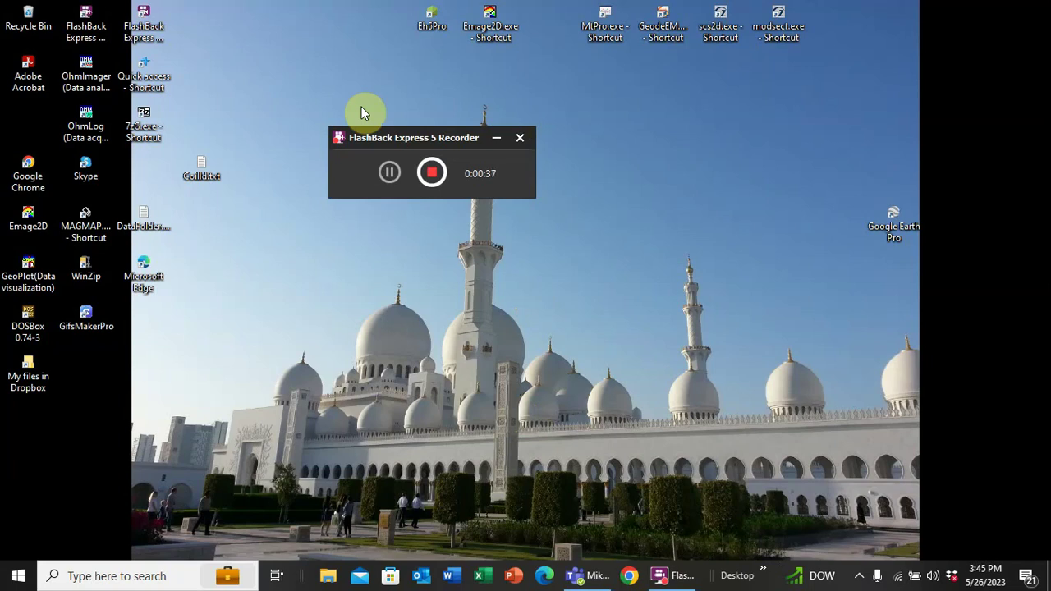
Connect the computer to the EH51013 Wi-Fi network.
{"action": "left_click", "coordinate": [496, 138]}
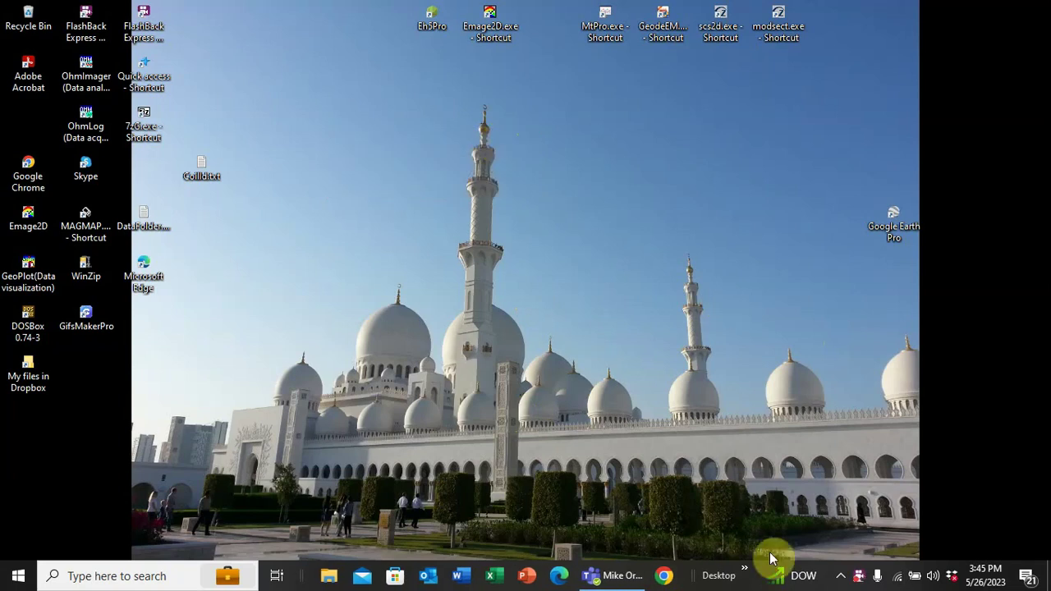
{"action": "mouse_move", "coordinate": [781, 573]}
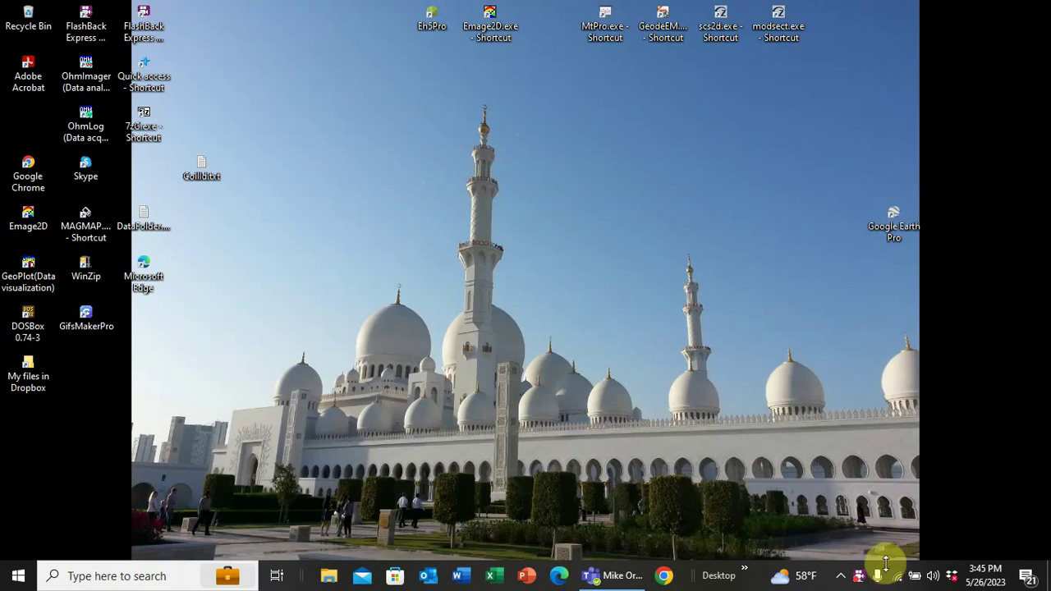
{"action": "left_click", "coordinate": [900, 580]}
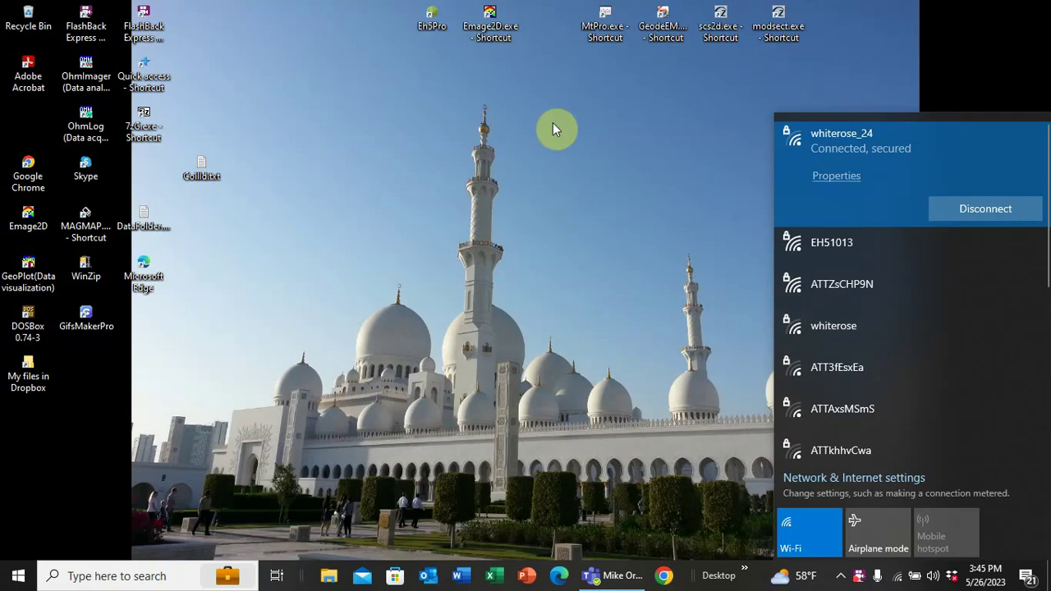
{"action": "left_click", "coordinate": [830, 241]}
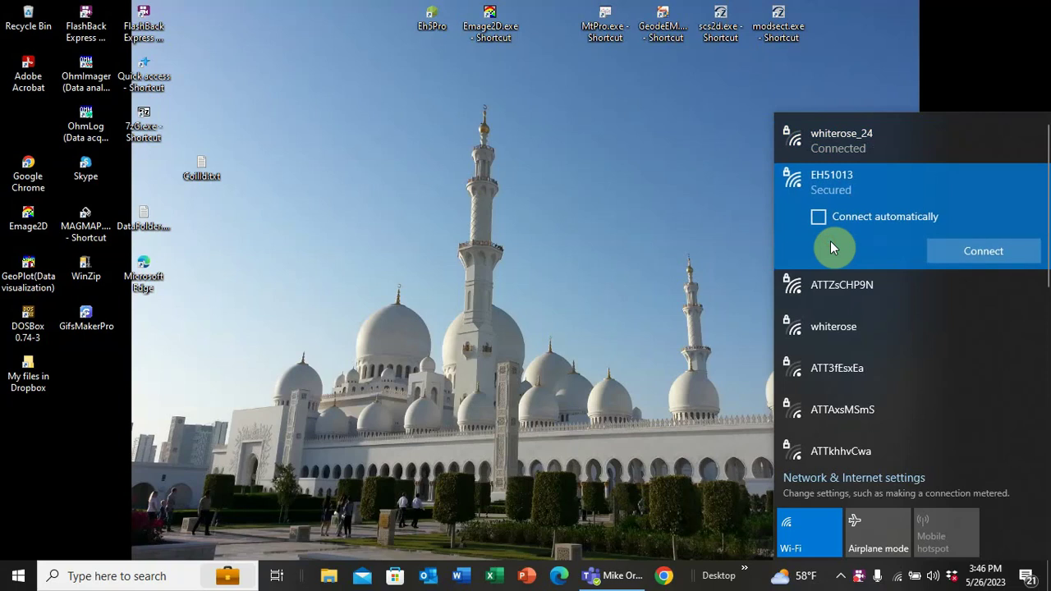
{"action": "left_click", "coordinate": [970, 250]}
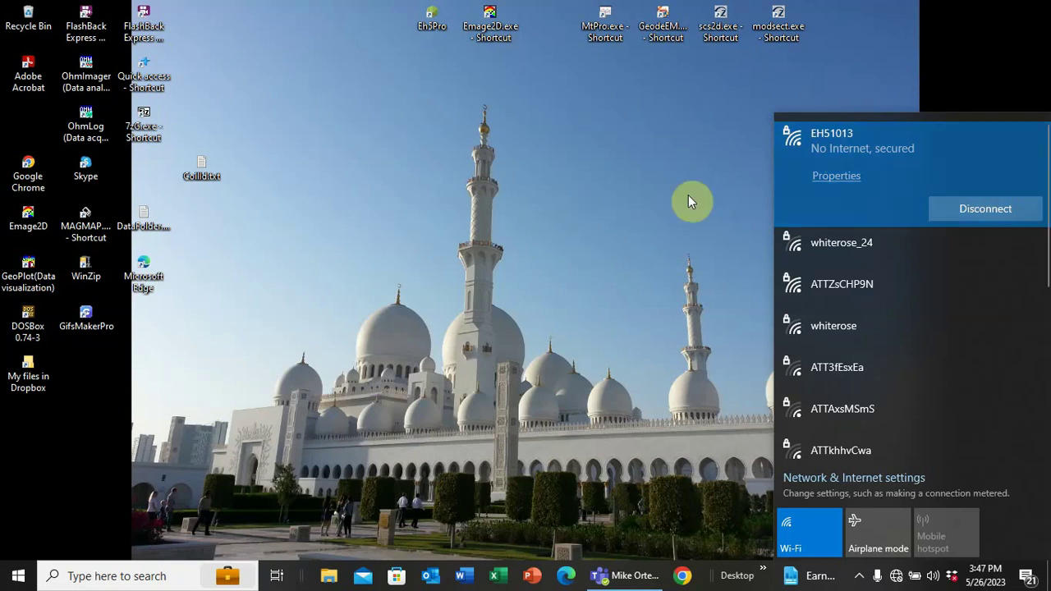
{"action": "left_click", "coordinate": [675, 143]}
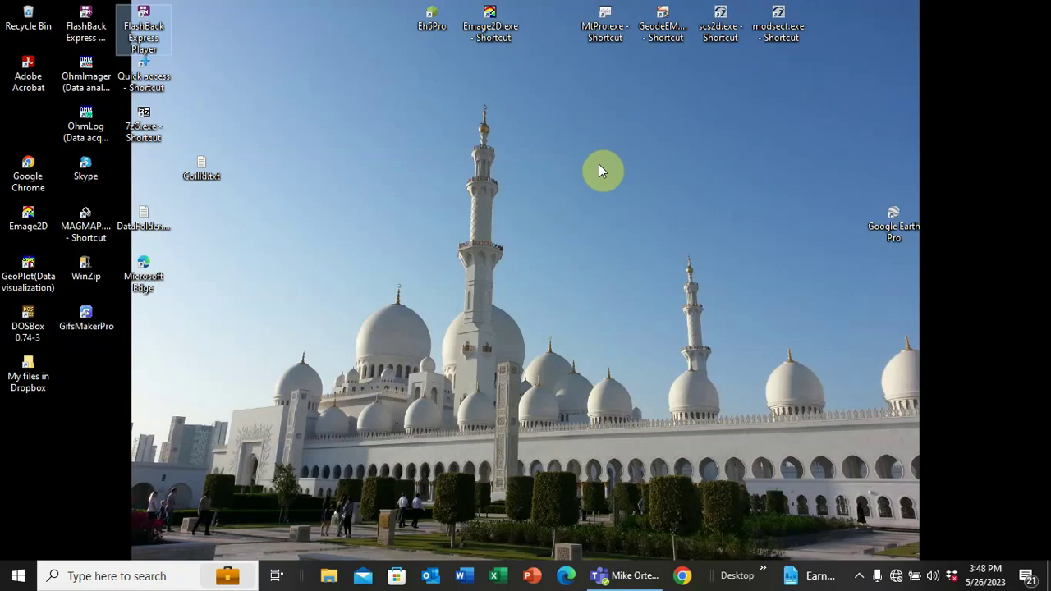
{"action": "left_click", "coordinate": [682, 578]}
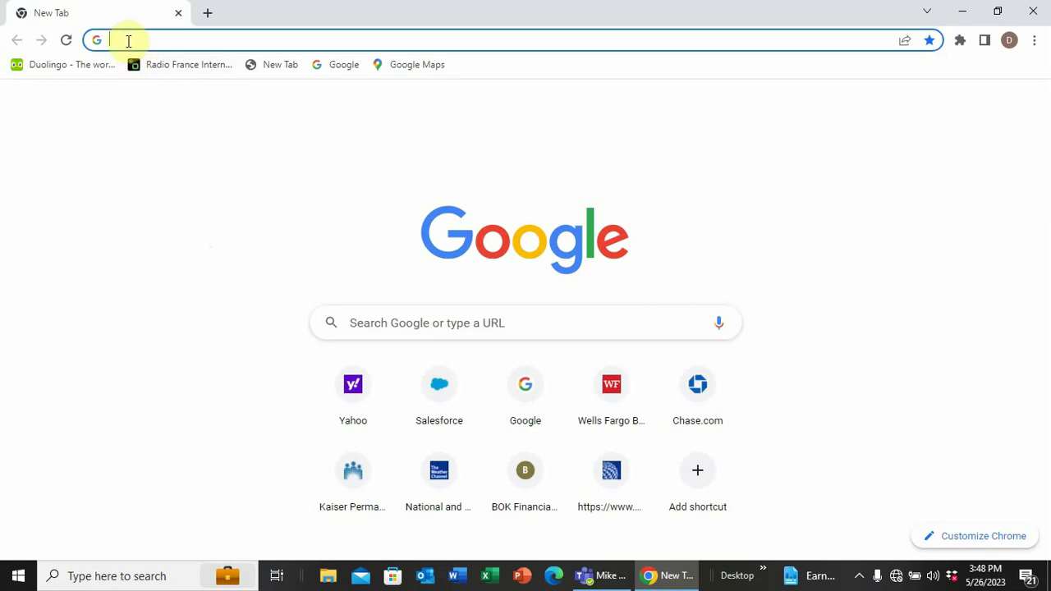
{"action": "type", "text": "htt"}
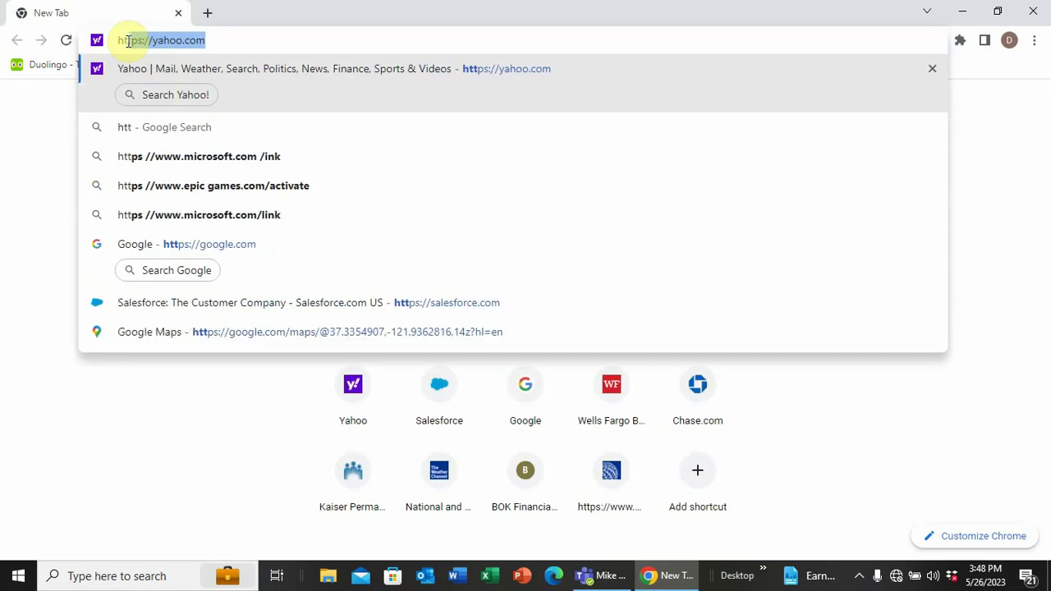
{"action": "type", "text": "P"}
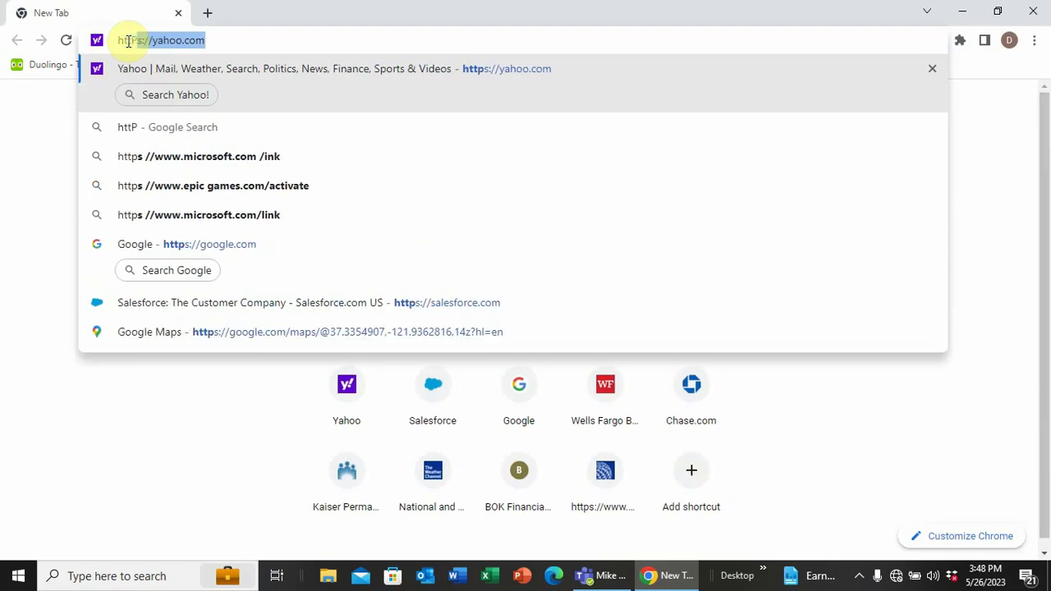
{"action": "type", "text": "//"}
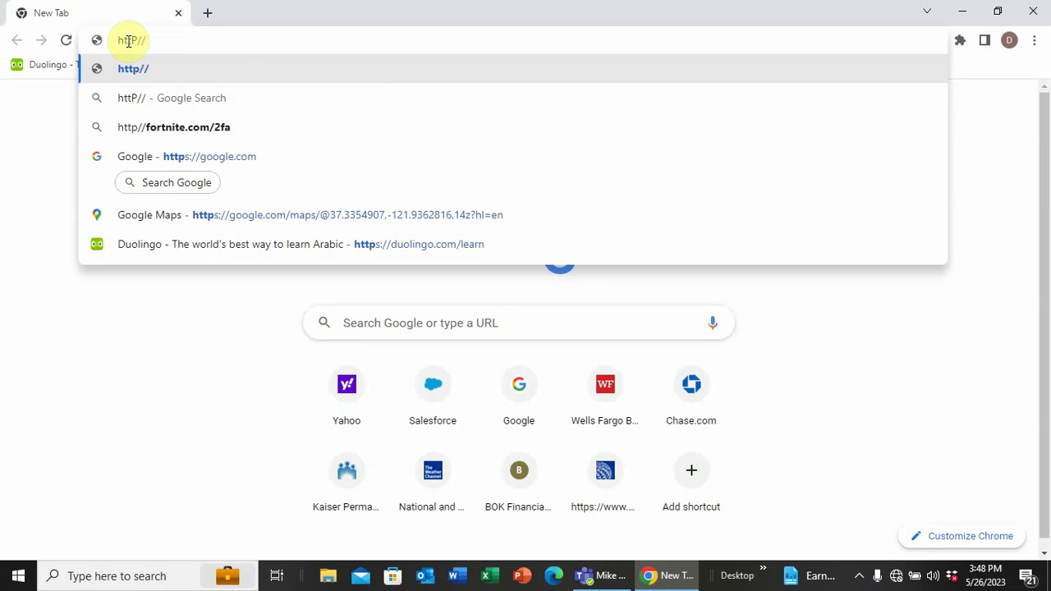
{"action": "key", "text": "BackSpace"}
{"action": "key", "text": "BackSpace"}
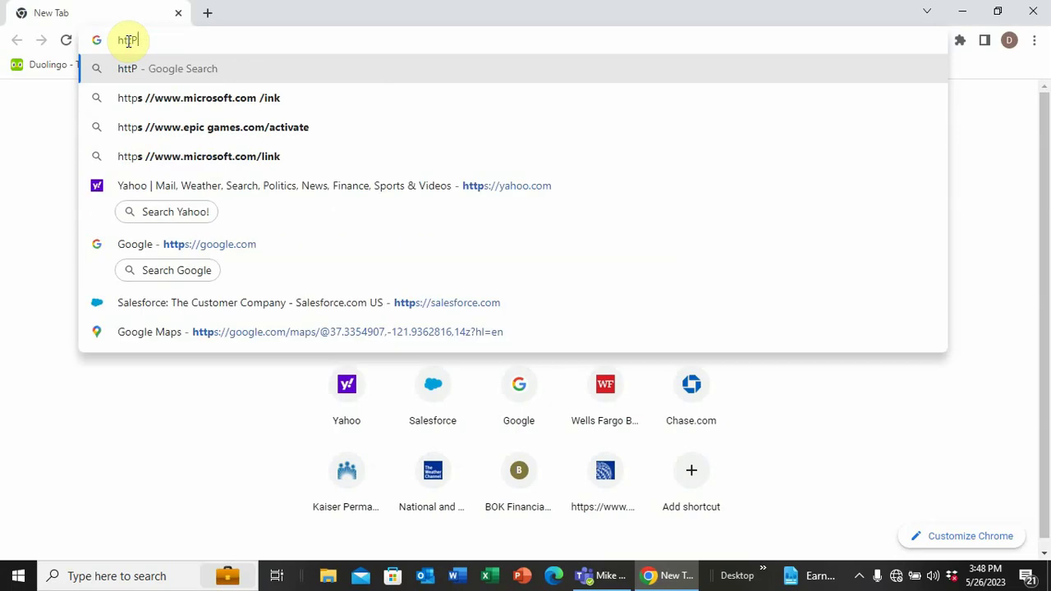
{"action": "type", "text": ":"}
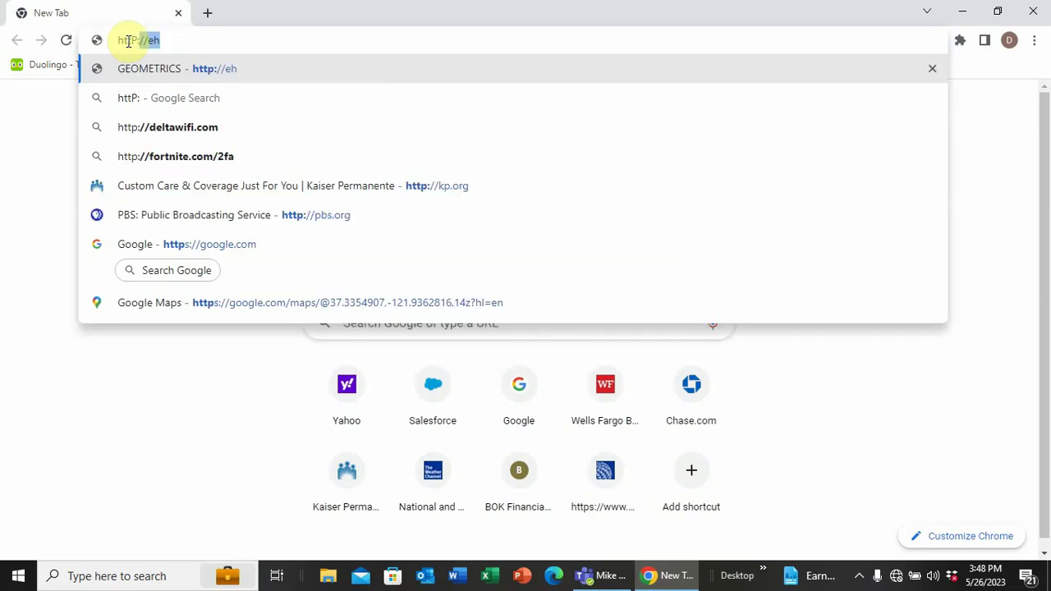
{"action": "type", "text": "//"}
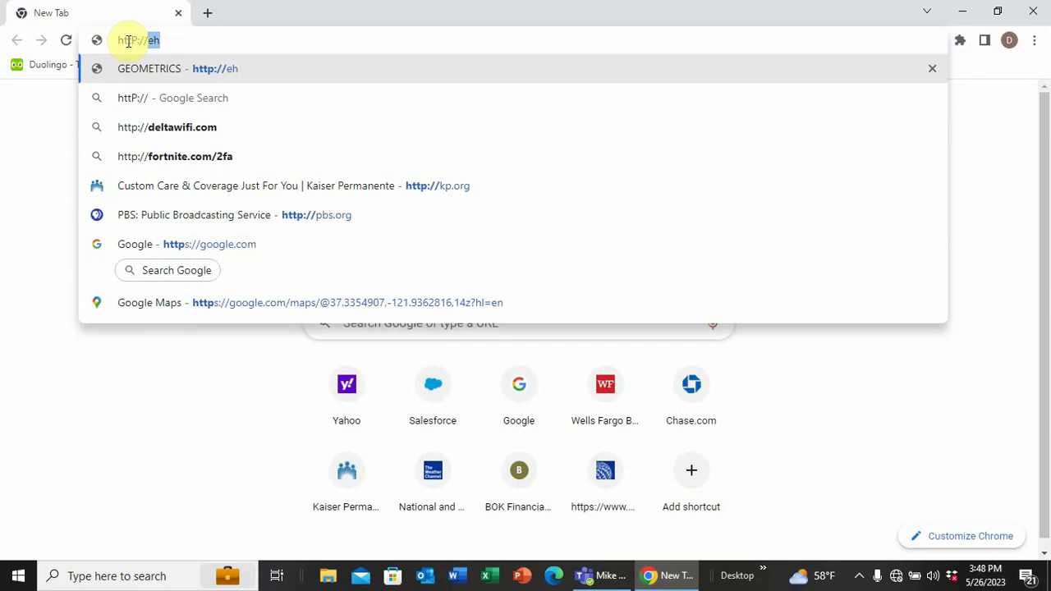
{"action": "type", "text": "eh"}
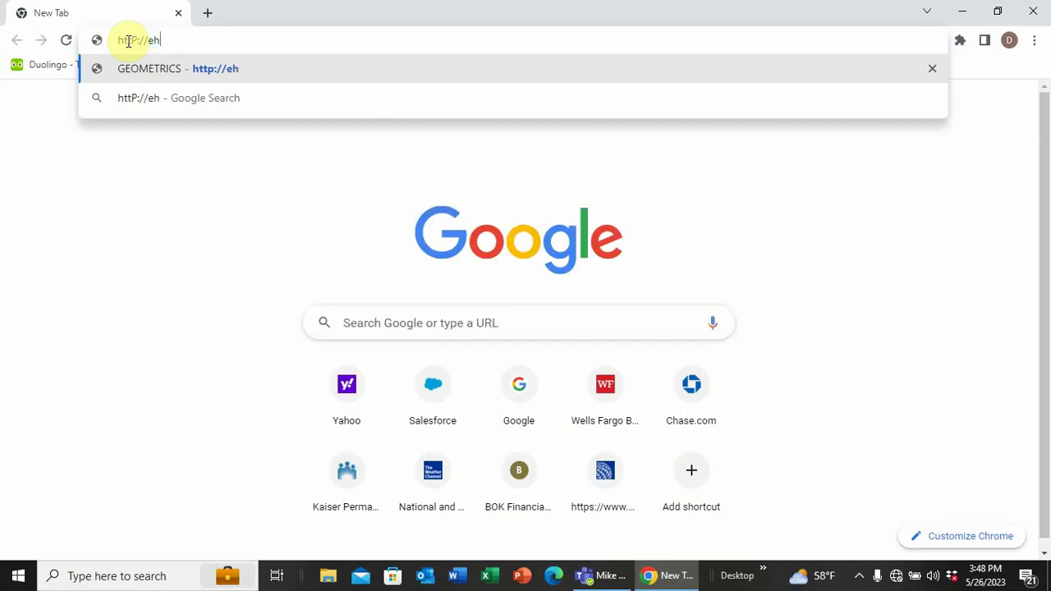
{"action": "key", "text": "Return"}
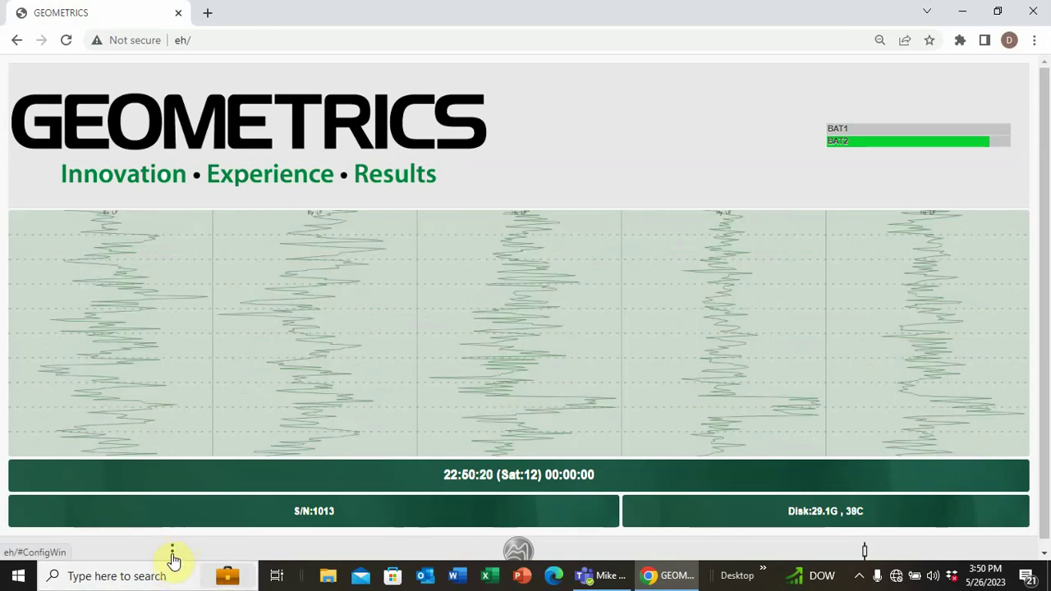
{"action": "left_click", "coordinate": [172, 556]}
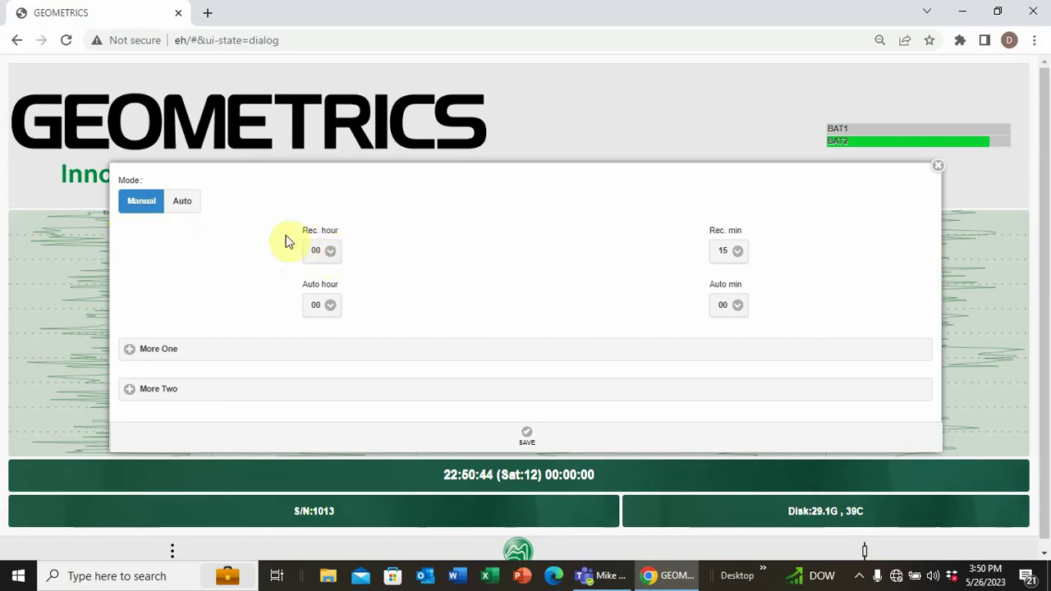
Set the recording duration to 01 hour and 00 minutes.
{"action": "left_click", "coordinate": [330, 252]}
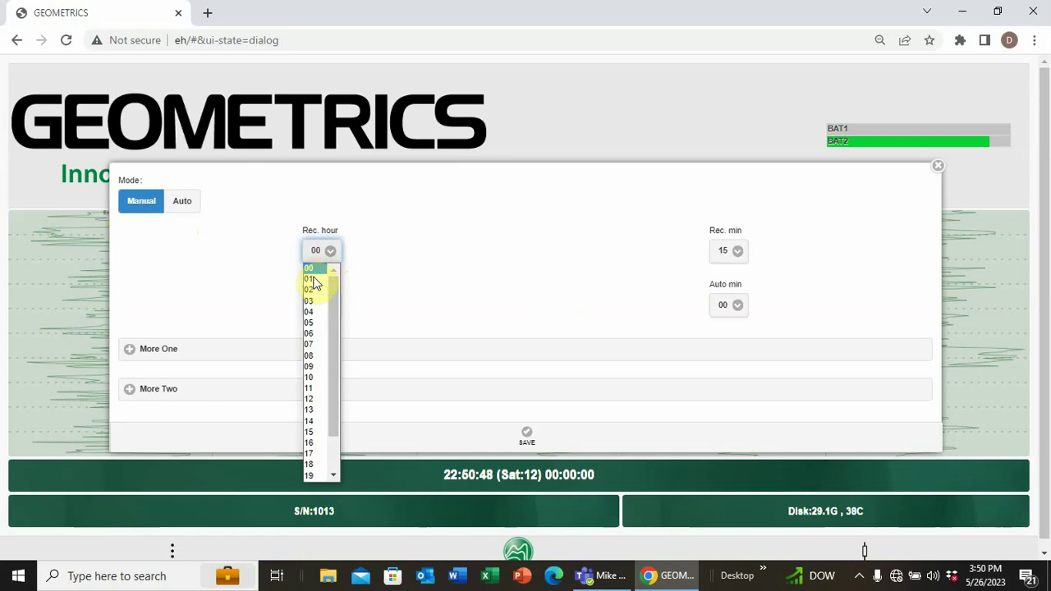
{"action": "left_click", "coordinate": [311, 280]}
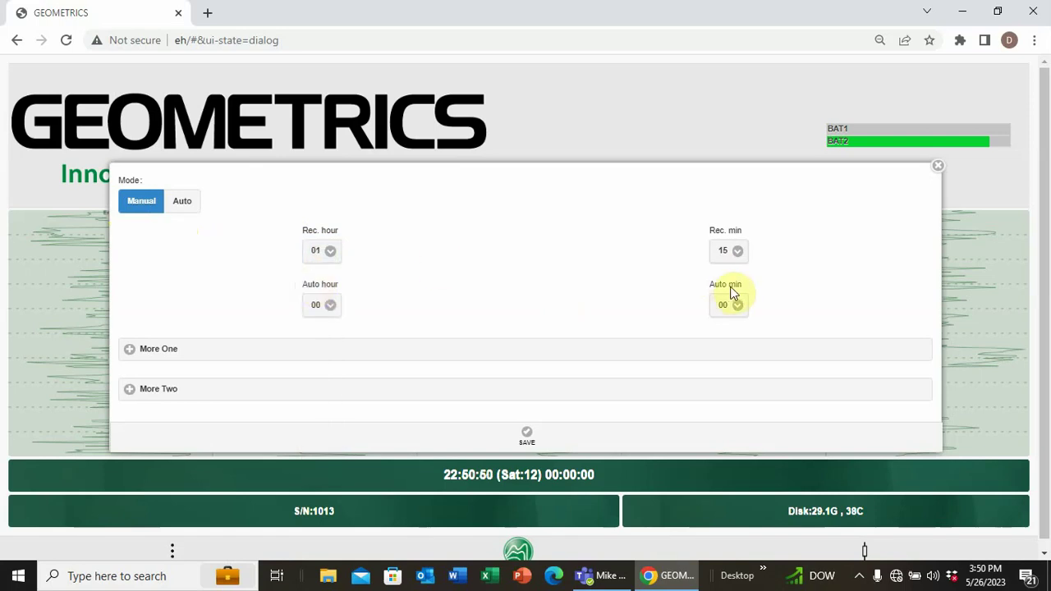
{"action": "left_click", "coordinate": [737, 253]}
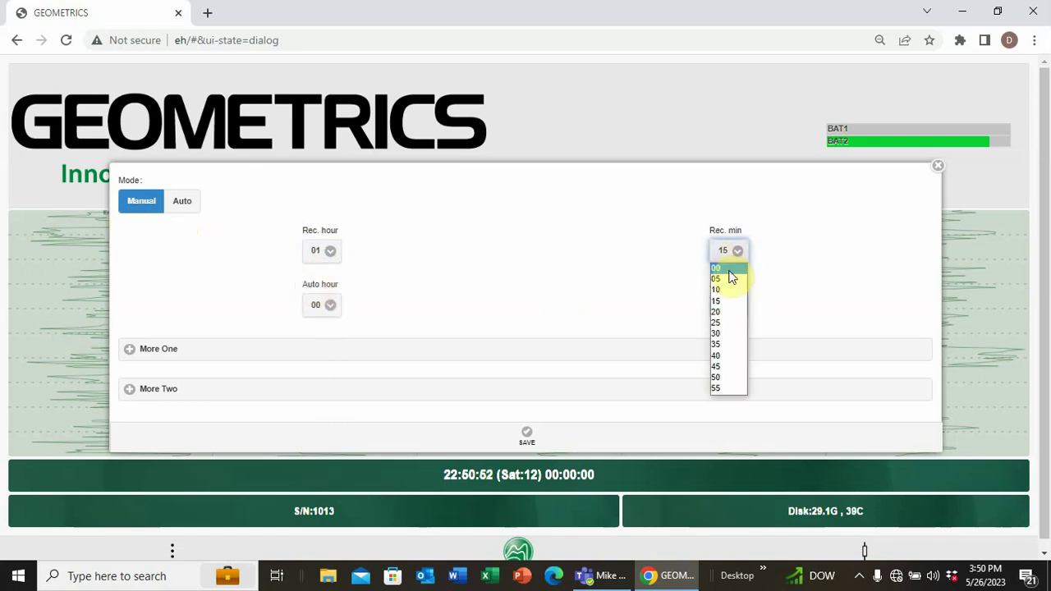
{"action": "left_click", "coordinate": [722, 269]}
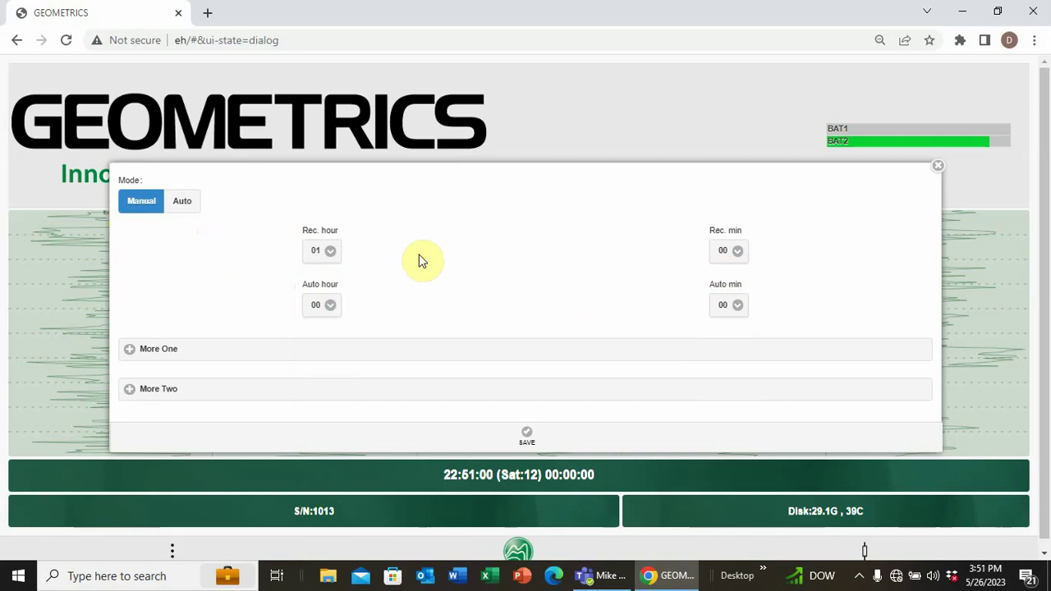
Set the recording duration to 00 hours and 20 minutes.
{"action": "left_click", "coordinate": [330, 251]}
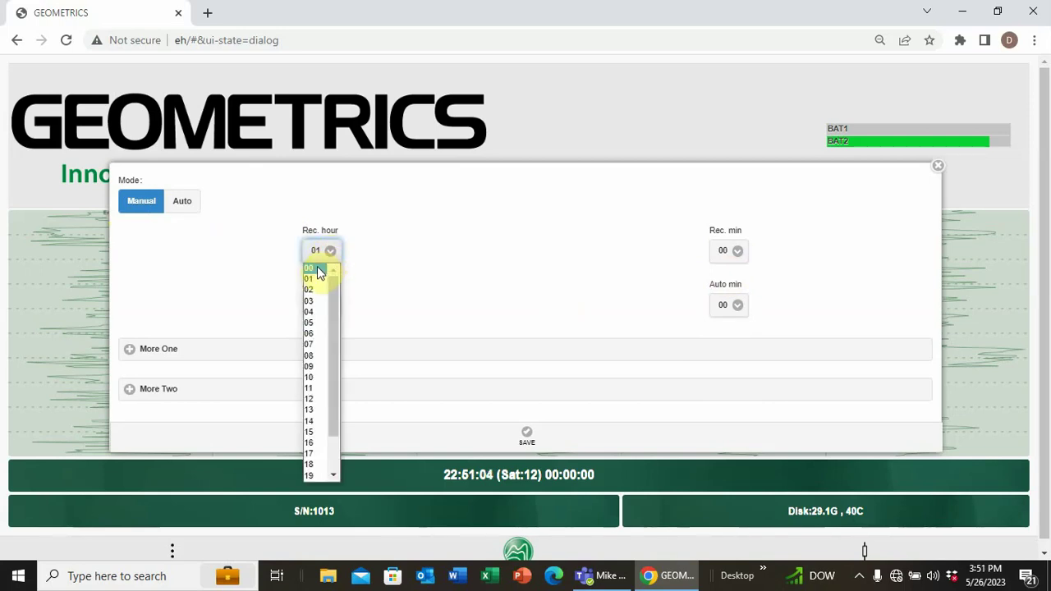
{"action": "left_click", "coordinate": [318, 271]}
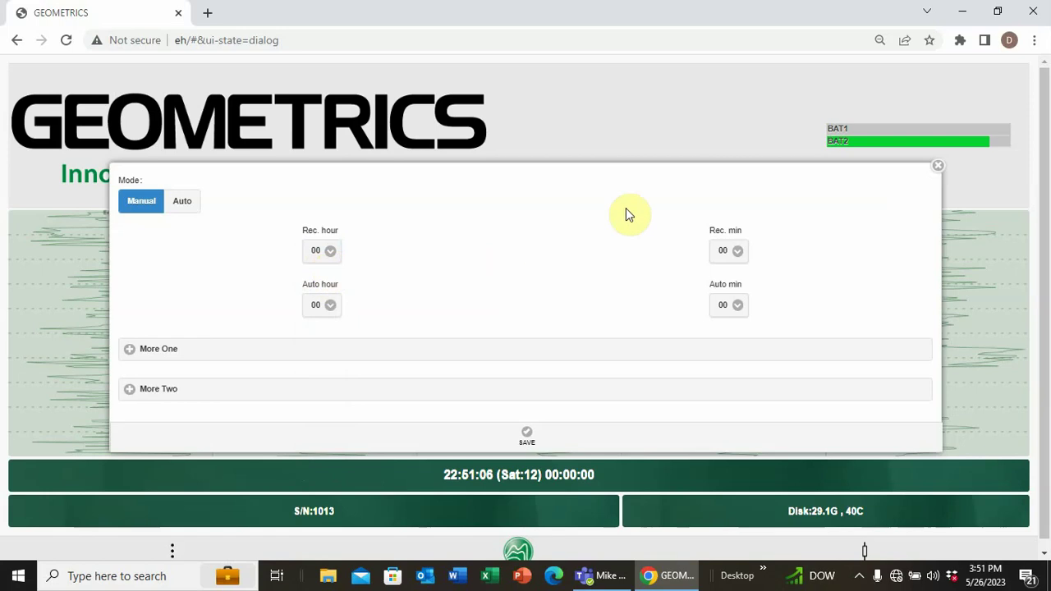
{"action": "left_click", "coordinate": [737, 261]}
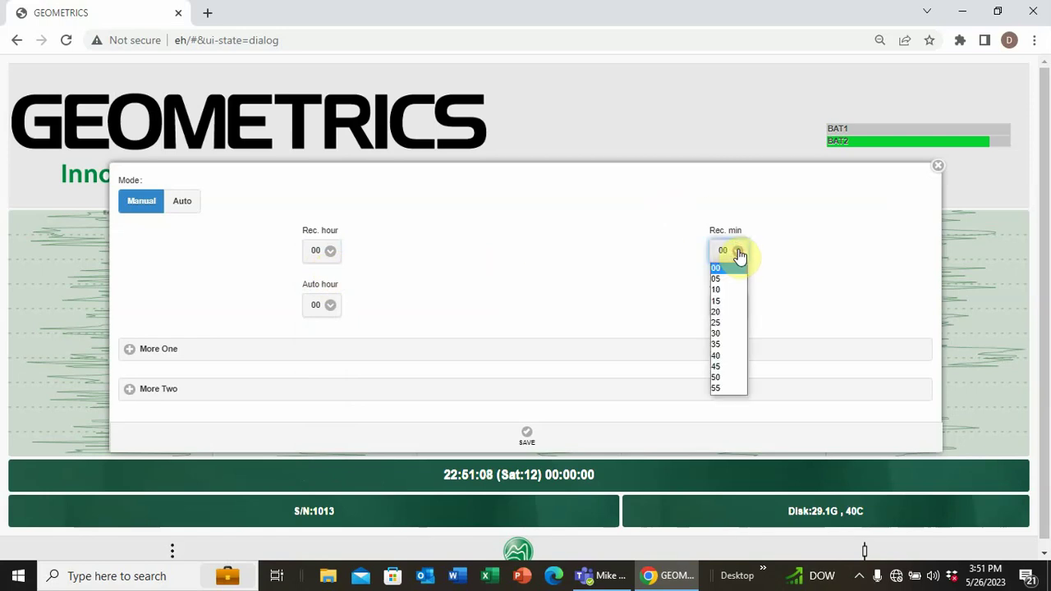
{"action": "left_click", "coordinate": [724, 313]}
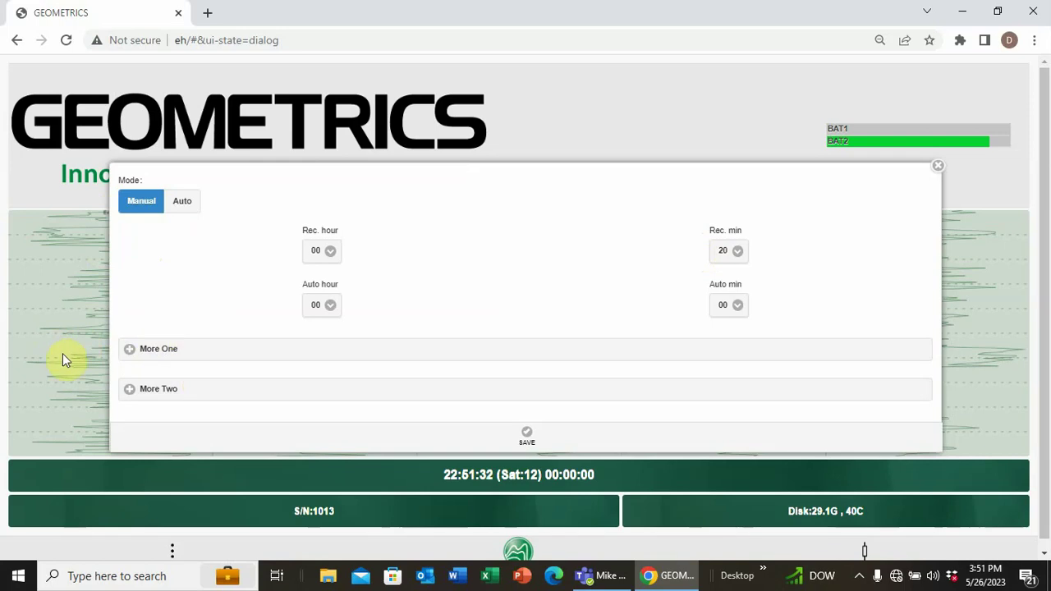
Expand the More One settings and switch the power line frequency to 50Hz and back to 60Hz.
{"action": "left_click", "coordinate": [131, 350]}
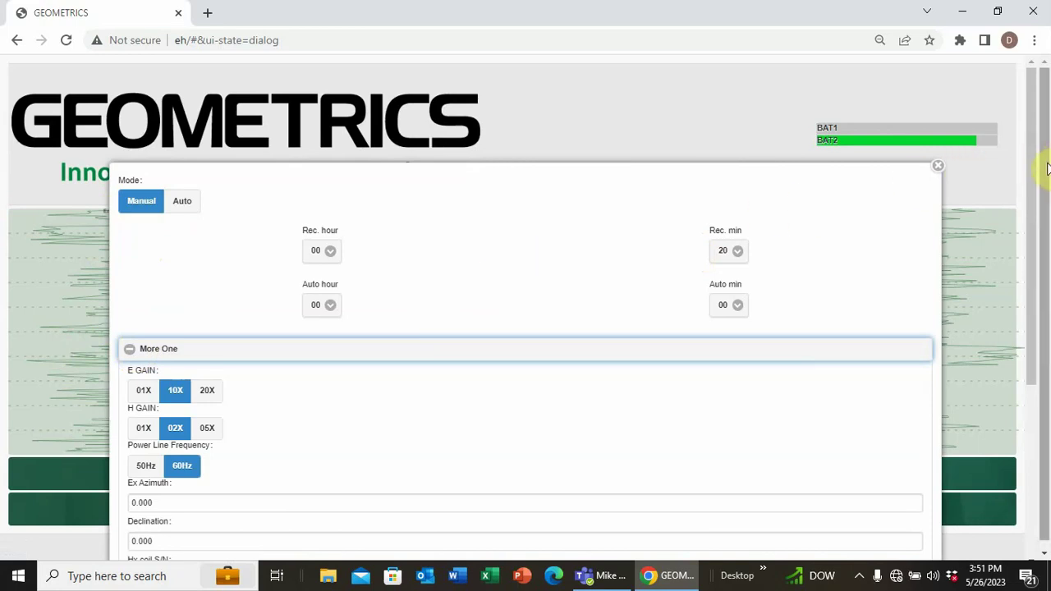
{"action": "scroll", "coordinate": [1044, 172], "scroll_direction": "down", "scroll_amount": 1}
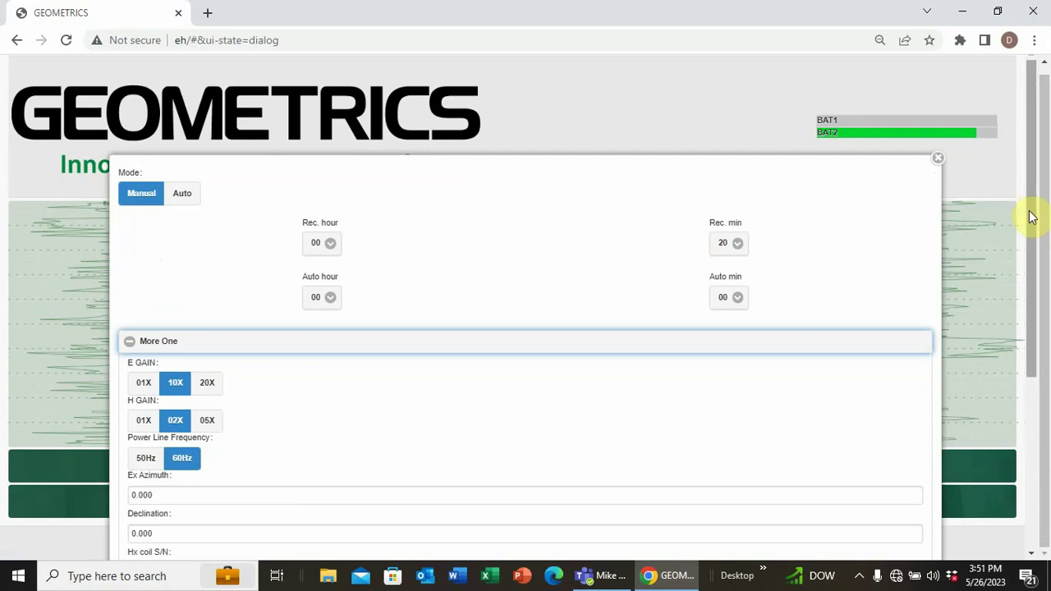
{"action": "left_click_drag", "start_coordinate": [1033, 217], "coordinate": [1044, 331]}
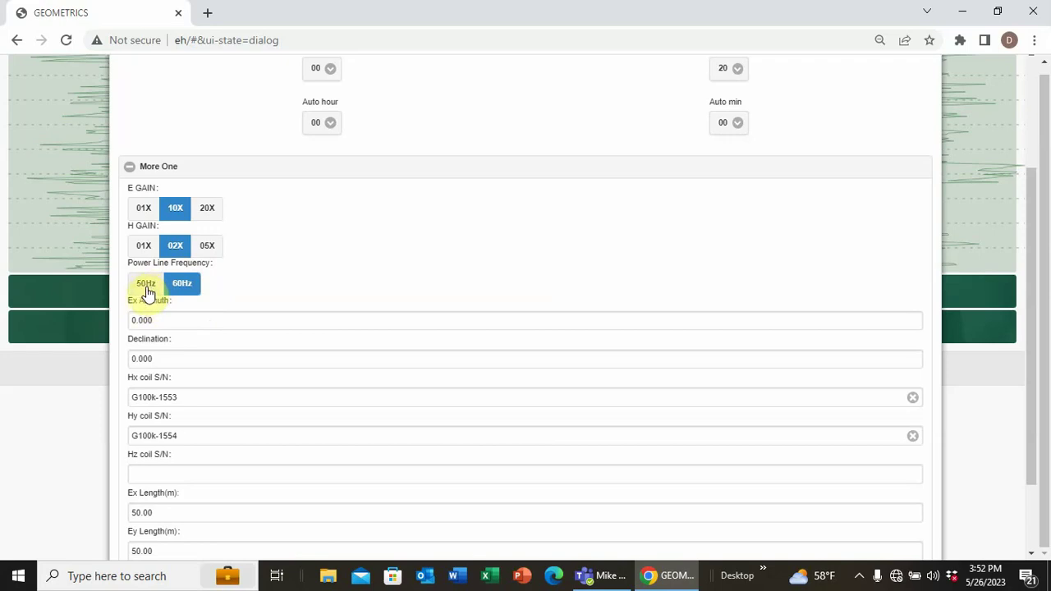
{"action": "scroll", "coordinate": [136, 285], "scroll_direction": "up", "scroll_amount": 2}
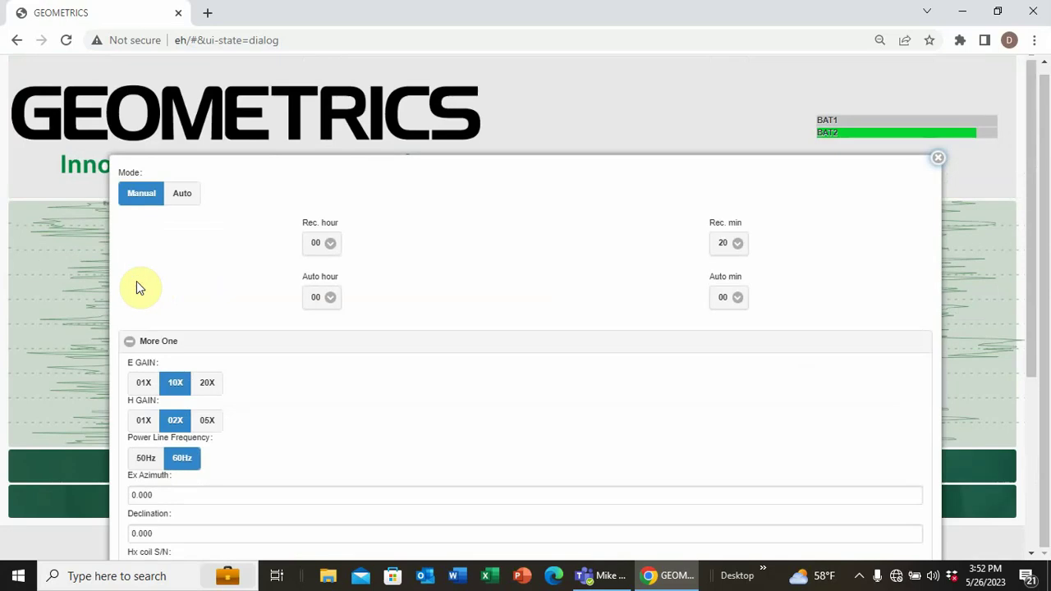
{"action": "left_click", "coordinate": [146, 460]}
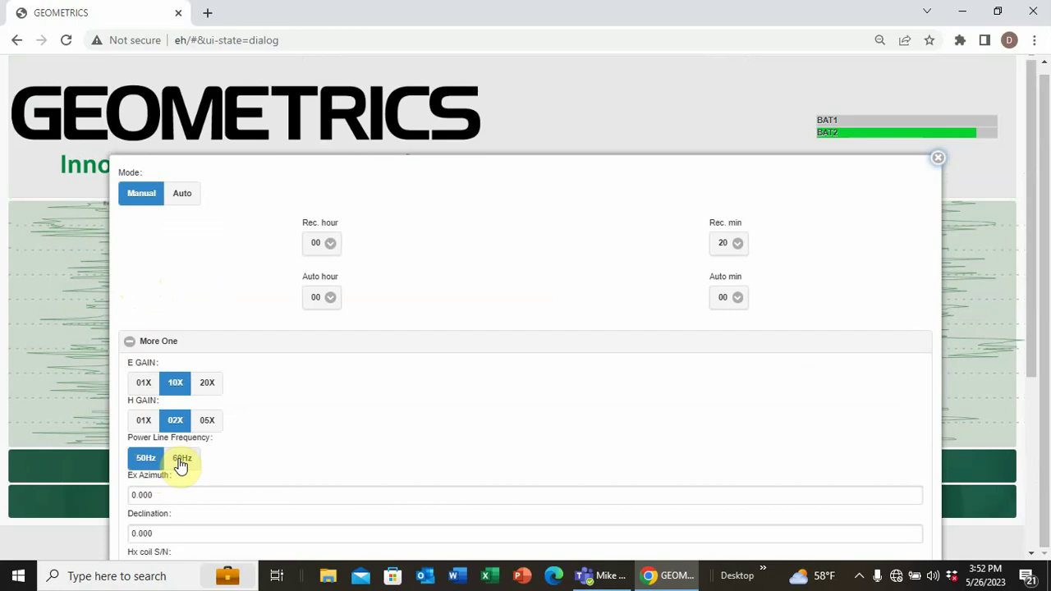
{"action": "left_click", "coordinate": [180, 463]}
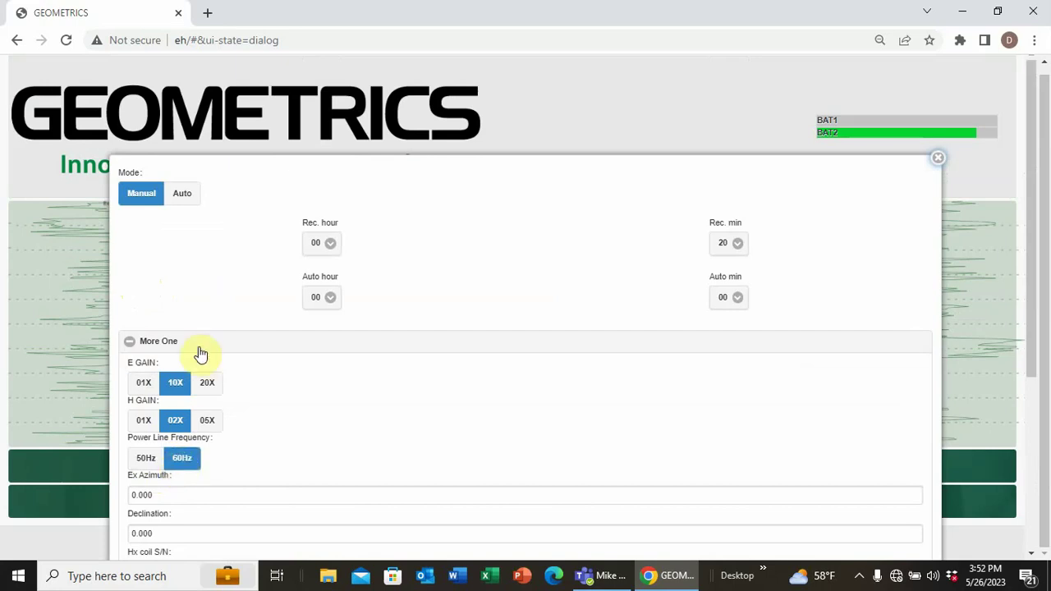
Set the Ex Azimuth to 040.000 and open the Declination value for editing.
{"action": "scroll", "coordinate": [199, 351], "scroll_direction": "down", "scroll_amount": 4}
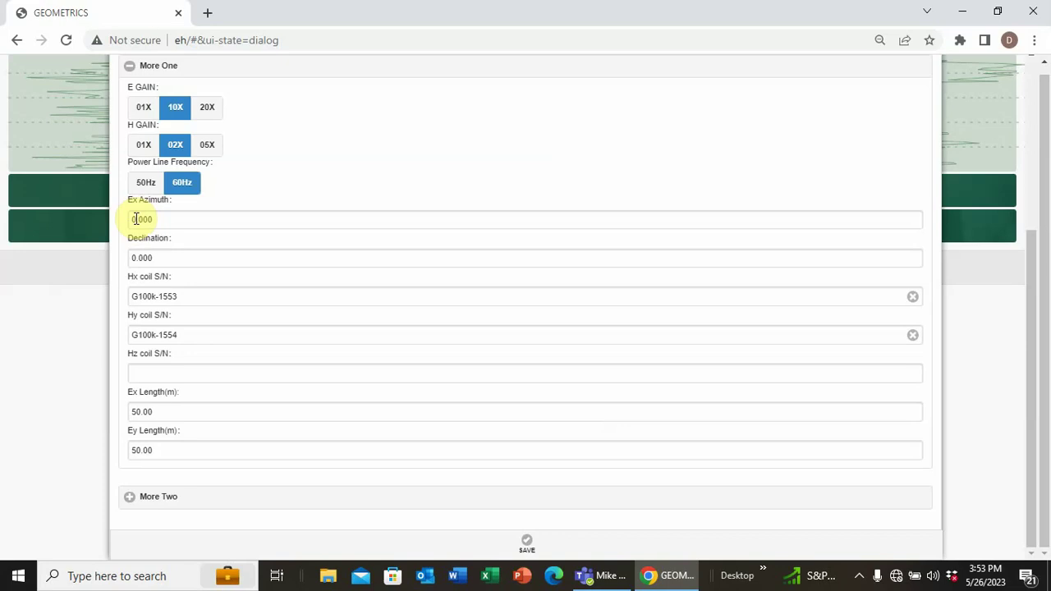
{"action": "key", "text": "BackSpace"}
{"action": "type", "text": "0.000"}
{"action": "left_click", "coordinate": [137, 219]}
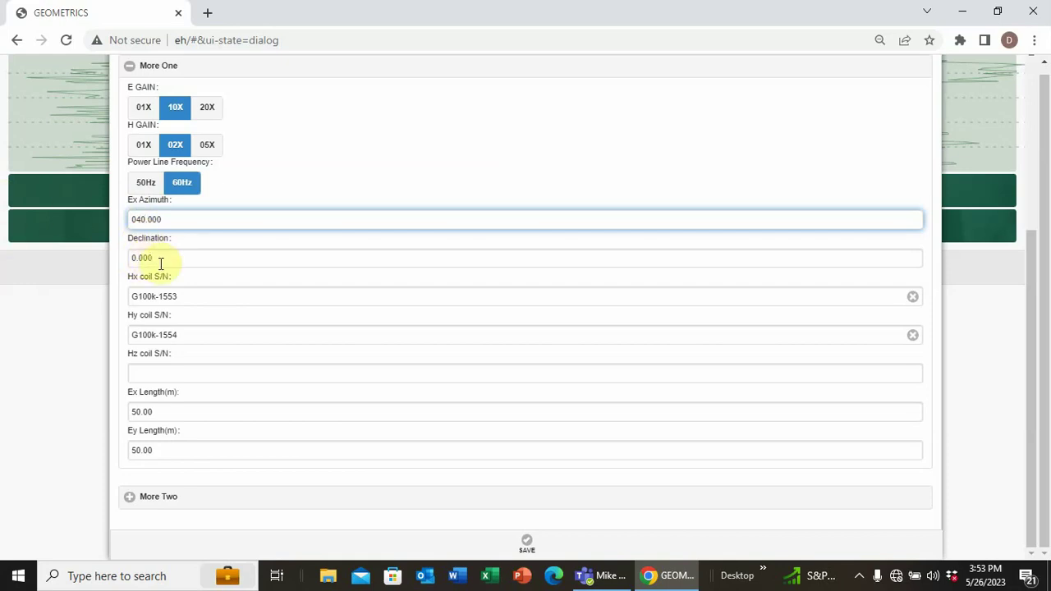
{"action": "left_click", "coordinate": [162, 262]}
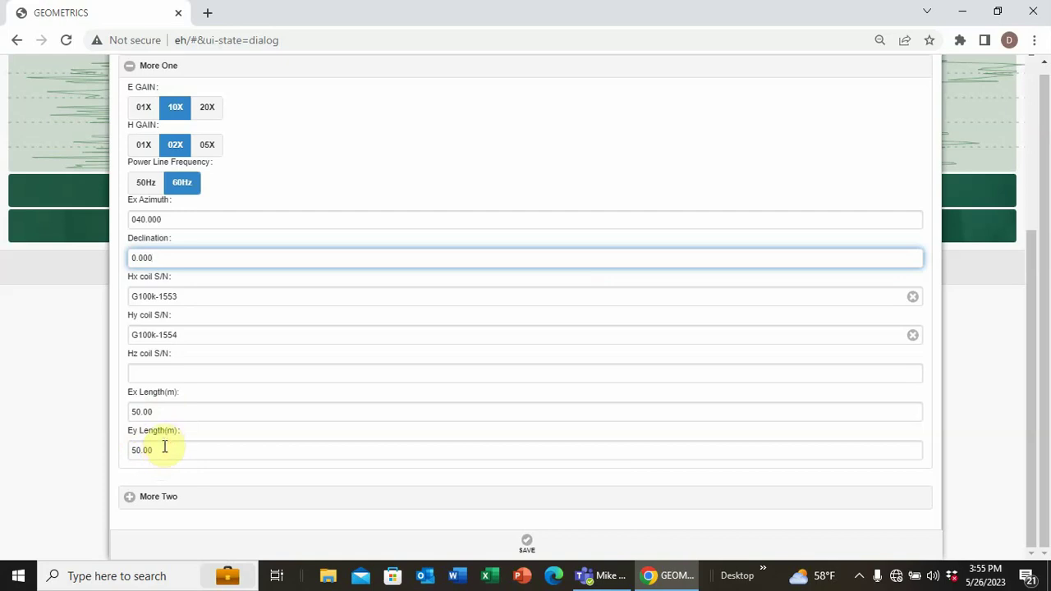
Set the Ex Length to 40.00 m and expand the More Two settings.
{"action": "left_click", "coordinate": [137, 411]}
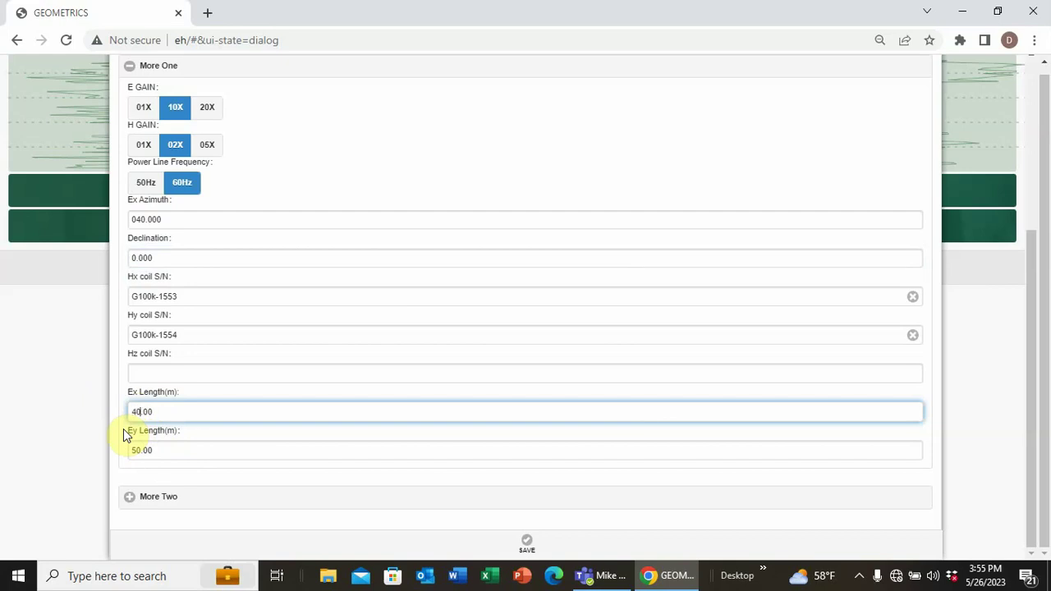
{"action": "left_click", "coordinate": [170, 411]}
{"action": "left_click", "coordinate": [130, 499]}
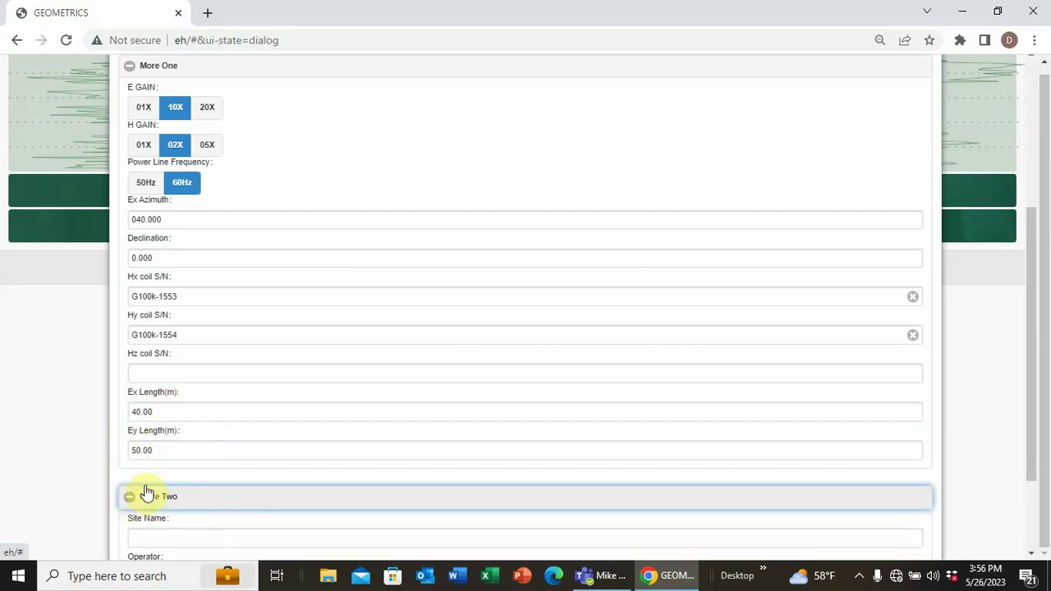
Collapse the More Two settings, set the Ex Length to 50.00 m and save the configuration.
{"action": "scroll", "coordinate": [148, 493], "scroll_direction": "down", "scroll_amount": 2}
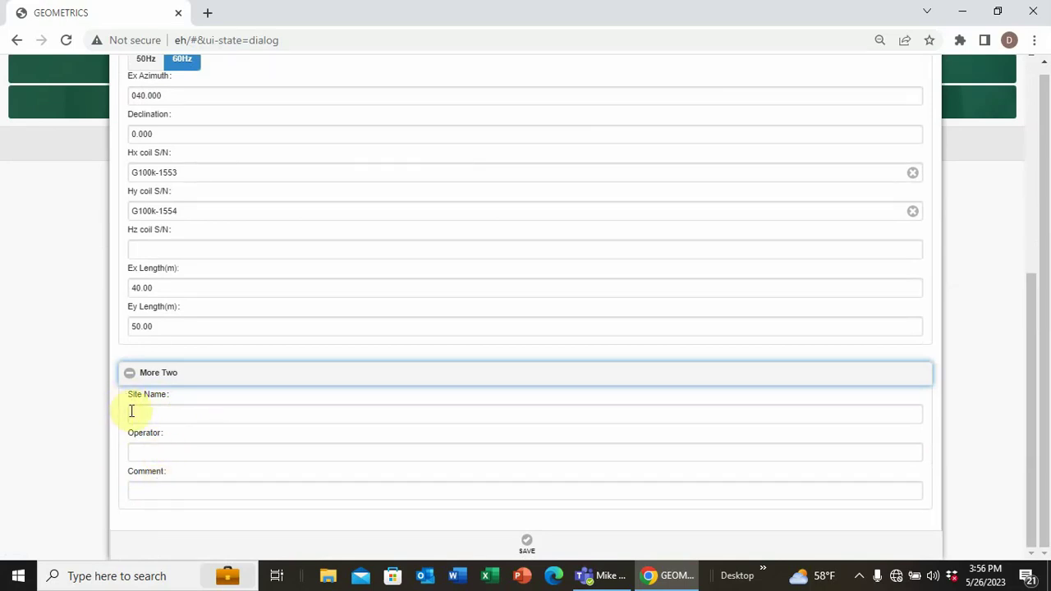
{"action": "left_click", "coordinate": [128, 374]}
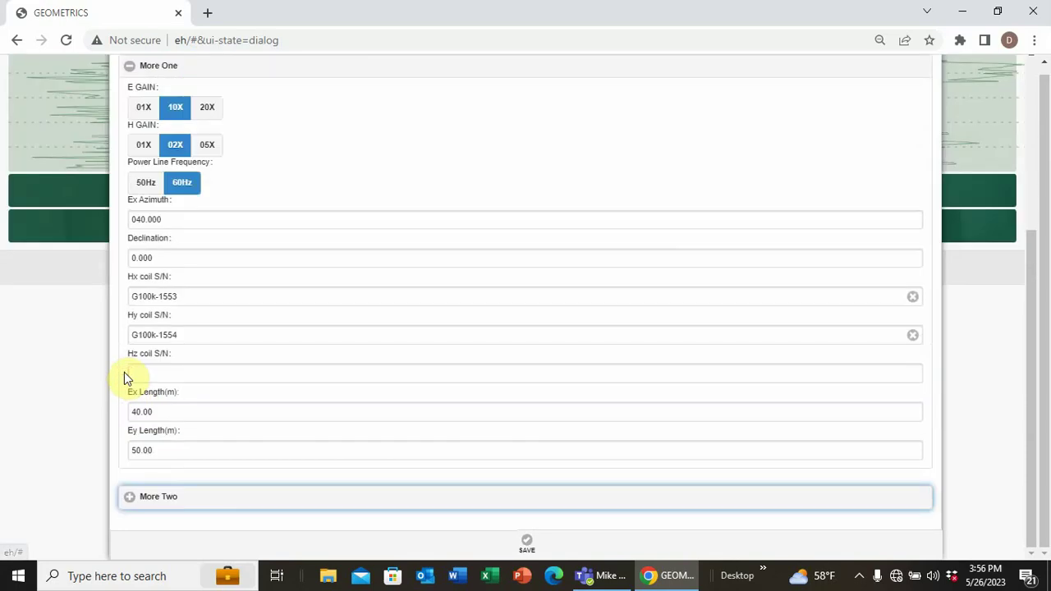
{"action": "left_click", "coordinate": [137, 413]}
{"action": "left_click_drag", "start_coordinate": [136, 412], "coordinate": [121, 426]}
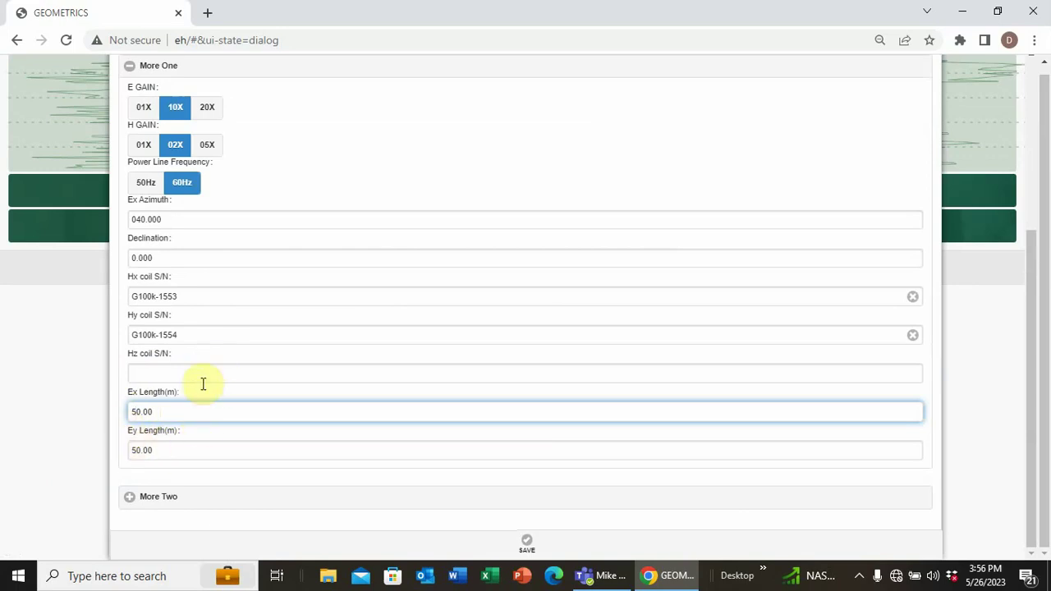
{"action": "scroll", "coordinate": [205, 386], "scroll_direction": "up", "scroll_amount": 3}
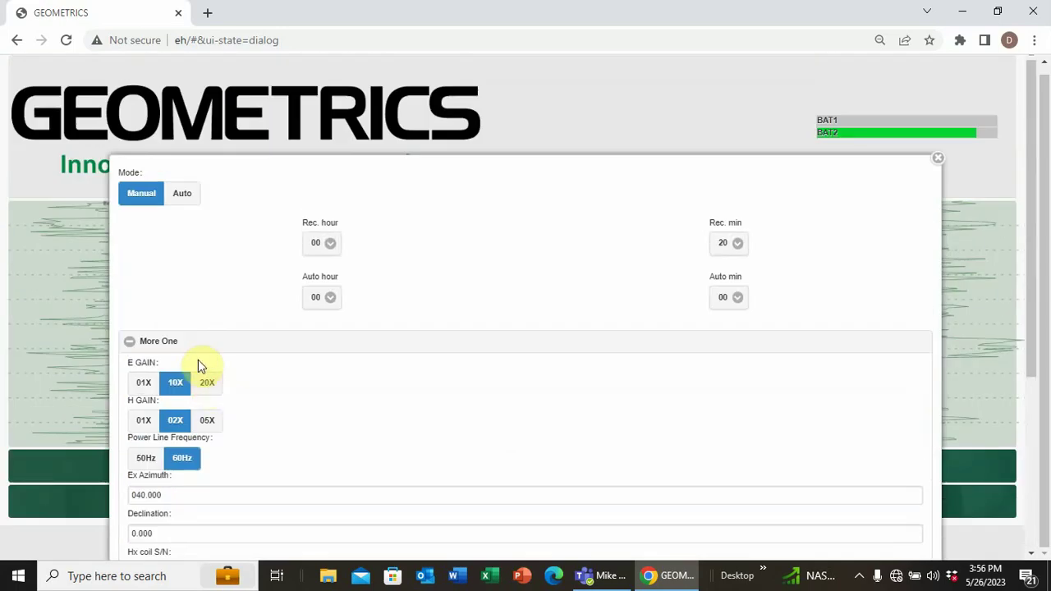
{"action": "scroll", "coordinate": [198, 360], "scroll_direction": "down", "scroll_amount": 3}
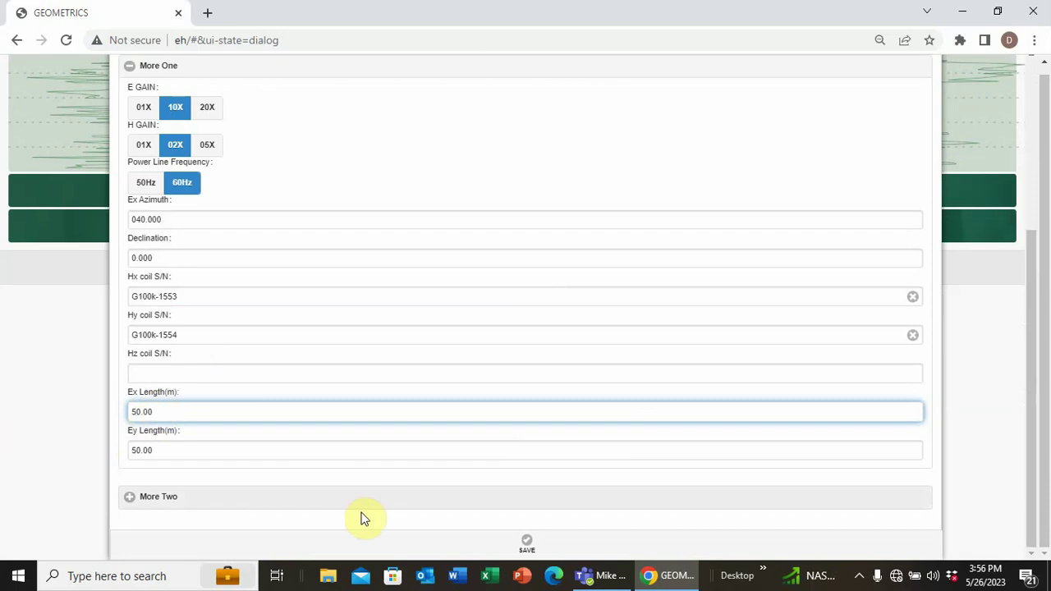
{"action": "left_click", "coordinate": [526, 545]}
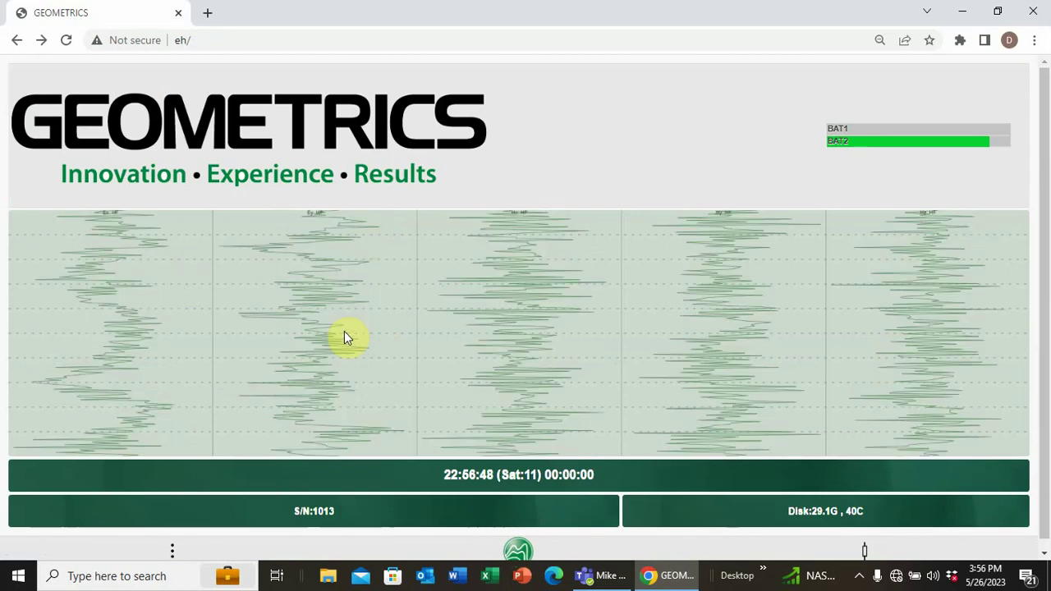
Reopen the configuration settings to check the stored recording and survey values, and save them again.
{"action": "scroll", "coordinate": [345, 335], "scroll_direction": "down", "scroll_amount": 1}
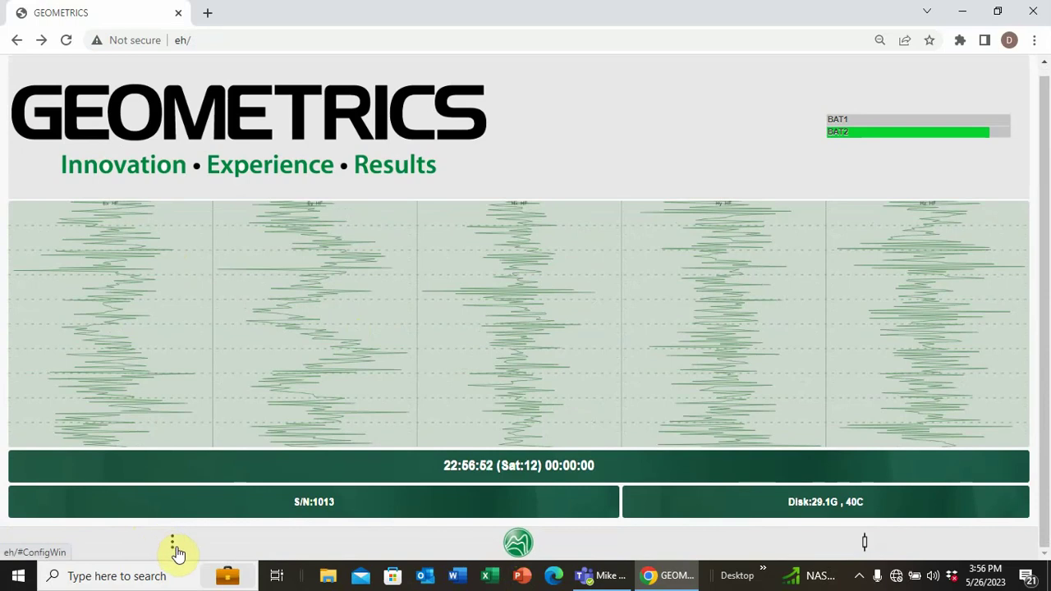
{"action": "left_click", "coordinate": [171, 541]}
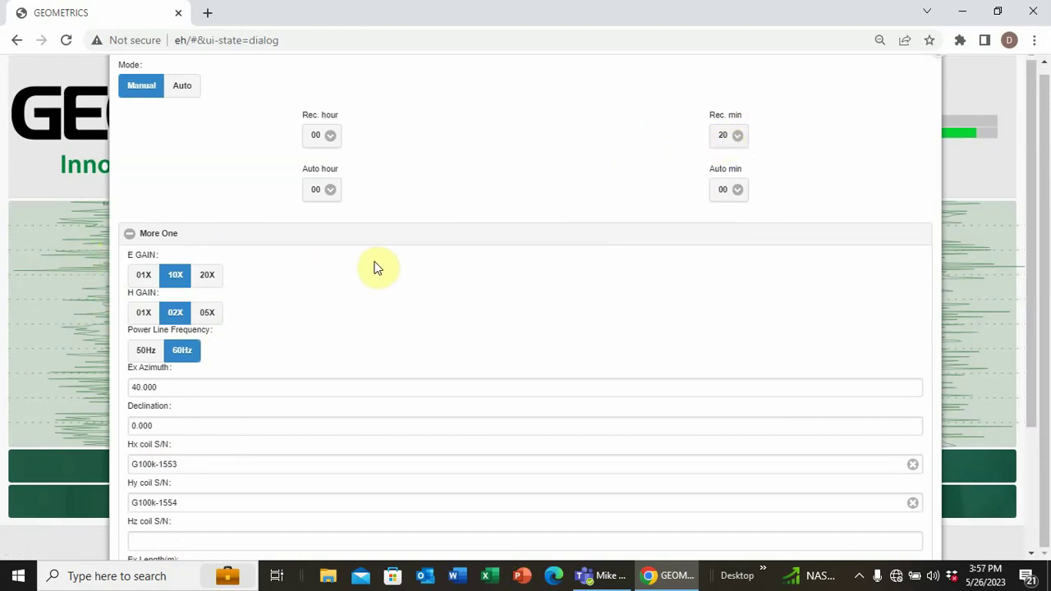
{"action": "scroll", "coordinate": [376, 266], "scroll_direction": "down", "scroll_amount": 2}
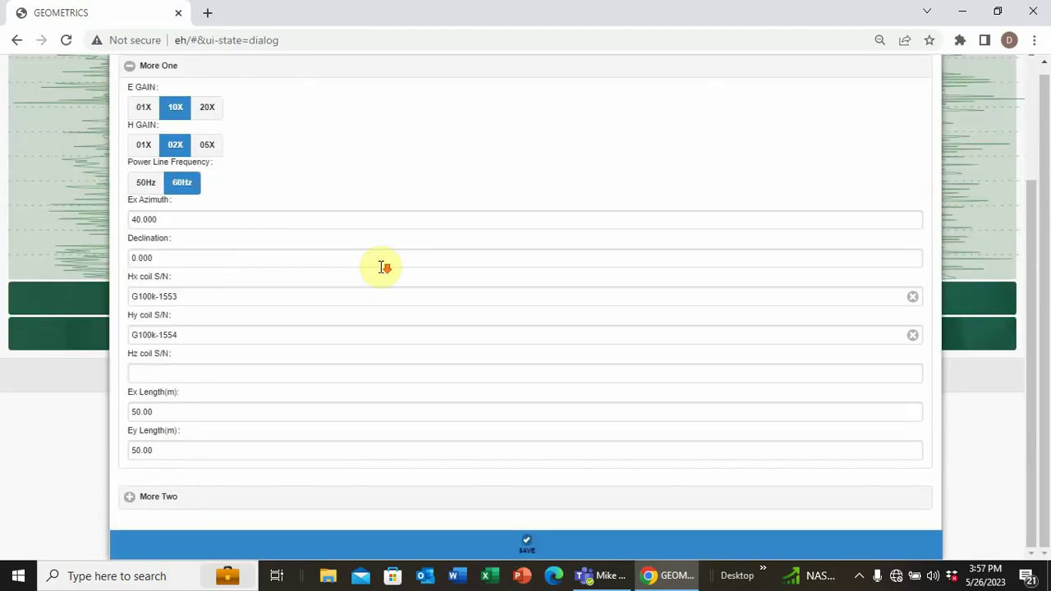
{"action": "left_click", "coordinate": [532, 553]}
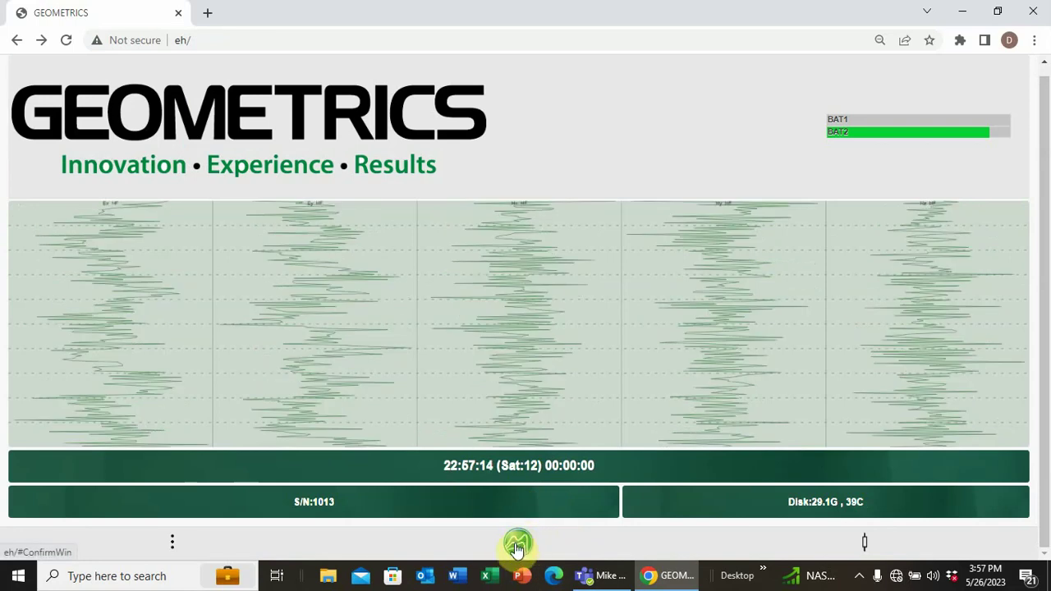
Start the 20-minute manual recording and confirm its parameter summary.
{"action": "left_click", "coordinate": [517, 548]}
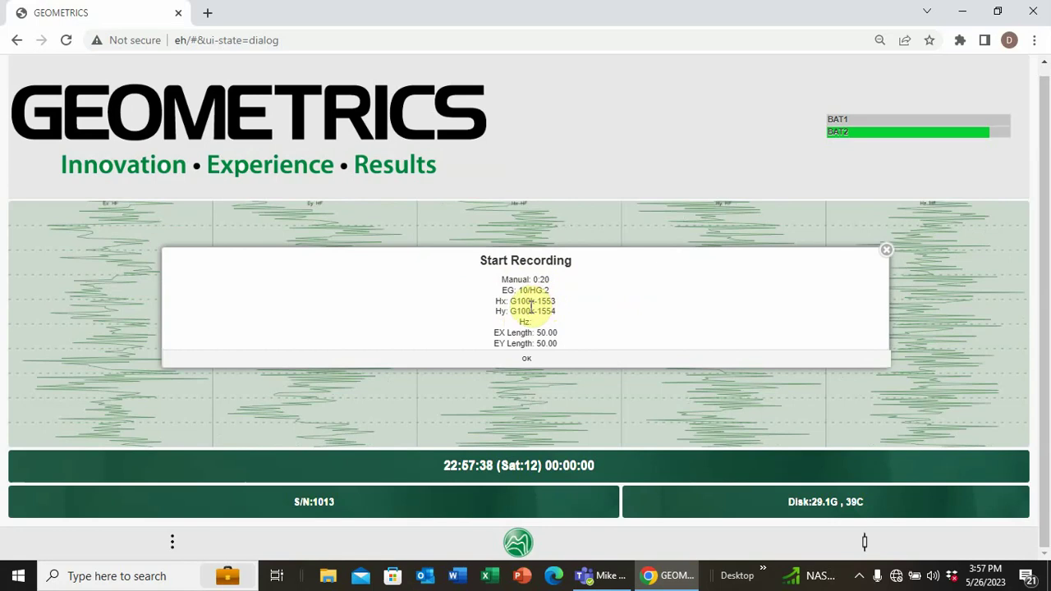
{"action": "left_click", "coordinate": [526, 362]}
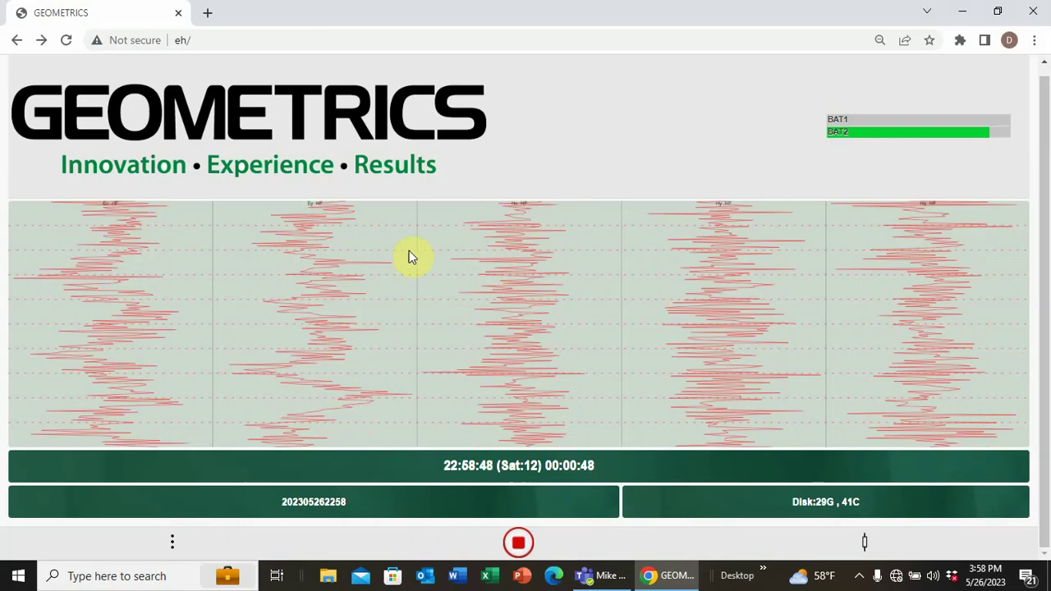
Switch from the browser to the Eh5Pro desktop program in a maximized window and open the Eh5 acquisition parameters.
{"action": "left_click", "coordinate": [963, 16]}
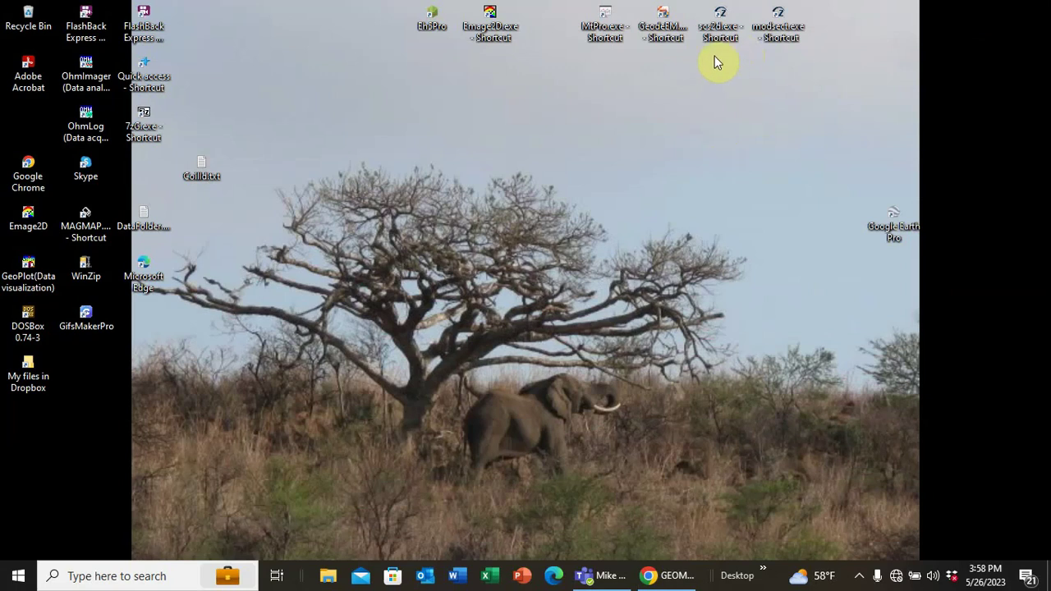
{"action": "left_click", "coordinate": [426, 16]}
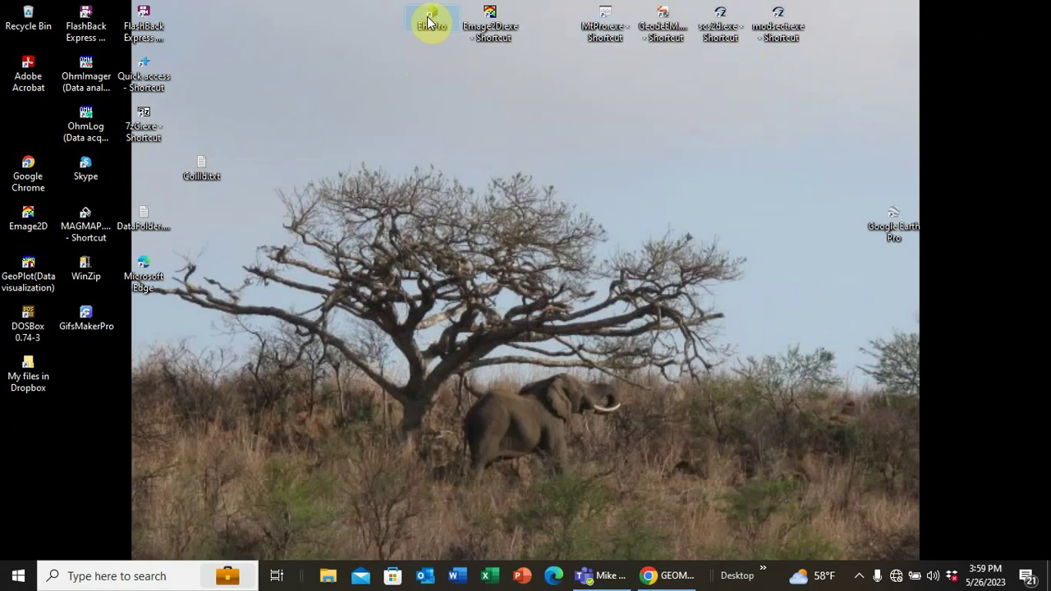
{"action": "double_click", "coordinate": [431, 18]}
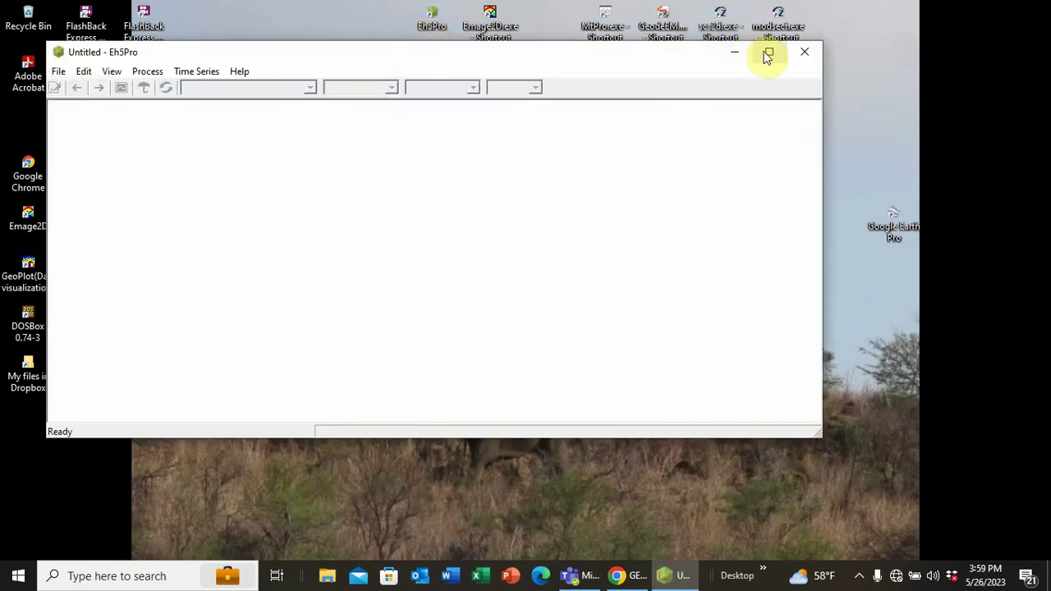
{"action": "left_click", "coordinate": [768, 55]}
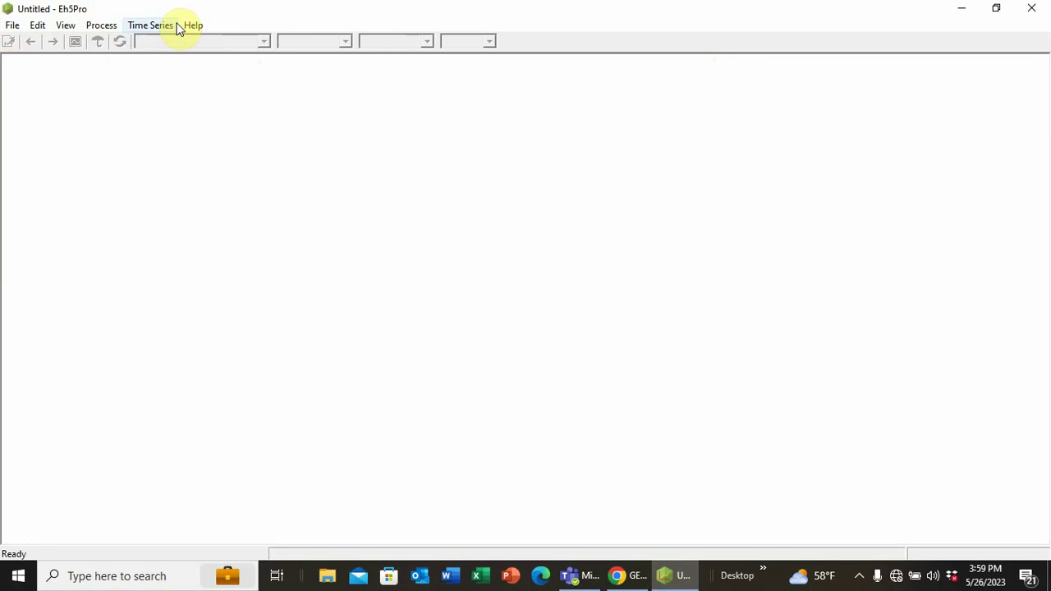
{"action": "left_click", "coordinate": [14, 25]}
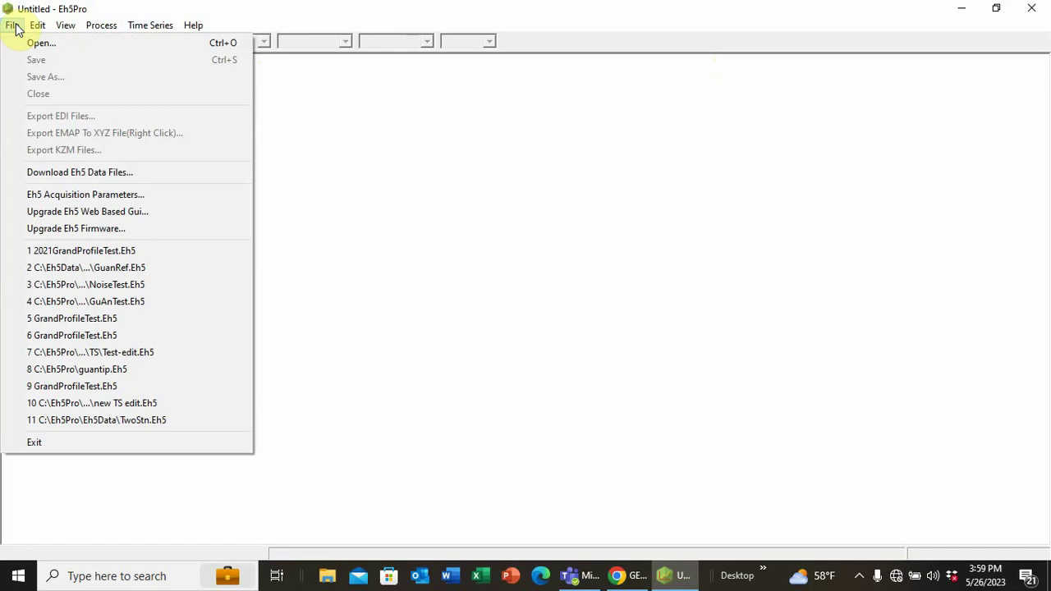
{"action": "left_click", "coordinate": [60, 197]}
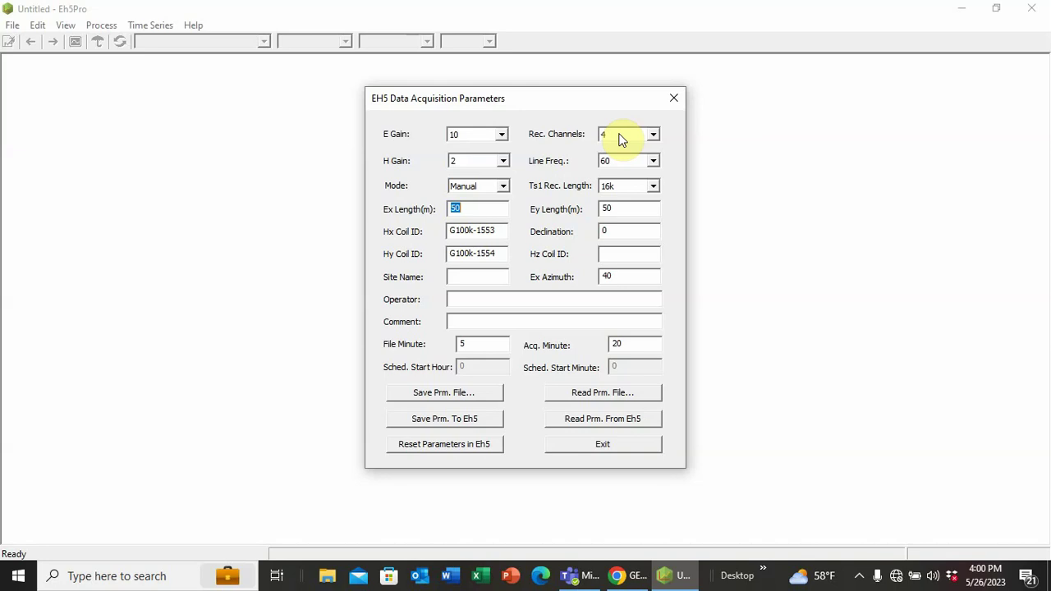
Examine the choices offered for recording channels, mode and line frequency in the acquisition parameters without changing them.
{"action": "scroll", "coordinate": [622, 139], "scroll_direction": "down", "scroll_amount": 1}
{"action": "left_click", "coordinate": [654, 137]}
{"action": "left_click", "coordinate": [602, 161]}
{"action": "left_click", "coordinate": [502, 188]}
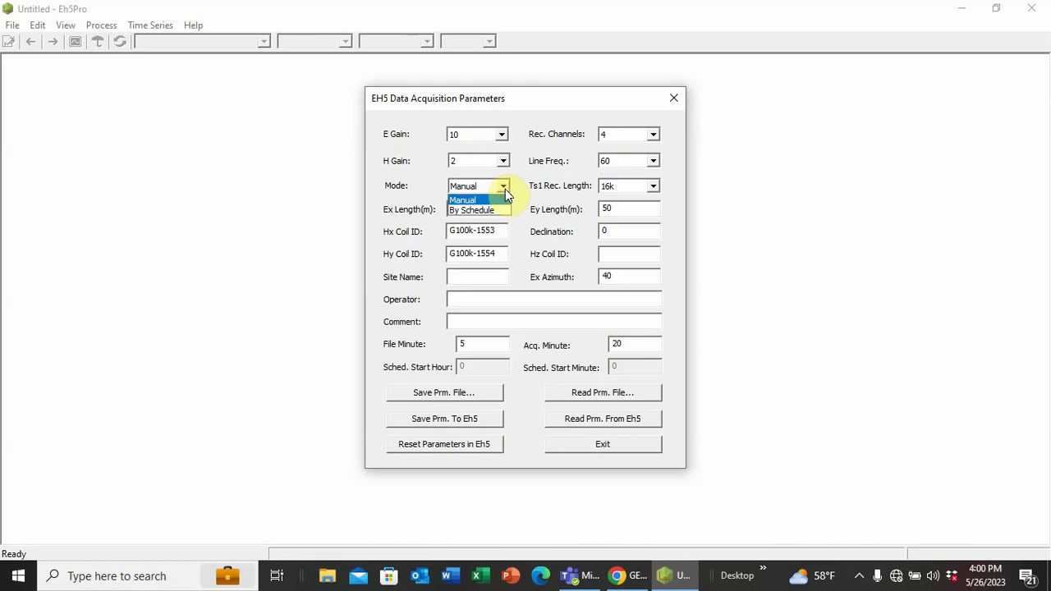
{"action": "left_click", "coordinate": [505, 189]}
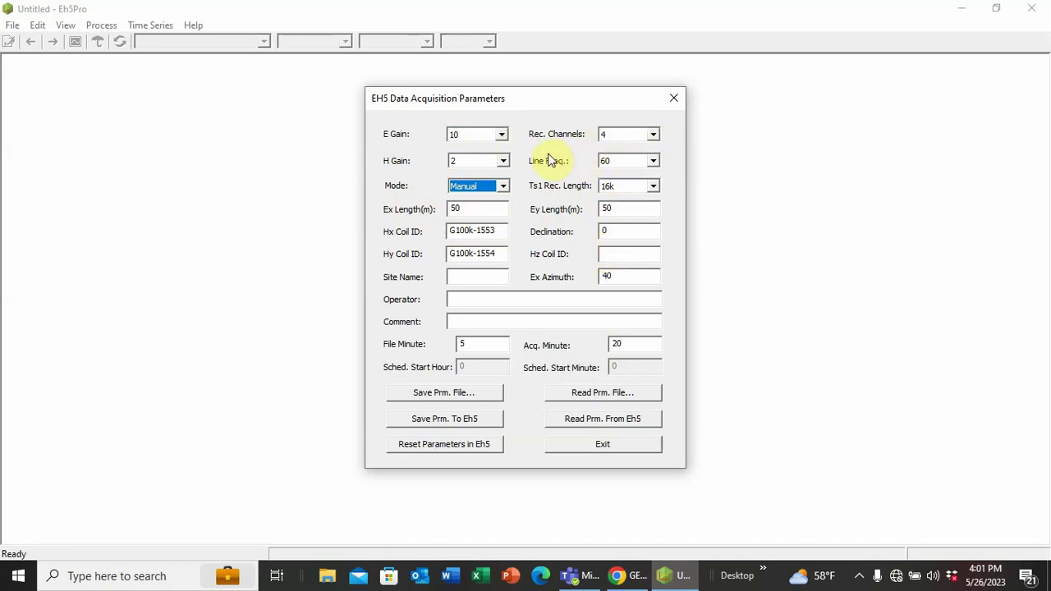
{"action": "left_click", "coordinate": [654, 161]}
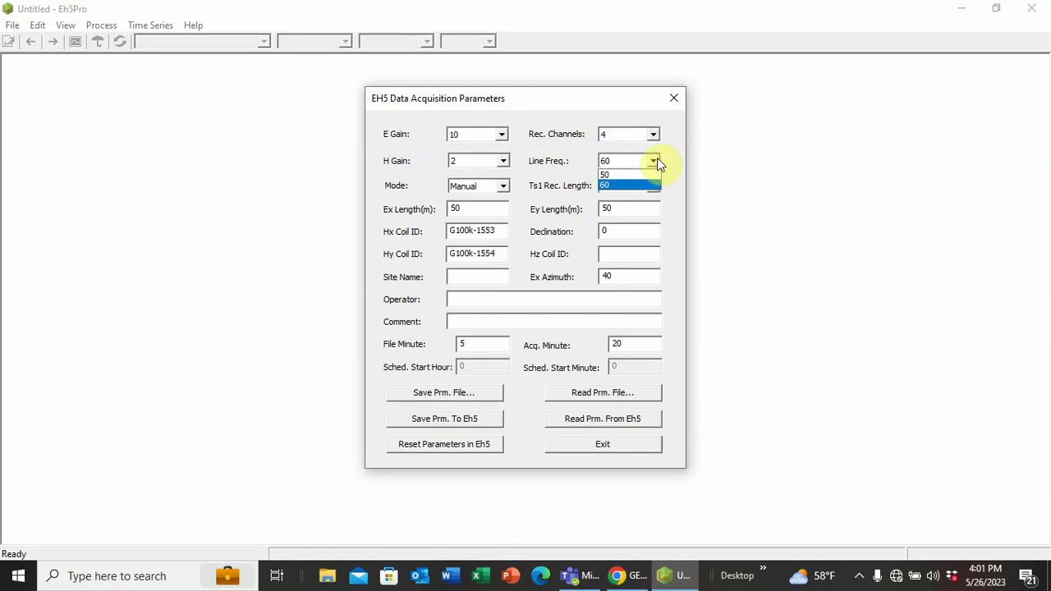
{"action": "left_click", "coordinate": [657, 160]}
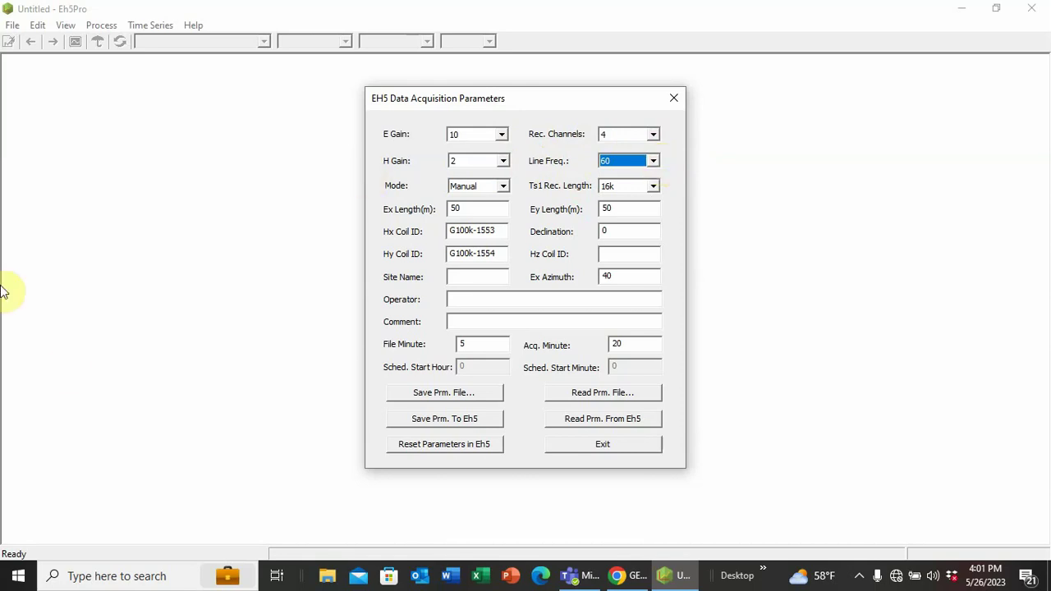
Save the acquisition parameters as a Prm file named "parameters" in the Grant Test folder and close the parameters dialog.
{"action": "left_click", "coordinate": [438, 395]}
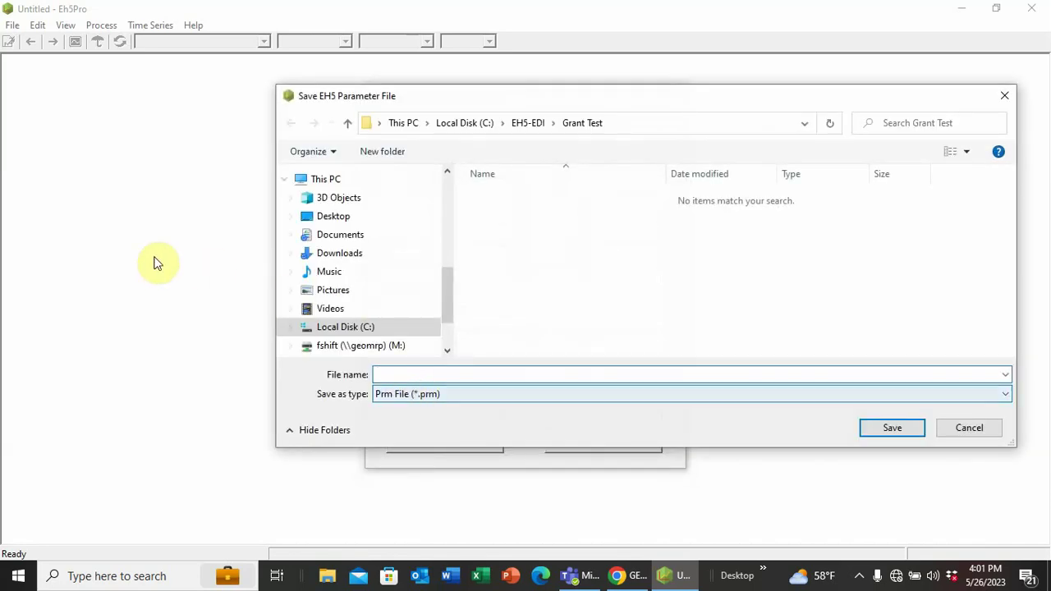
{"action": "left_click", "coordinate": [399, 374]}
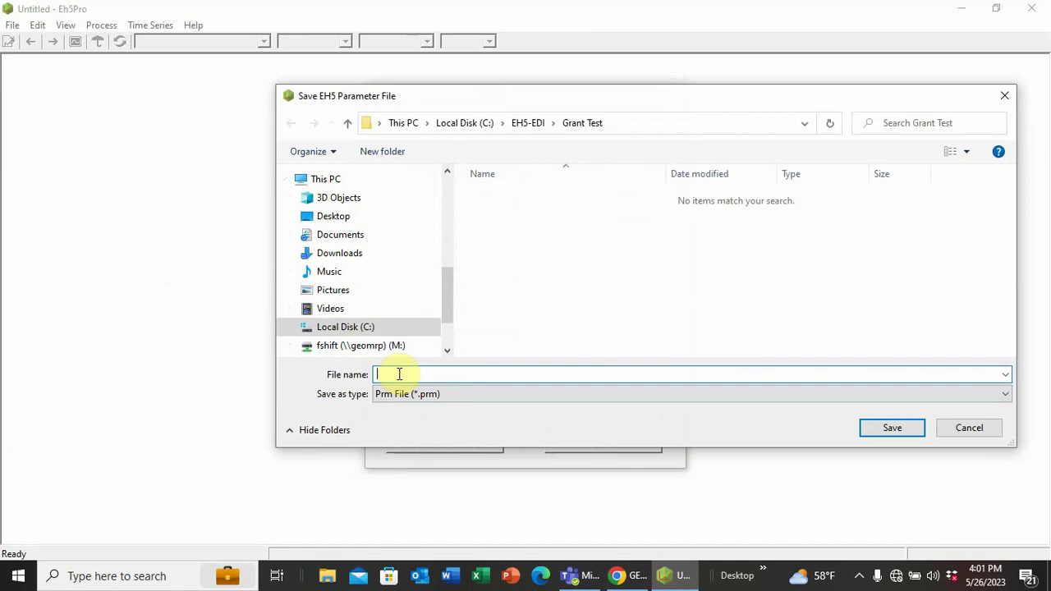
{"action": "type", "text": "parameters"}
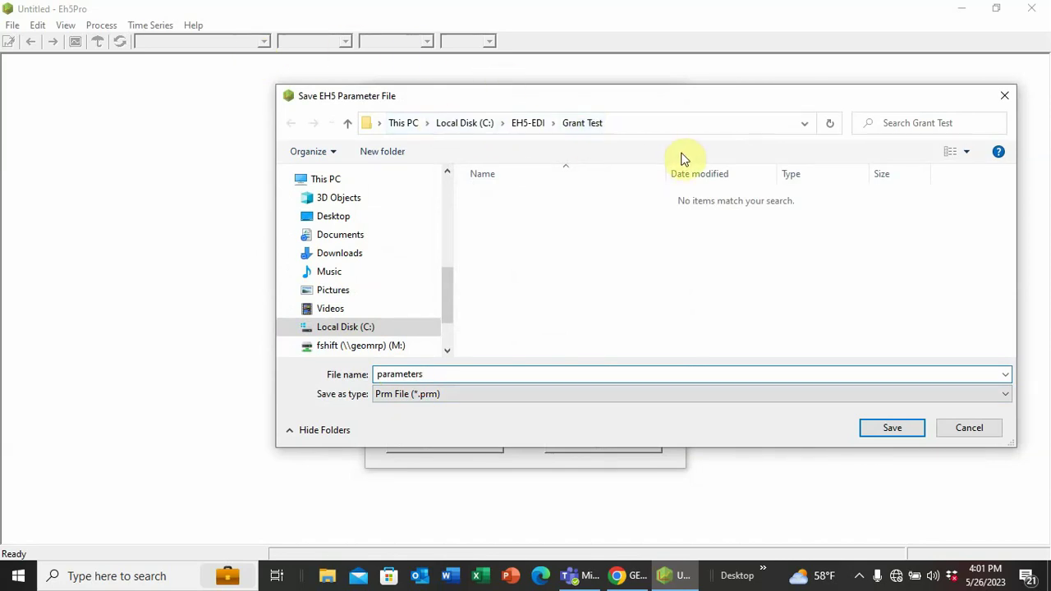
{"action": "left_click", "coordinate": [890, 429]}
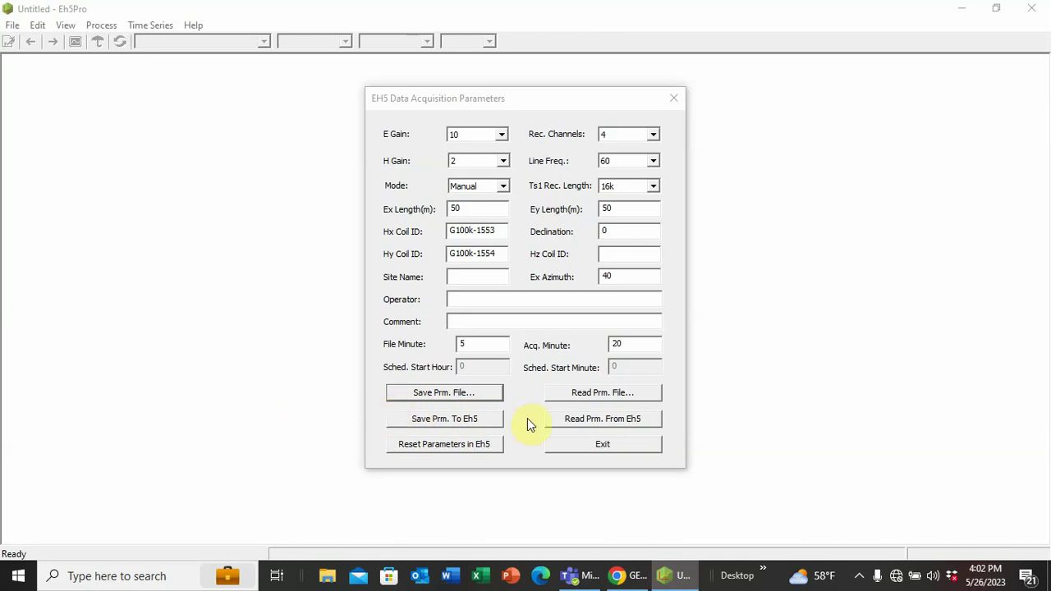
{"action": "left_click", "coordinate": [609, 445]}
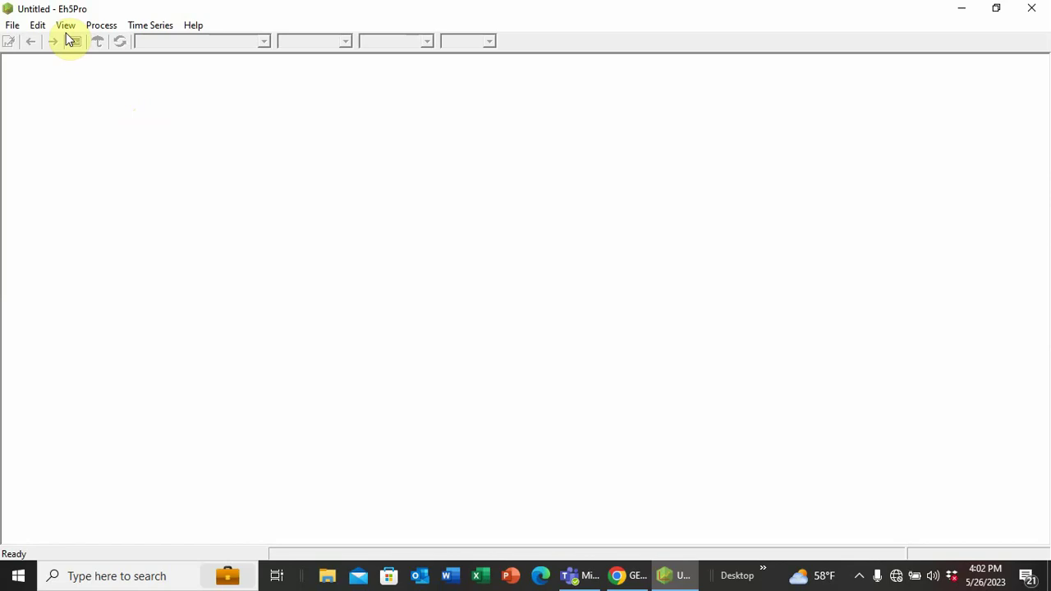
Open the Eh5 data file download and look through the receiver's file list, including the latest acquisitions.
{"action": "left_click", "coordinate": [11, 26]}
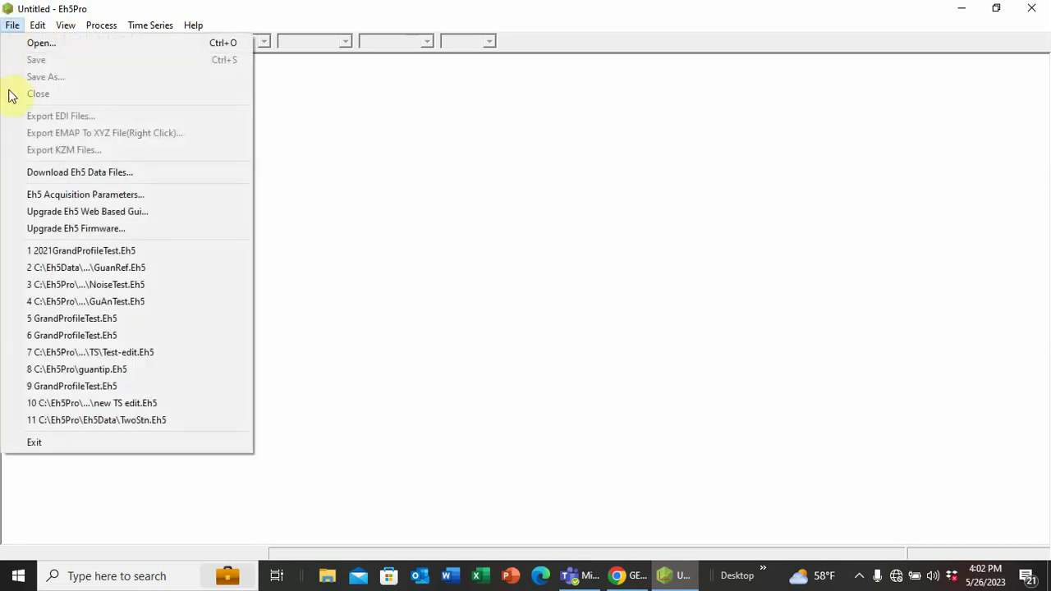
{"action": "left_click", "coordinate": [47, 171]}
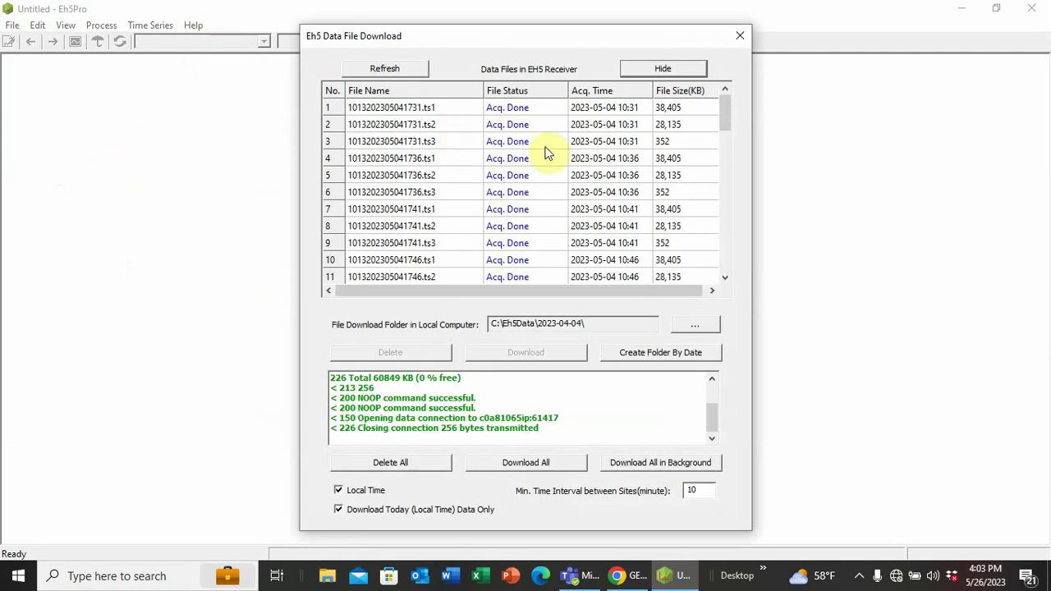
{"action": "left_click_drag", "start_coordinate": [728, 110], "coordinate": [110, 119]}
{"action": "left_click_drag", "start_coordinate": [730, 112], "coordinate": [720, 176]}
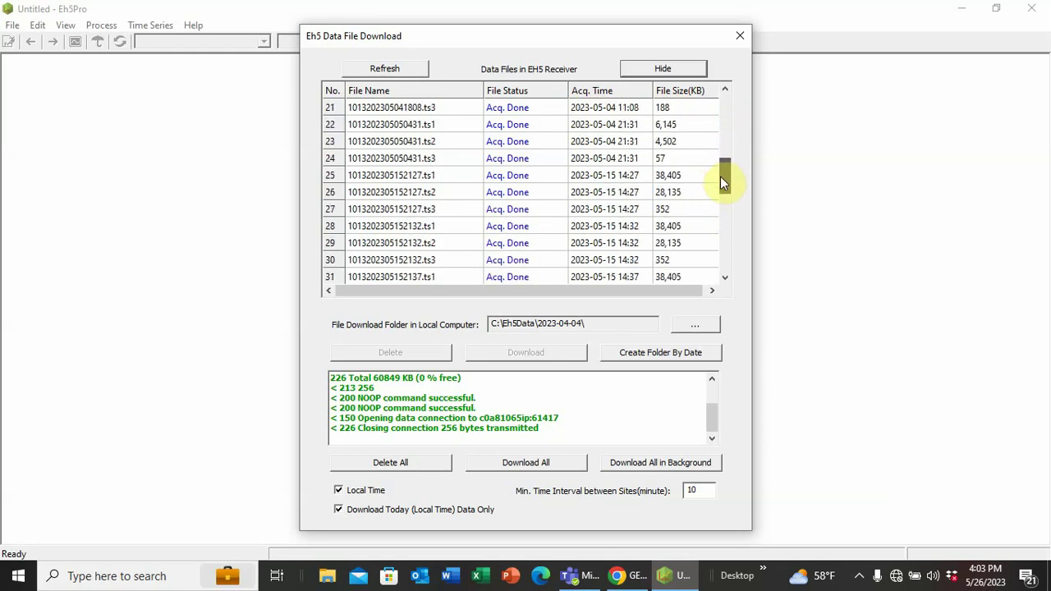
{"action": "left_click_drag", "start_coordinate": [720, 176], "coordinate": [717, 215]}
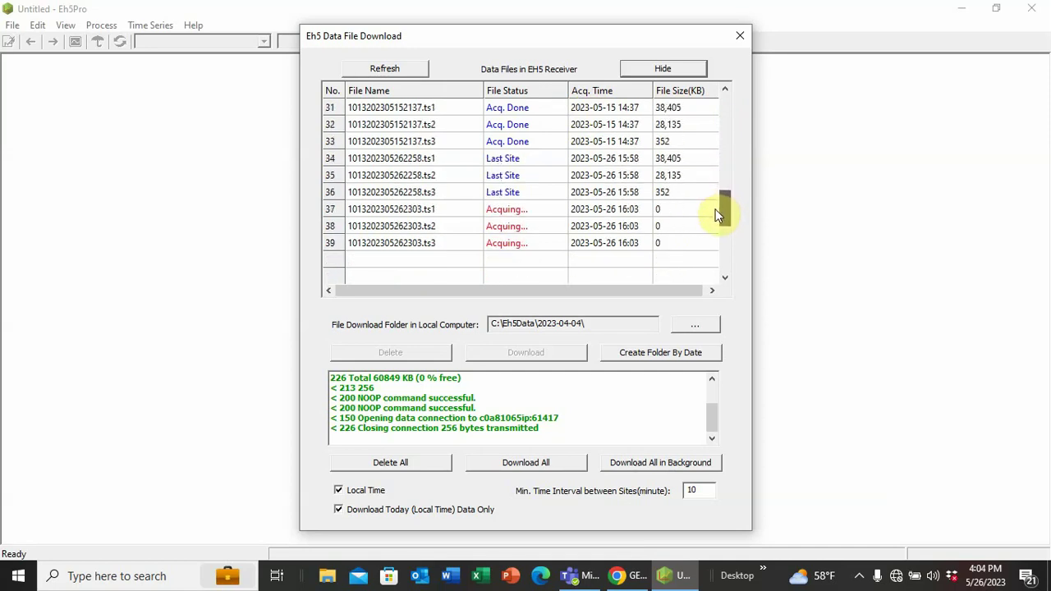
{"action": "left_click_drag", "start_coordinate": [717, 215], "coordinate": [717, 204]}
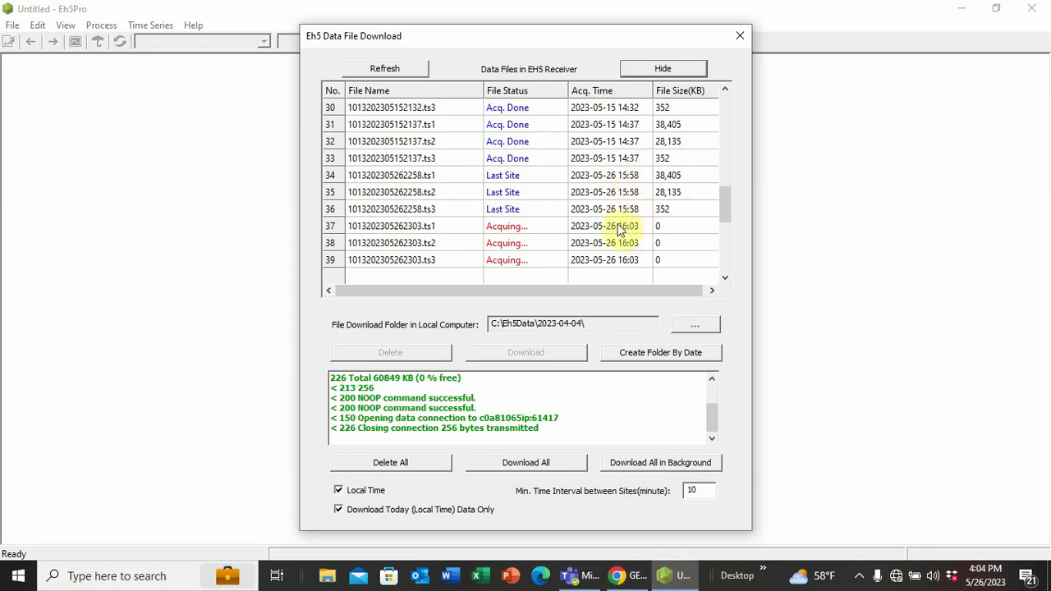
{"action": "scroll", "coordinate": [629, 227], "scroll_direction": "up", "scroll_amount": 2}
{"action": "scroll", "coordinate": [629, 228], "scroll_direction": "up", "scroll_amount": 8}
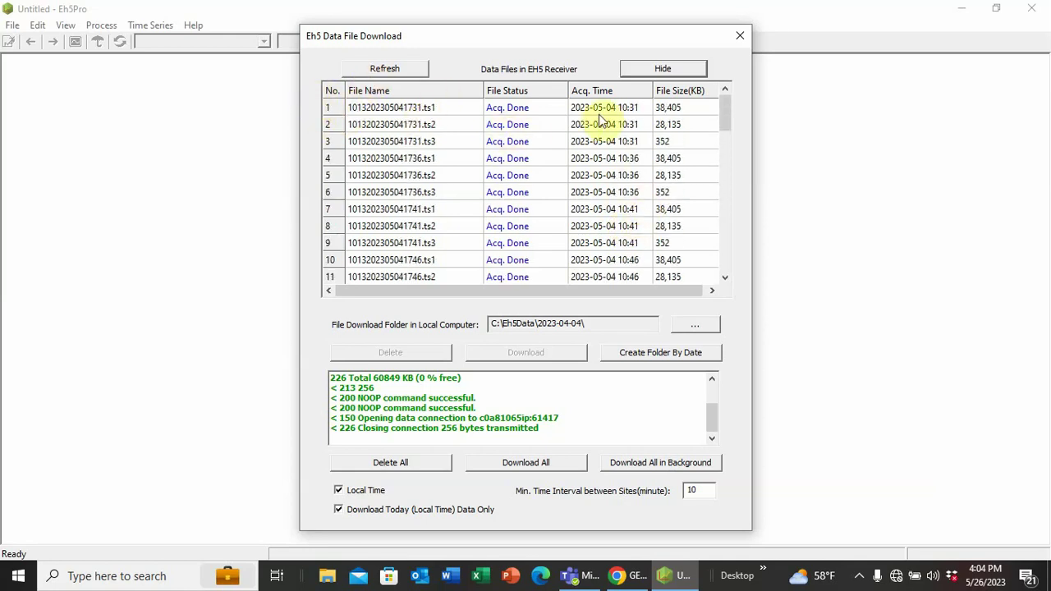
Delete the first eleven files in the receiver list, 1013202305041731.ts1 through 1013202305041746.ts2, and confirm the deletion.
{"action": "left_click", "coordinate": [333, 109]}
{"action": "left_click_drag", "start_coordinate": [333, 109], "coordinate": [343, 282]}
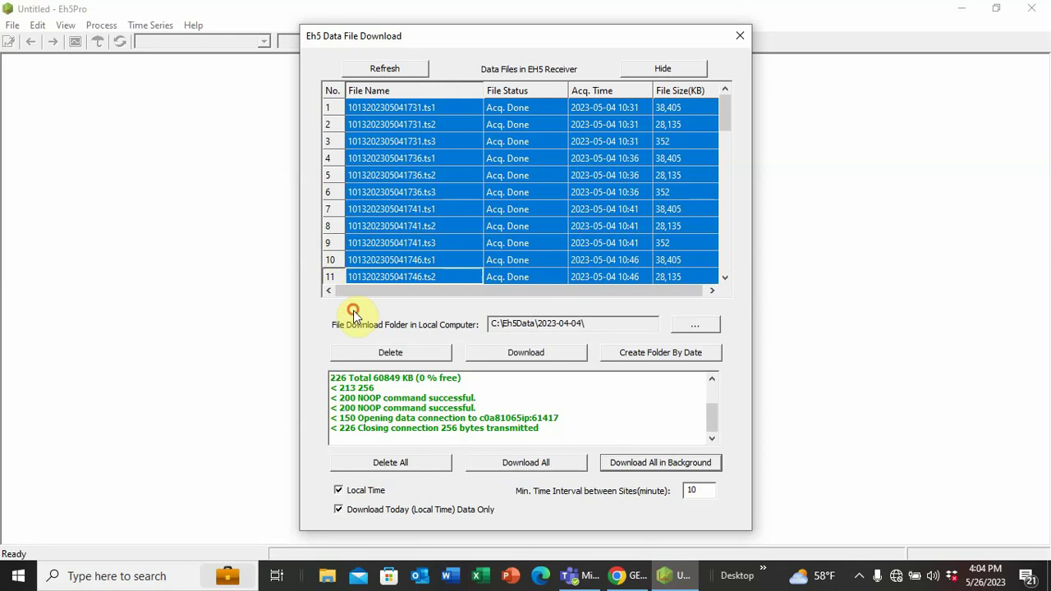
{"action": "left_click", "coordinate": [723, 276]}
{"action": "left_click", "coordinate": [723, 277]}
{"action": "left_click", "coordinate": [722, 277]}
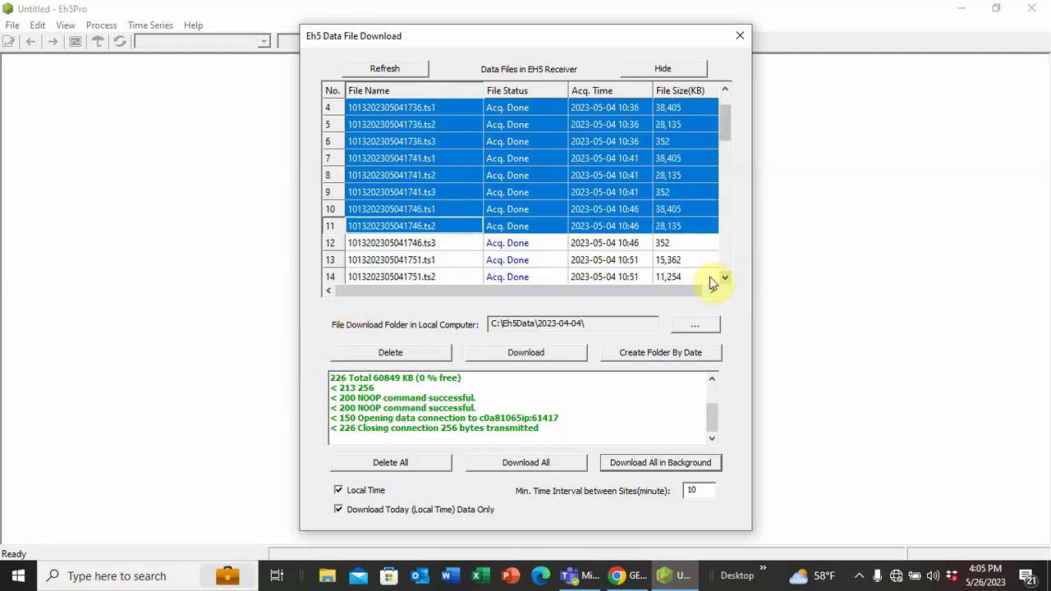
{"action": "left_click", "coordinate": [379, 353]}
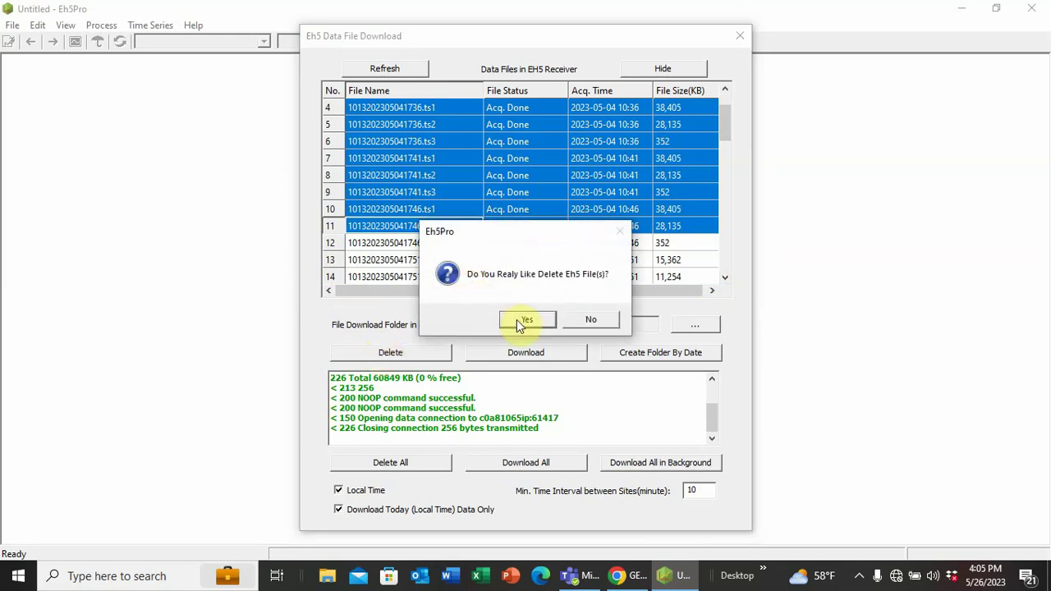
{"action": "left_click", "coordinate": [516, 320]}
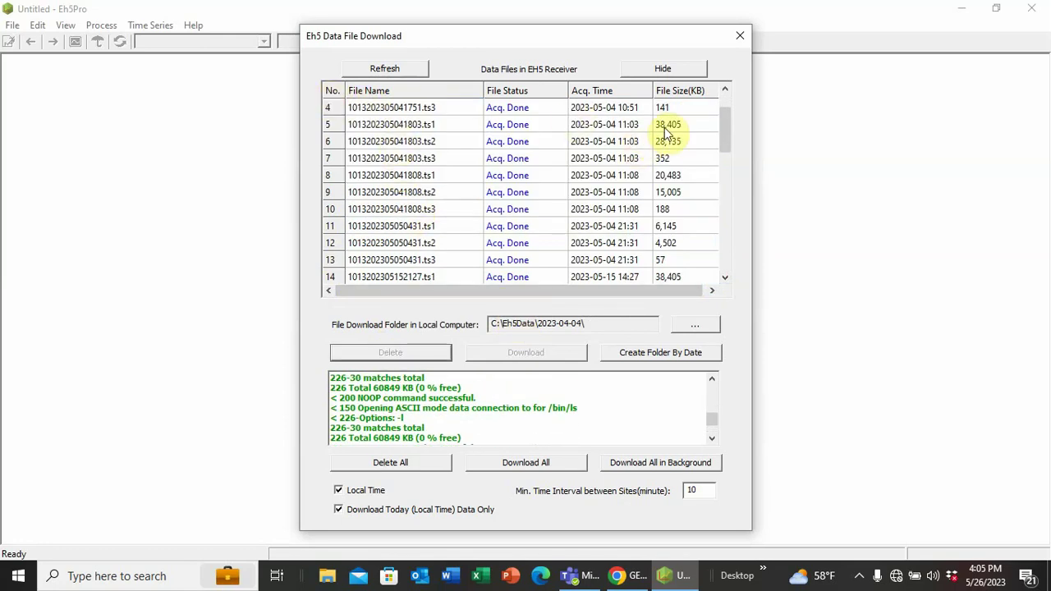
Delete the next eleven old receiver files, 1013202305041746.ts3 through 1013202305050431.ts1, and confirm the deletion.
{"action": "left_click_drag", "start_coordinate": [721, 133], "coordinate": [722, 117]}
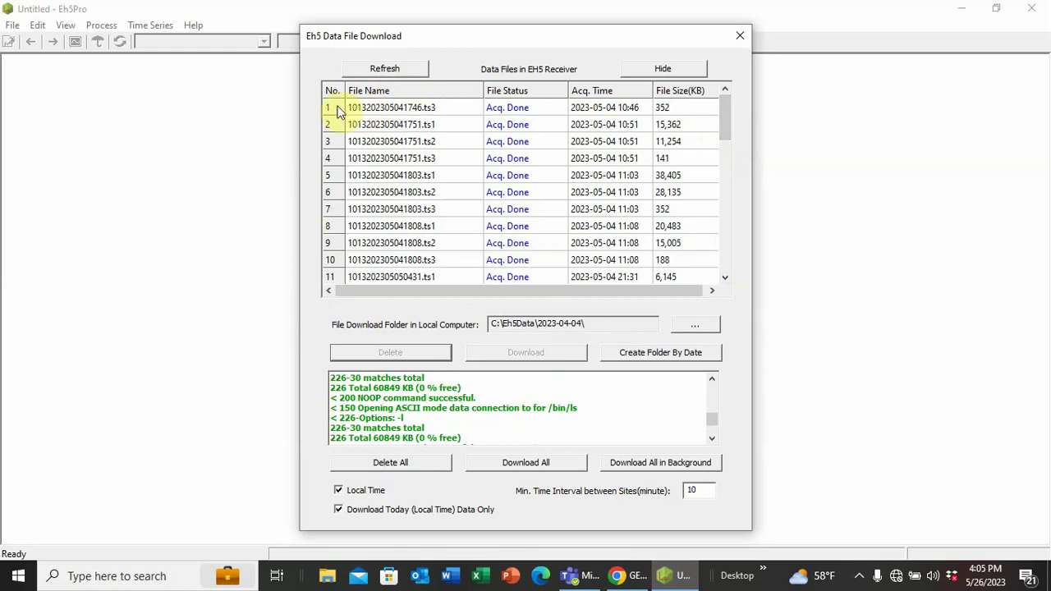
{"action": "left_click_drag", "start_coordinate": [340, 108], "coordinate": [421, 273]}
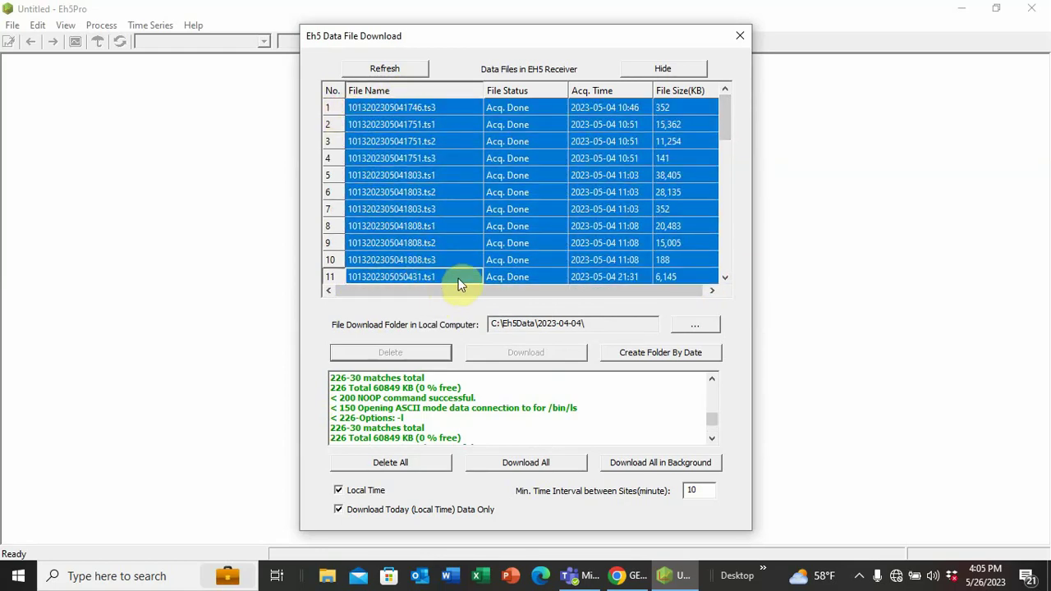
{"action": "left_click_drag", "start_coordinate": [463, 275], "coordinate": [463, 275]}
{"action": "left_click", "coordinate": [404, 351]}
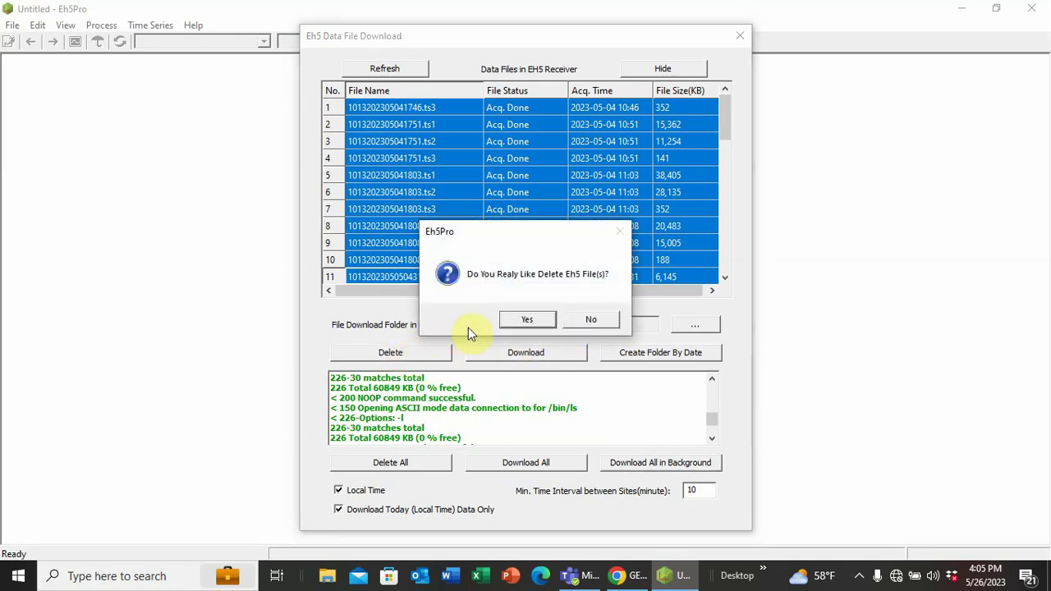
{"action": "left_click", "coordinate": [521, 320]}
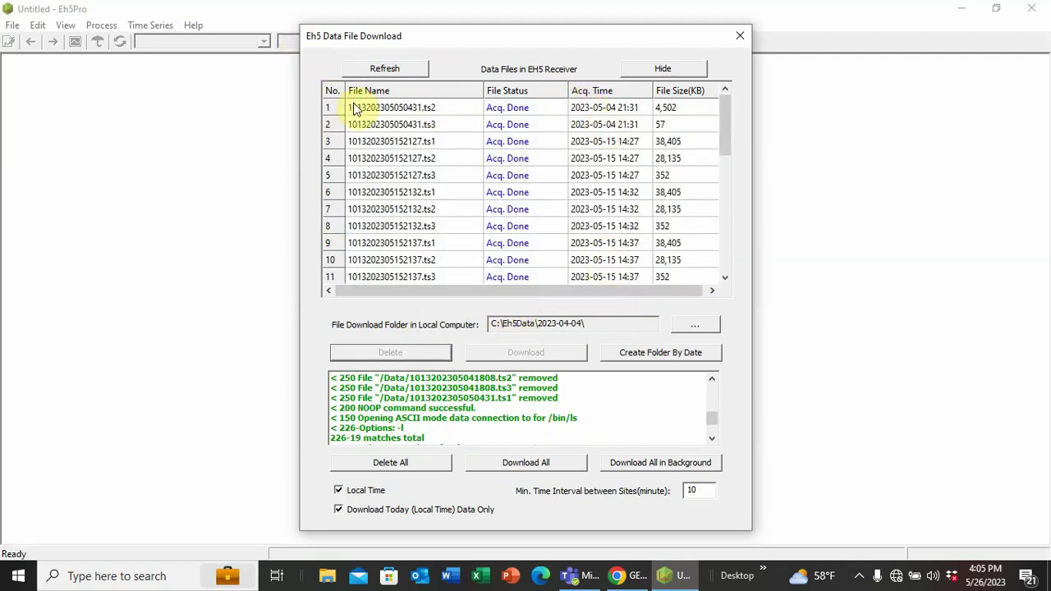
Delete the eleven receiver files from 1013202305050431.ts2 through 1013202305152137.ts3 and confirm the deletion.
{"action": "left_click_drag", "start_coordinate": [337, 107], "coordinate": [406, 261]}
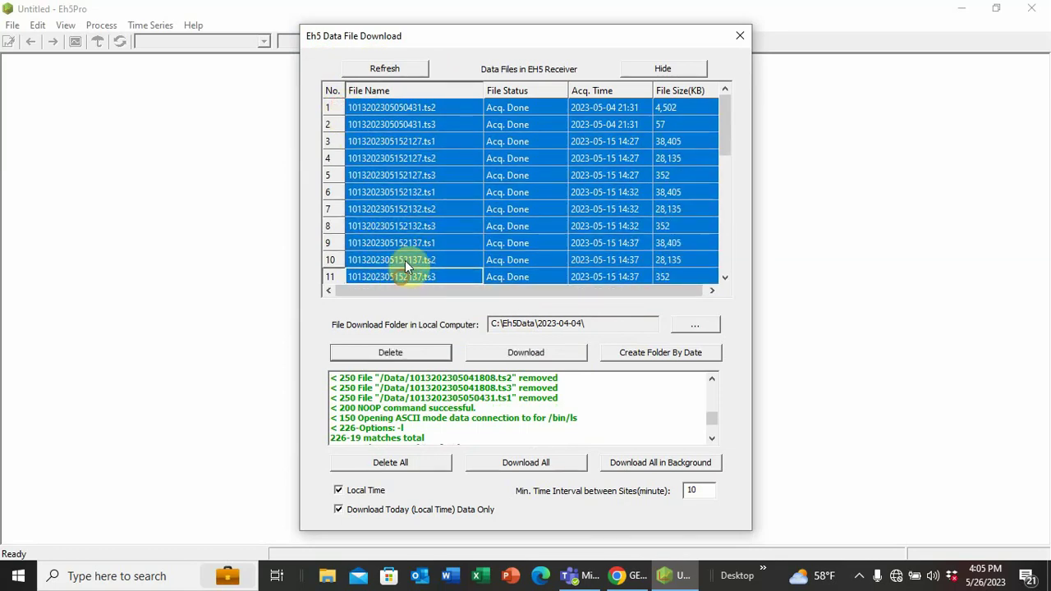
{"action": "left_click", "coordinate": [386, 353]}
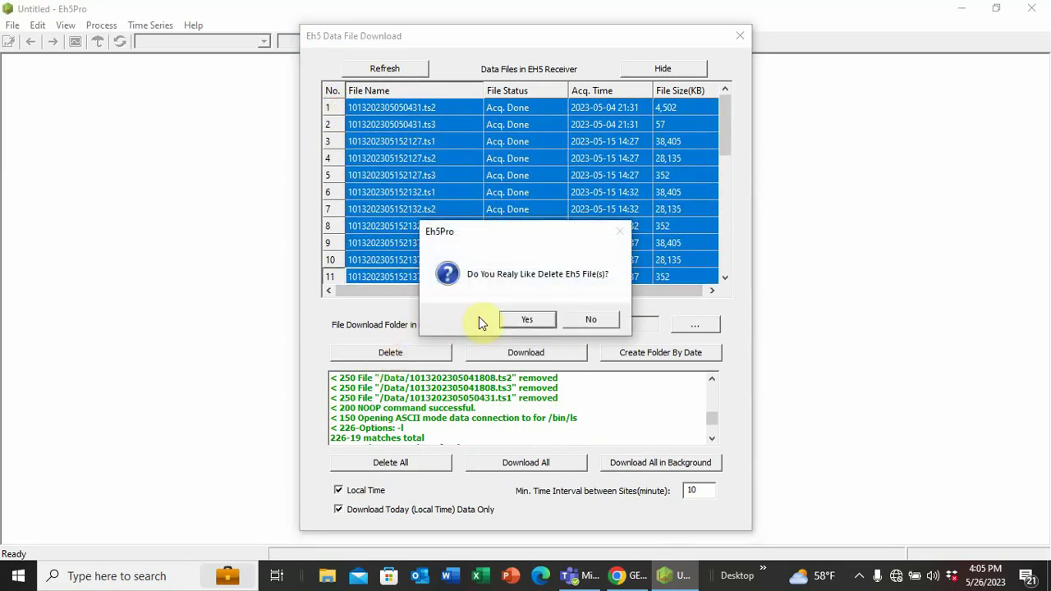
{"action": "left_click", "coordinate": [537, 319]}
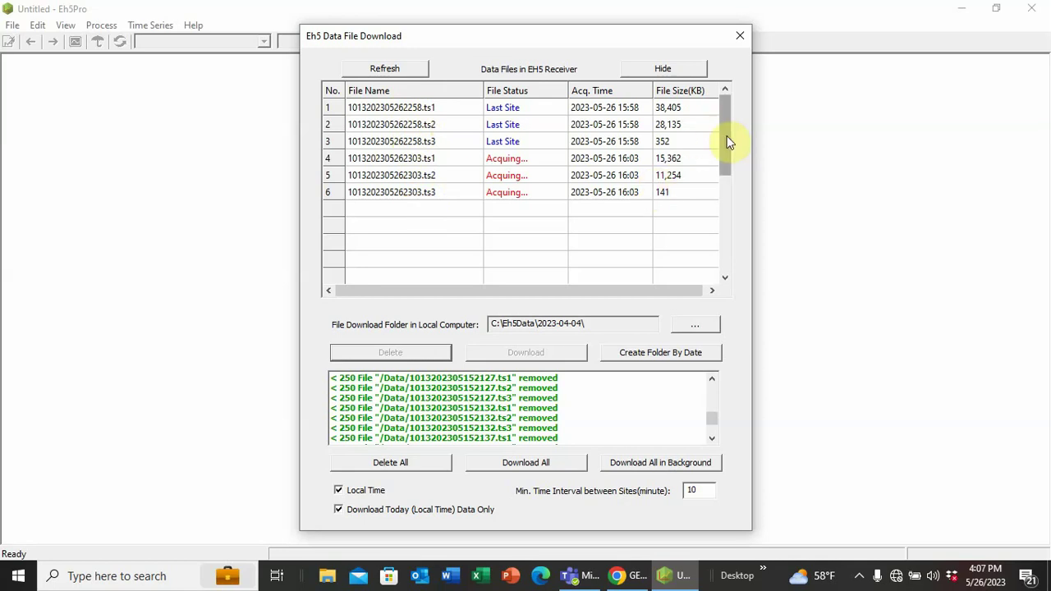
{"action": "left_click_drag", "start_coordinate": [727, 136], "coordinate": [729, 108]}
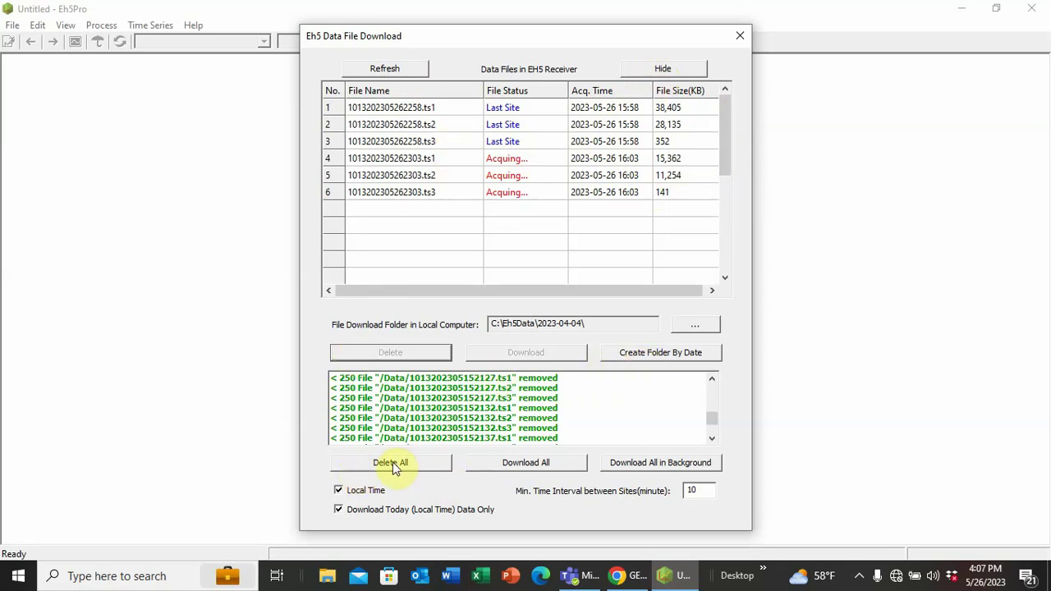
{"action": "left_click", "coordinate": [338, 491]}
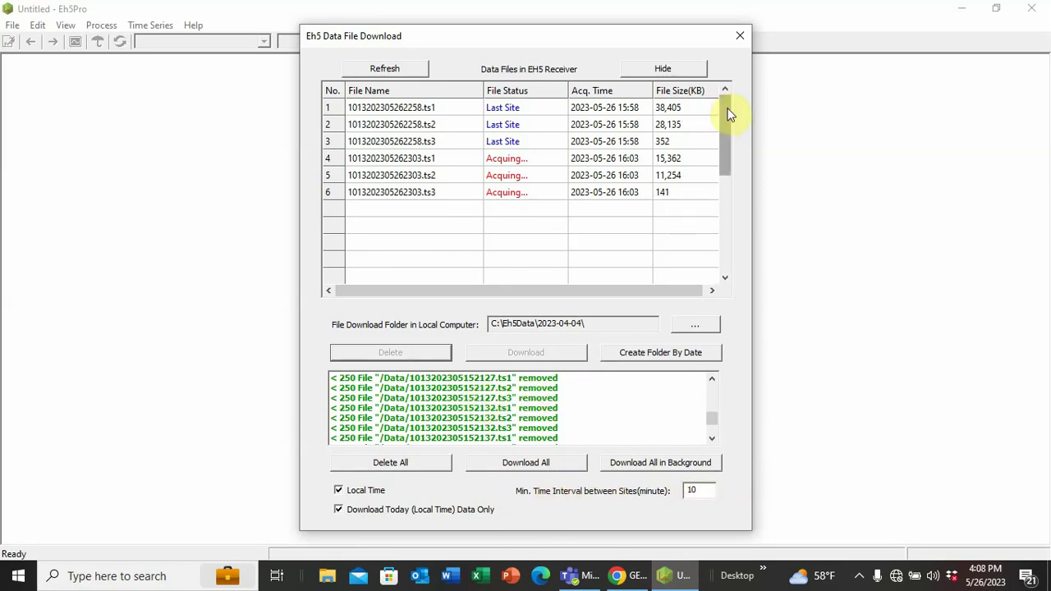
{"action": "left_click_drag", "start_coordinate": [726, 111], "coordinate": [764, 101]}
{"action": "left_click", "coordinate": [362, 135]}
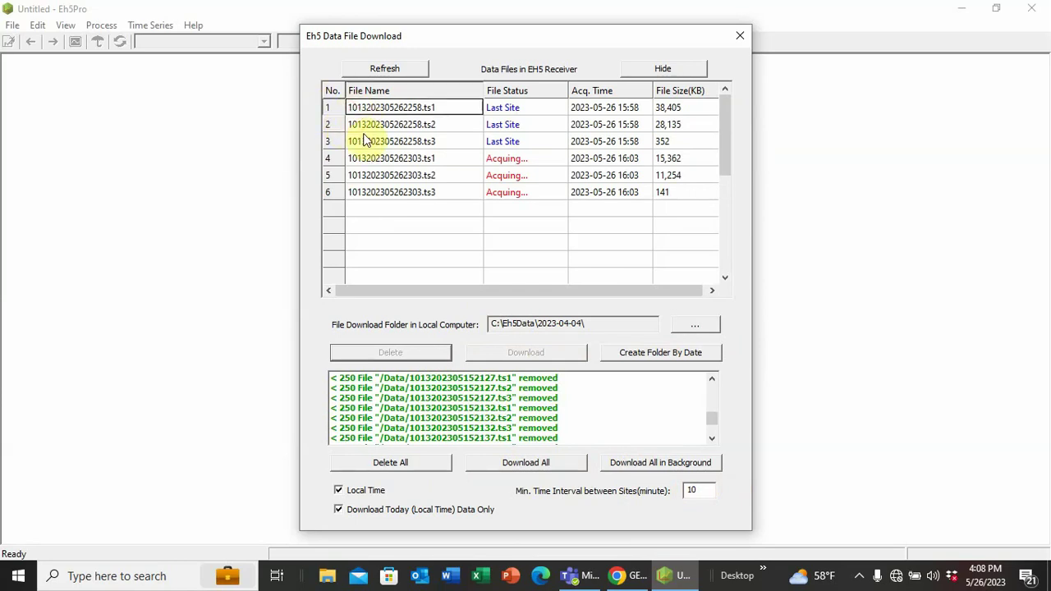
{"action": "left_click", "coordinate": [371, 130]}
{"action": "left_click_drag", "start_coordinate": [479, 107], "coordinate": [430, 140]}
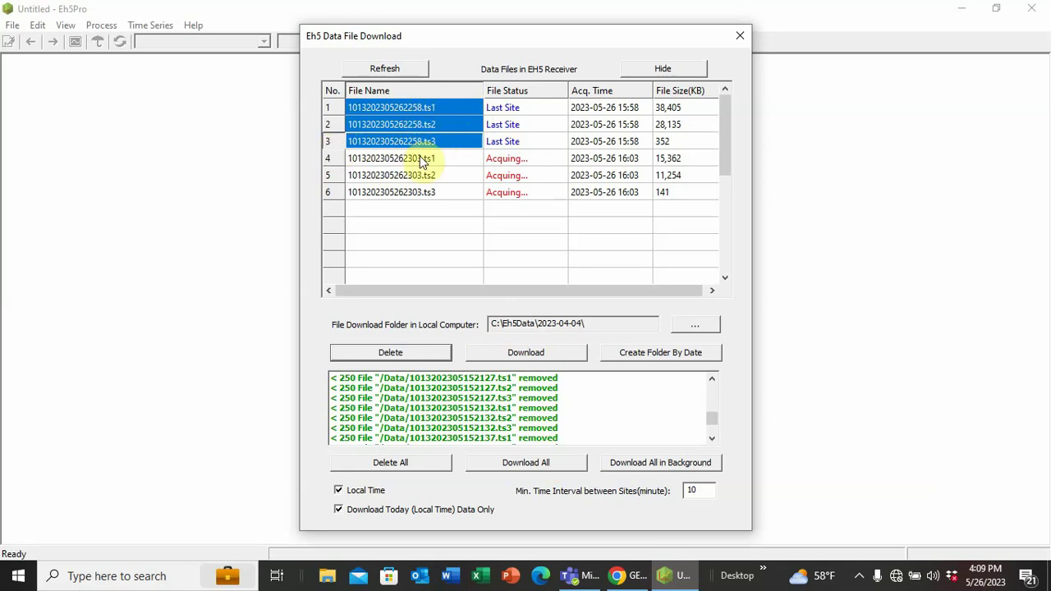
{"action": "left_click", "coordinate": [448, 209]}
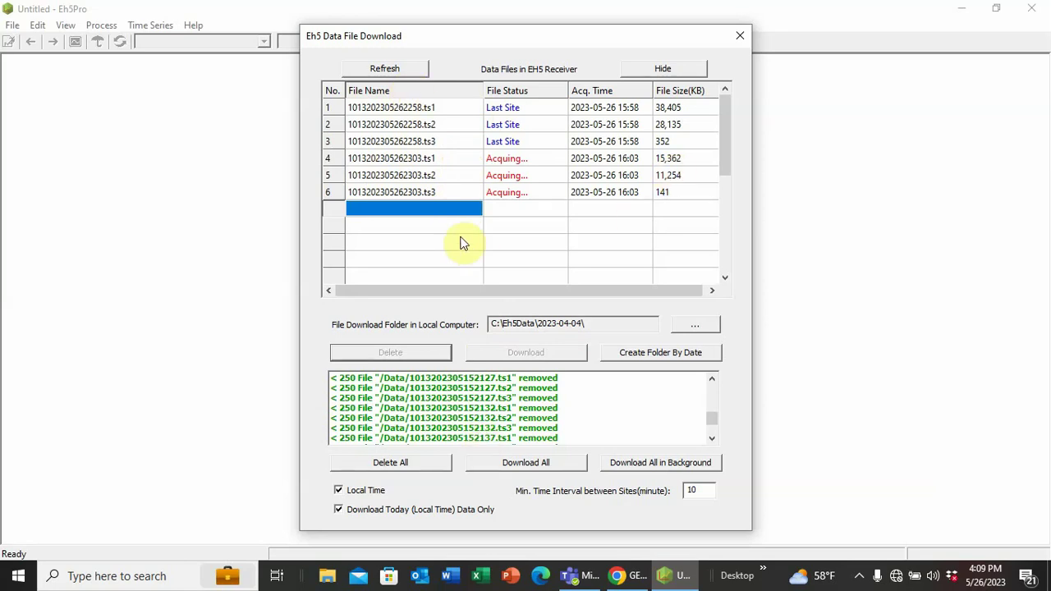
Close the Eh5 data file download and reopen it to reload the receiver's file list.
{"action": "left_click", "coordinate": [742, 35]}
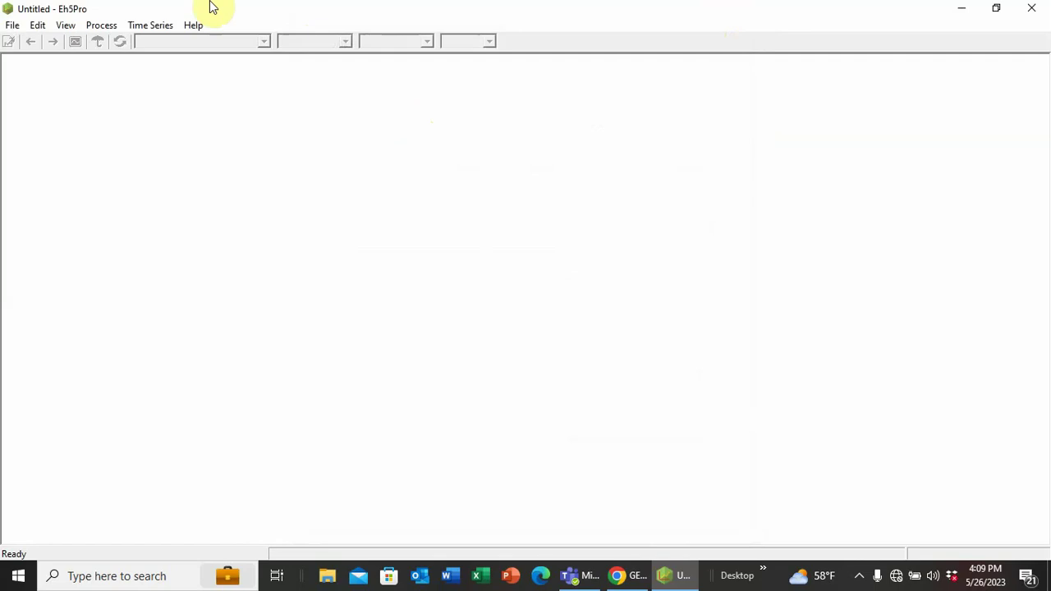
{"action": "left_click", "coordinate": [12, 24]}
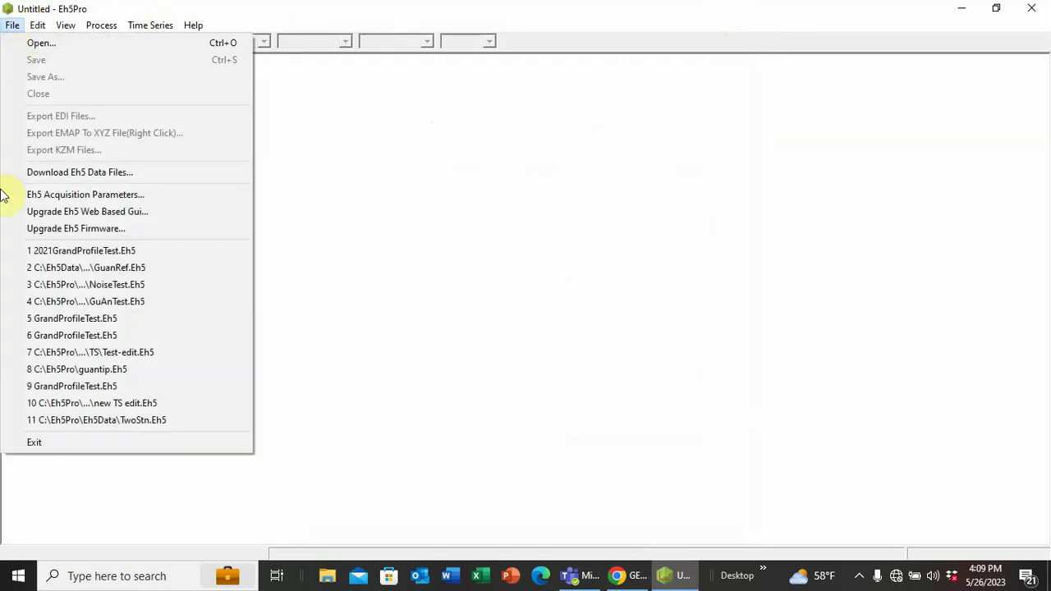
{"action": "left_click", "coordinate": [40, 175]}
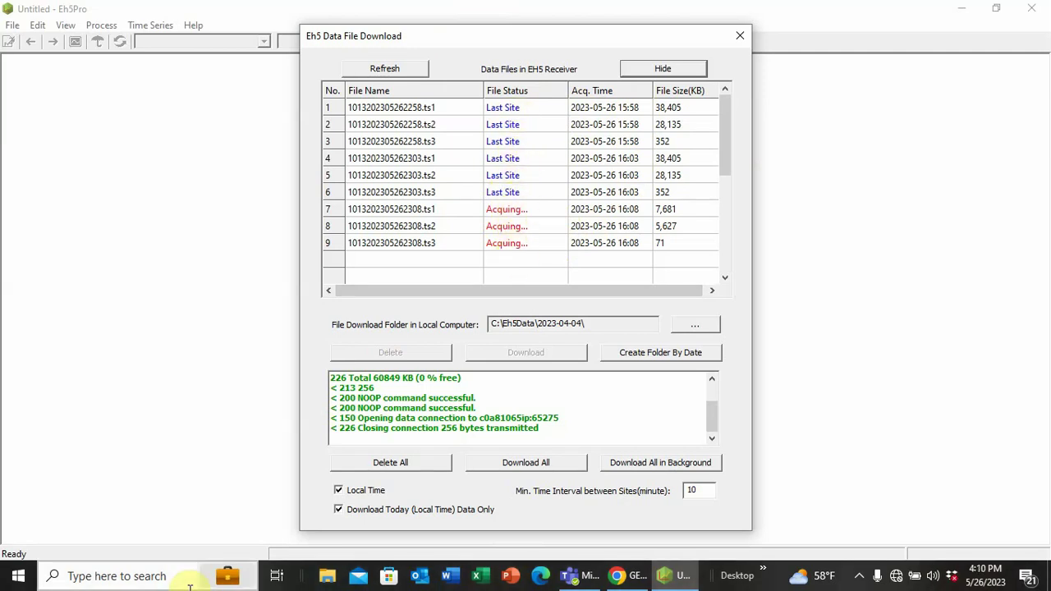
Switch to the EH5 page in the browser to check the elapsed recording time, and return to Eh5Pro.
{"action": "left_click", "coordinate": [618, 578]}
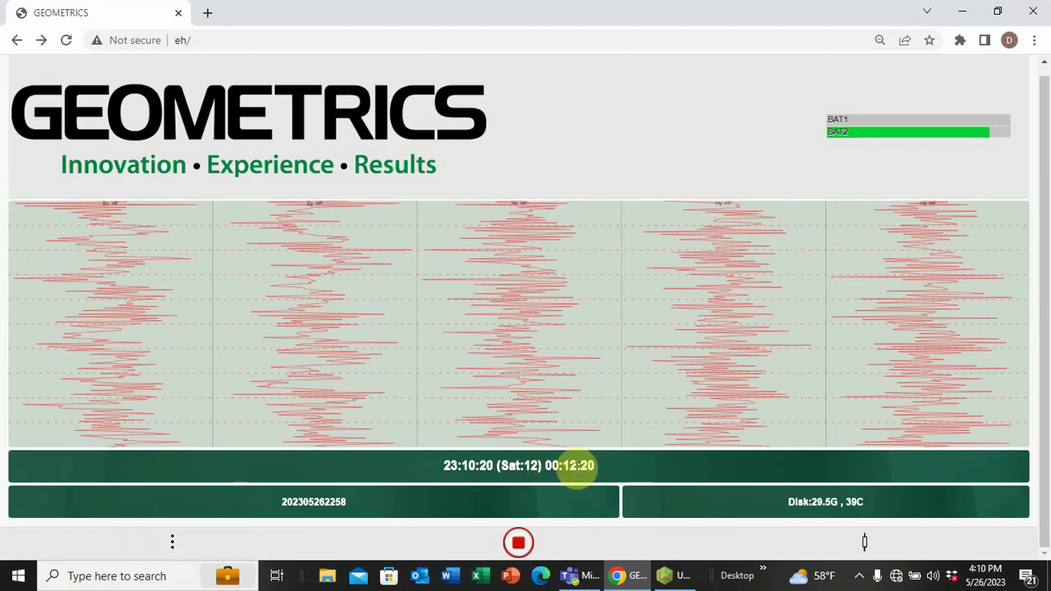
{"action": "left_click", "coordinate": [538, 466]}
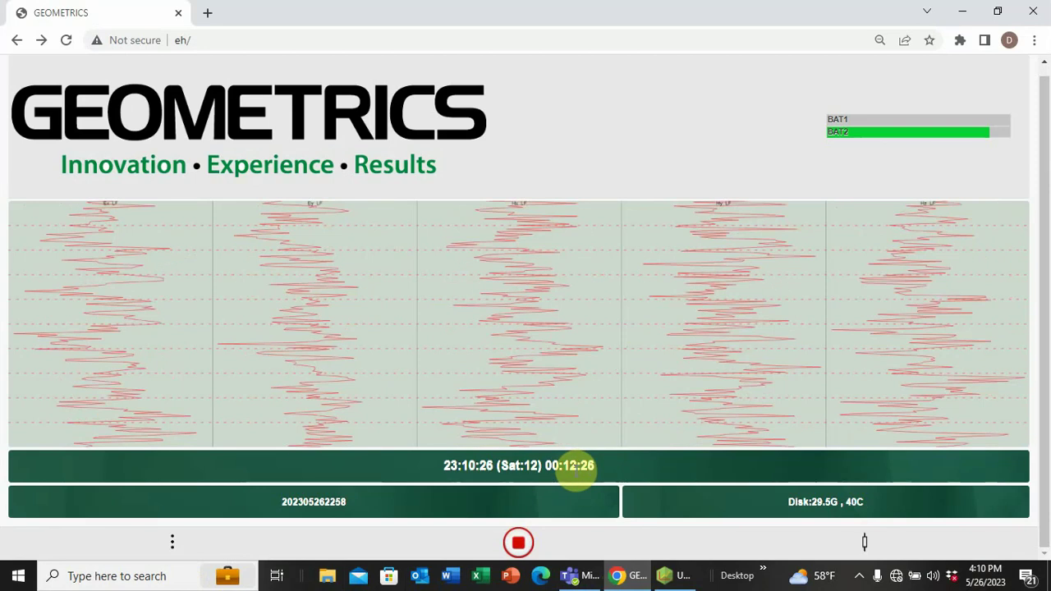
{"action": "left_click", "coordinate": [577, 467]}
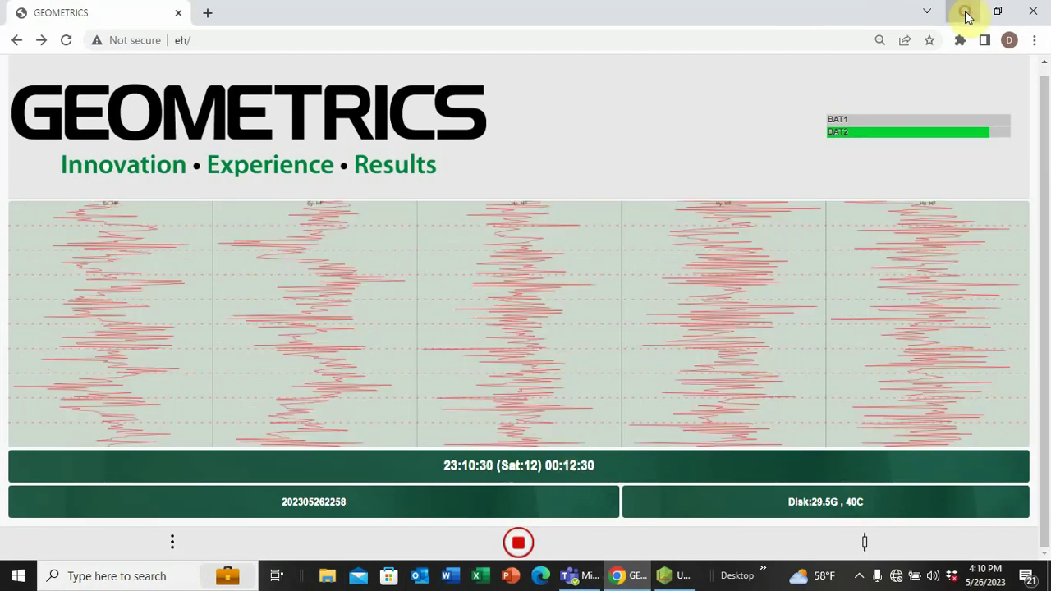
{"action": "left_click", "coordinate": [965, 16]}
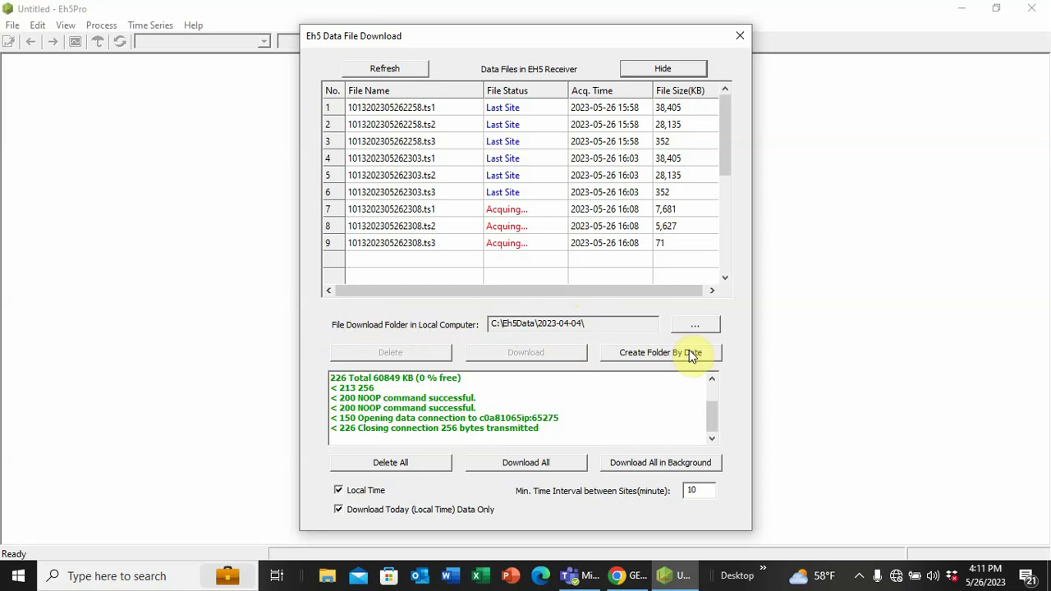
Create a date-named download folder for the receiver files on the local computer.
{"action": "left_click", "coordinate": [647, 353]}
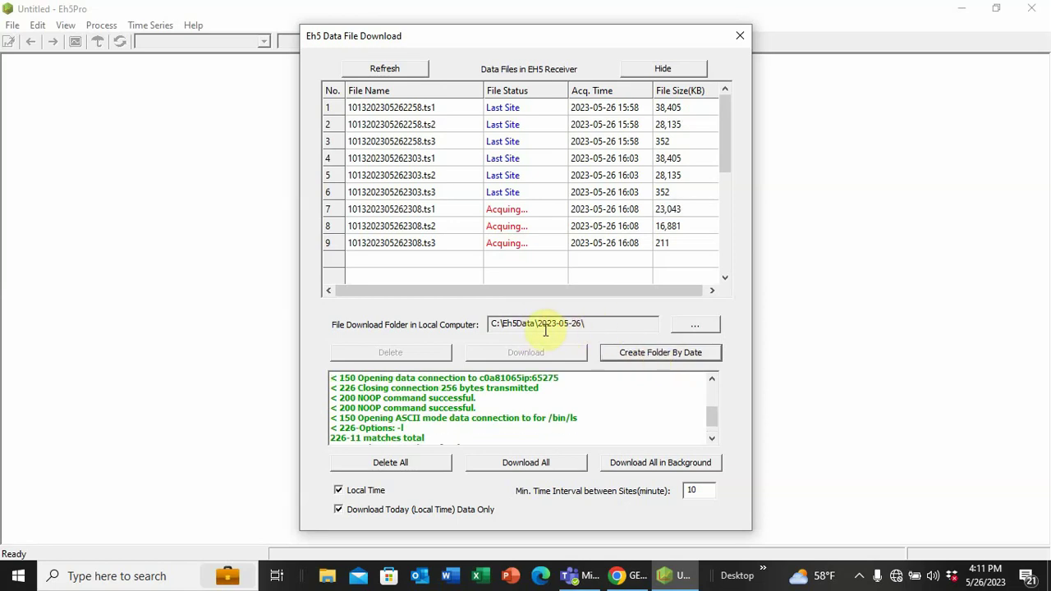
{"action": "left_click", "coordinate": [587, 324]}
Browse for a custom download location and create a folder in C:\Eh5Data named with the operator's first name followed by "-test".
{"action": "left_click", "coordinate": [691, 326]}
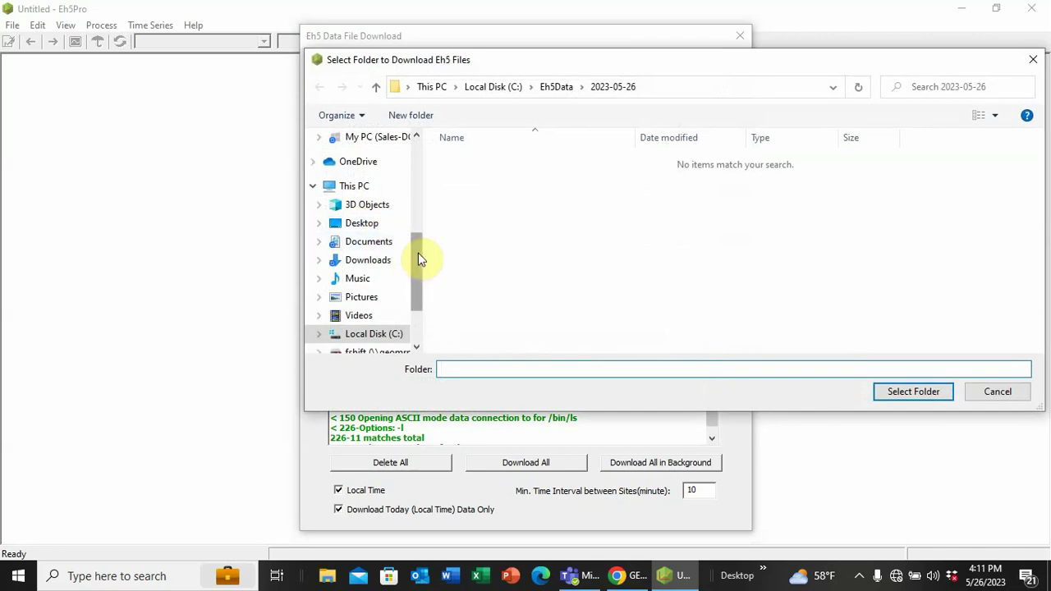
{"action": "left_click_drag", "start_coordinate": [420, 259], "coordinate": [425, 298]}
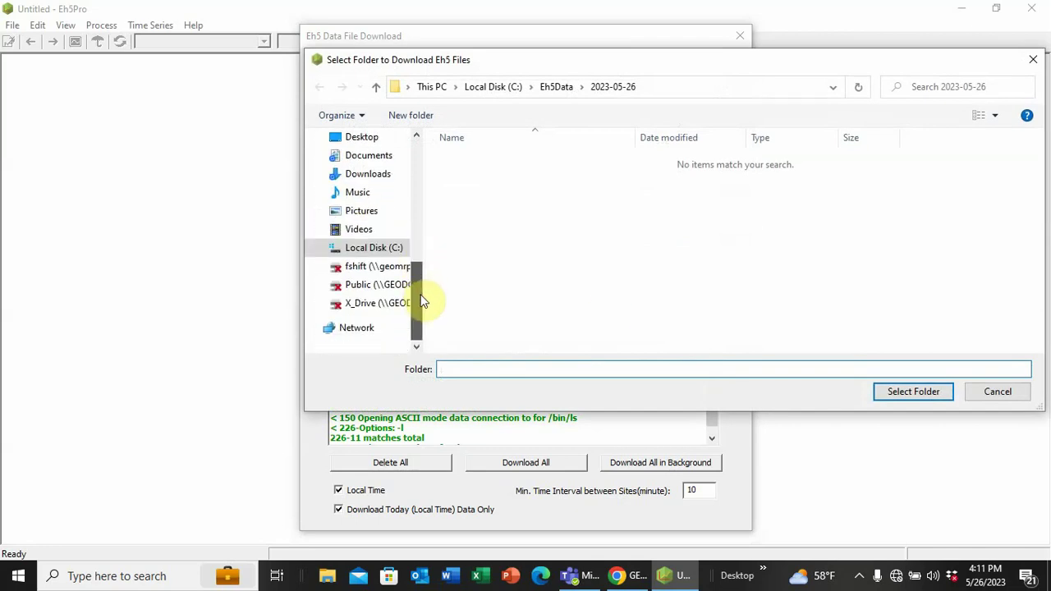
{"action": "left_click", "coordinate": [362, 248]}
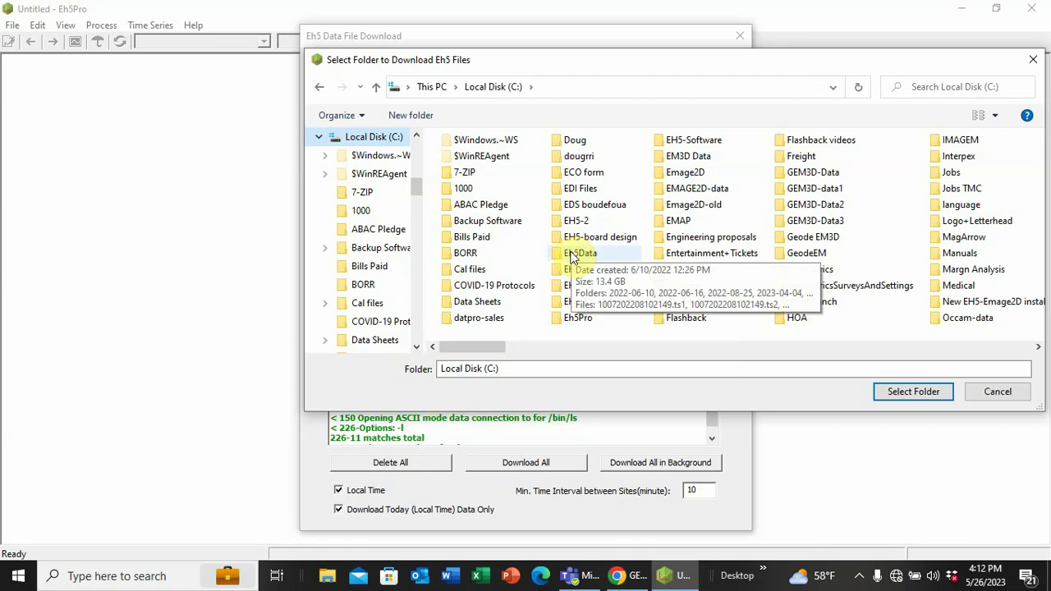
{"action": "left_click", "coordinate": [573, 257]}
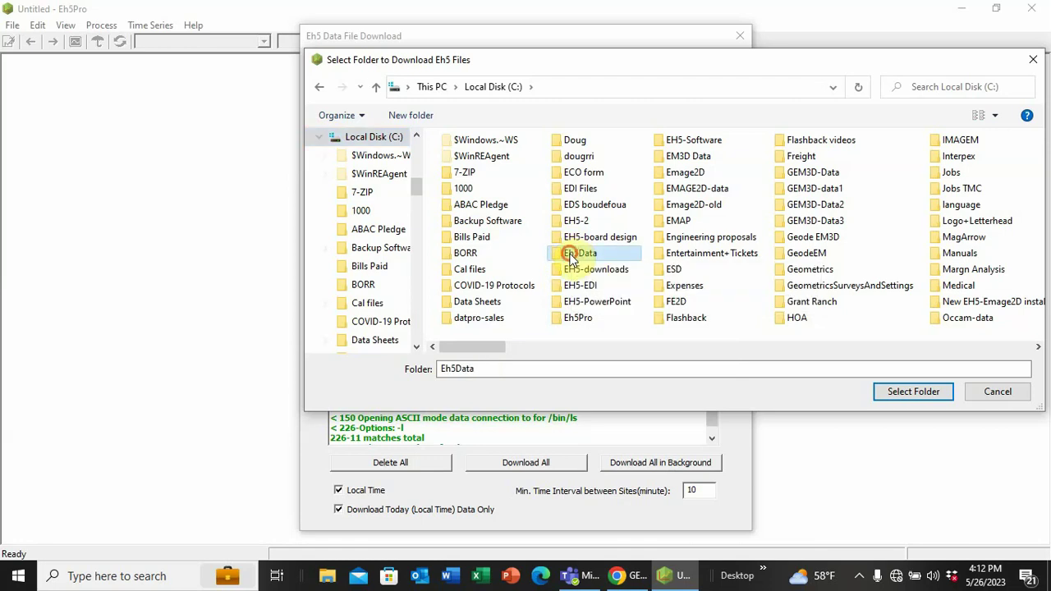
{"action": "double_click", "coordinate": [571, 257]}
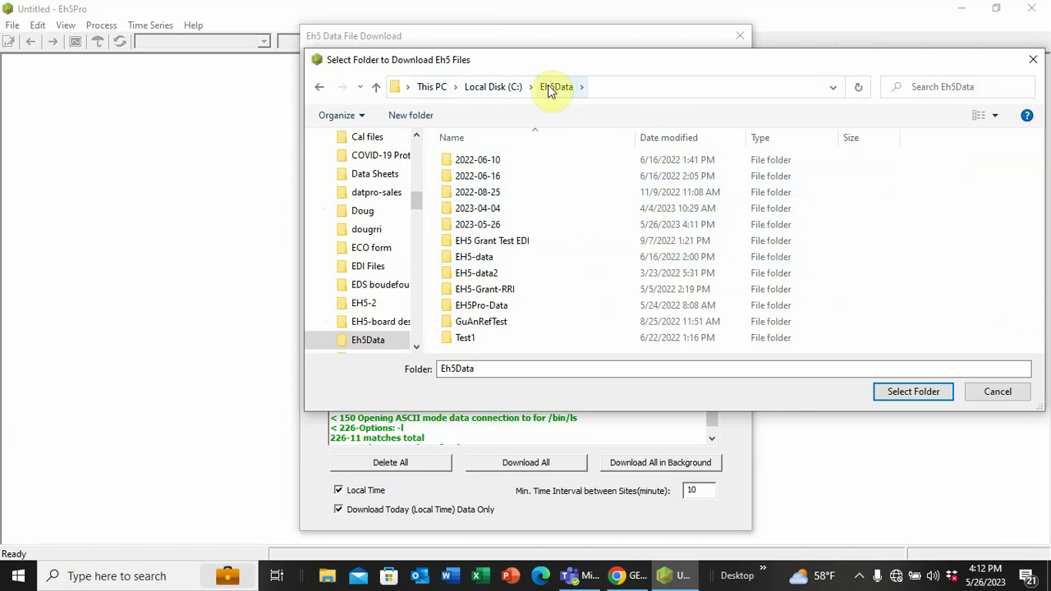
{"action": "left_click", "coordinate": [402, 120]}
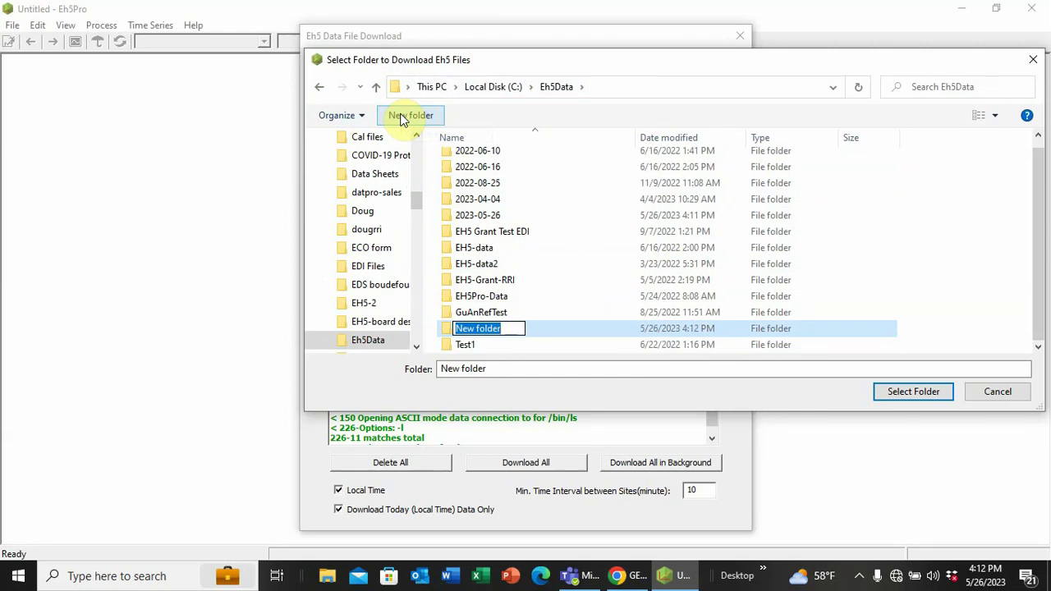
{"action": "type", "text": "Doug"}
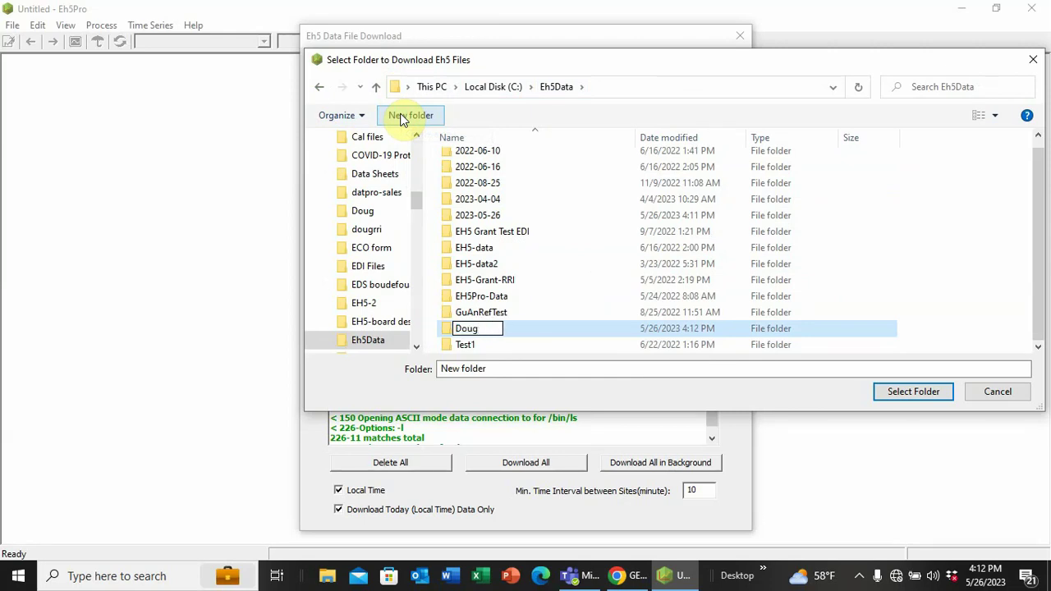
{"action": "type", "text": "-test"}
{"action": "key", "text": "Return"}
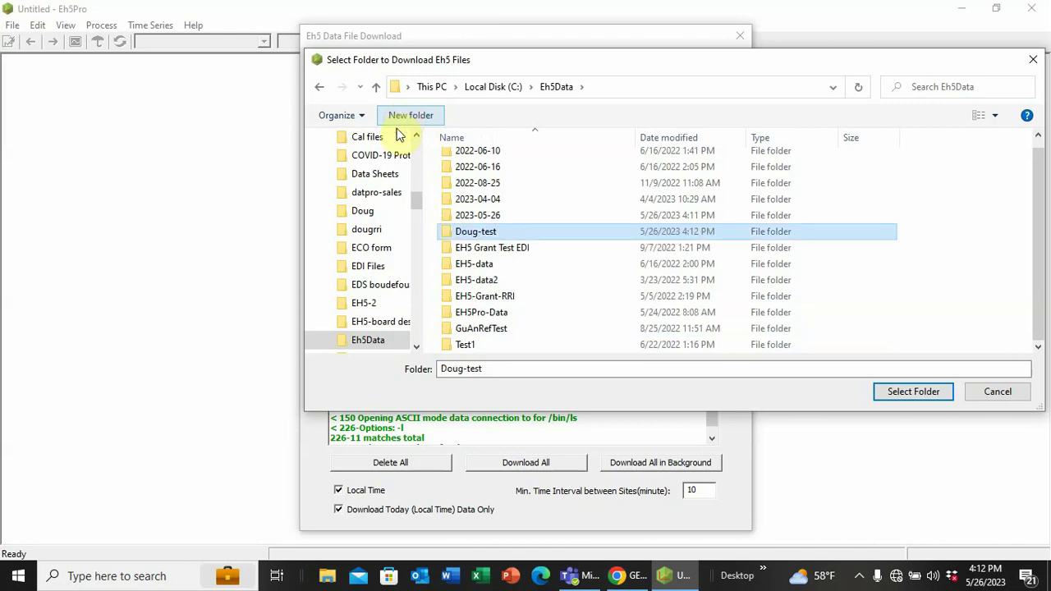
Set the new "-test" folder as the download folder and start downloading all of the receiver's data files.
{"action": "double_click", "coordinate": [470, 233]}
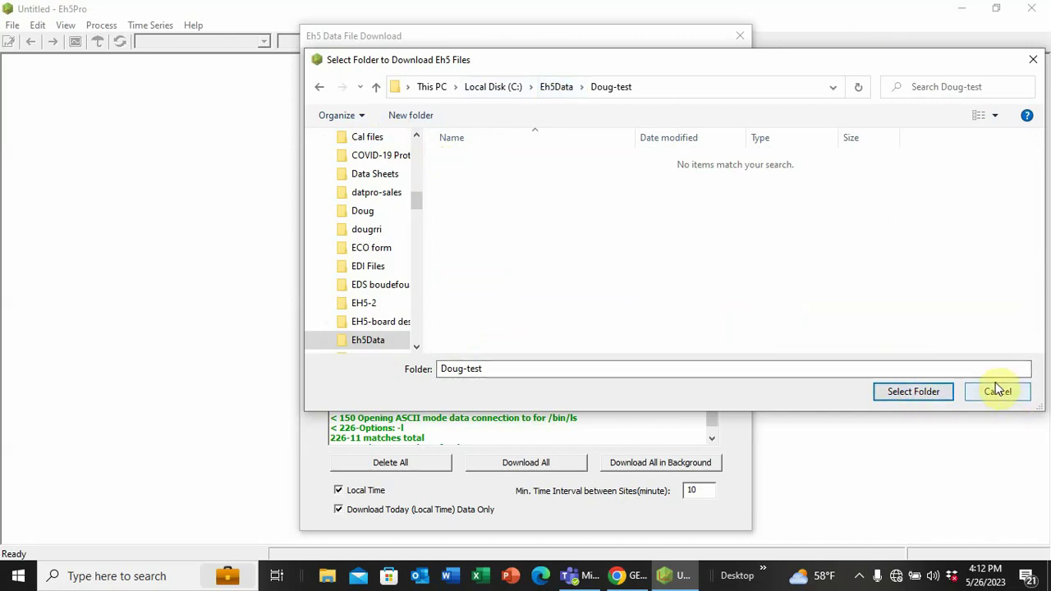
{"action": "left_click", "coordinate": [913, 392]}
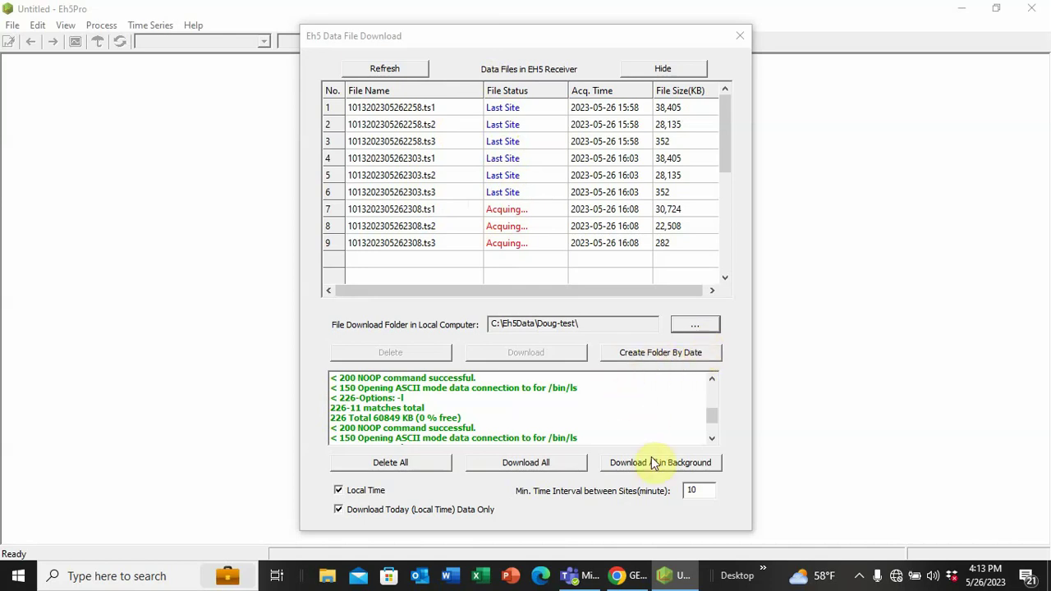
{"action": "left_click", "coordinate": [533, 464]}
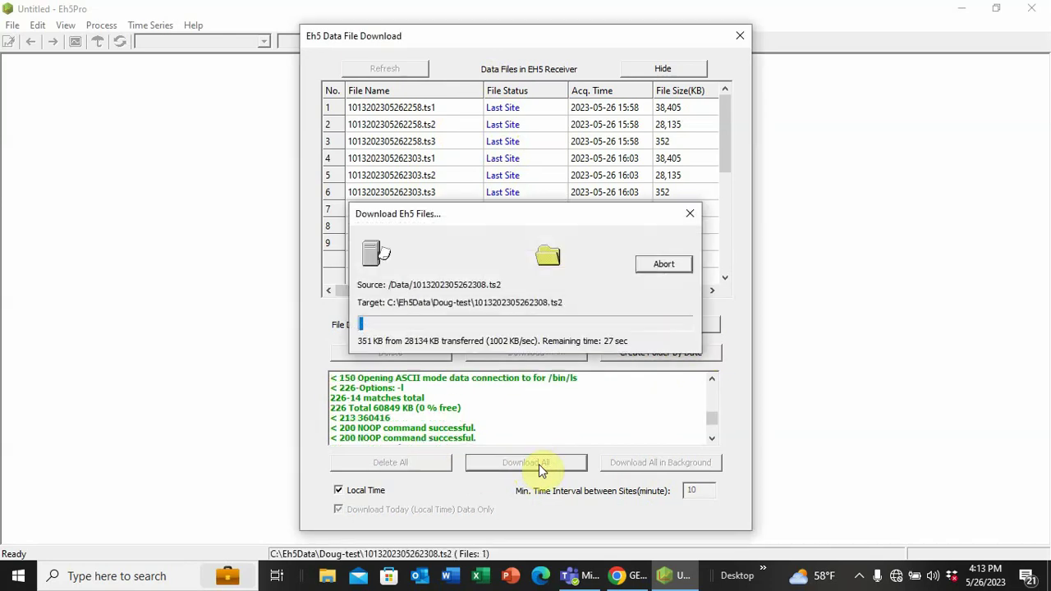
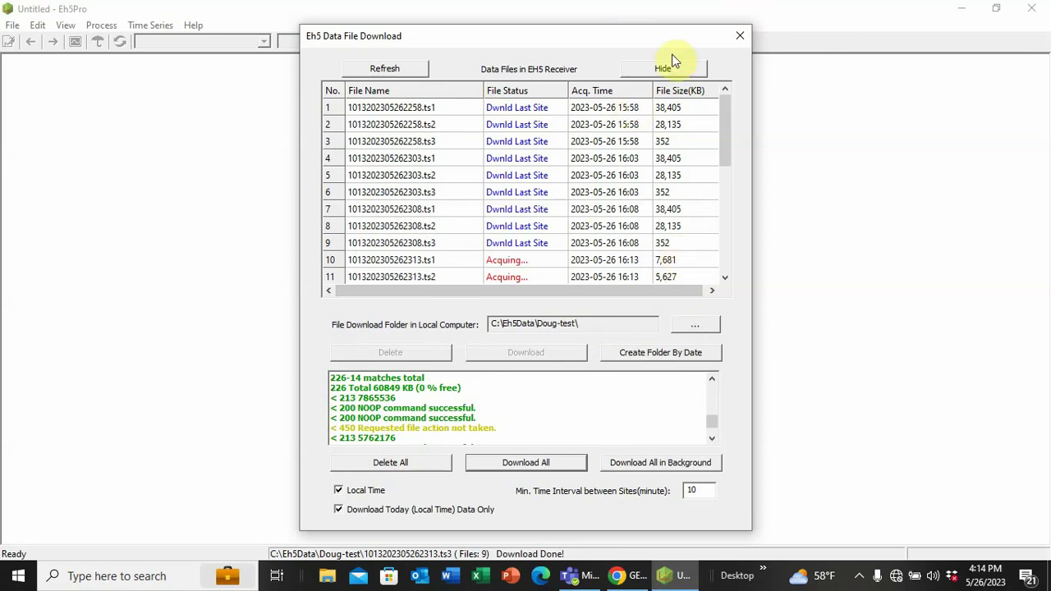
Close the data file download dialog, switch to File Explorer and open the "-test" download folder in C:\Eh5Data.
{"action": "left_click", "coordinate": [741, 36]}
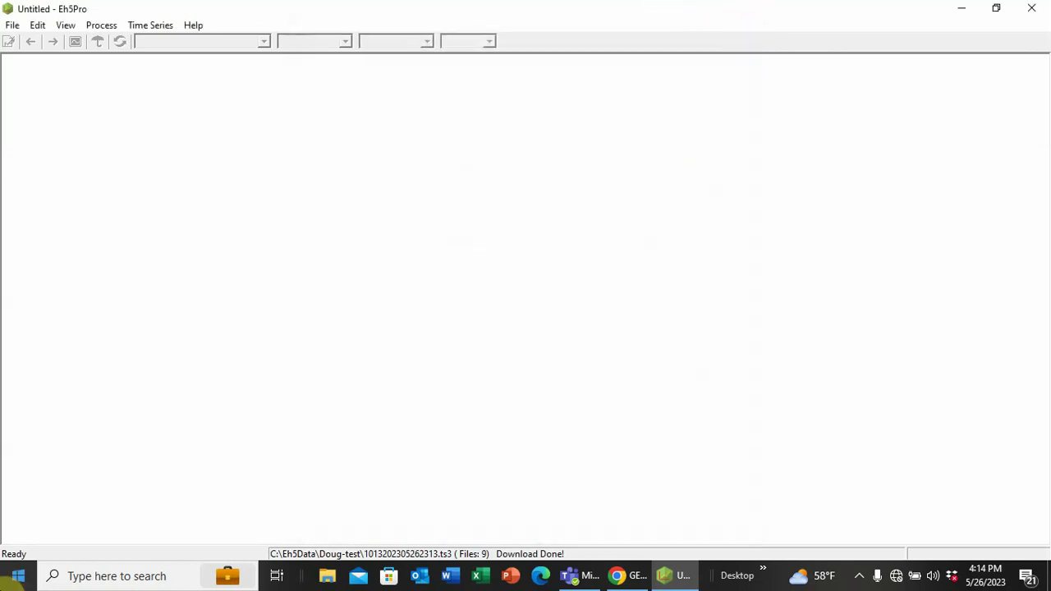
{"action": "left_click", "coordinate": [326, 579]}
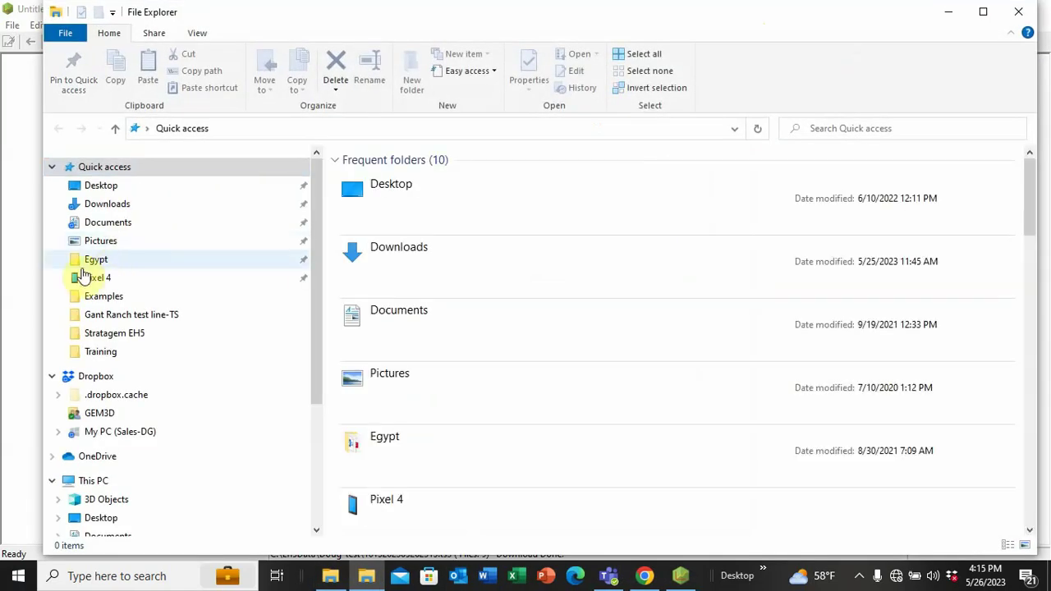
{"action": "left_click_drag", "start_coordinate": [314, 257], "coordinate": [328, 340]}
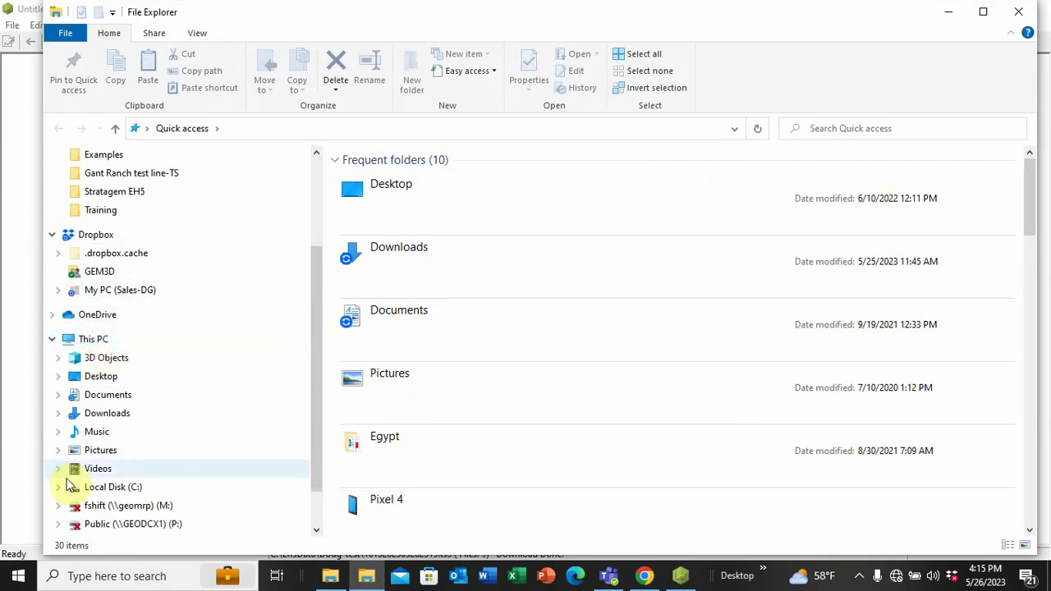
{"action": "left_click", "coordinate": [96, 487]}
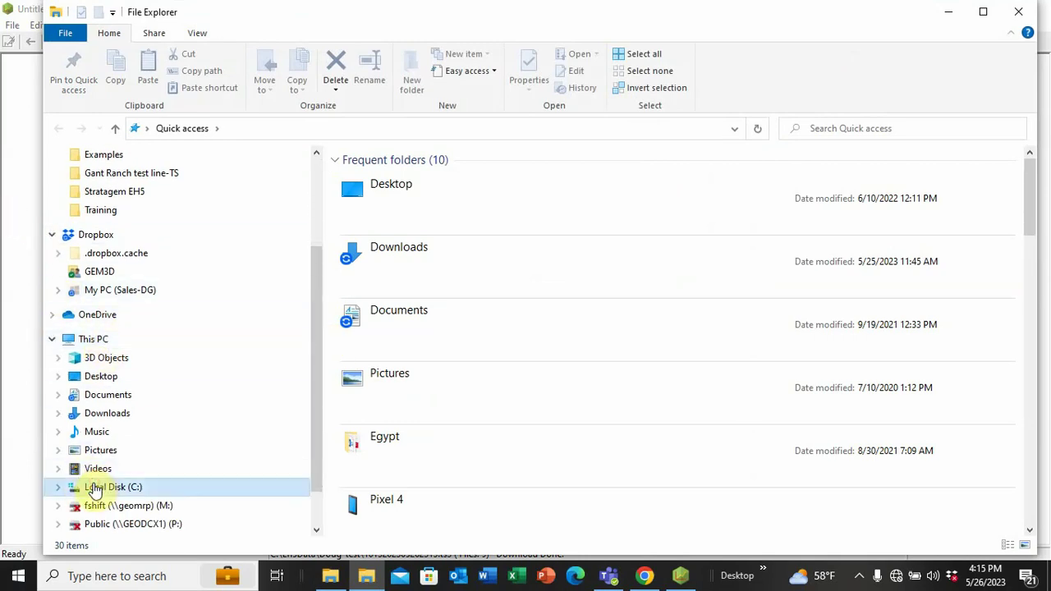
{"action": "scroll", "coordinate": [354, 210], "scroll_direction": "down", "scroll_amount": 3}
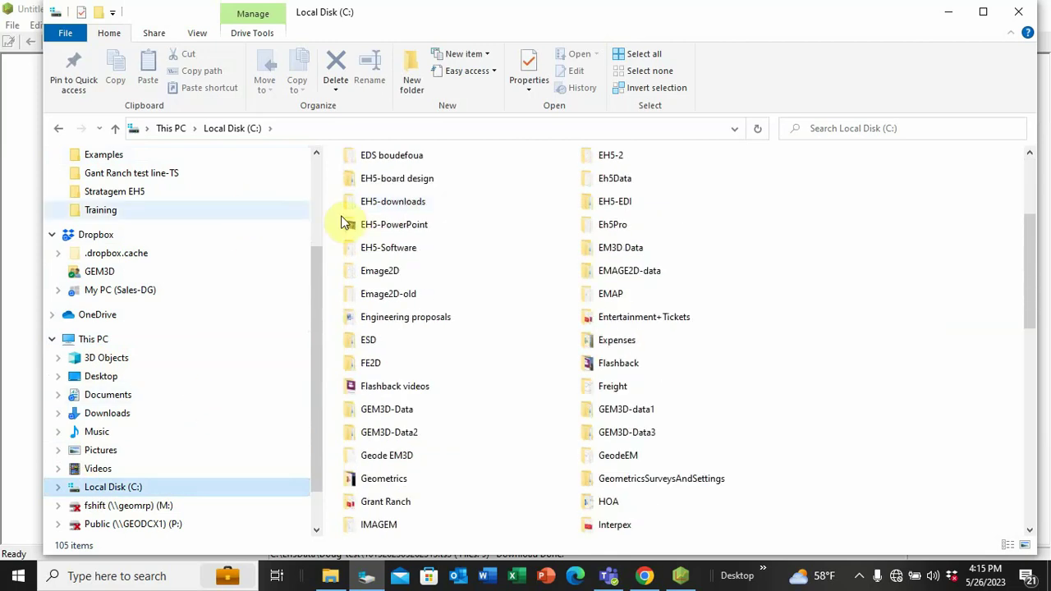
{"action": "left_click", "coordinate": [370, 249]}
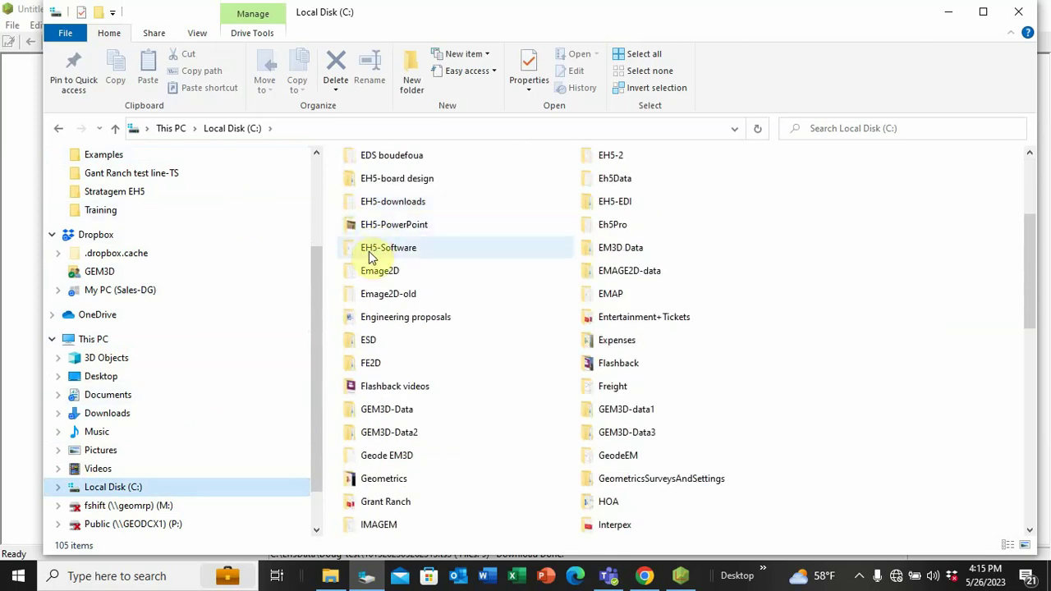
{"action": "left_click", "coordinate": [609, 180]}
{"action": "double_click", "coordinate": [610, 180]}
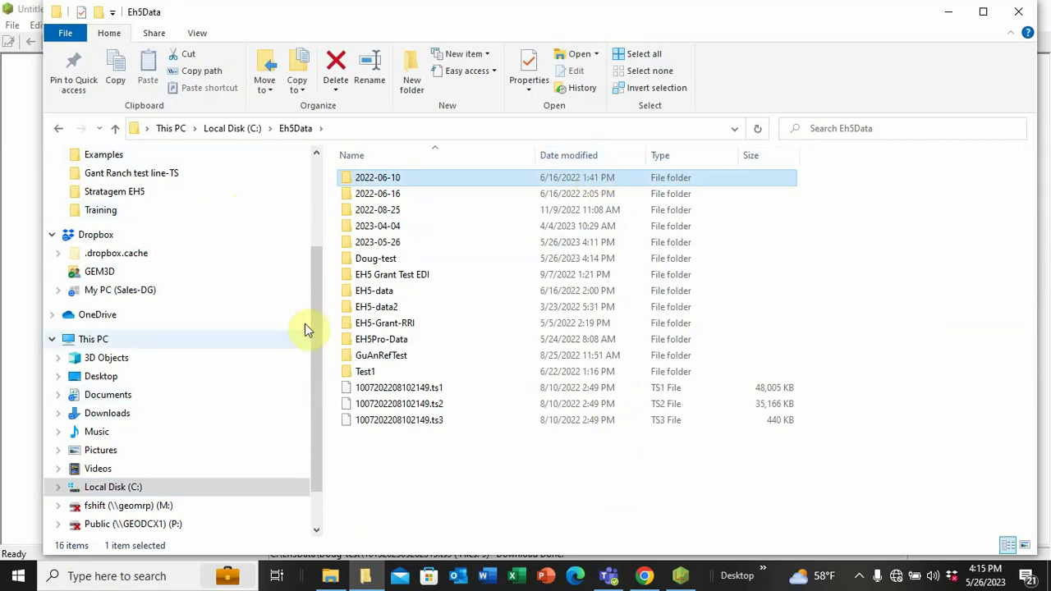
{"action": "left_click", "coordinate": [376, 261]}
{"action": "double_click", "coordinate": [376, 260]}
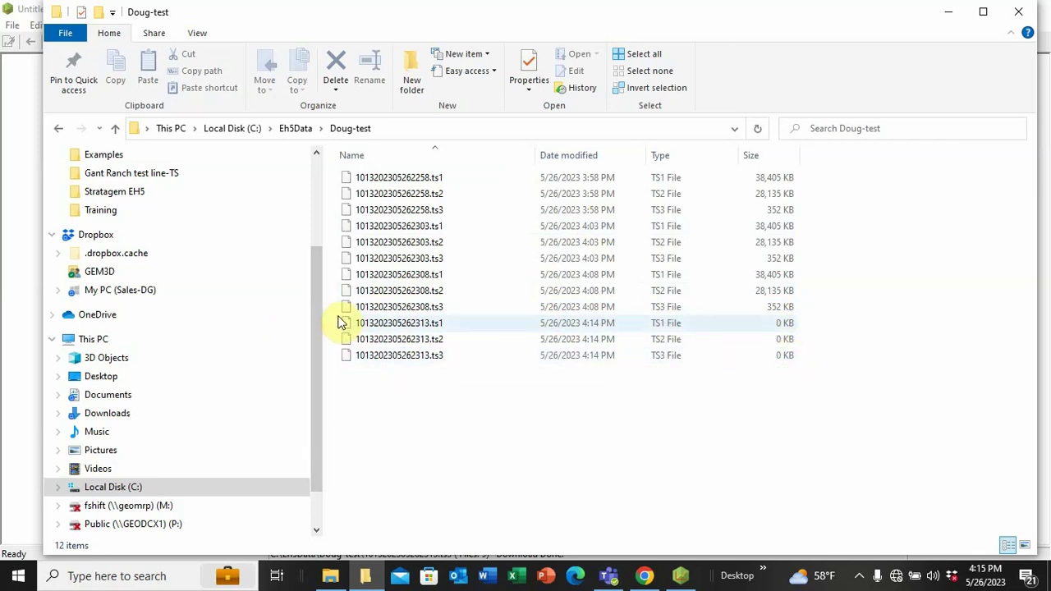
{"action": "left_click_drag", "start_coordinate": [328, 317], "coordinate": [350, 362]}
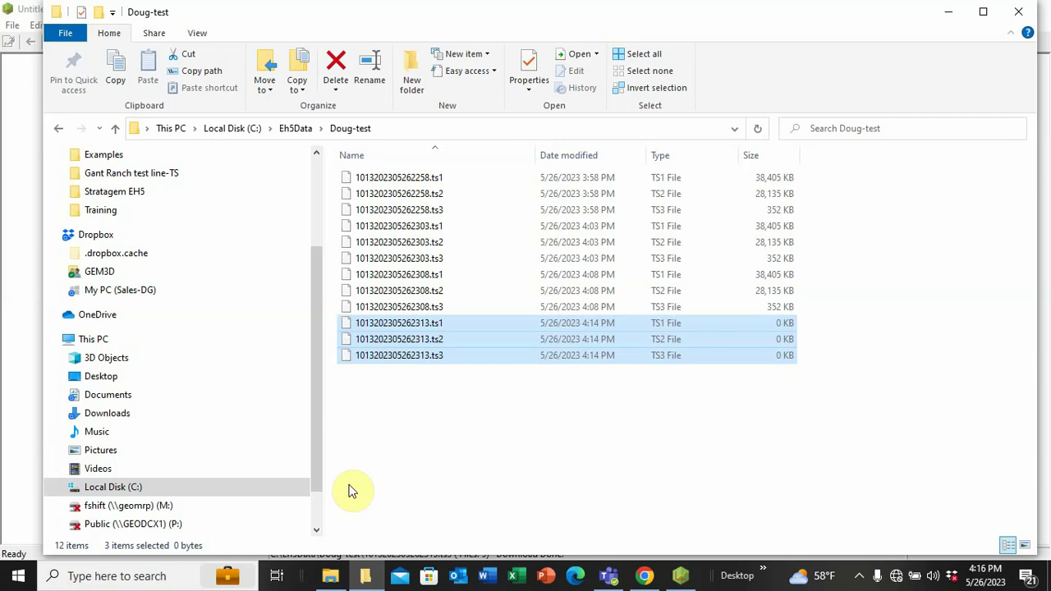
{"action": "key", "text": "Delete"}
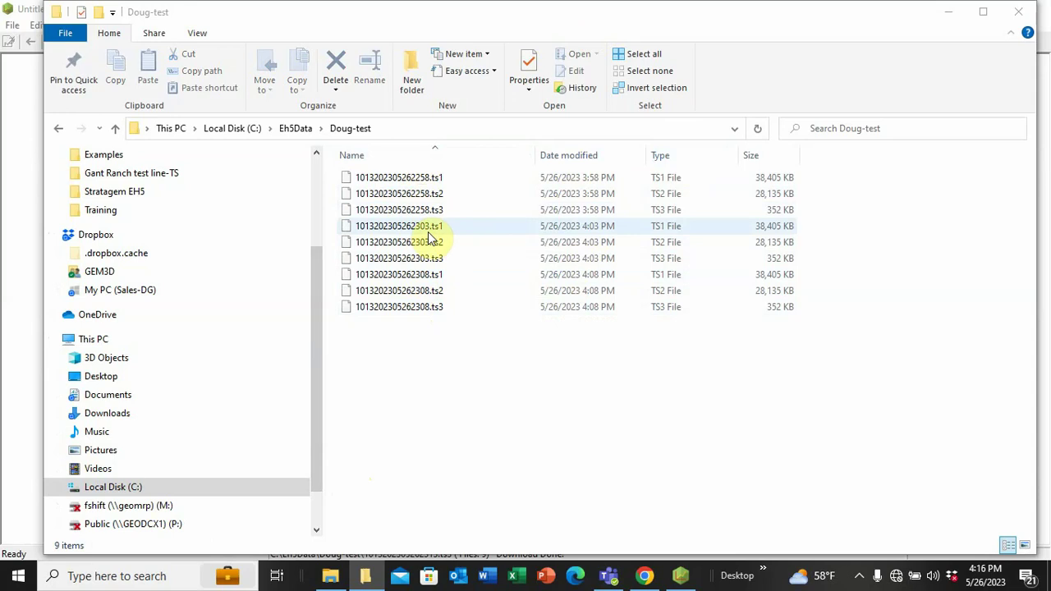
{"action": "left_click", "coordinate": [1018, 12]}
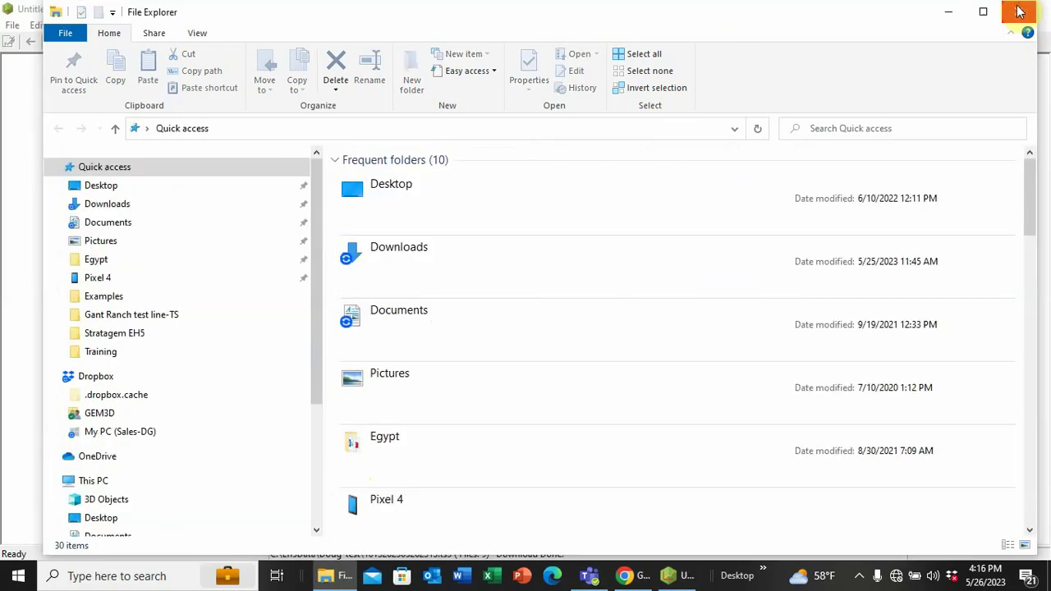
{"action": "left_click", "coordinate": [1018, 10]}
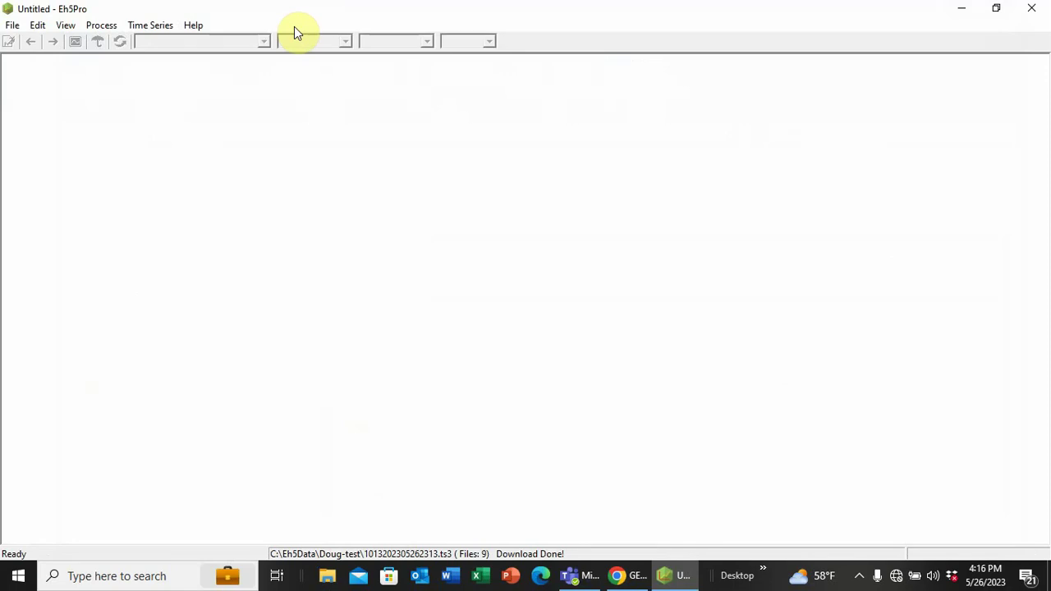
Start MT processing and open the file selection for adding time series files.
{"action": "left_click", "coordinate": [97, 31]}
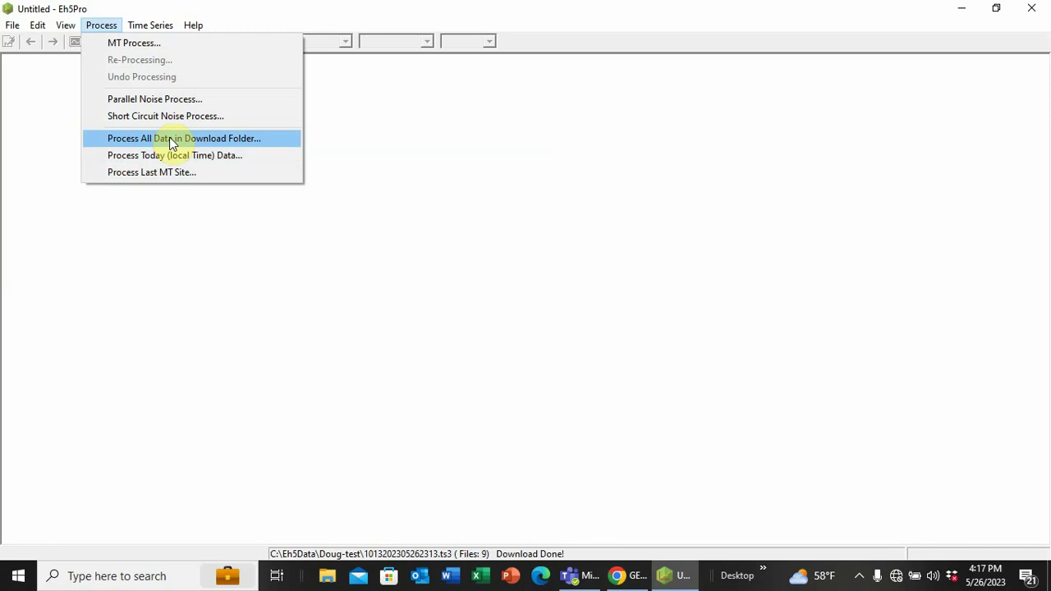
{"action": "left_click", "coordinate": [135, 43]}
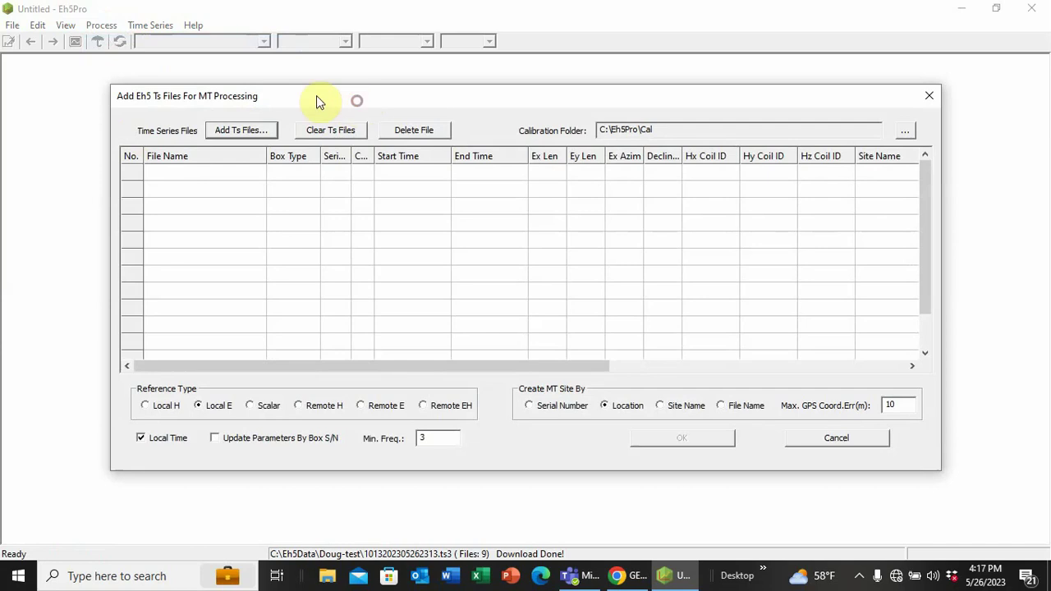
{"action": "mouse_move", "coordinate": [317, 95]}
{"action": "left_mouse_down"}
{"action": "mouse_move", "coordinate": [312, 106]}
{"action": "mouse_move", "coordinate": [359, 99]}
{"action": "mouse_move", "coordinate": [325, 107]}
{"action": "left_mouse_up"}
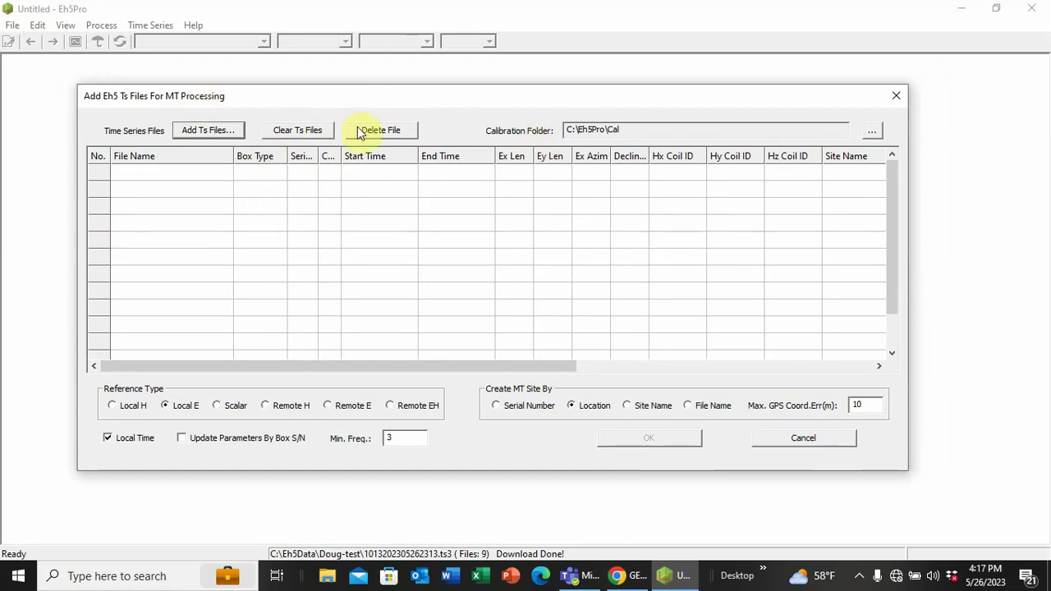
{"action": "left_click", "coordinate": [208, 132]}
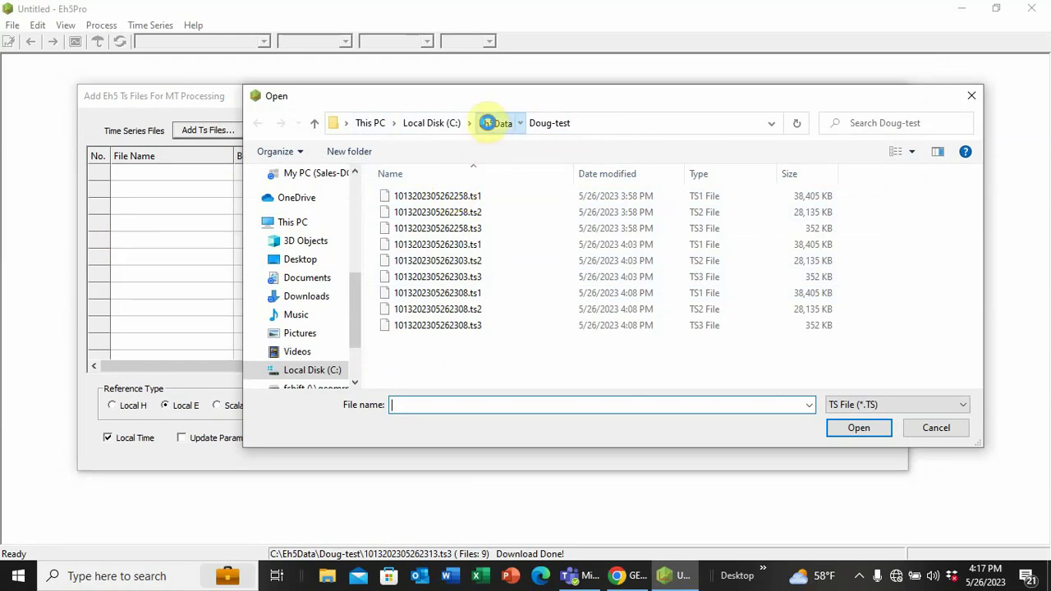
Look through C:\Eh5Data and its EH5Pro-Data subfolder for time series files to process.
{"action": "left_click", "coordinate": [490, 123]}
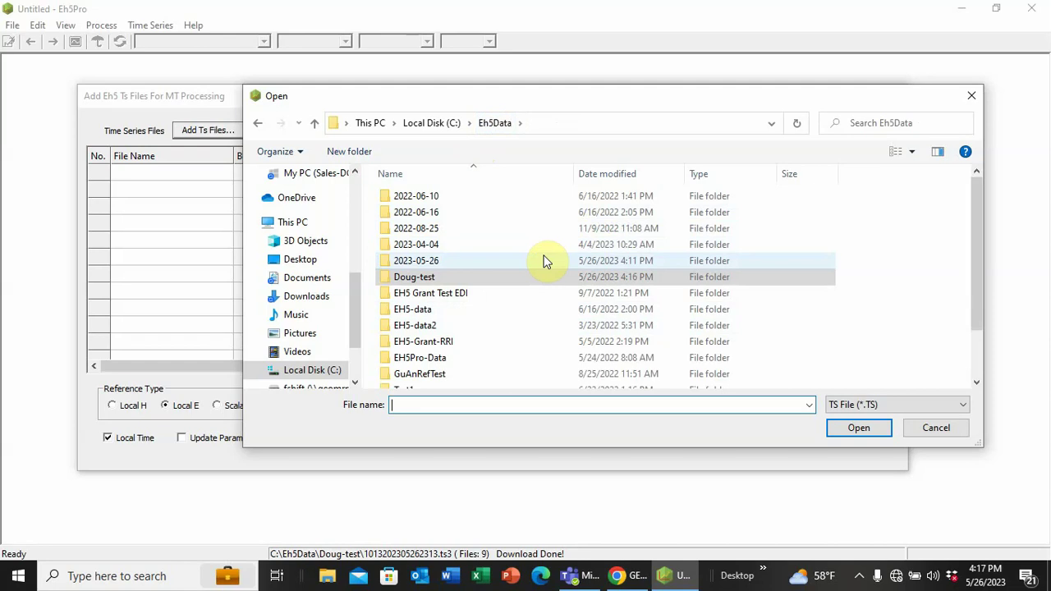
{"action": "scroll", "coordinate": [542, 262], "scroll_direction": "down", "scroll_amount": 1}
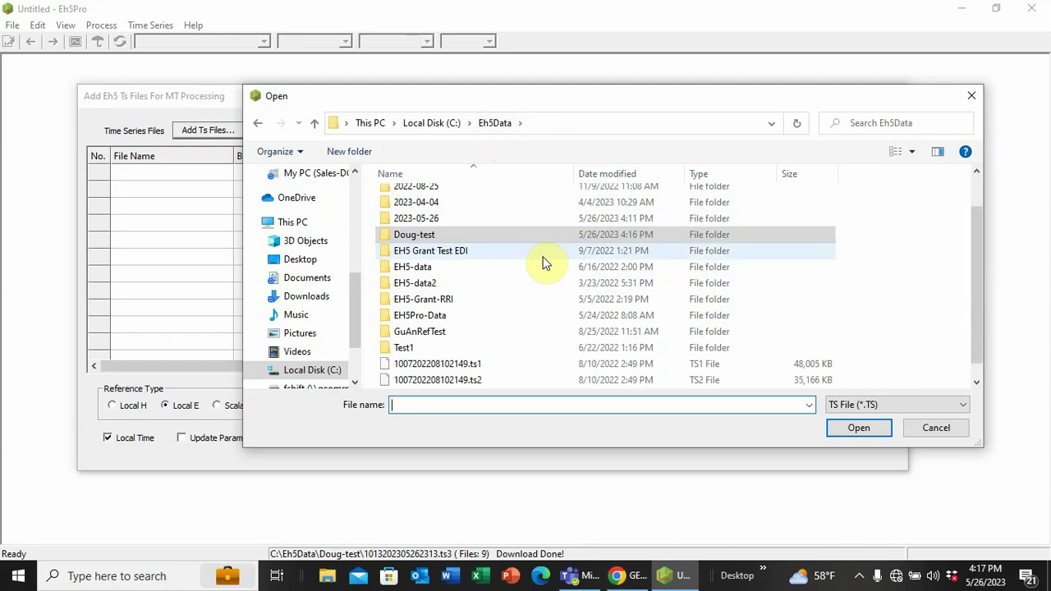
{"action": "scroll", "coordinate": [544, 262], "scroll_direction": "down", "scroll_amount": 1}
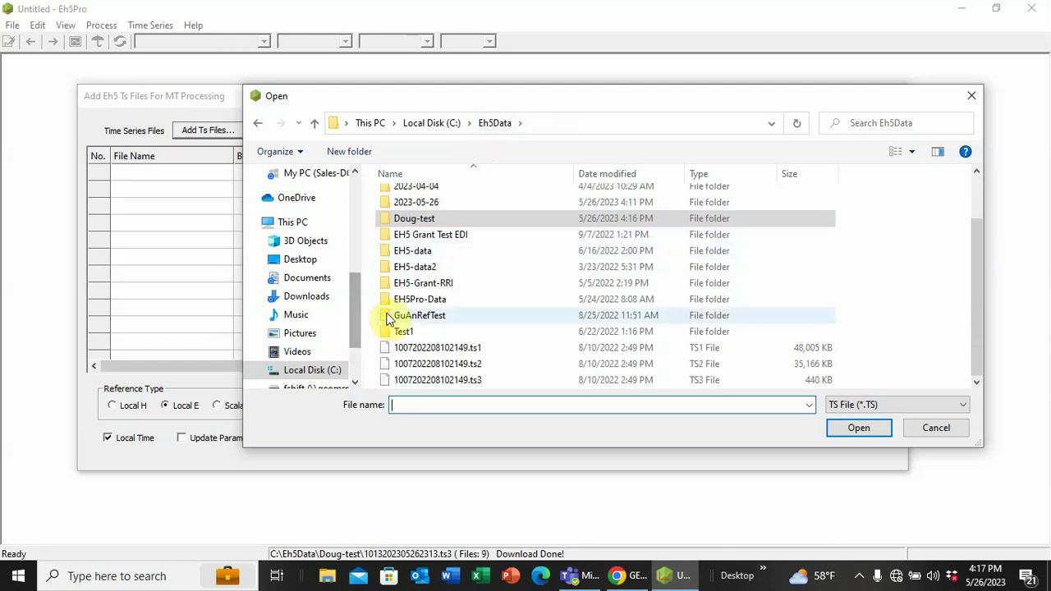
{"action": "double_click", "coordinate": [410, 302]}
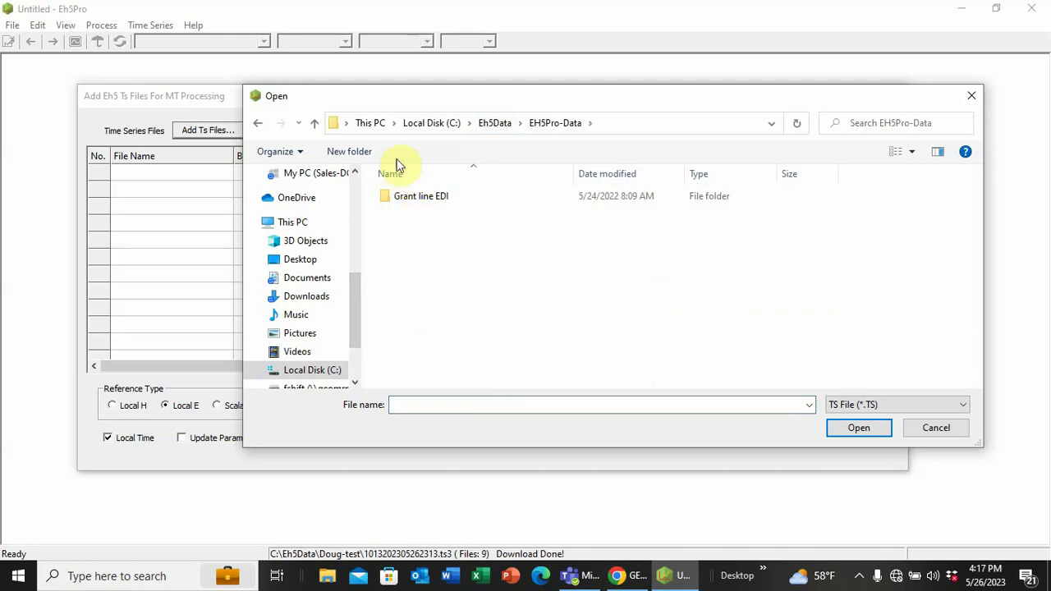
{"action": "left_click", "coordinate": [493, 125]}
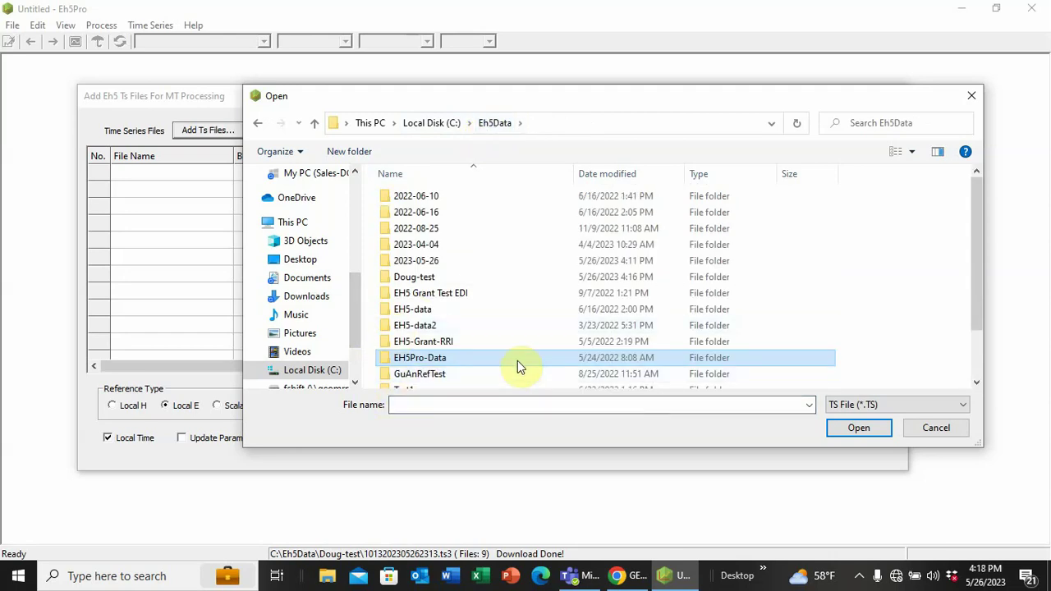
{"action": "scroll", "coordinate": [518, 364], "scroll_direction": "down", "scroll_amount": 2}
{"action": "scroll", "coordinate": [519, 365], "scroll_direction": "down", "scroll_amount": 1}
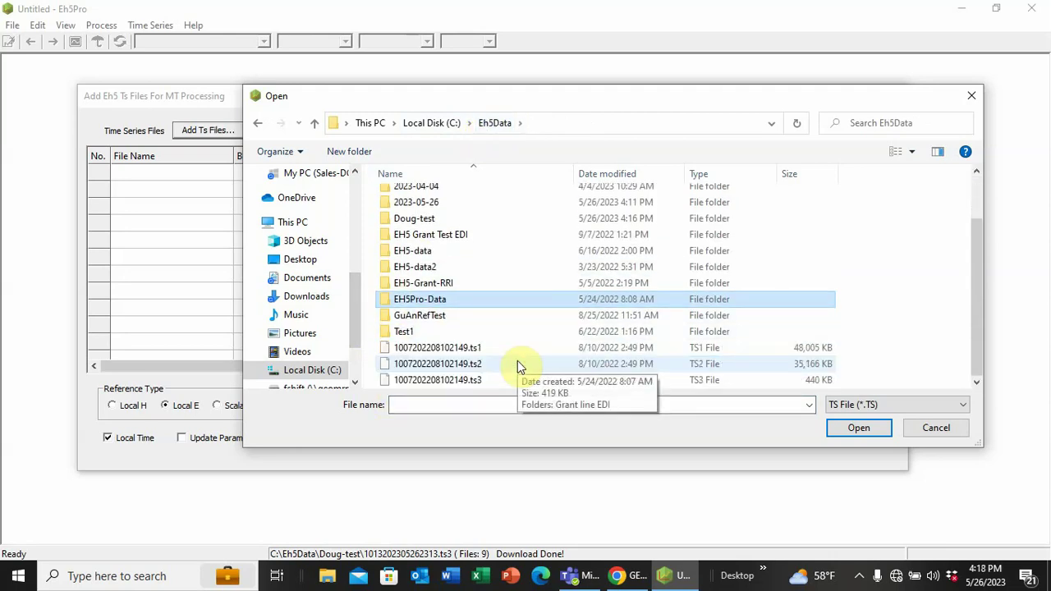
{"action": "scroll", "coordinate": [518, 364], "scroll_direction": "up", "scroll_amount": 3}
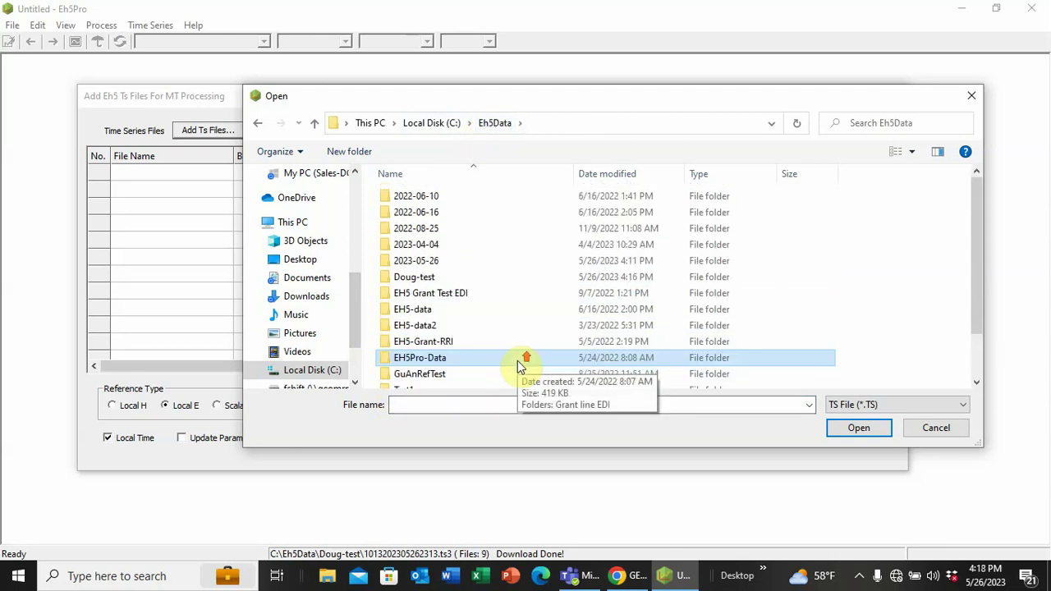
Look through C:\Eh5Pro and its Examples subfolder for suitable time series files.
{"action": "left_click", "coordinate": [433, 125]}
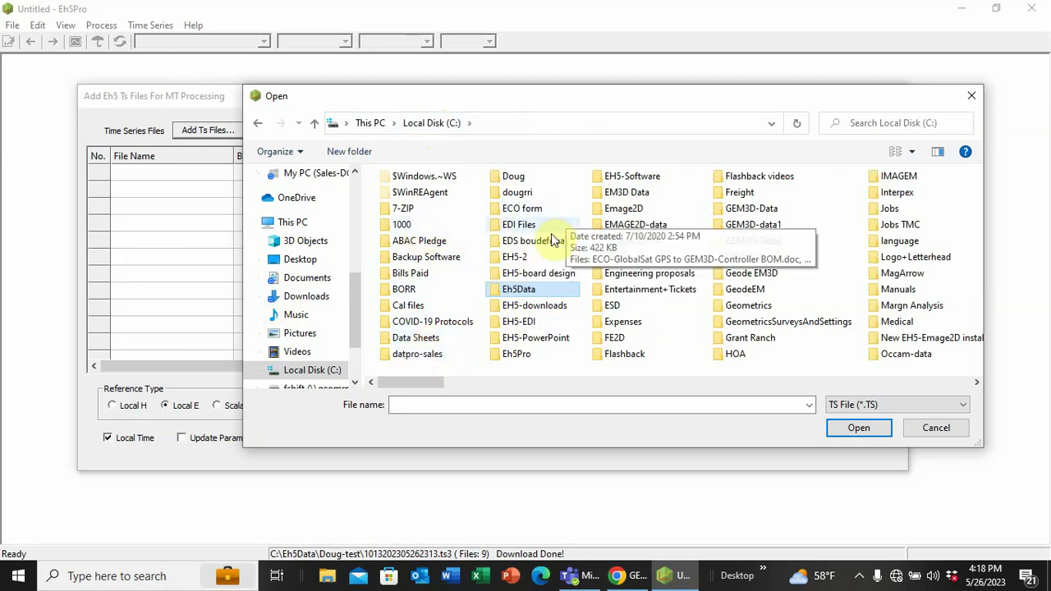
{"action": "double_click", "coordinate": [517, 355]}
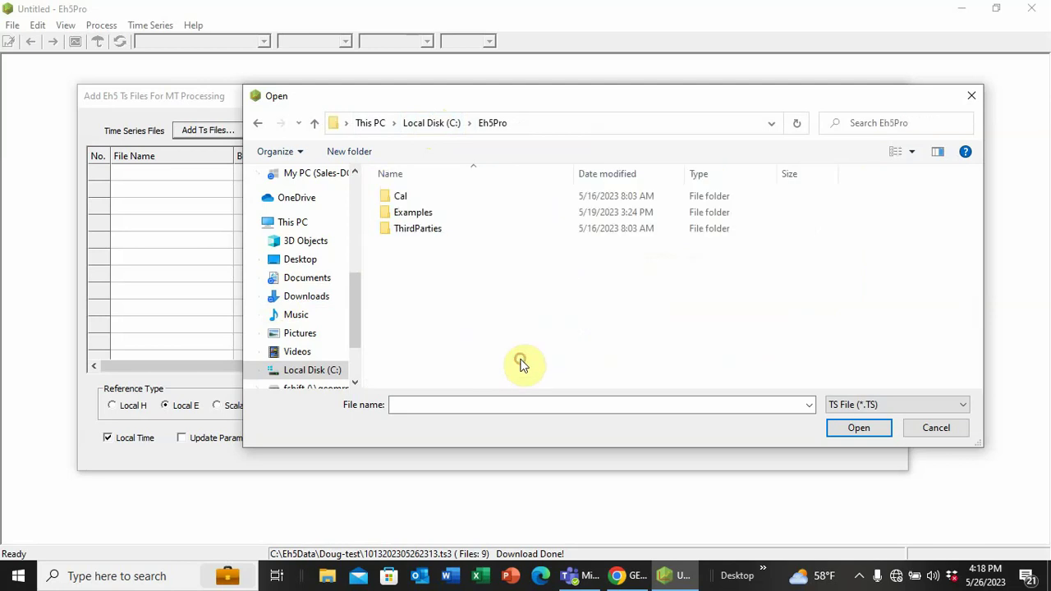
{"action": "double_click", "coordinate": [408, 213]}
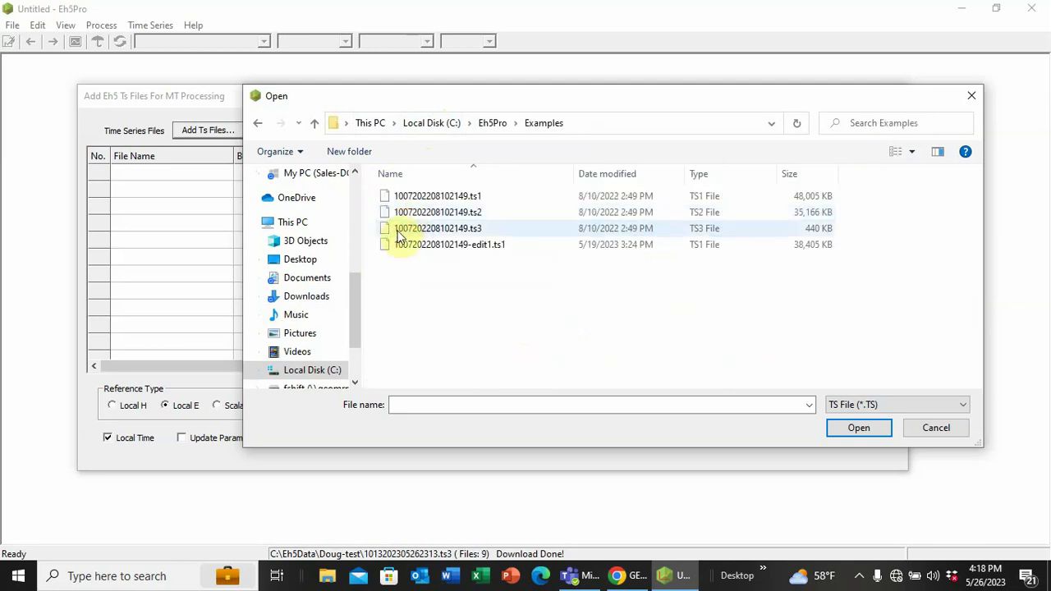
{"action": "left_click", "coordinate": [445, 123]}
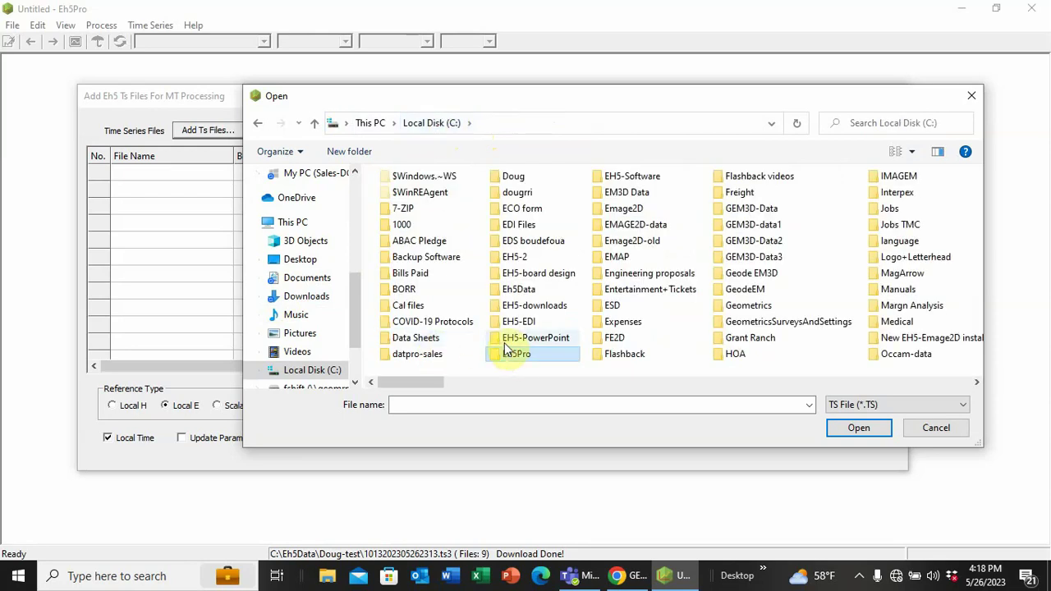
{"action": "double_click", "coordinate": [509, 353]}
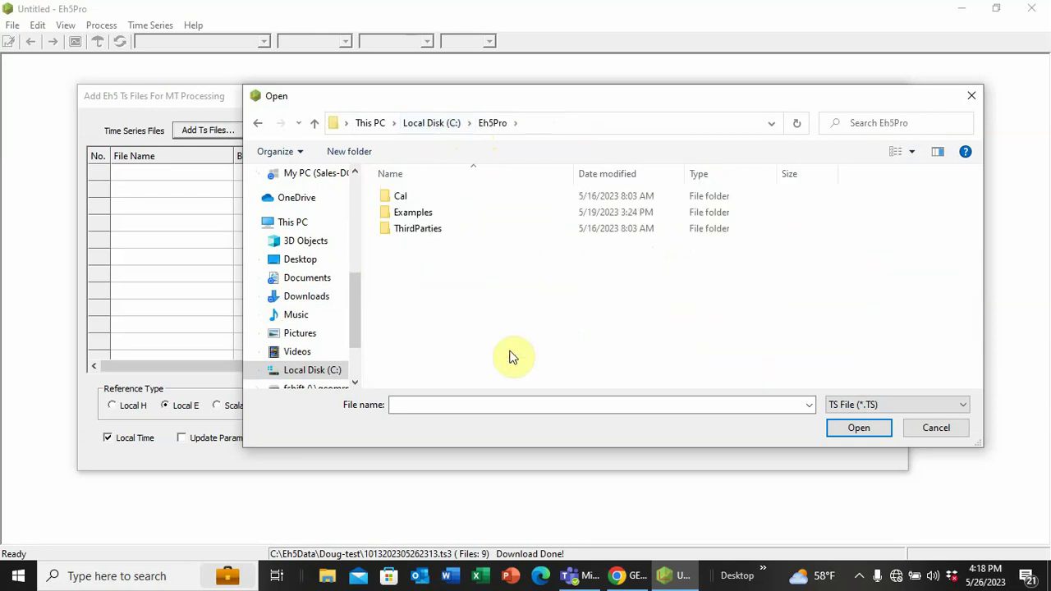
Look through C:\EH5-downloads and the EH5Pro-Data and EH5-data subfolders of C:\Eh5Data for time series files to process.
{"action": "left_click", "coordinate": [418, 123]}
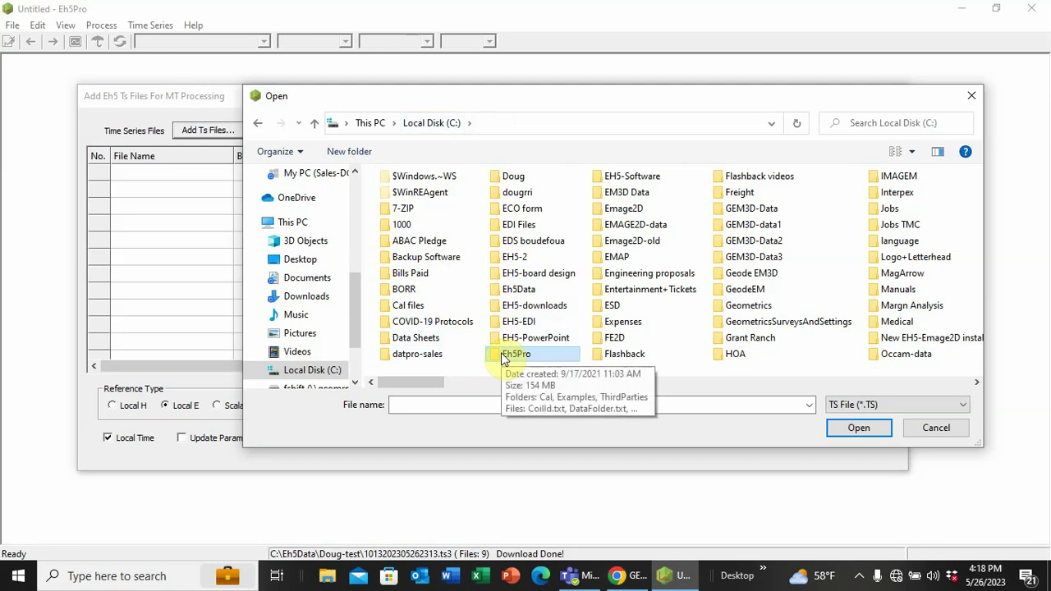
{"action": "double_click", "coordinate": [505, 308]}
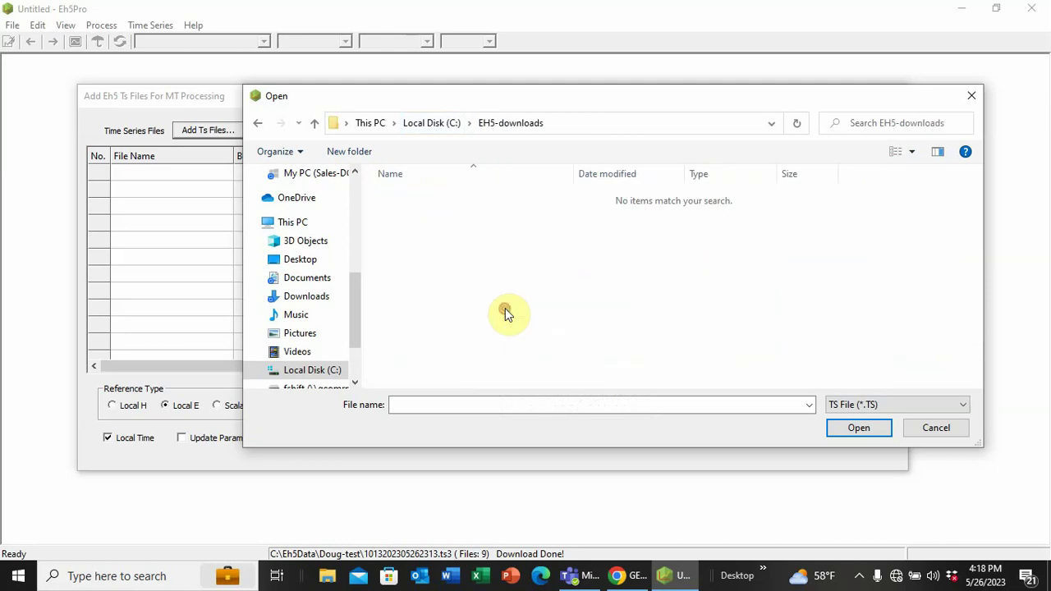
{"action": "left_click", "coordinate": [430, 122]}
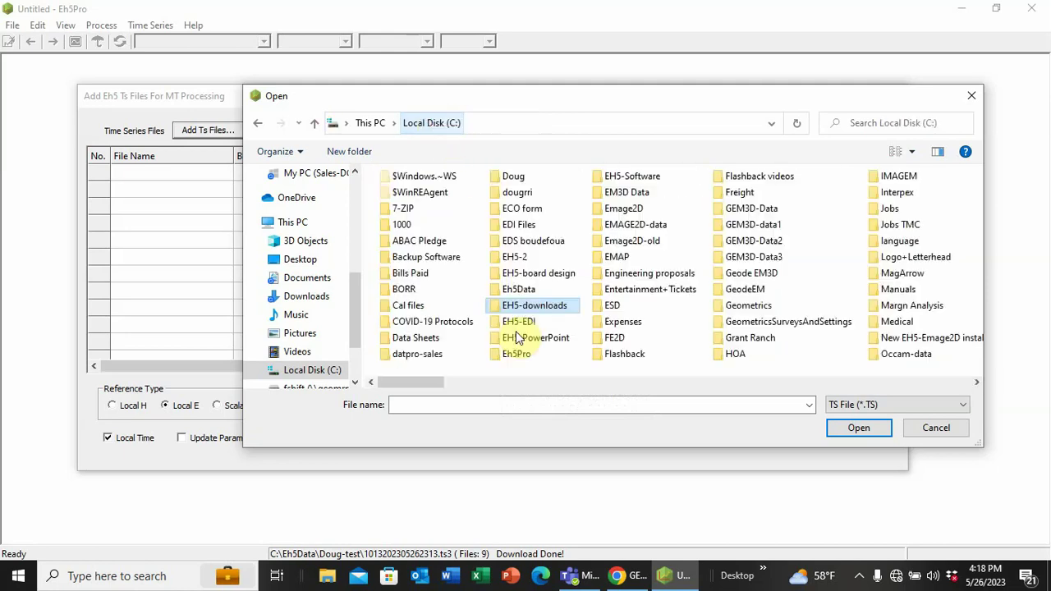
{"action": "double_click", "coordinate": [507, 291]}
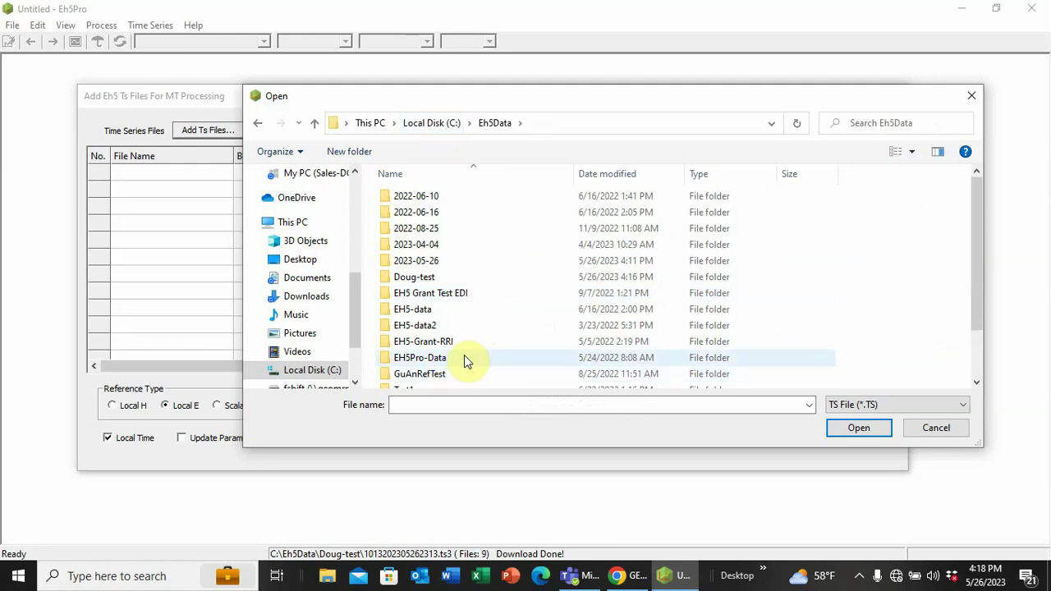
{"action": "double_click", "coordinate": [419, 362]}
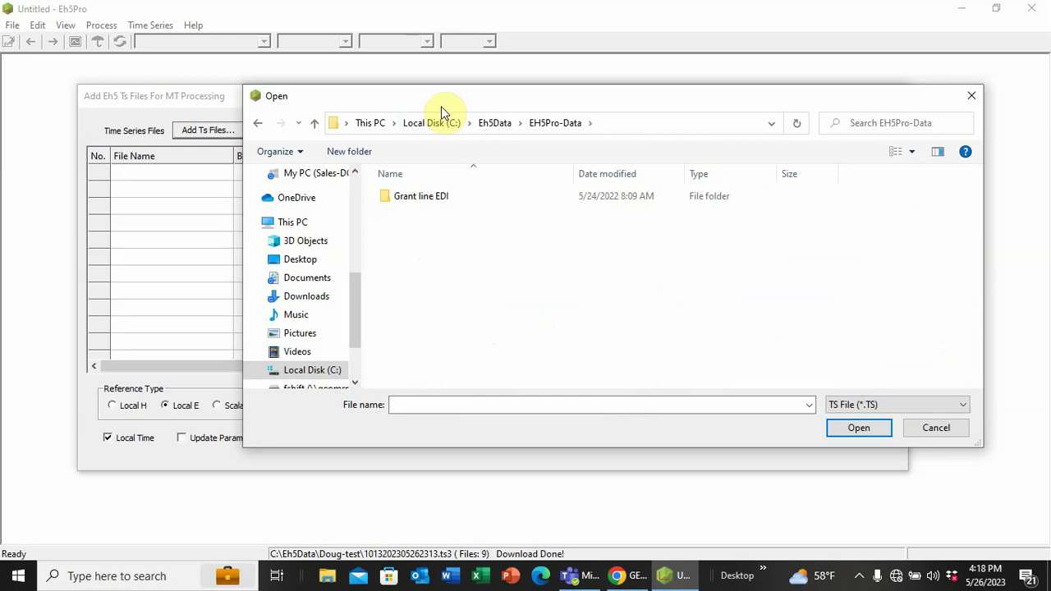
{"action": "left_click", "coordinate": [493, 122]}
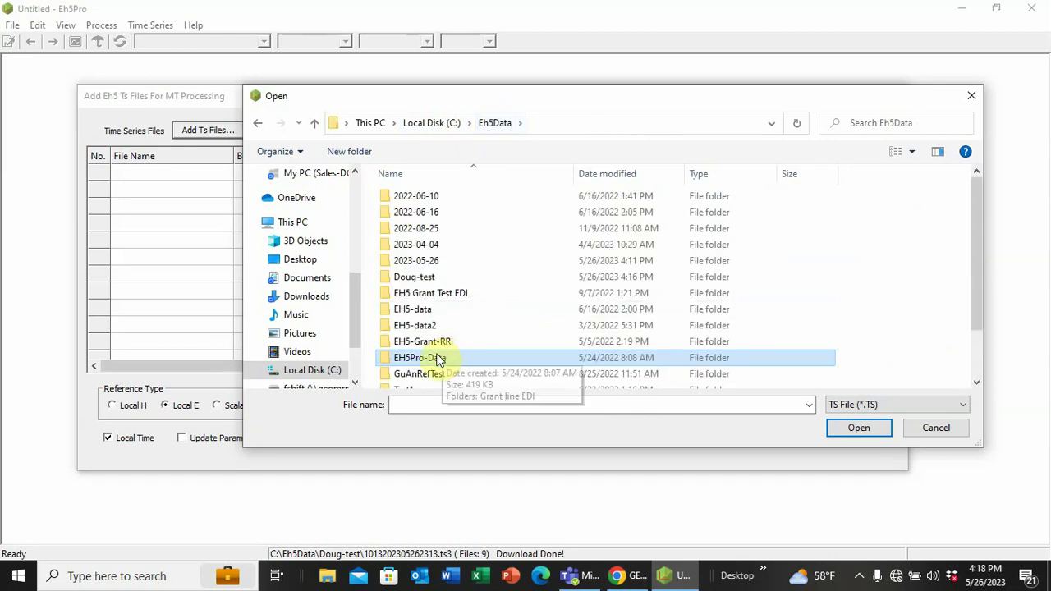
{"action": "double_click", "coordinate": [395, 310]}
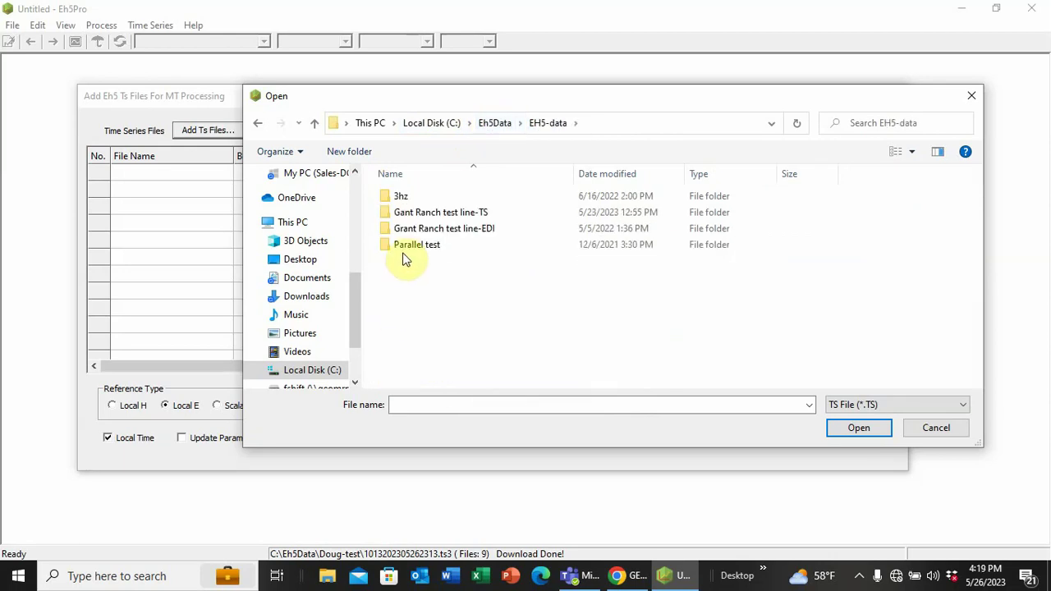
{"action": "double_click", "coordinate": [417, 214]}
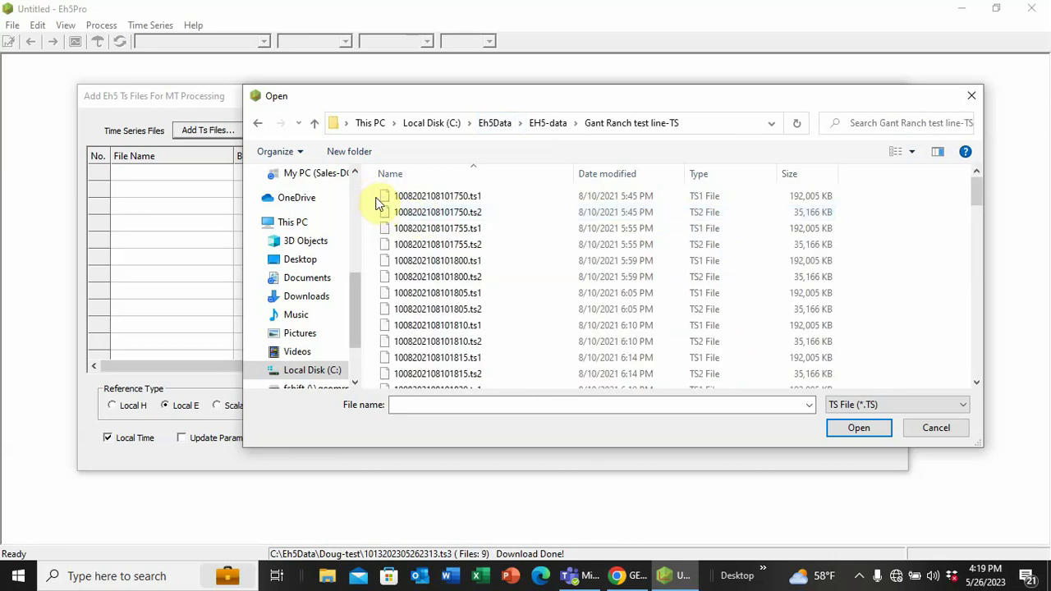
{"action": "left_click", "coordinate": [498, 125]}
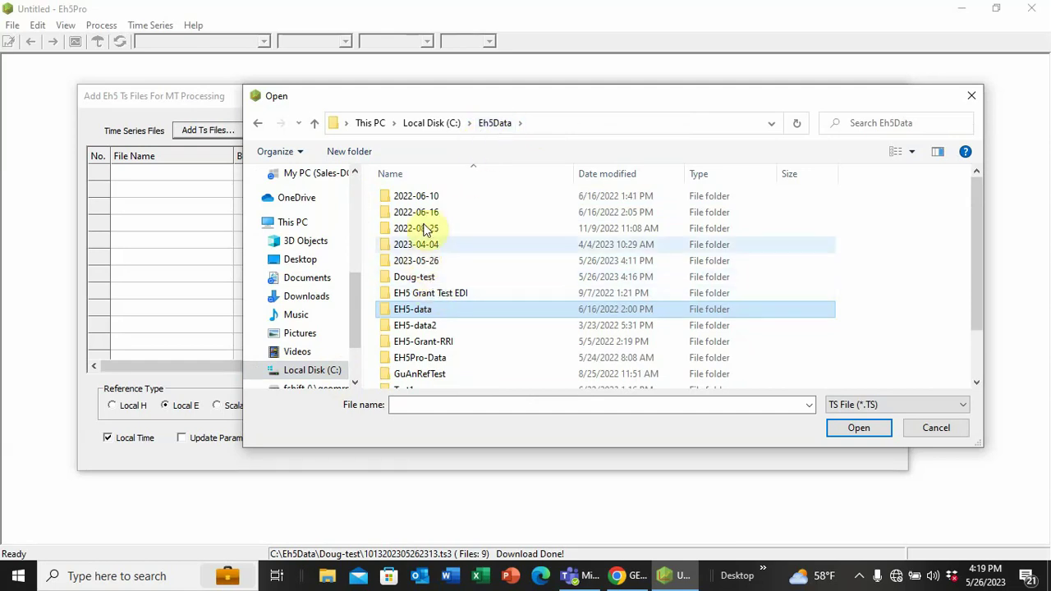
{"action": "mouse_move", "coordinate": [400, 319]}
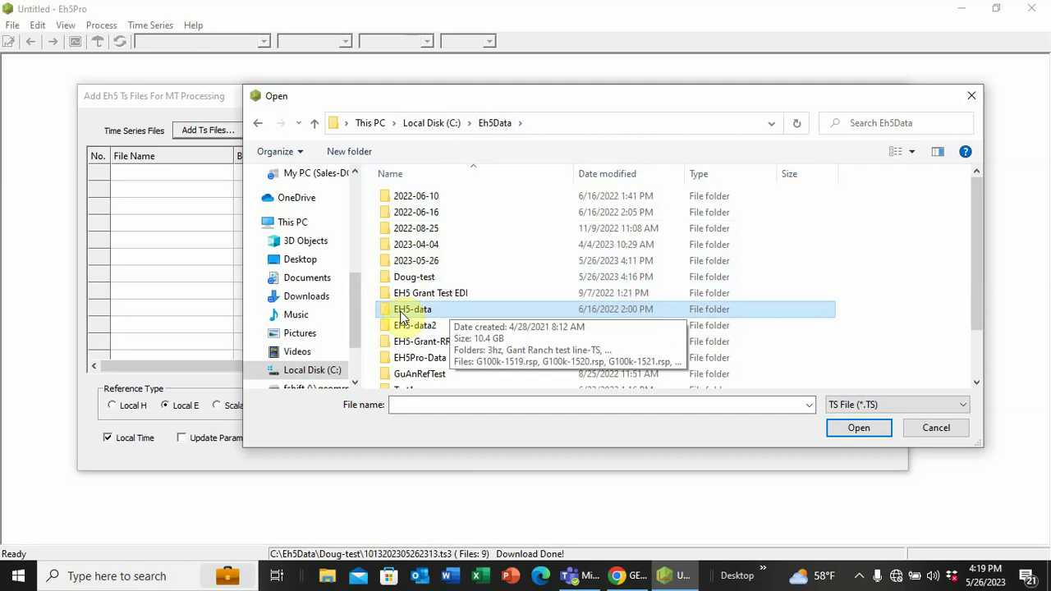
{"action": "double_click", "coordinate": [402, 313]}
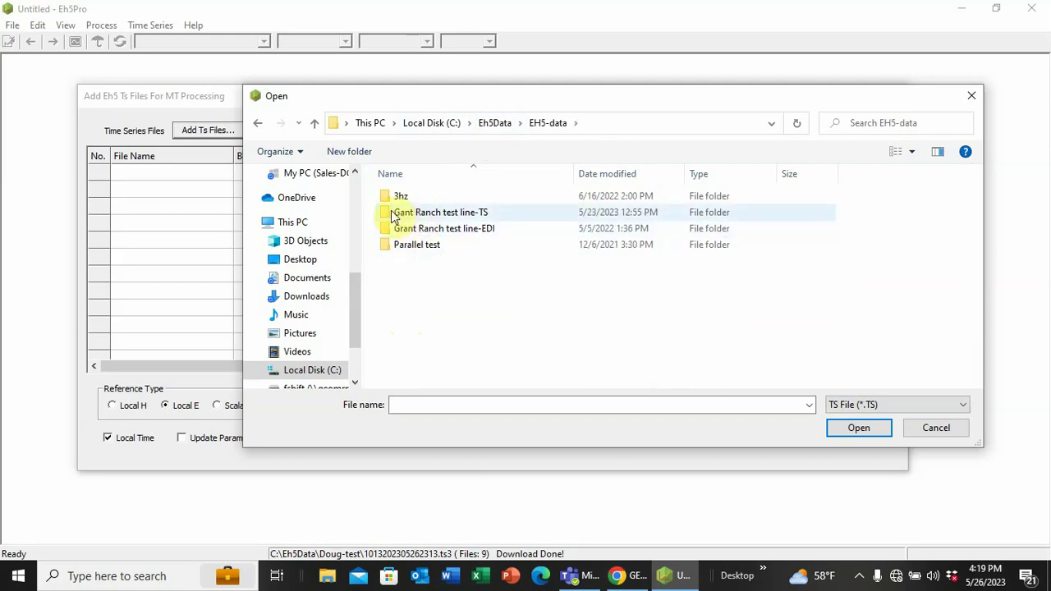
{"action": "mouse_move", "coordinate": [492, 213]}
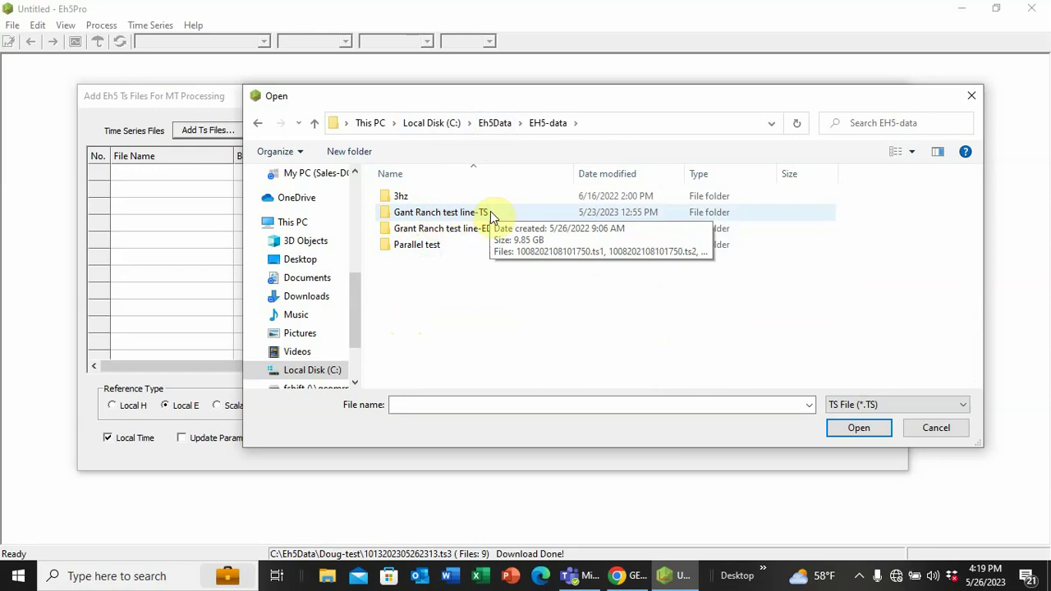
{"action": "double_click", "coordinate": [403, 213]}
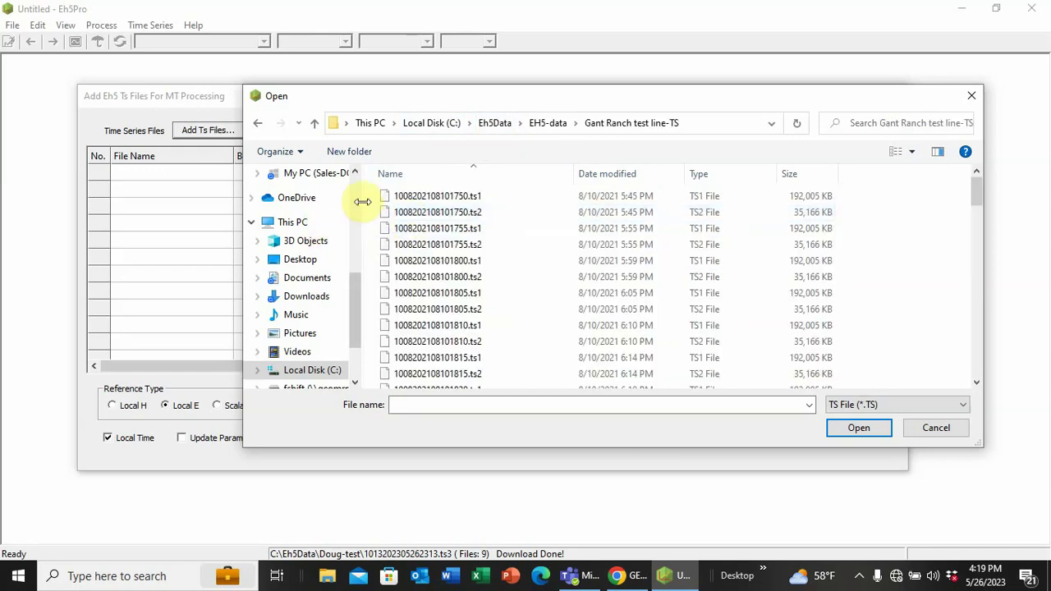
{"action": "left_click_drag", "start_coordinate": [374, 191], "coordinate": [456, 338]}
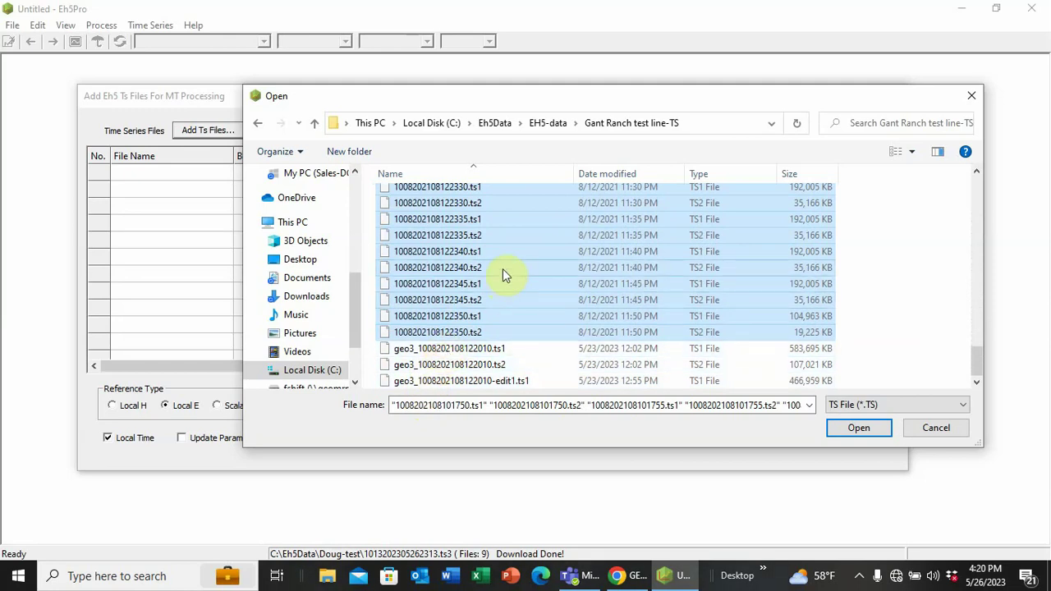
{"action": "left_click", "coordinate": [859, 428]}
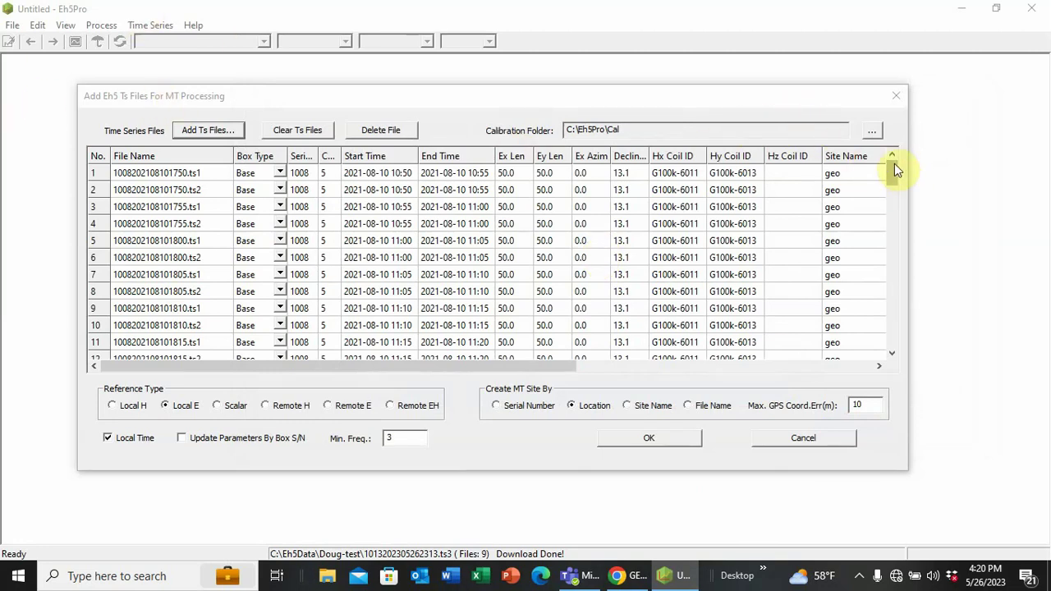
Review the loaded time series files and all their parameter columns, from box type to total records.
{"action": "left_click_drag", "start_coordinate": [894, 164], "coordinate": [928, 158]}
{"action": "mouse_move", "coordinate": [485, 369]}
{"action": "left_mouse_down"}
{"action": "mouse_move", "coordinate": [711, 403]}
{"action": "mouse_move", "coordinate": [813, 433]}
{"action": "left_mouse_up"}
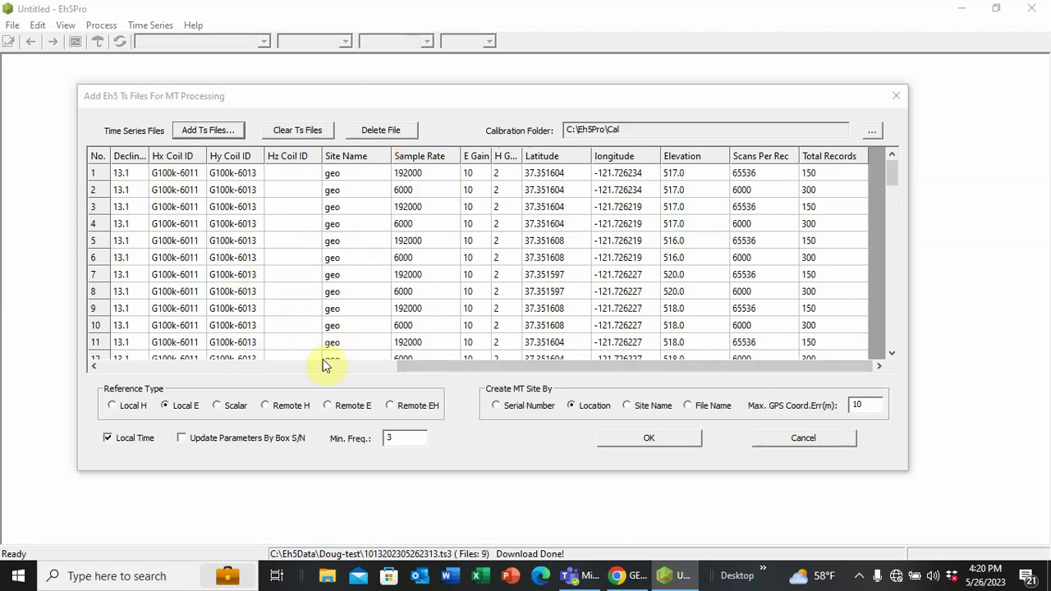
{"action": "left_click_drag", "start_coordinate": [426, 364], "coordinate": [131, 356]}
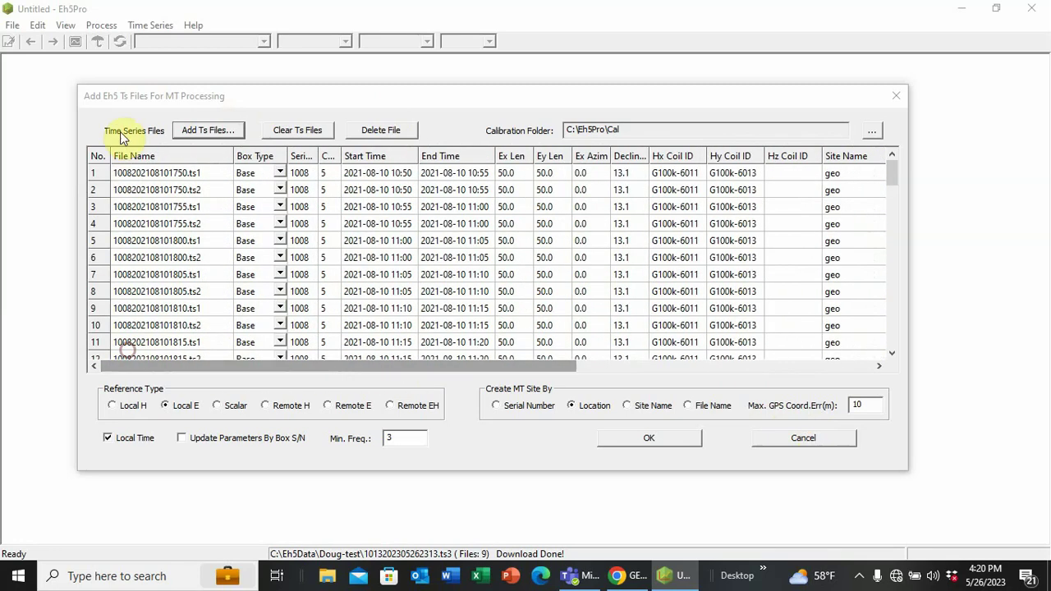
Switch the box type of the time series files to Remote and back to Base.
{"action": "left_click", "coordinate": [280, 176]}
{"action": "left_click", "coordinate": [279, 174]}
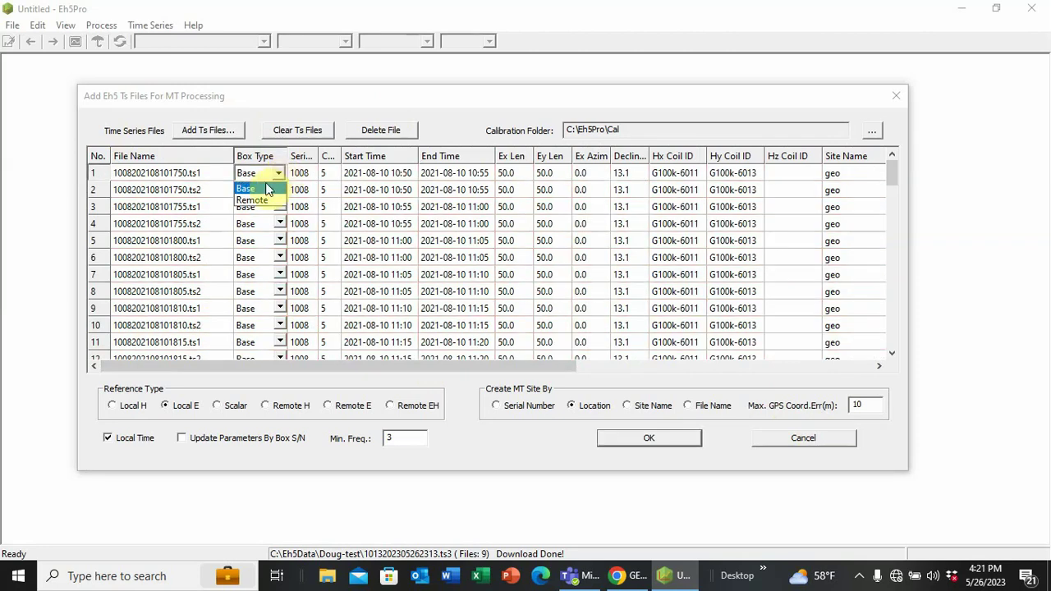
{"action": "left_click", "coordinate": [254, 201]}
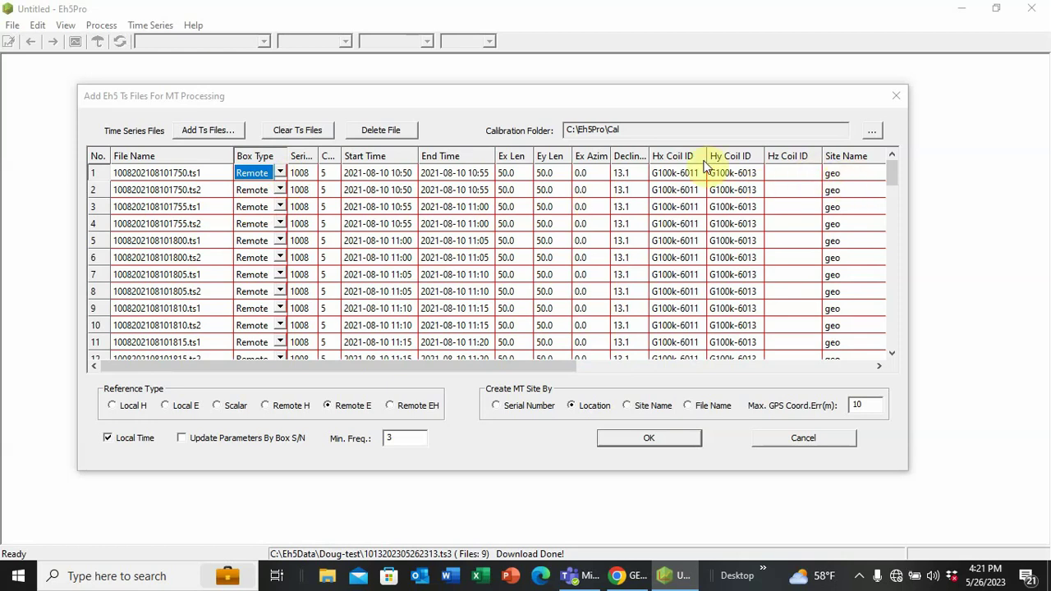
{"action": "mouse_move", "coordinate": [896, 169]}
{"action": "left_mouse_down"}
{"action": "mouse_move", "coordinate": [891, 267]}
{"action": "mouse_move", "coordinate": [908, 158]}
{"action": "left_mouse_up"}
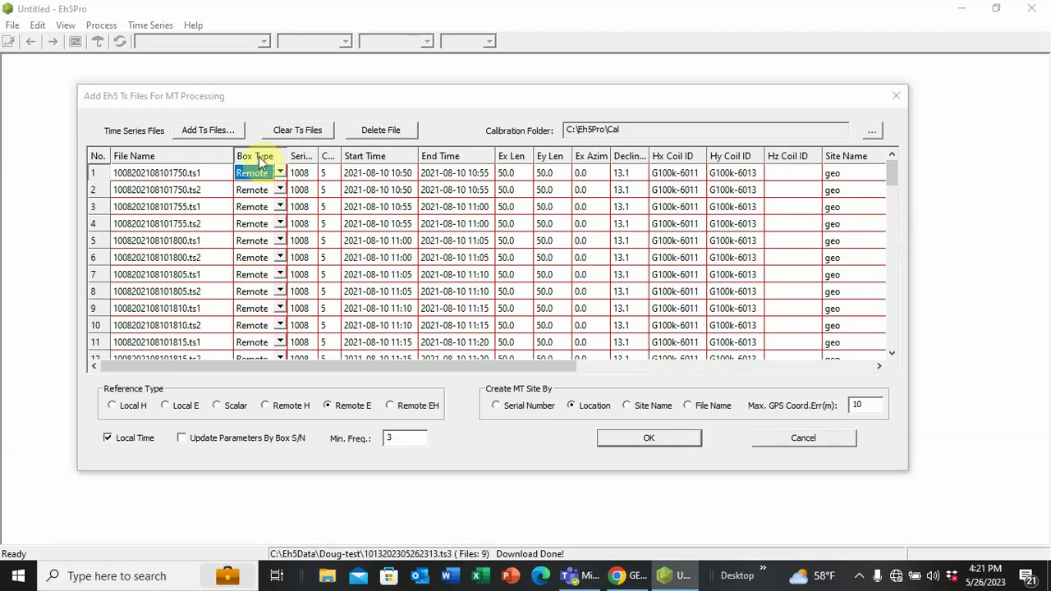
{"action": "left_click", "coordinate": [279, 173]}
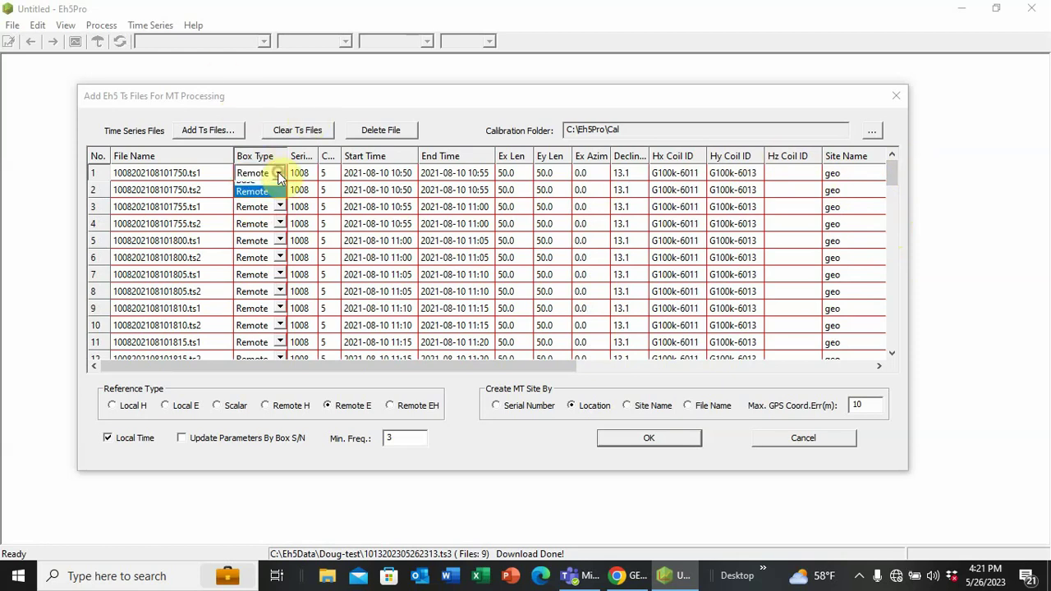
{"action": "left_click", "coordinate": [244, 191]}
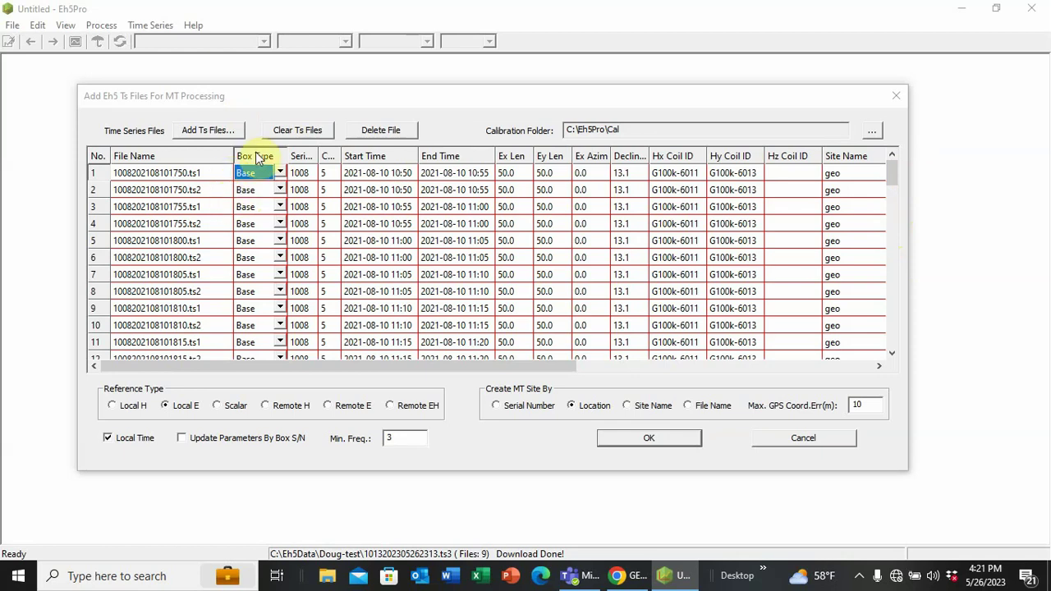
{"action": "left_click", "coordinate": [240, 172]}
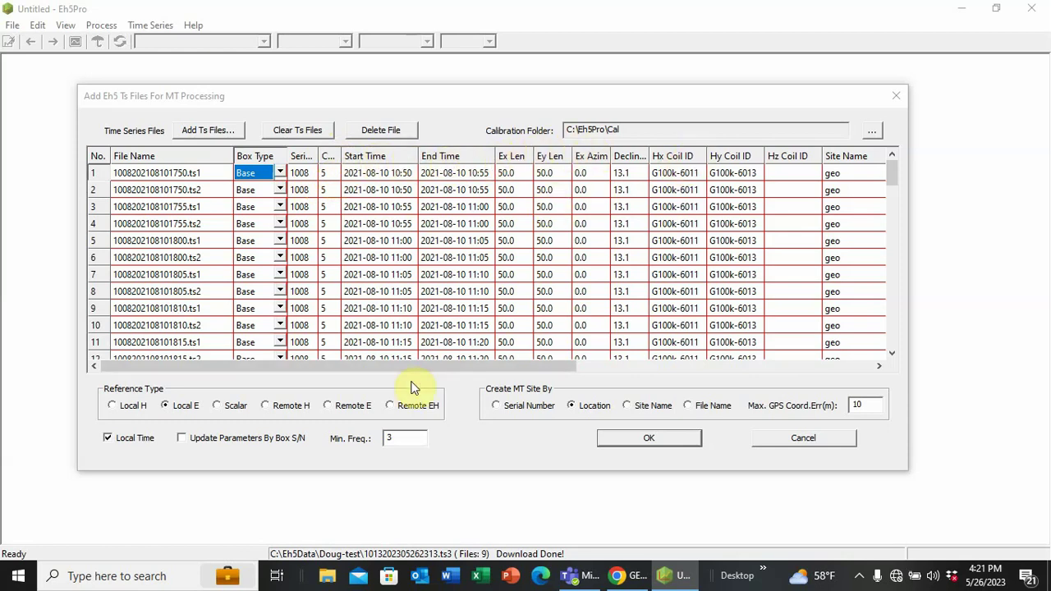
Set the minimum frequency to 1 and run the MT processing on the loaded files.
{"action": "left_click_drag", "start_coordinate": [430, 369], "coordinate": [403, 368]}
{"action": "left_click", "coordinate": [400, 442]}
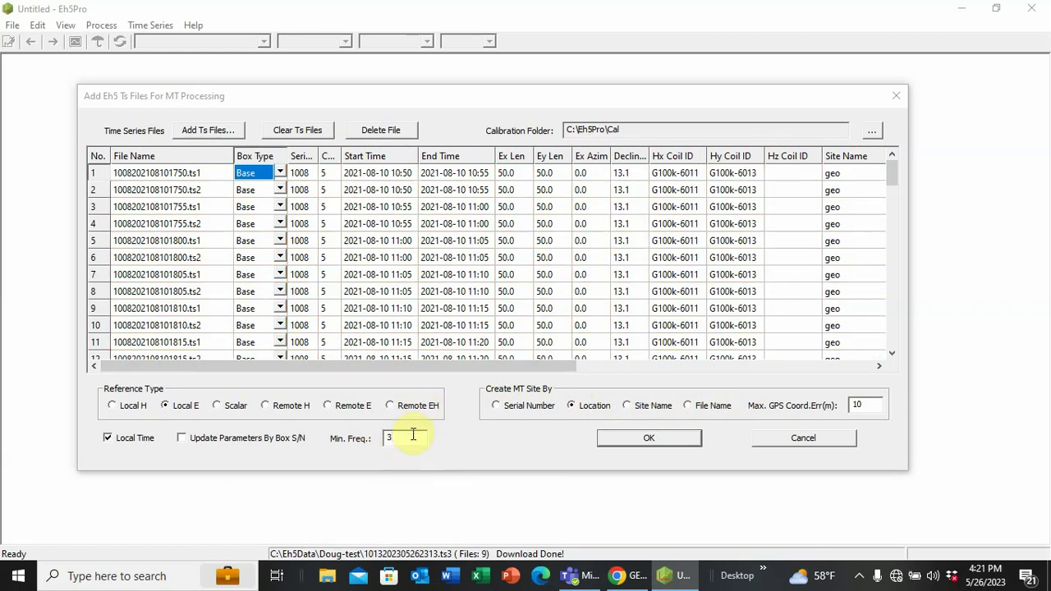
{"action": "left_click_drag", "start_coordinate": [411, 437], "coordinate": [360, 439]}
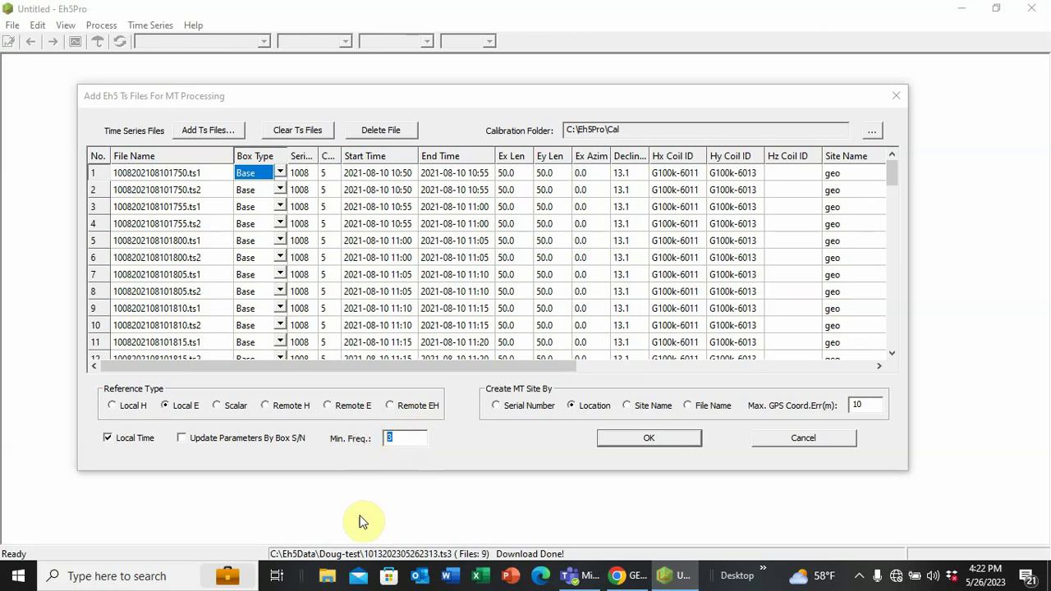
{"action": "type", "text": "1"}
{"action": "left_click", "coordinate": [636, 438]}
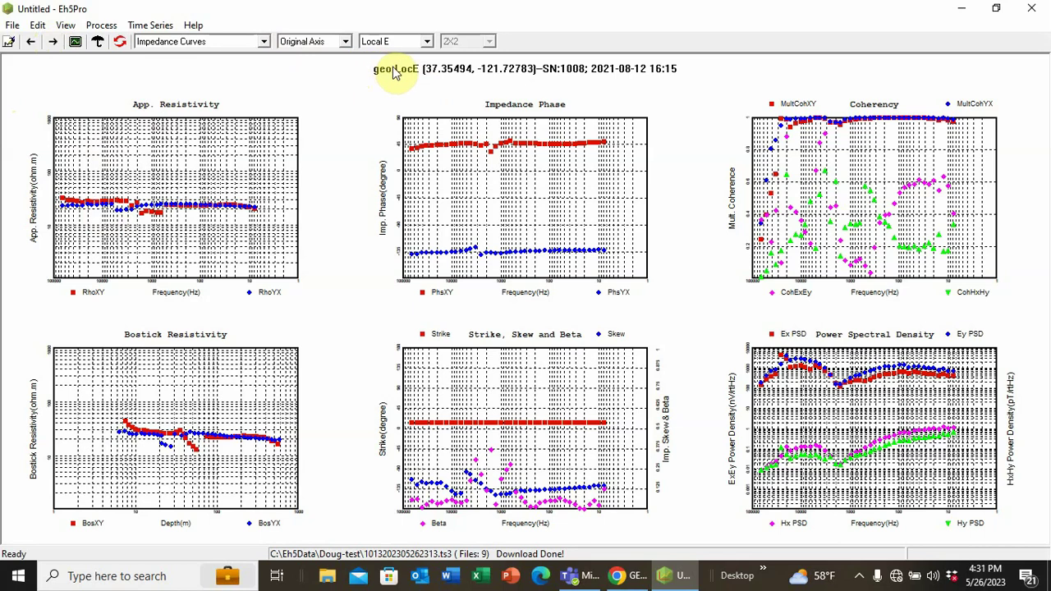
{"action": "left_click", "coordinate": [53, 44]}
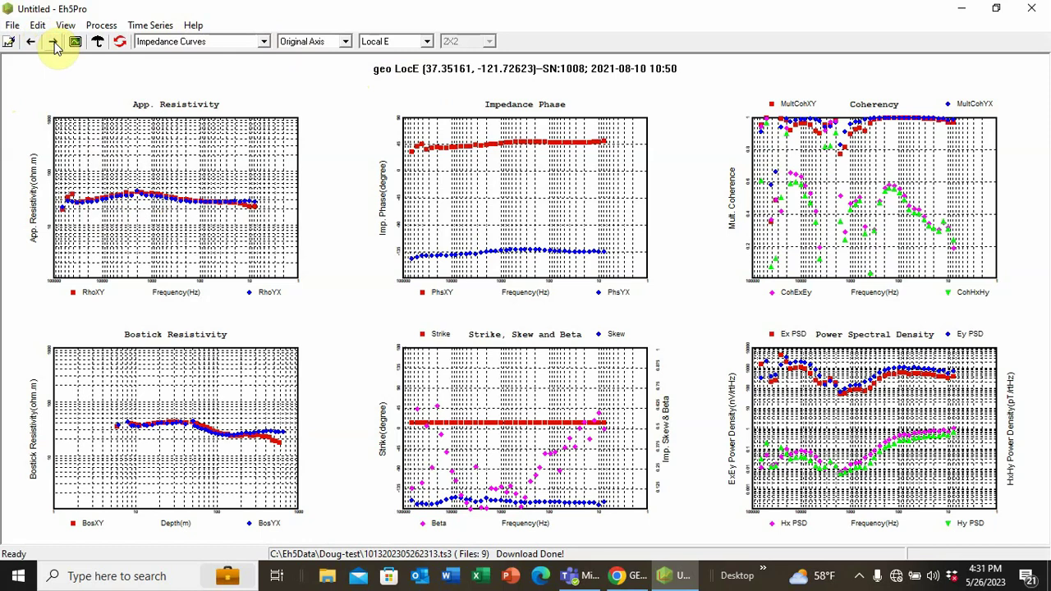
{"action": "left_click", "coordinate": [53, 45]}
{"action": "left_click", "coordinate": [53, 44]}
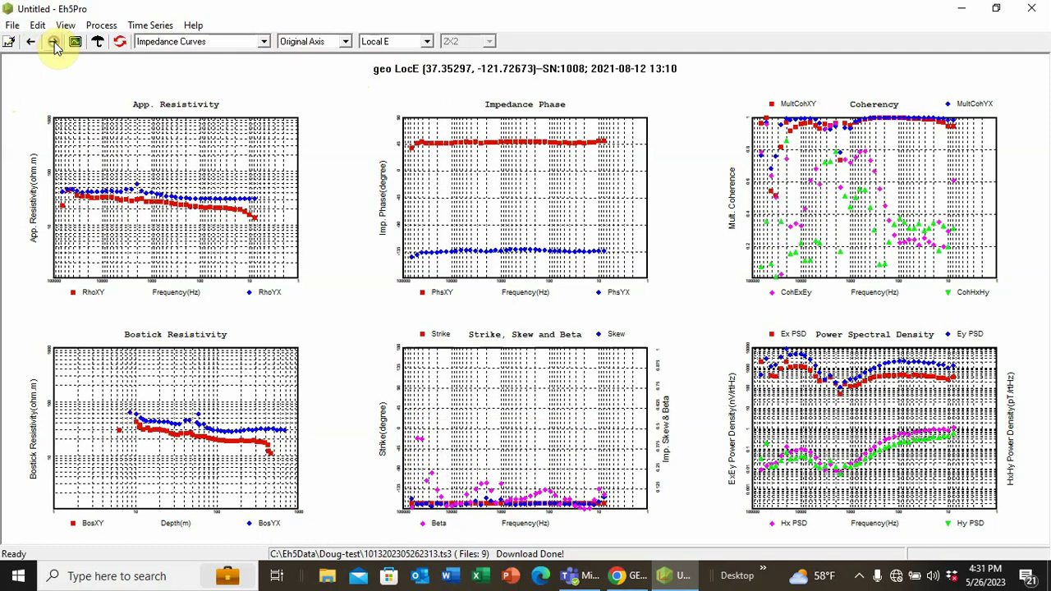
{"action": "left_click", "coordinate": [54, 45]}
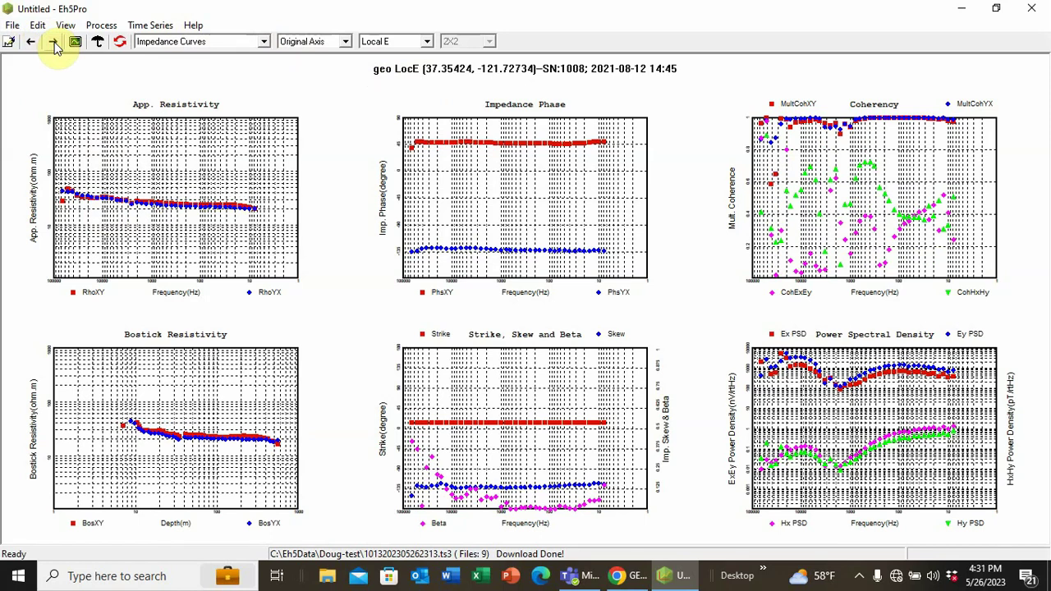
{"action": "left_click", "coordinate": [53, 44]}
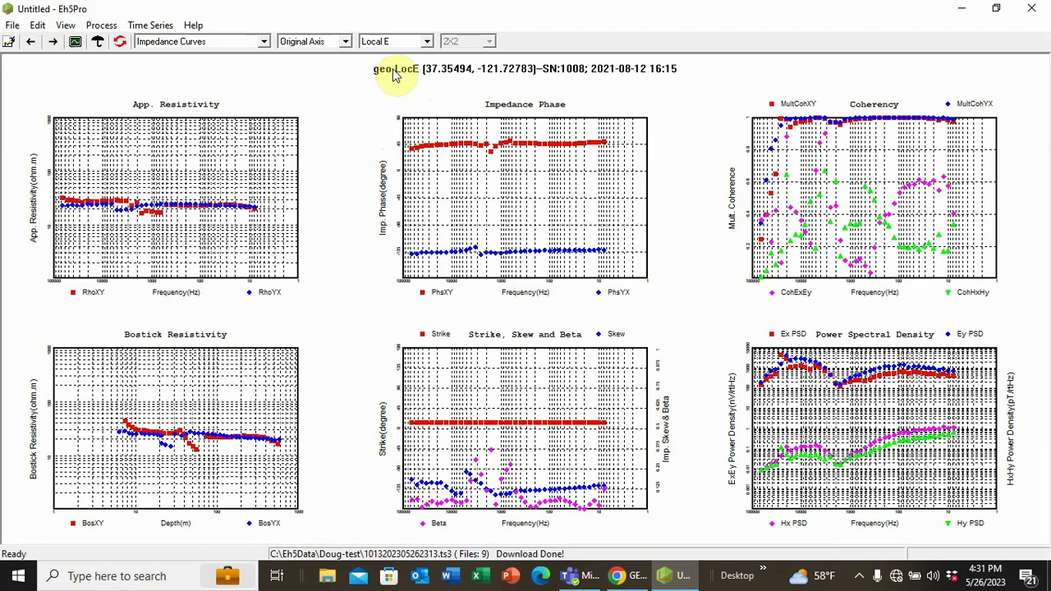
Rename the first three sites in the MT Site List as geo1, geo2 and geo3.
{"action": "left_click", "coordinate": [38, 25]}
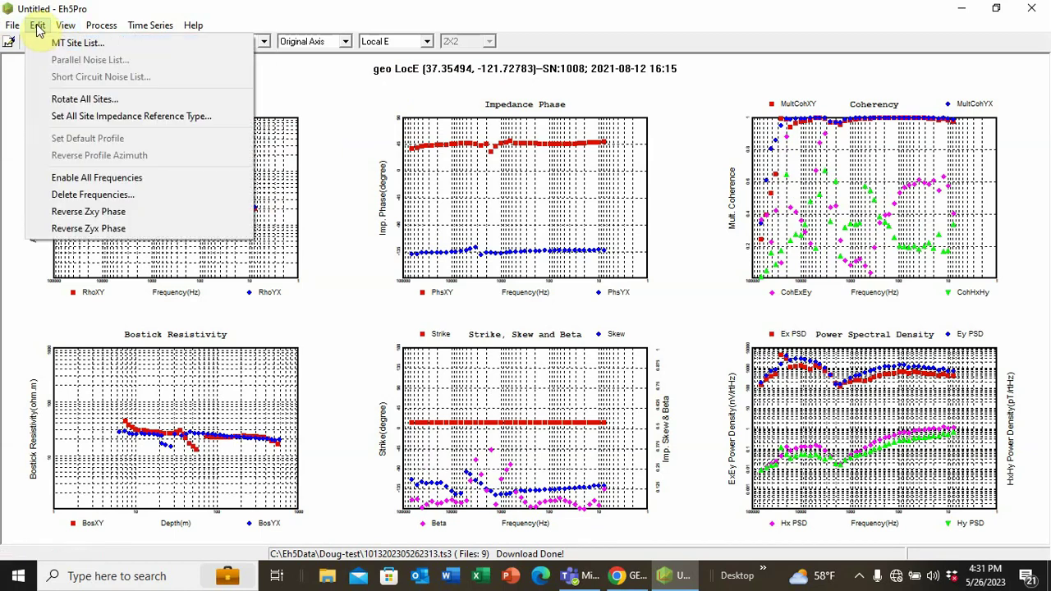
{"action": "left_click", "coordinate": [74, 43]}
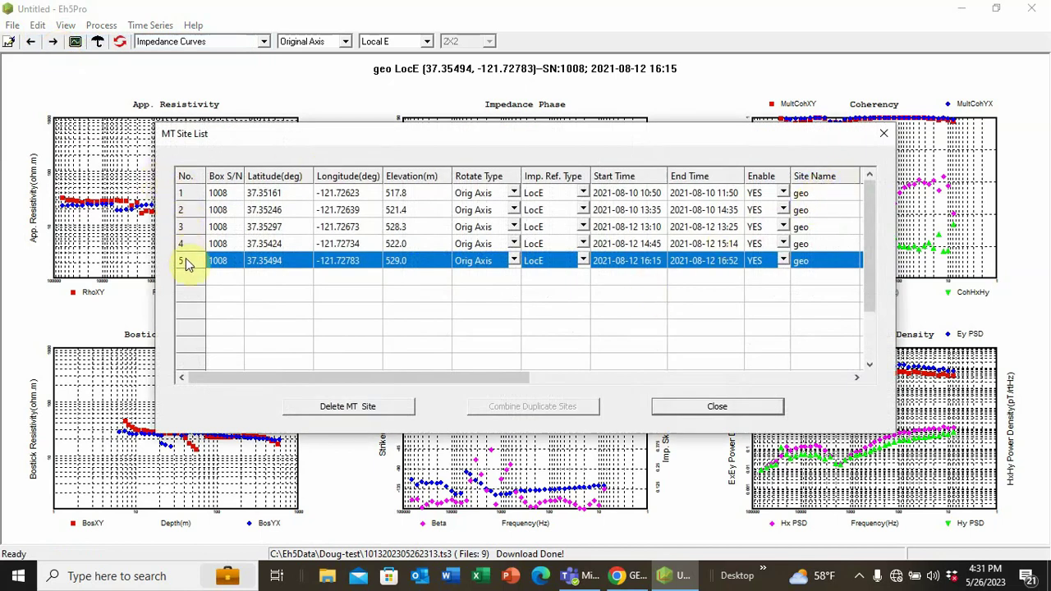
{"action": "left_click", "coordinate": [821, 194]}
{"action": "left_click", "coordinate": [821, 195]}
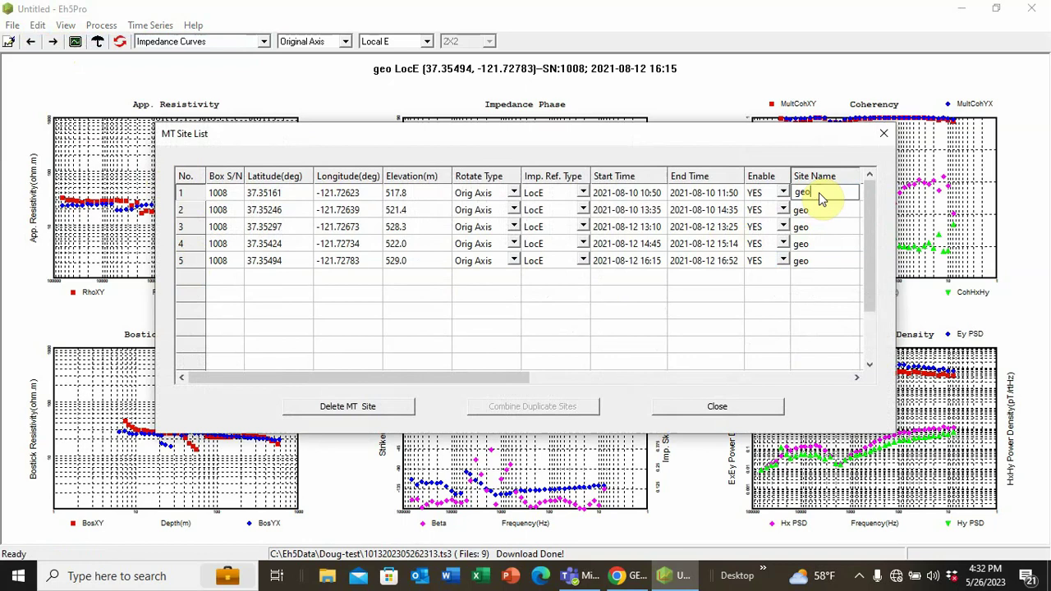
{"action": "type", "text": "1"}
{"action": "left_click", "coordinate": [813, 211]}
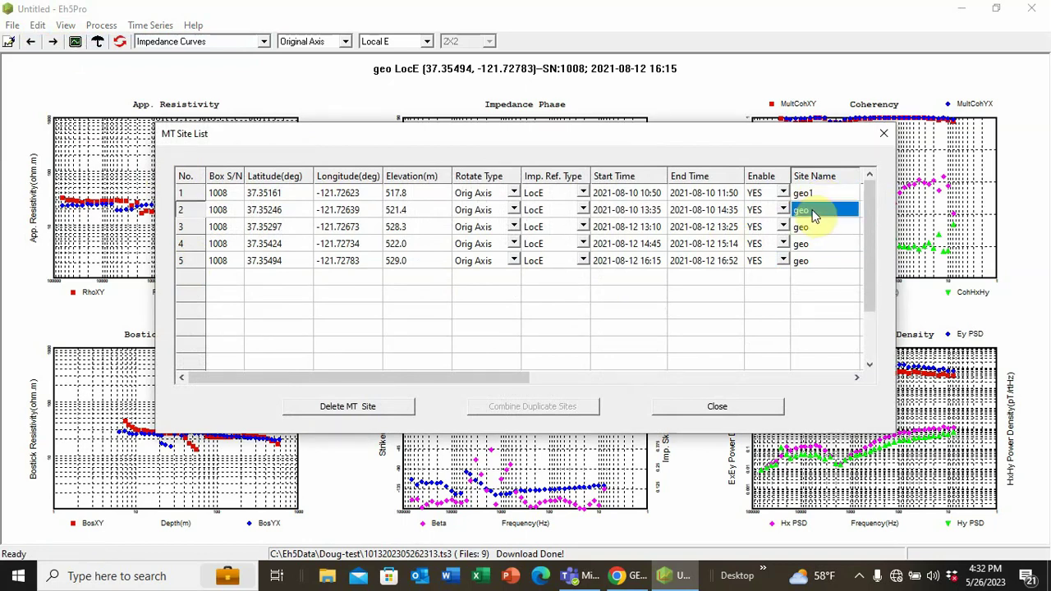
{"action": "left_click", "coordinate": [813, 212]}
{"action": "type", "text": "2"}
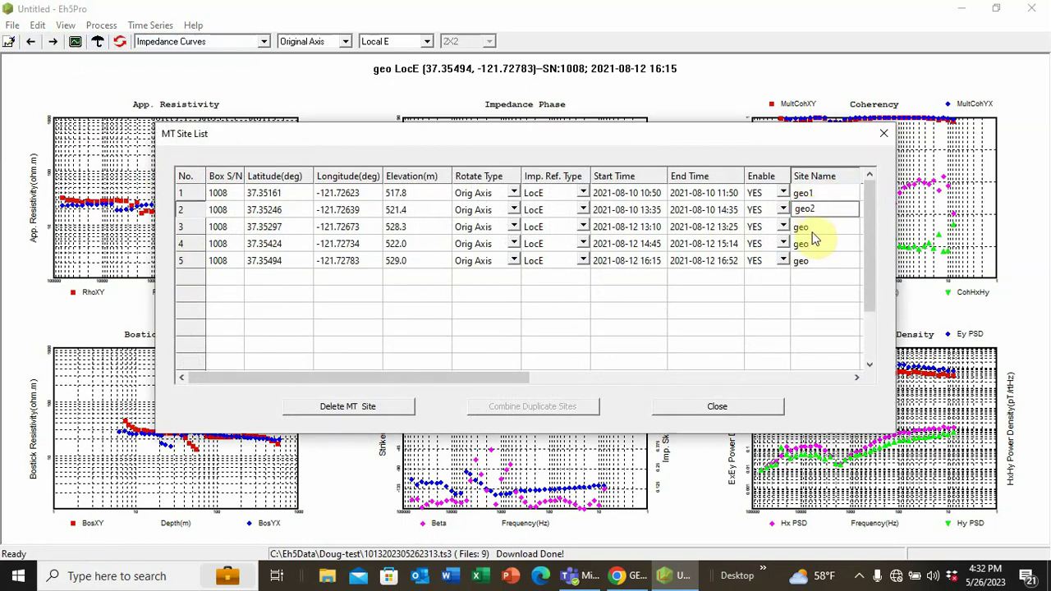
{"action": "left_click", "coordinate": [817, 230]}
{"action": "left_click", "coordinate": [817, 230]}
{"action": "type", "text": "3"}
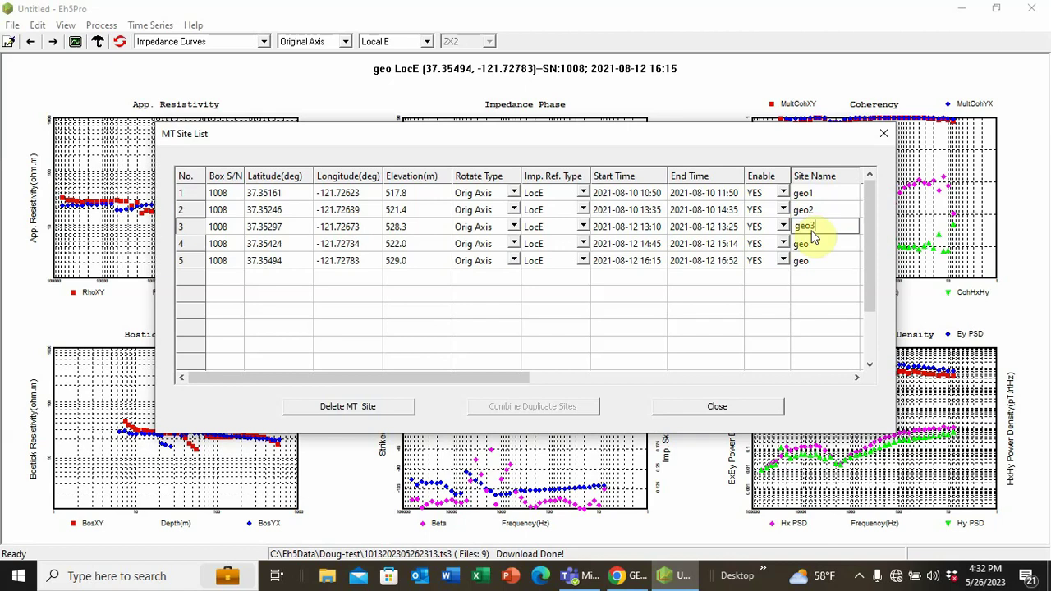
Rename the fourth and fifth MT sites as geo4 and geo5, and close the site list.
{"action": "left_click", "coordinate": [813, 244]}
{"action": "left_click", "coordinate": [813, 244]}
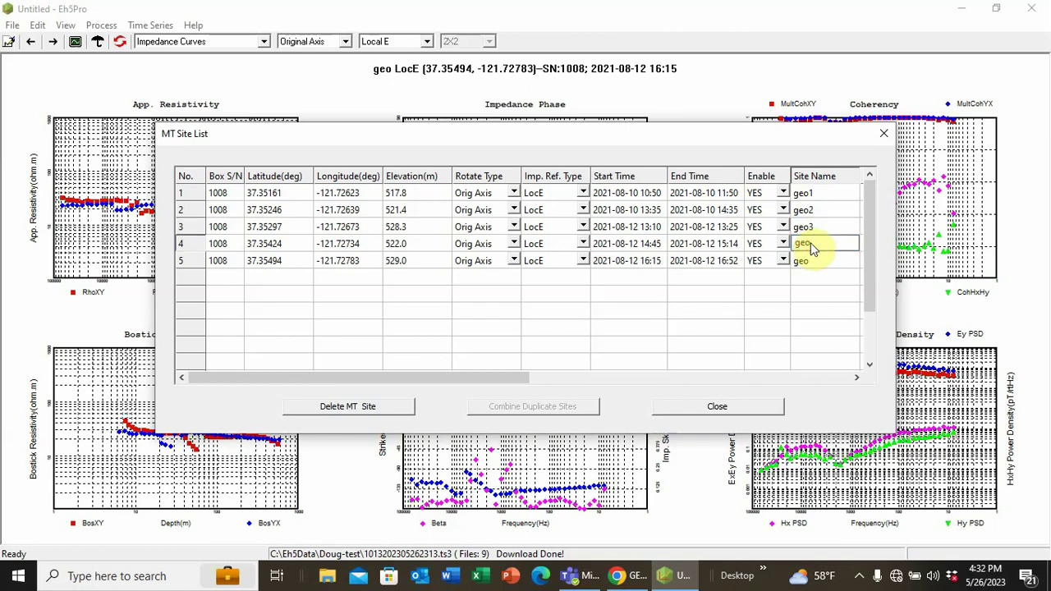
{"action": "type", "text": "4"}
{"action": "left_click", "coordinate": [817, 263]}
{"action": "left_click", "coordinate": [819, 265]}
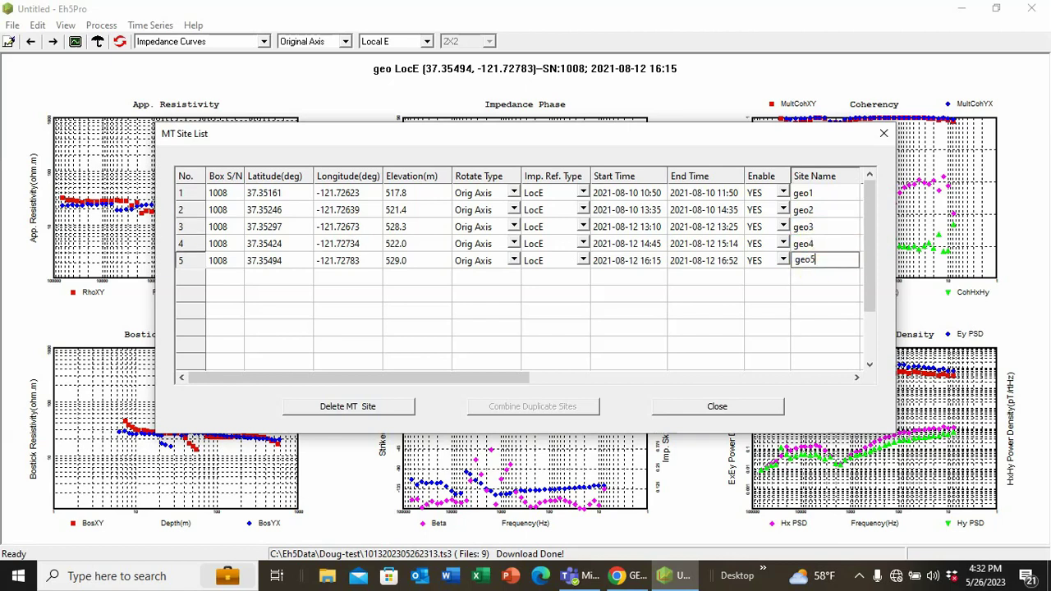
{"action": "left_click", "coordinate": [806, 279]}
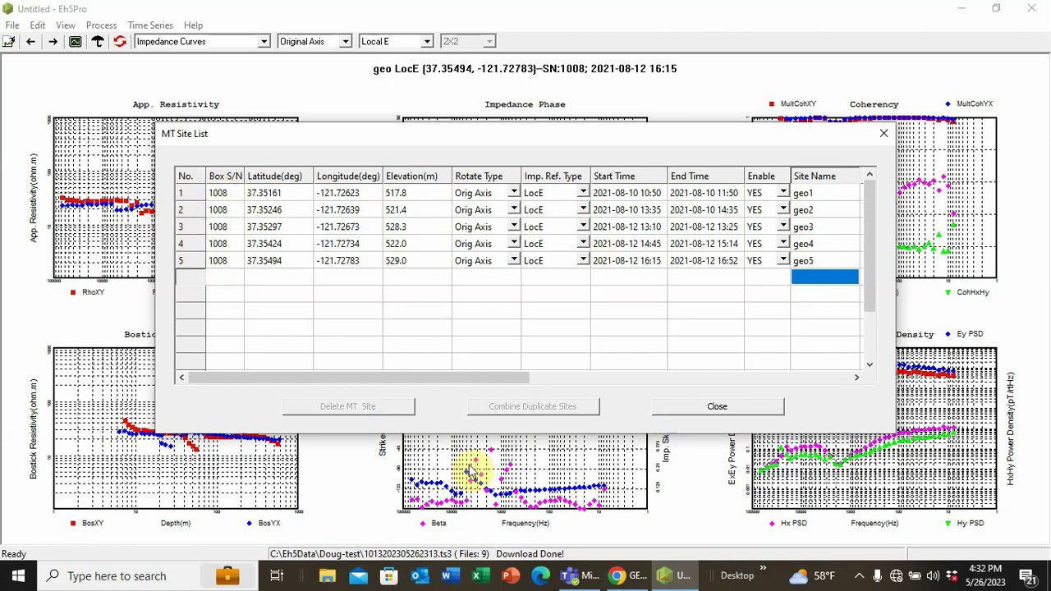
{"action": "left_click", "coordinate": [709, 410]}
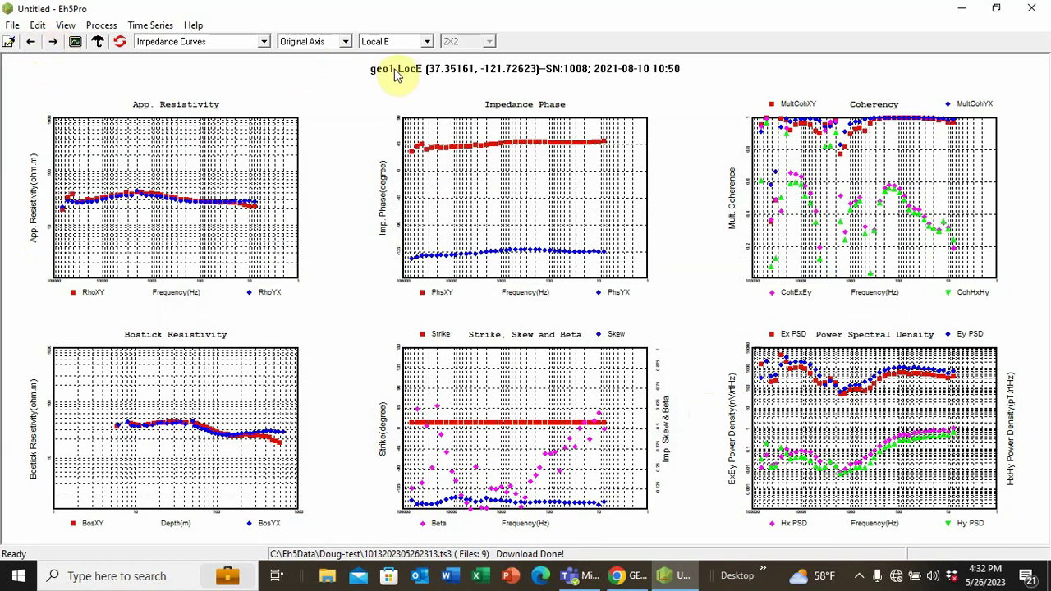
Step through the impedance curves of the renamed sites from geo1 to geo5.
{"action": "left_click", "coordinate": [53, 42]}
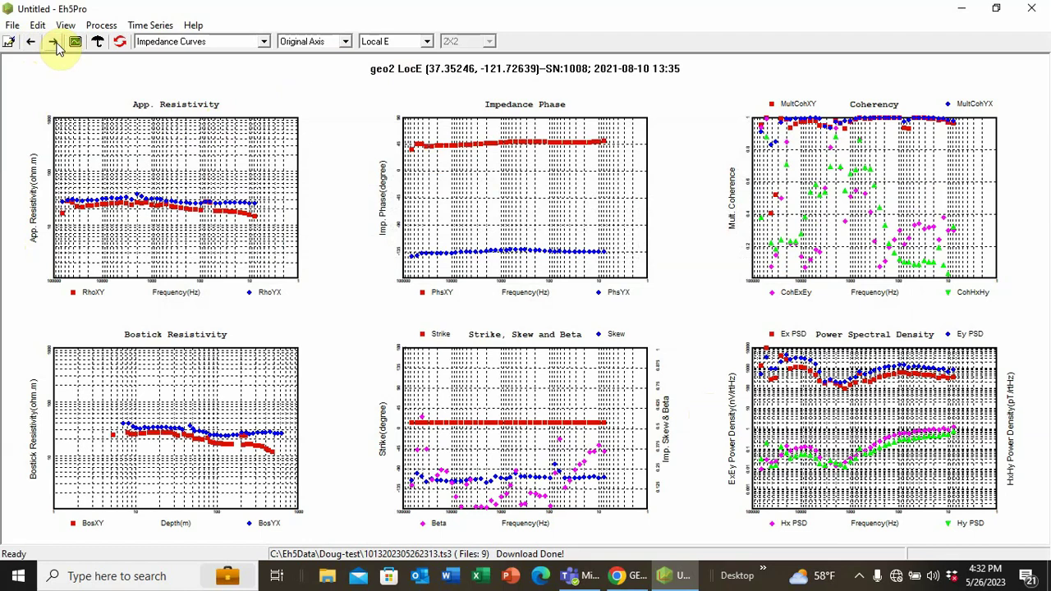
{"action": "left_click", "coordinate": [52, 42]}
{"action": "left_click", "coordinate": [53, 42]}
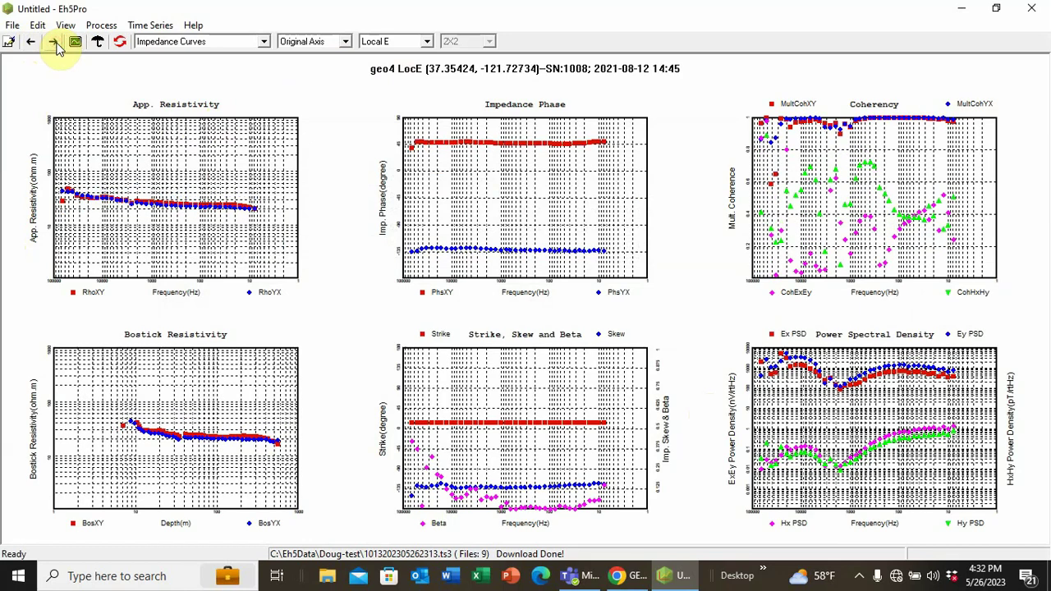
{"action": "left_click", "coordinate": [54, 42]}
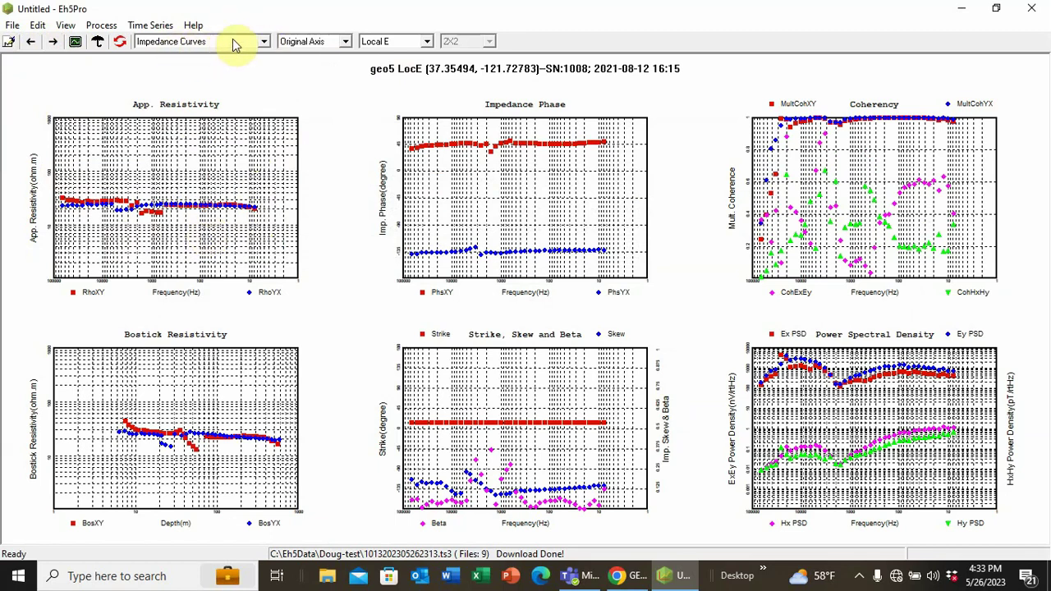
Display the apparent resistivity plots of all sites together in a 2X3 layout.
{"action": "left_click", "coordinate": [262, 43]}
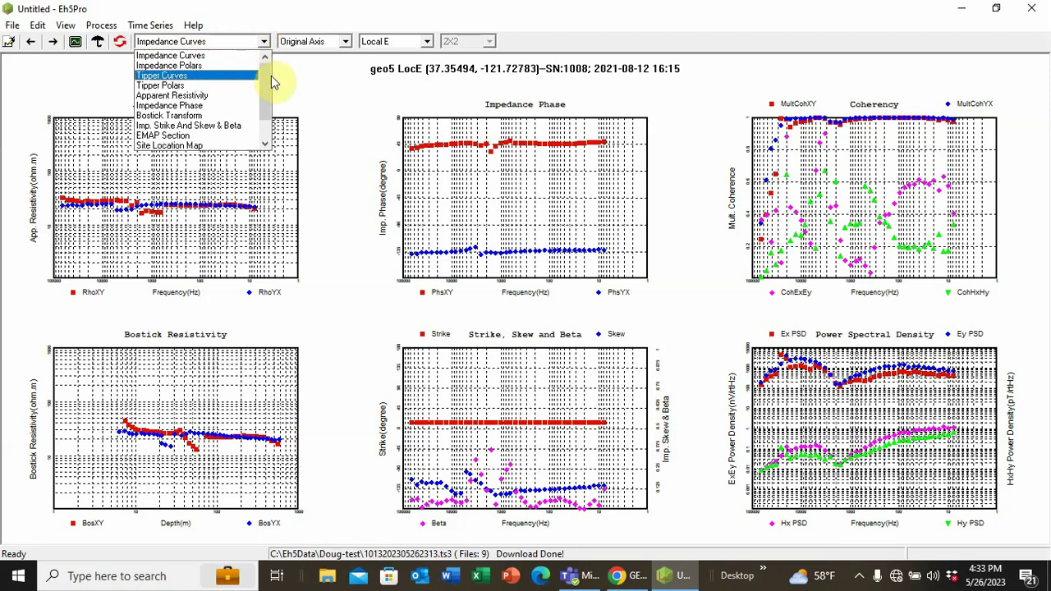
{"action": "left_click", "coordinate": [190, 96]}
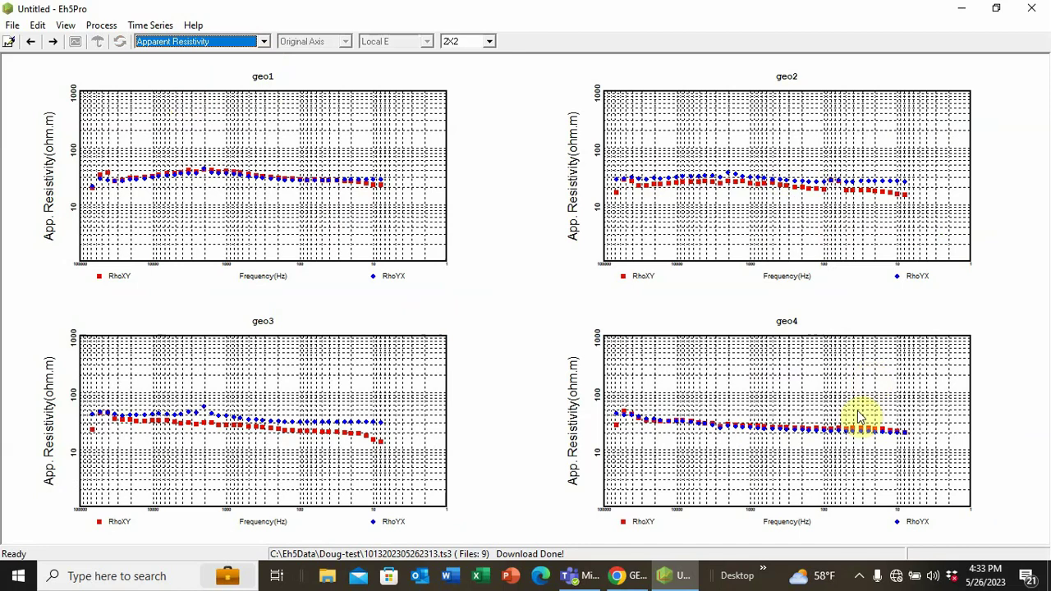
{"action": "left_click", "coordinate": [490, 43]}
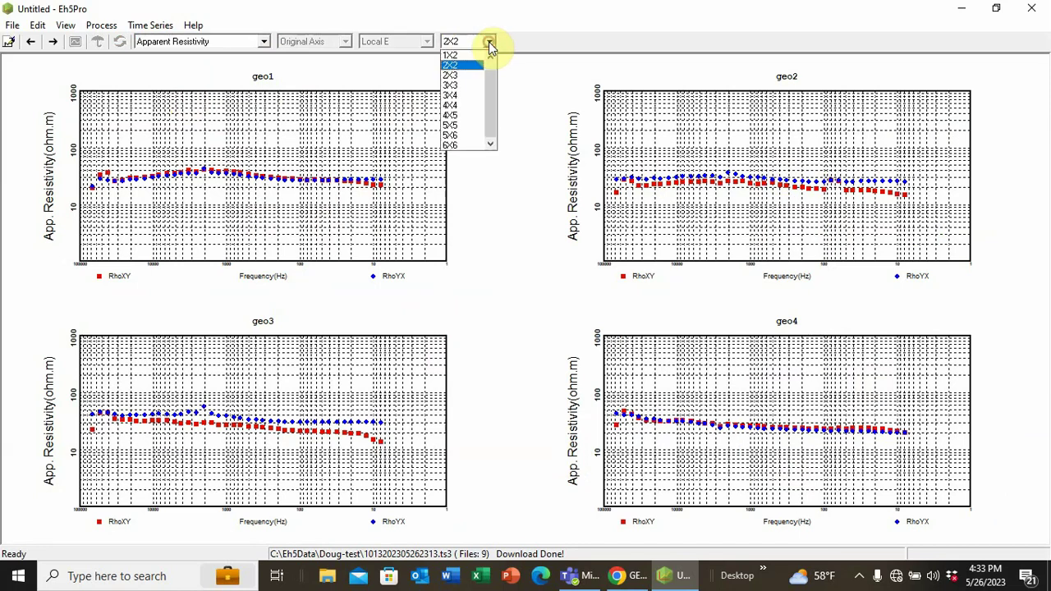
{"action": "left_click", "coordinate": [453, 75]}
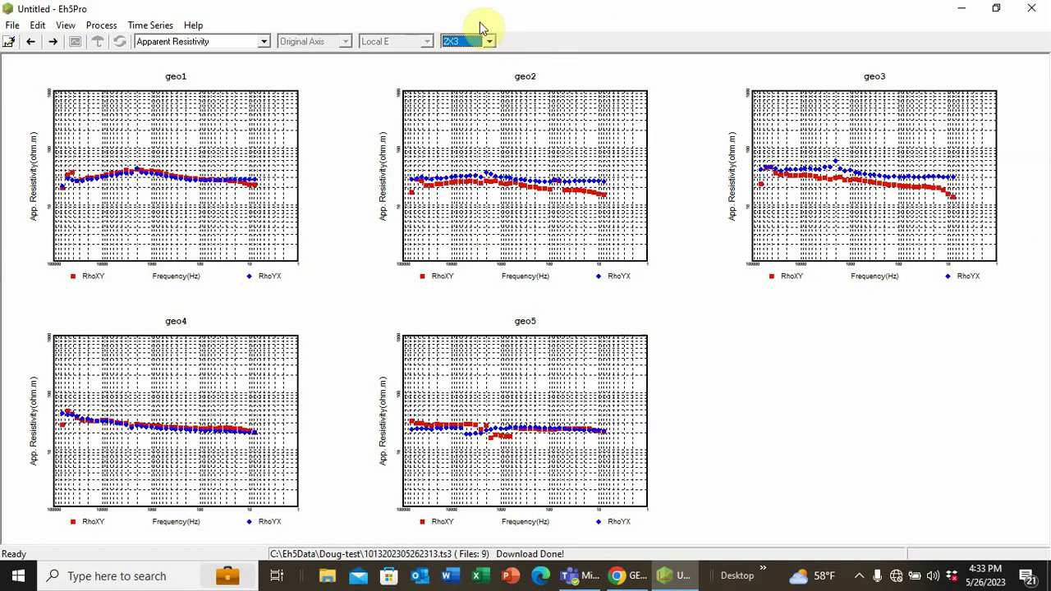
Show the apparent resistivity in a 1X1 layout and step through the sites to geo5 and back to geo1.
{"action": "left_click", "coordinate": [490, 43]}
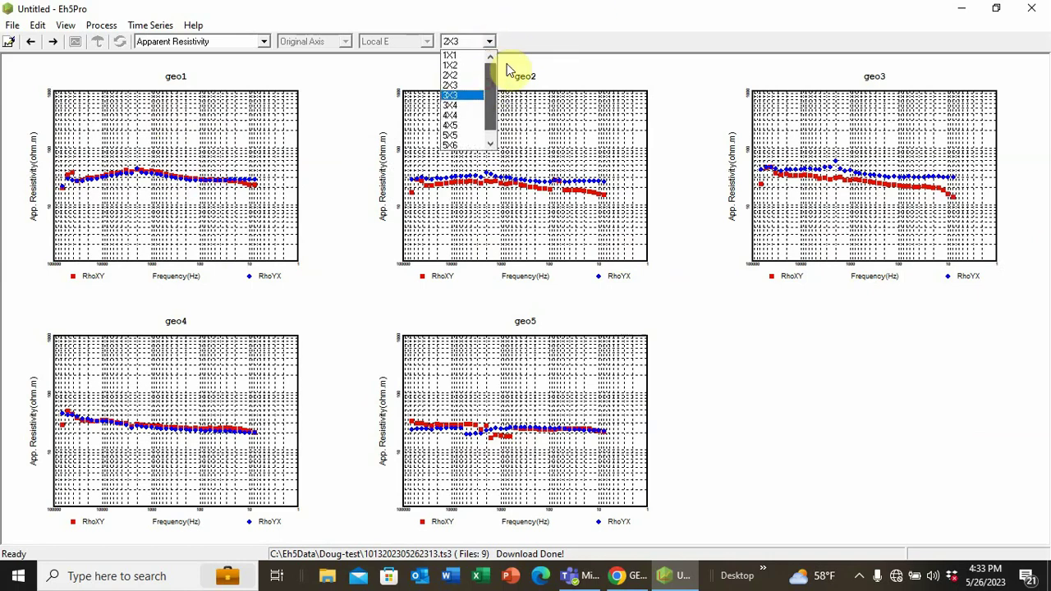
{"action": "scroll", "coordinate": [462, 42], "scroll_direction": "up", "scroll_amount": 1}
{"action": "left_click", "coordinate": [451, 55]}
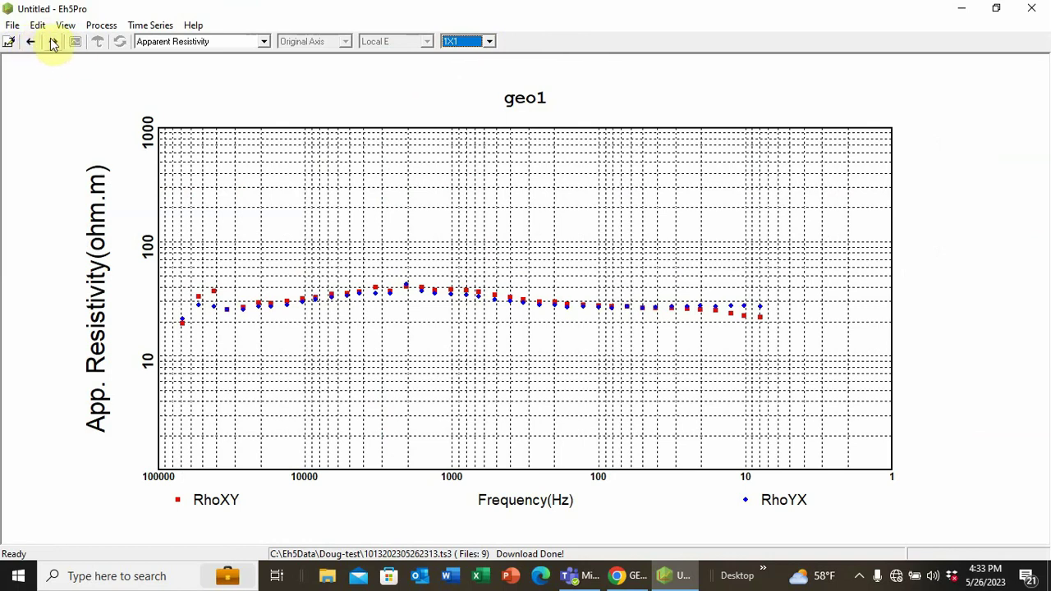
{"action": "left_click", "coordinate": [52, 43]}
{"action": "left_click", "coordinate": [53, 43]}
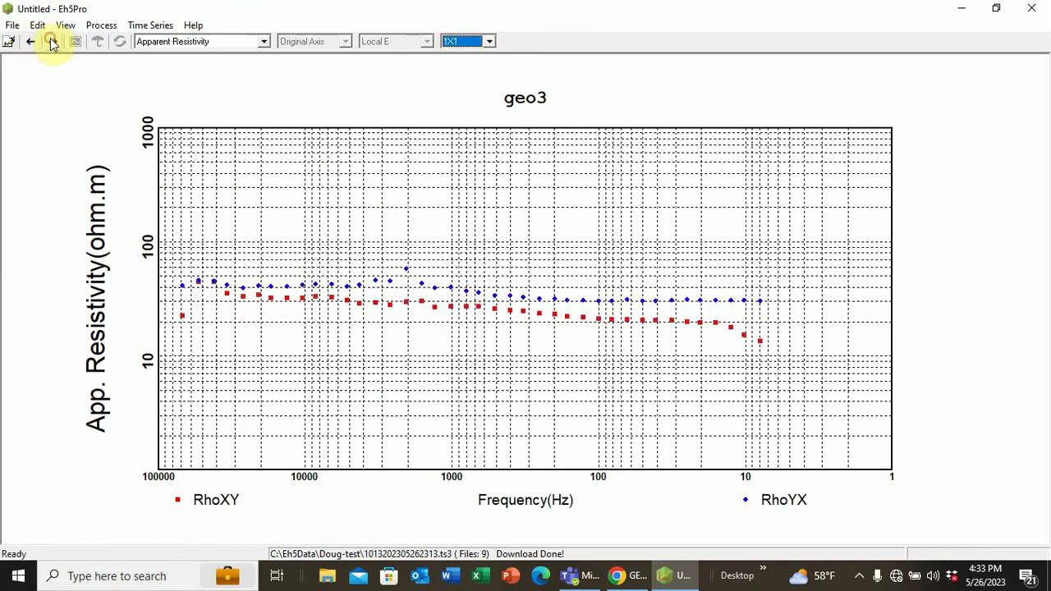
{"action": "left_click", "coordinate": [53, 44]}
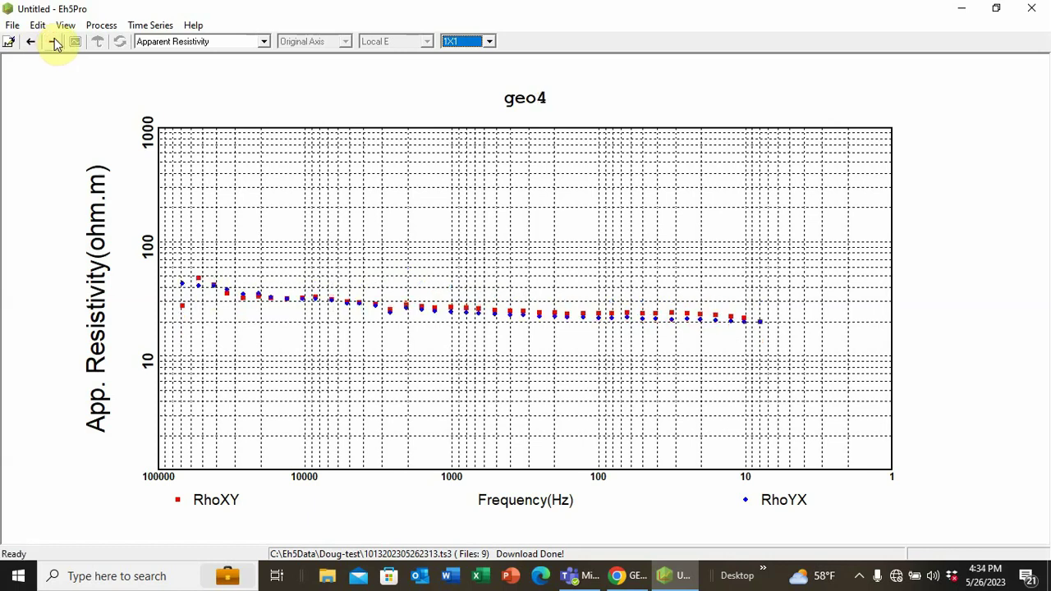
{"action": "left_click", "coordinate": [54, 44]}
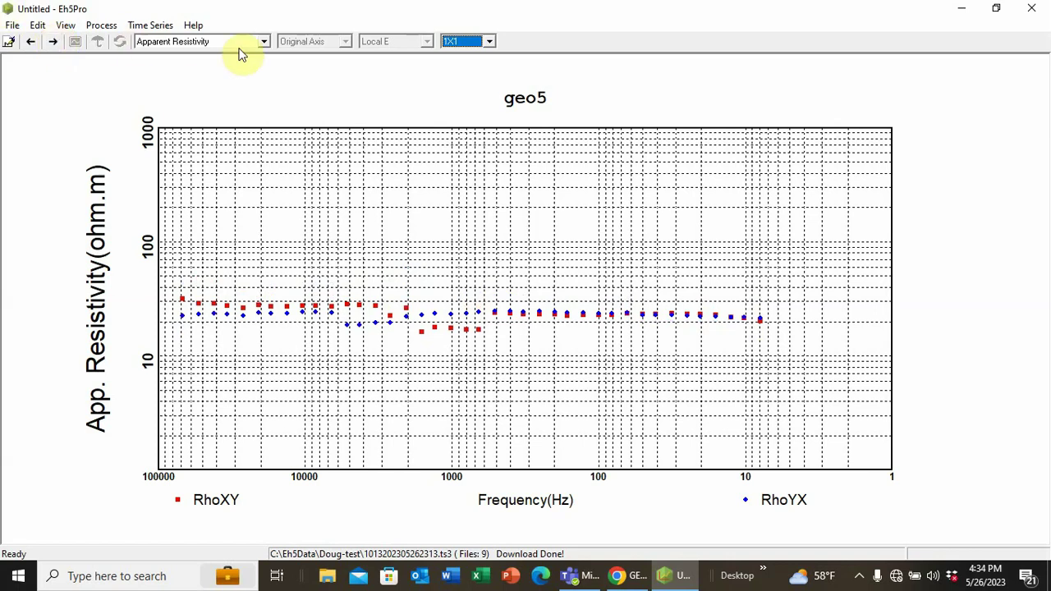
{"action": "left_click", "coordinate": [29, 42]}
{"action": "left_click", "coordinate": [30, 43]}
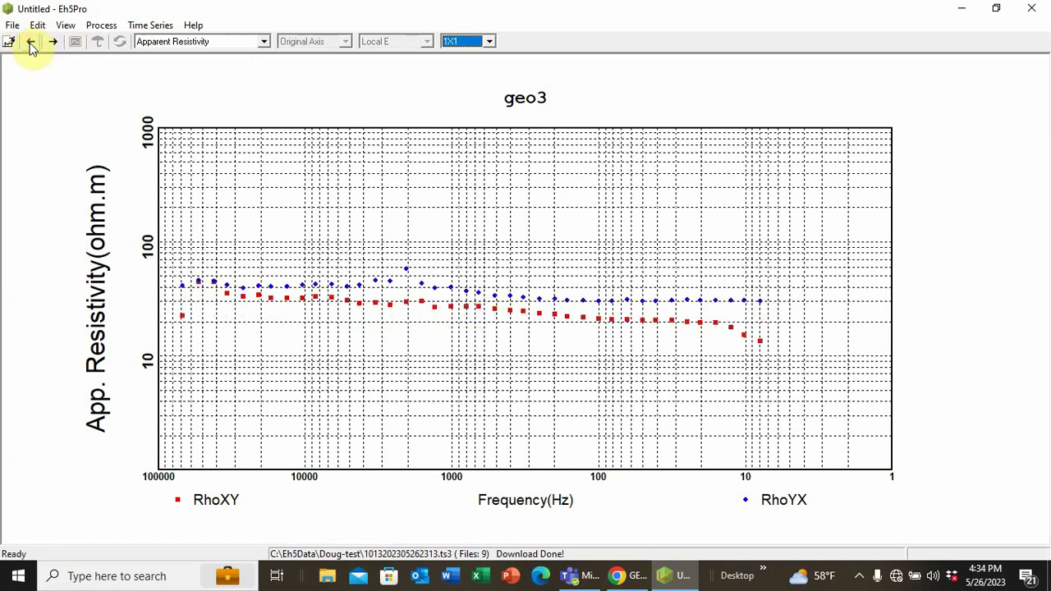
{"action": "left_click", "coordinate": [30, 43]}
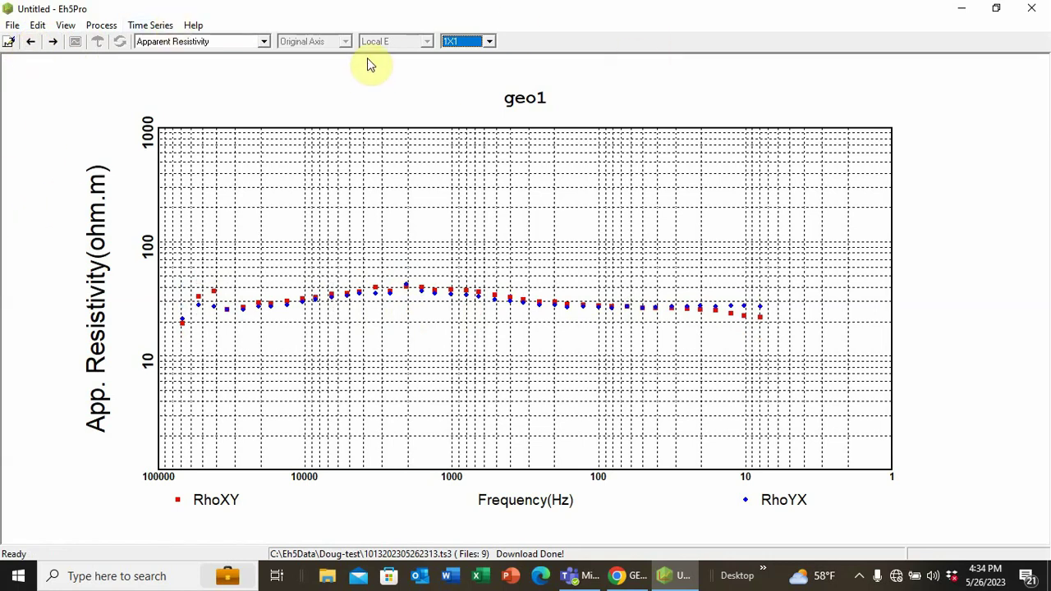
View the impedance phase and Bostick transform plots of all five sites in a 2X3 layout.
{"action": "left_click", "coordinate": [488, 42]}
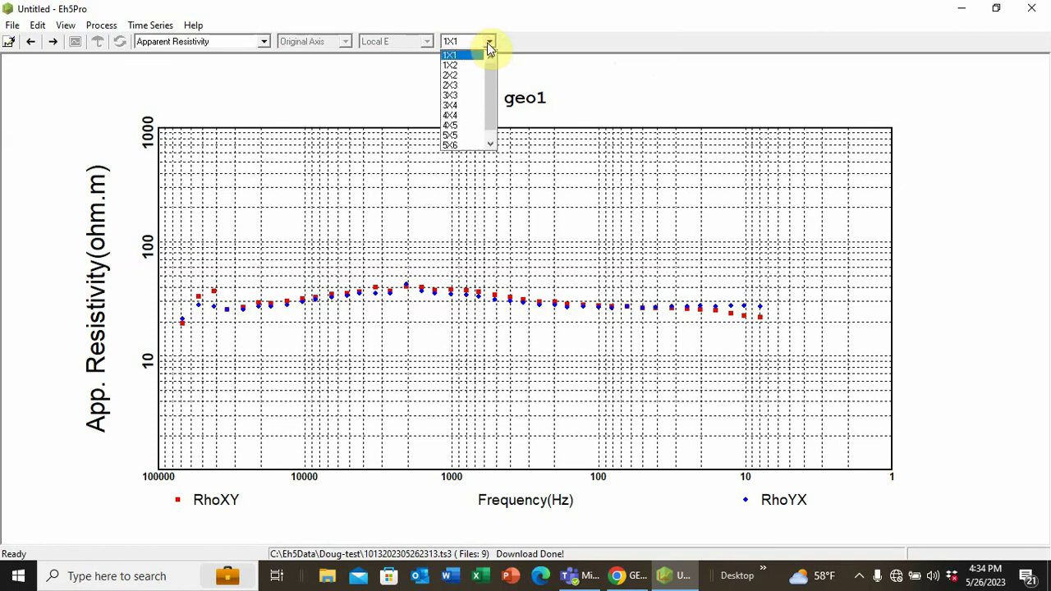
{"action": "left_click", "coordinate": [449, 84]}
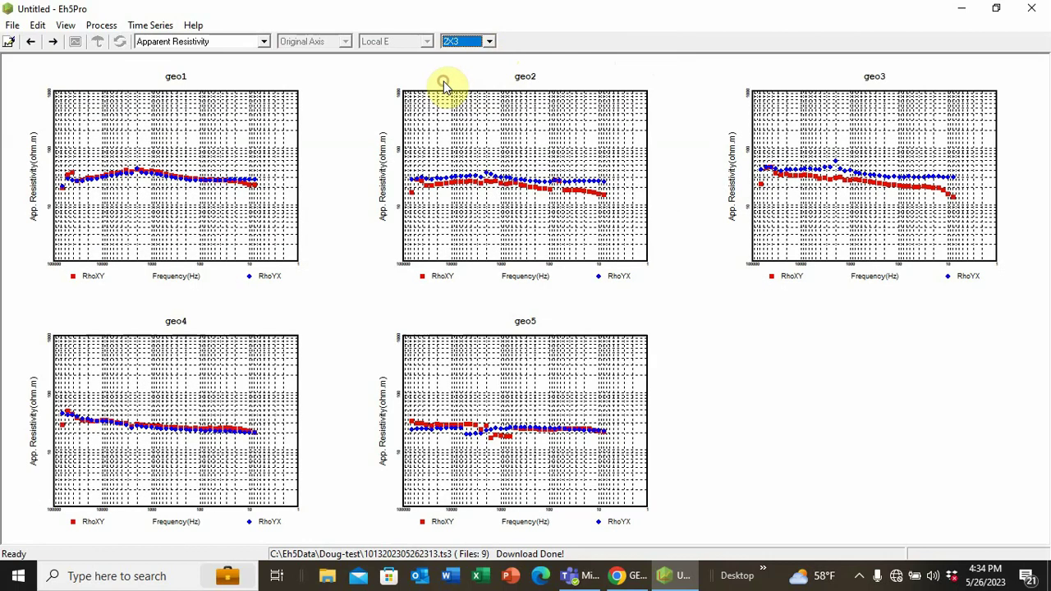
{"action": "left_click", "coordinate": [261, 42]}
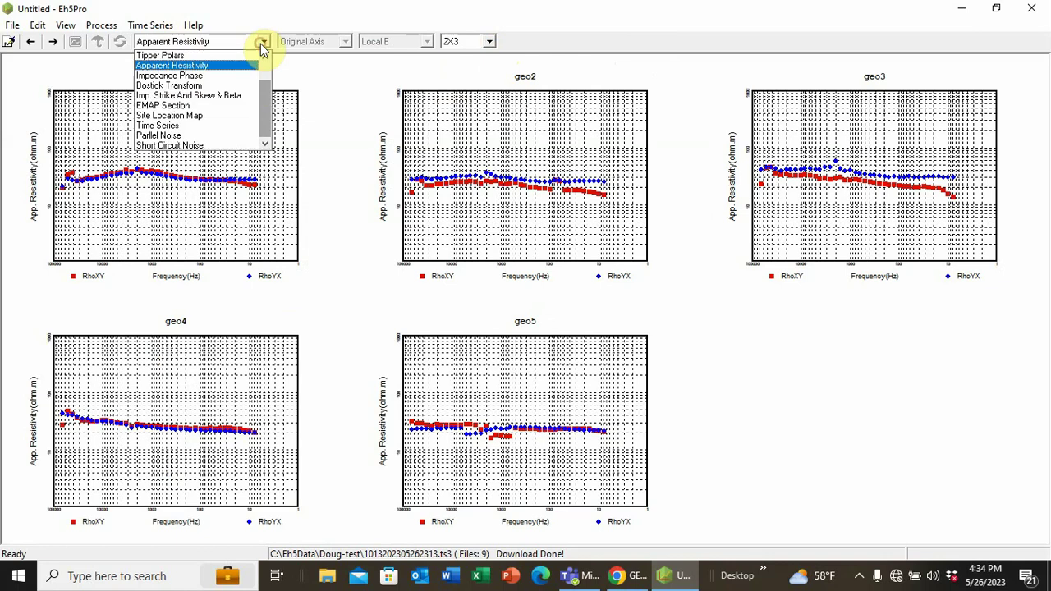
{"action": "left_click", "coordinate": [188, 75]}
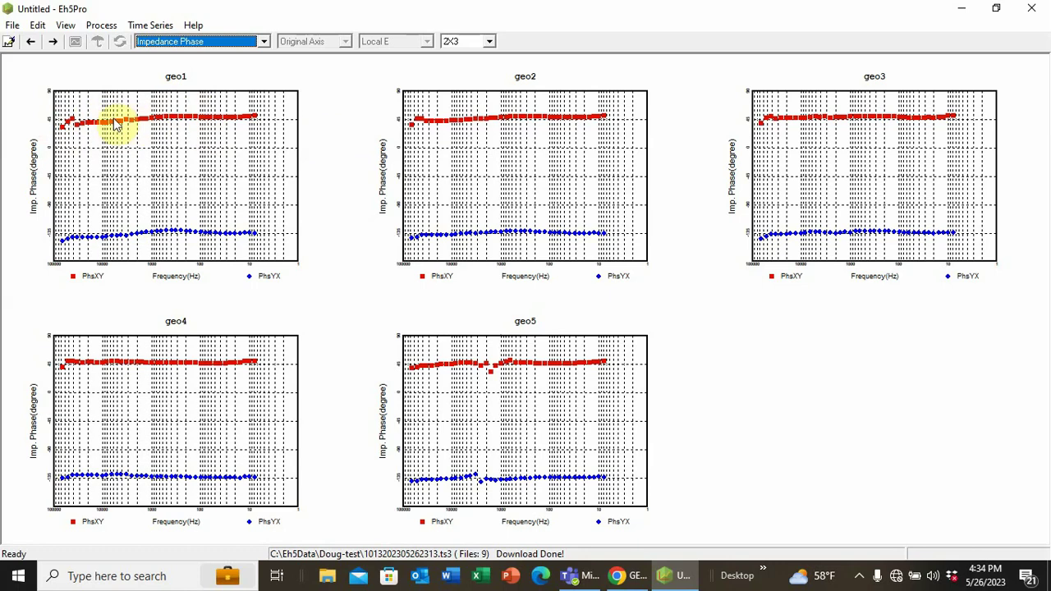
{"action": "left_click", "coordinate": [265, 42]}
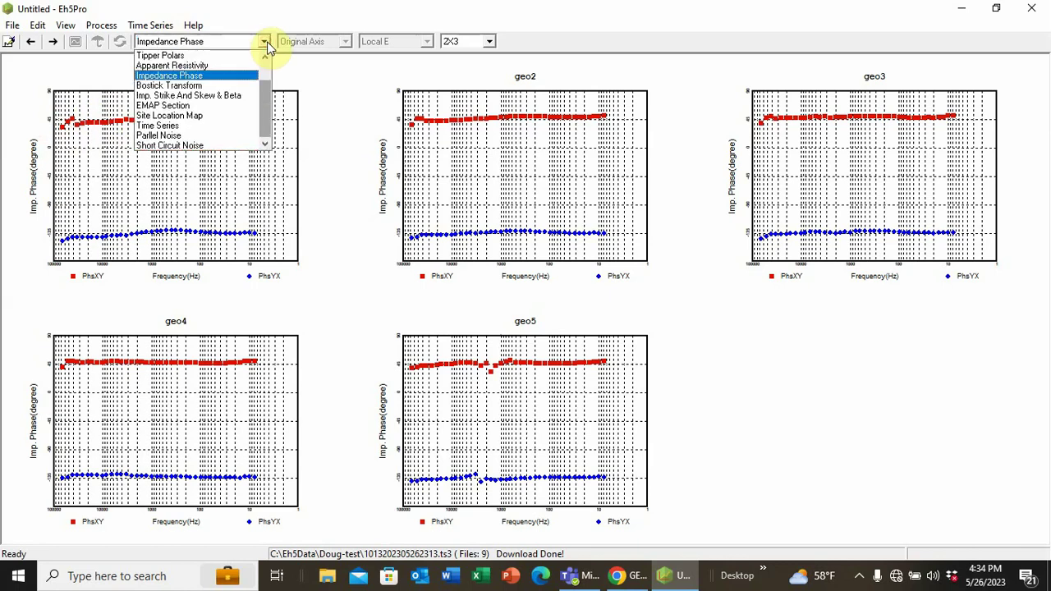
{"action": "left_click", "coordinate": [197, 85]}
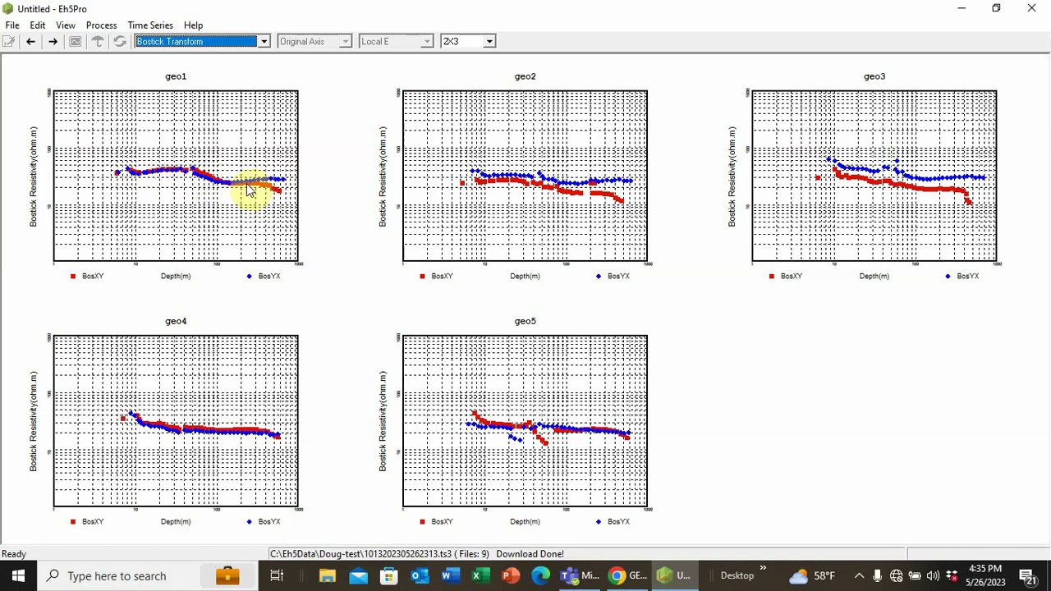
Display the apparent resistivity plots of all sites and set the plotted resistivity range to a minimum of 10 and maximum of 100.
{"action": "left_click", "coordinate": [263, 42]}
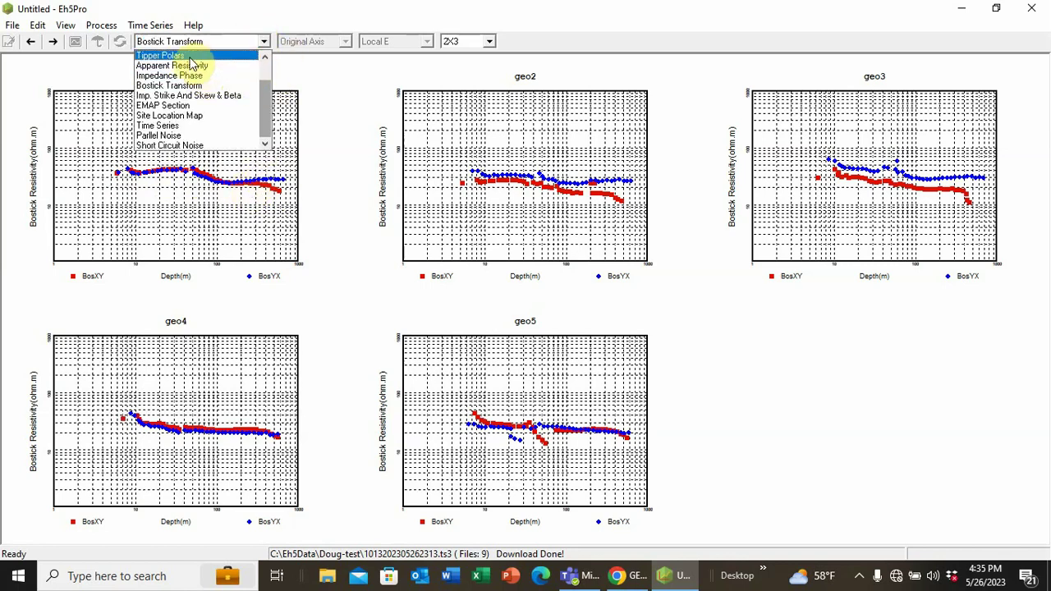
{"action": "left_click", "coordinate": [189, 65]}
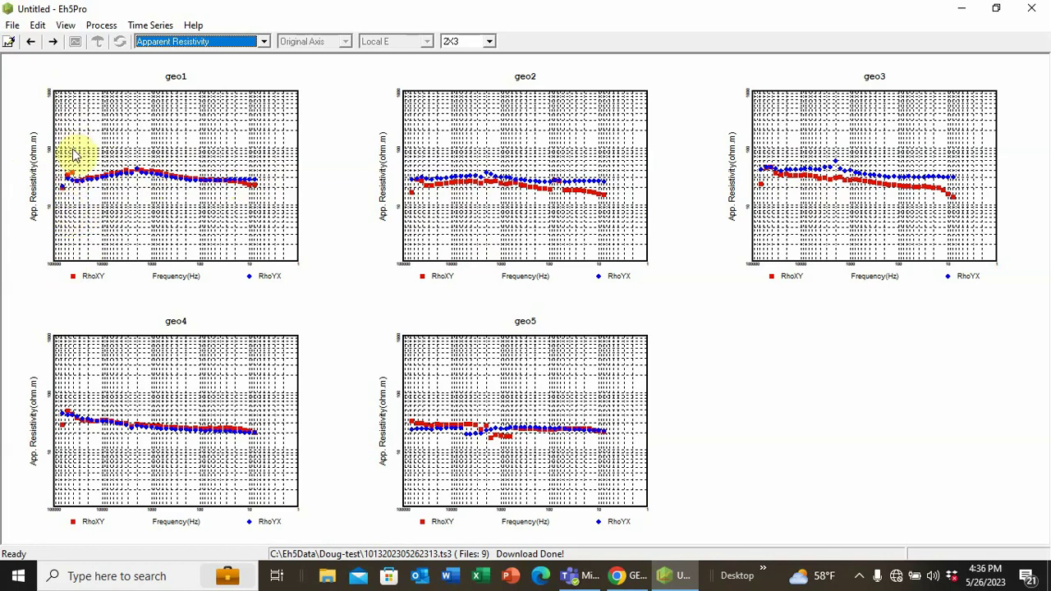
{"action": "left_click", "coordinate": [62, 25]}
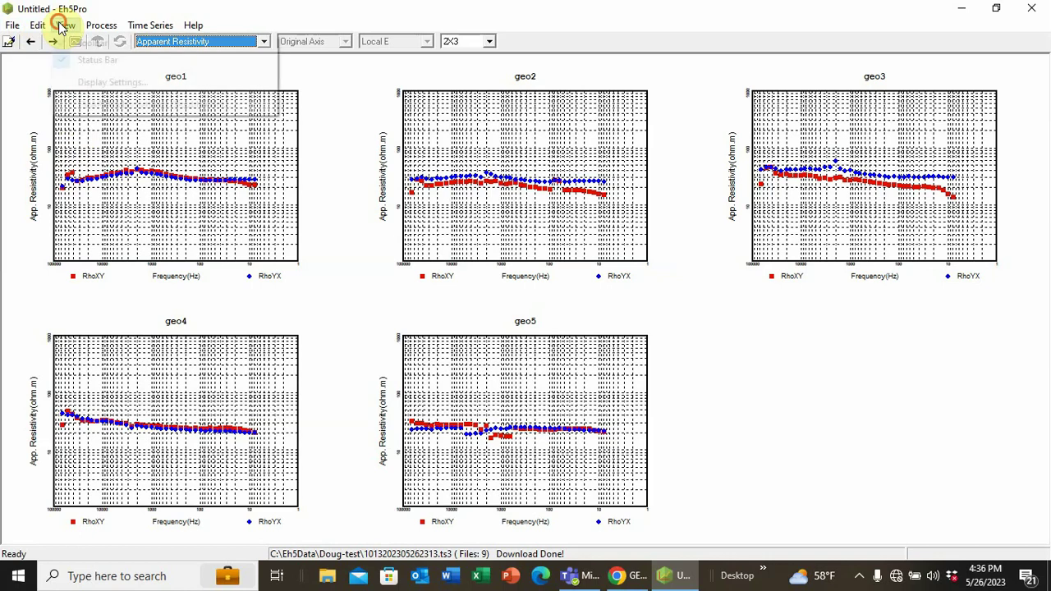
{"action": "left_click", "coordinate": [83, 85]}
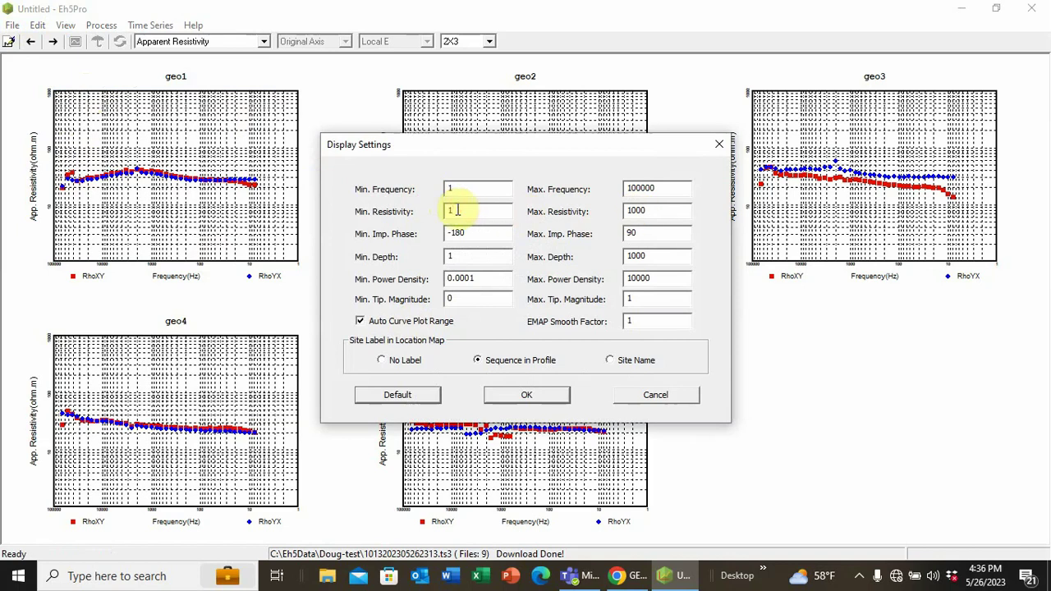
{"action": "type", "text": "0"}
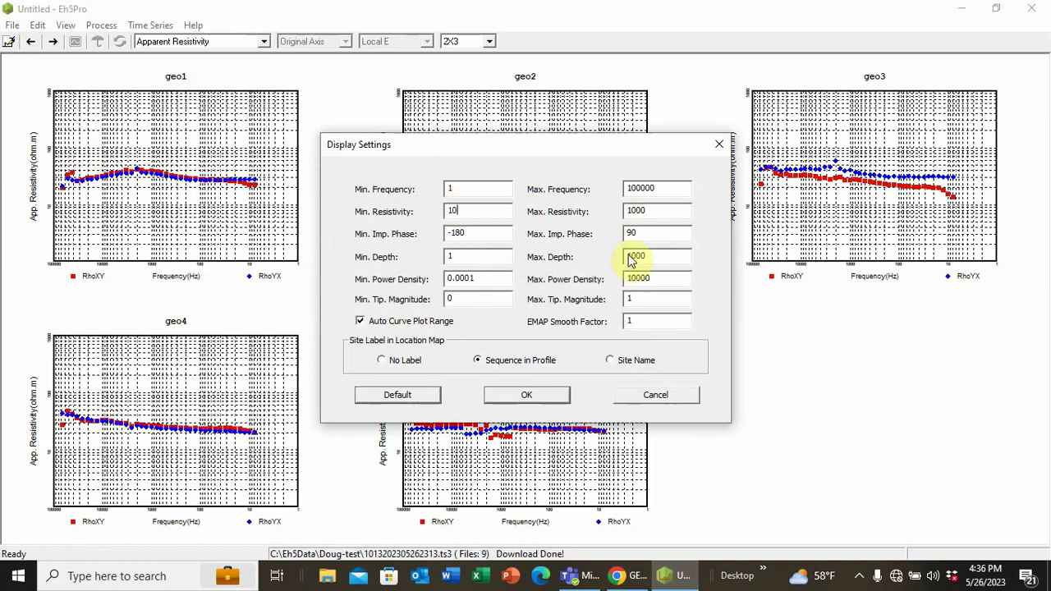
{"action": "left_click", "coordinate": [655, 209]}
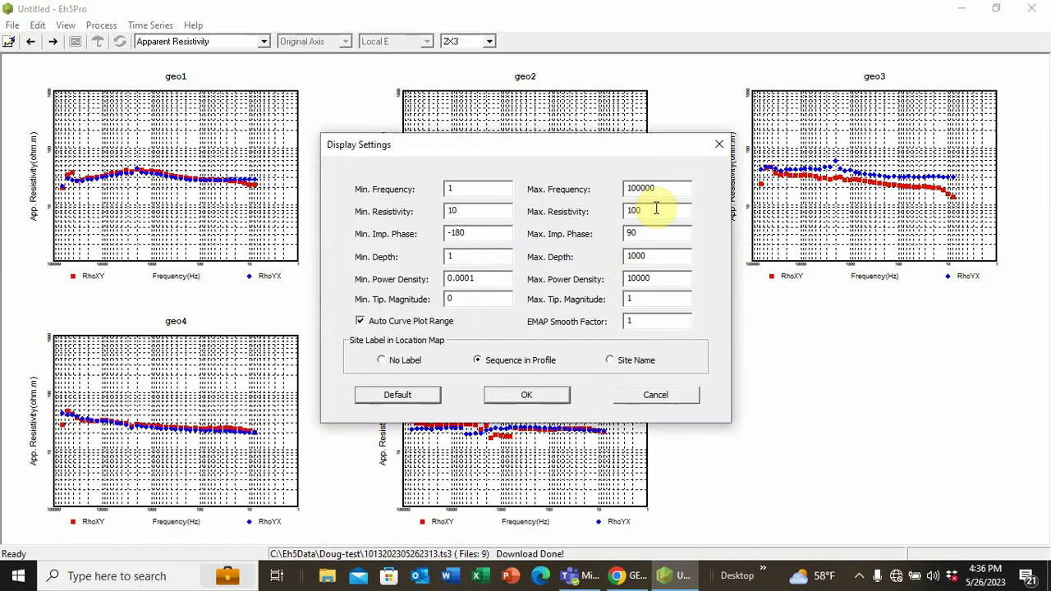
{"action": "left_click", "coordinate": [526, 394]}
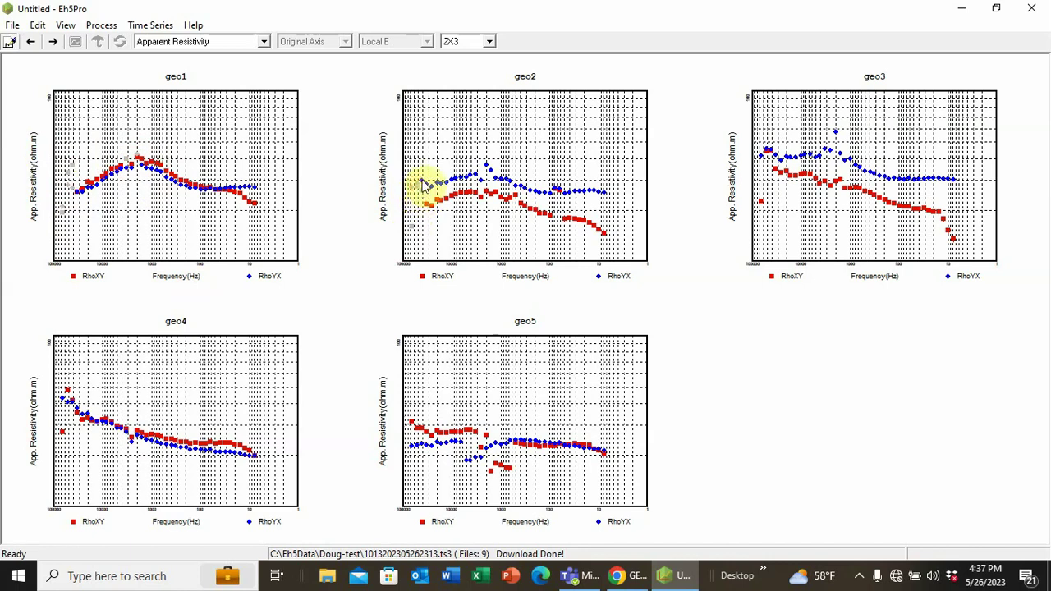
Mask the outlying apparent resistivity points of geo3 at the high-frequency end and at the RhoYX spike.
{"action": "left_click", "coordinate": [767, 149]}
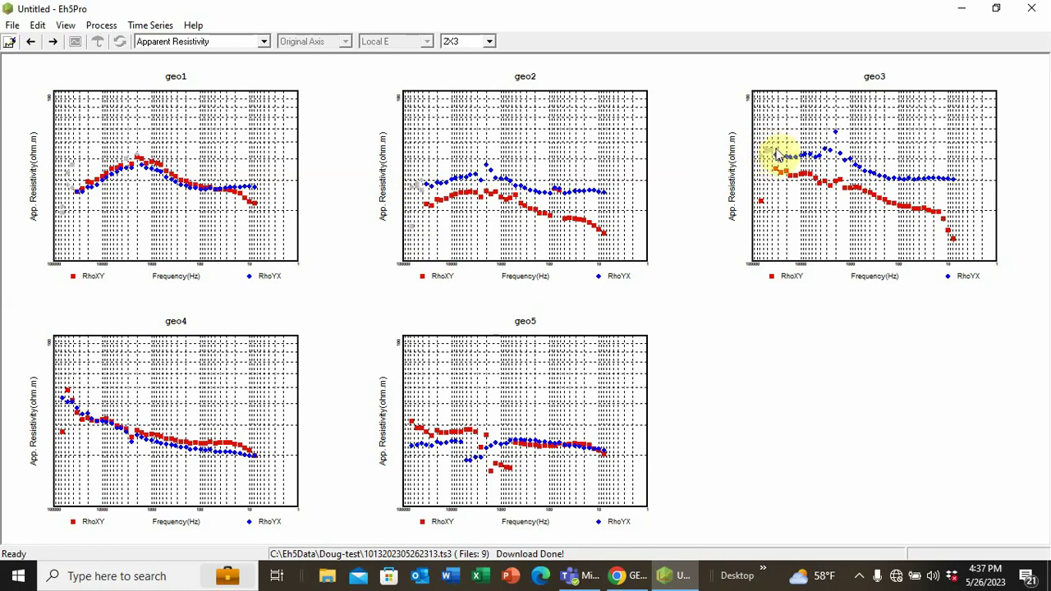
{"action": "left_click", "coordinate": [835, 132]}
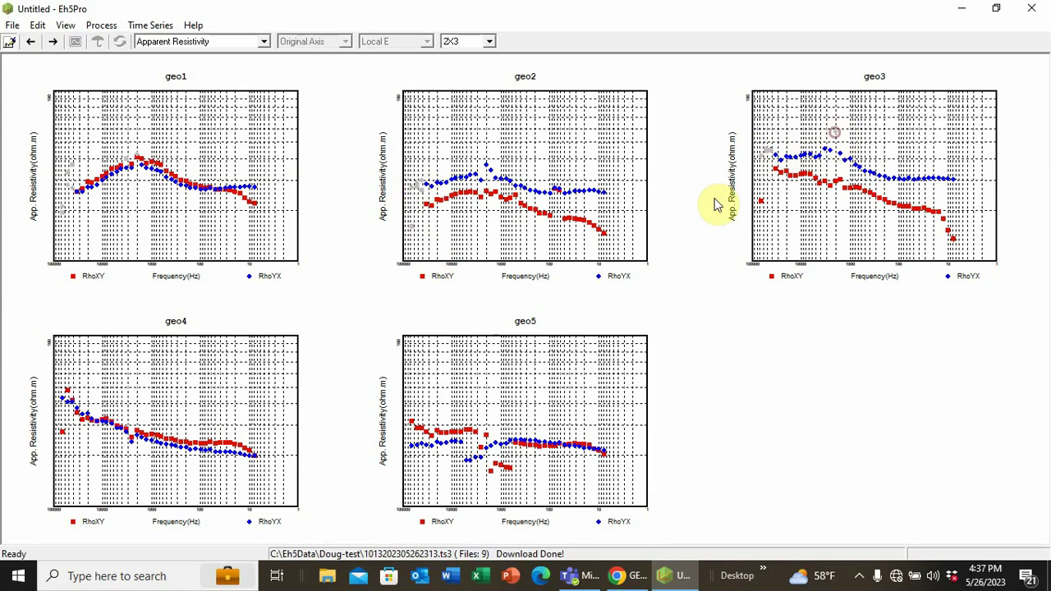
{"action": "left_click", "coordinate": [763, 202]}
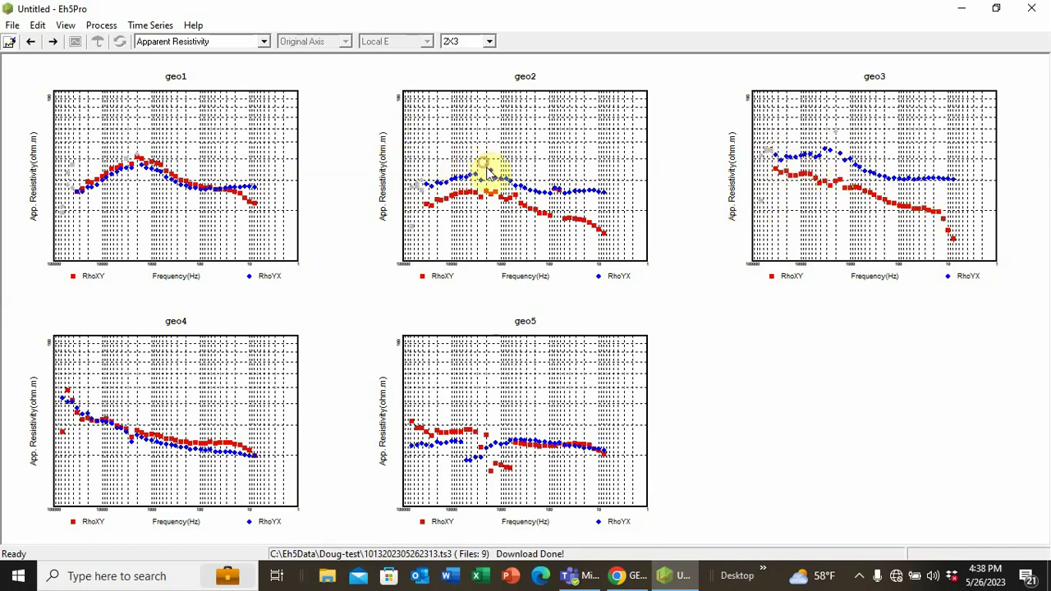
{"action": "left_click", "coordinate": [827, 149]}
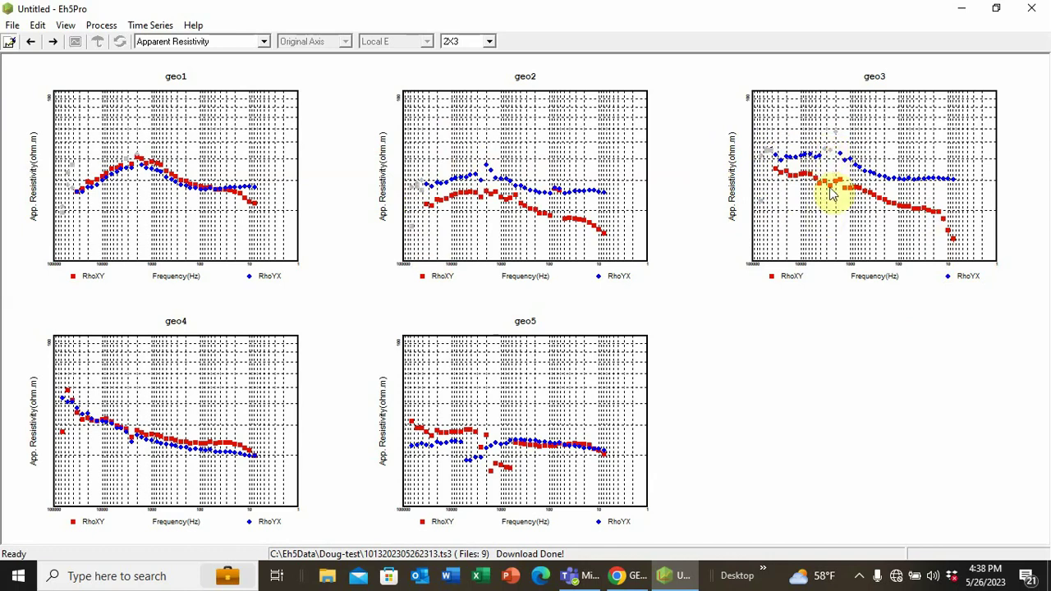
Mask the outlying apparent resistivity points of geo4 and the low RhoXY and RhoYX clusters of geo5.
{"action": "left_click", "coordinate": [63, 430]}
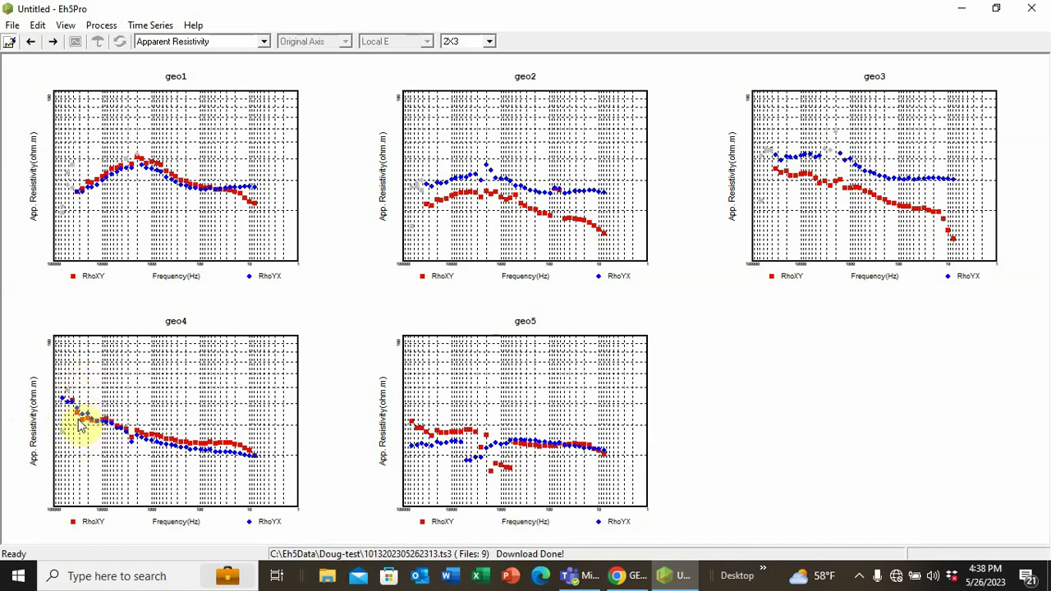
{"action": "left_click", "coordinate": [130, 444]}
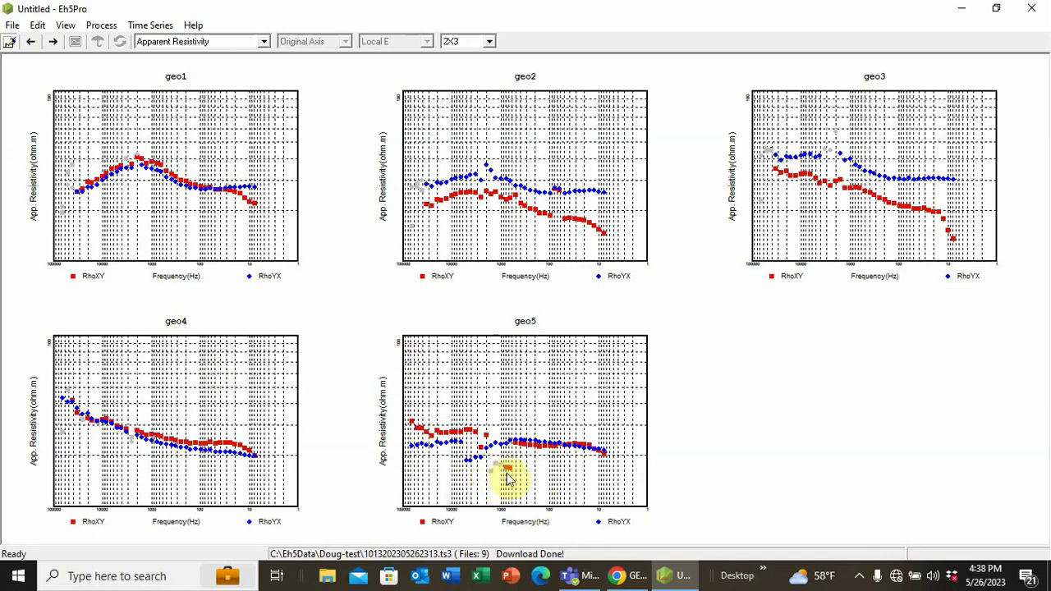
{"action": "mouse_move", "coordinate": [510, 475]}
{"action": "left_mouse_down"}
{"action": "mouse_move", "coordinate": [465, 443]}
{"action": "mouse_move", "coordinate": [479, 454]}
{"action": "left_mouse_up"}
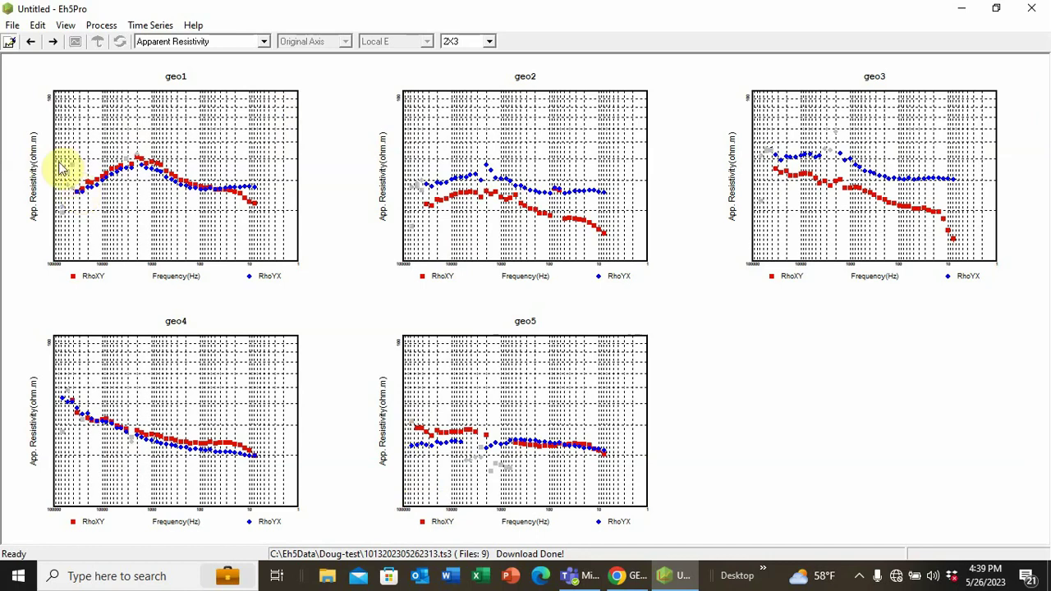
Display the impedance phase plots and mask the stray high-frequency PhsXY points of geo1, geo3 and geo4.
{"action": "left_click", "coordinate": [263, 42]}
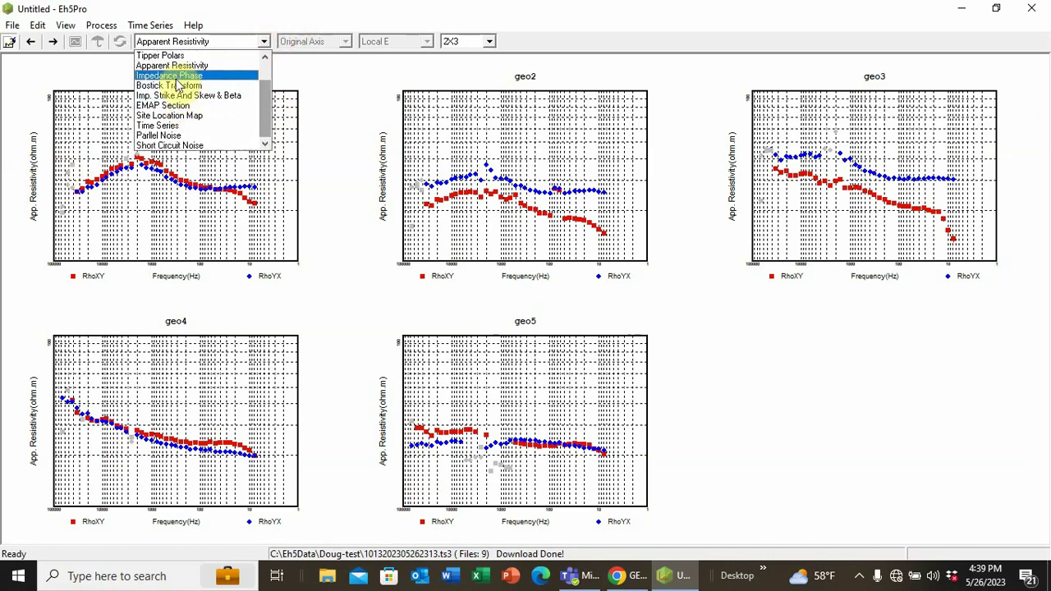
{"action": "left_click", "coordinate": [177, 78]}
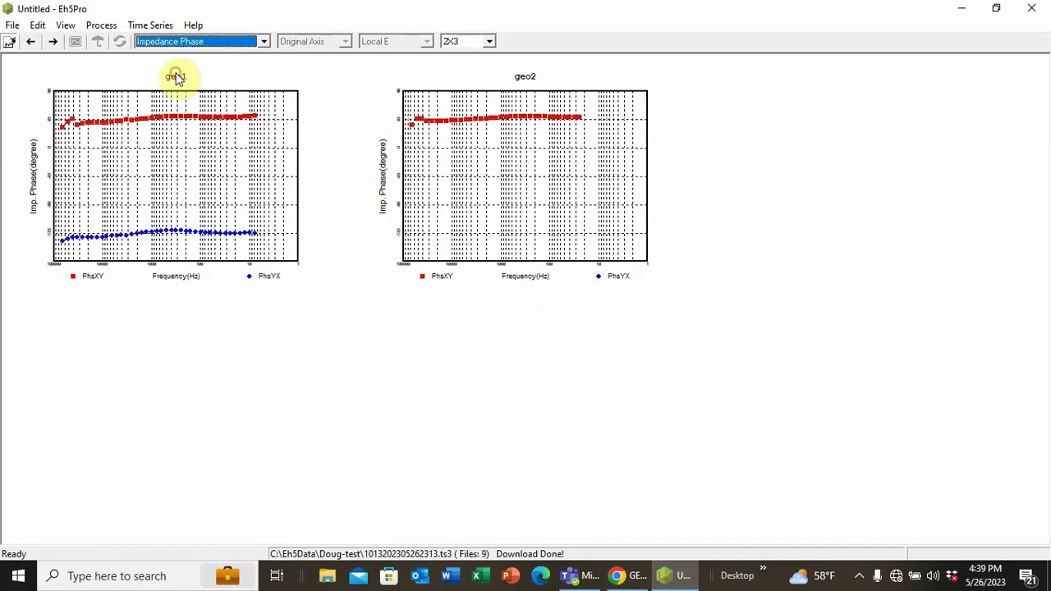
{"action": "left_click", "coordinate": [72, 120]}
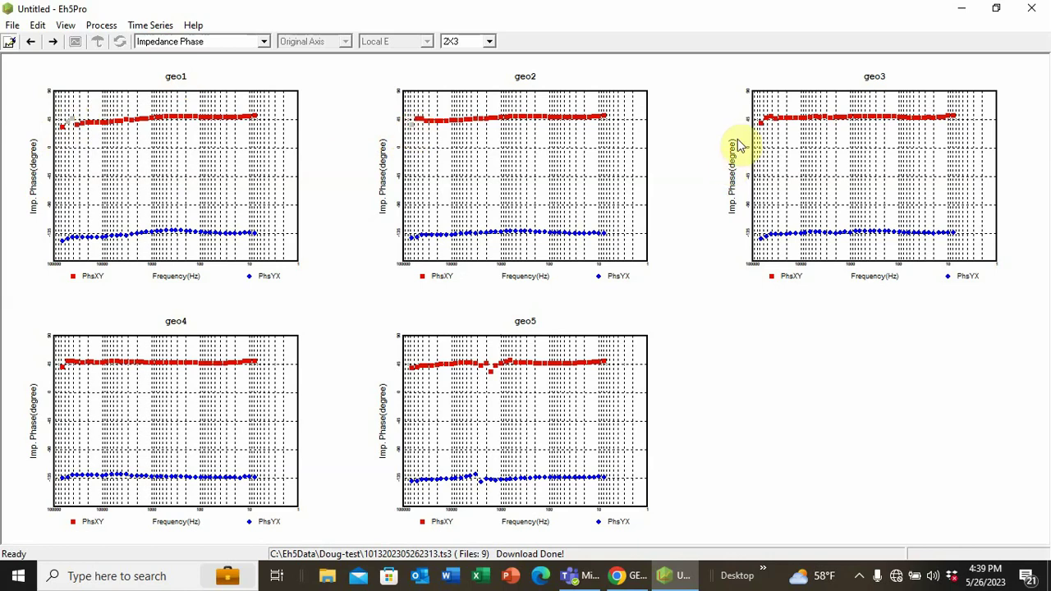
{"action": "left_click", "coordinate": [760, 125]}
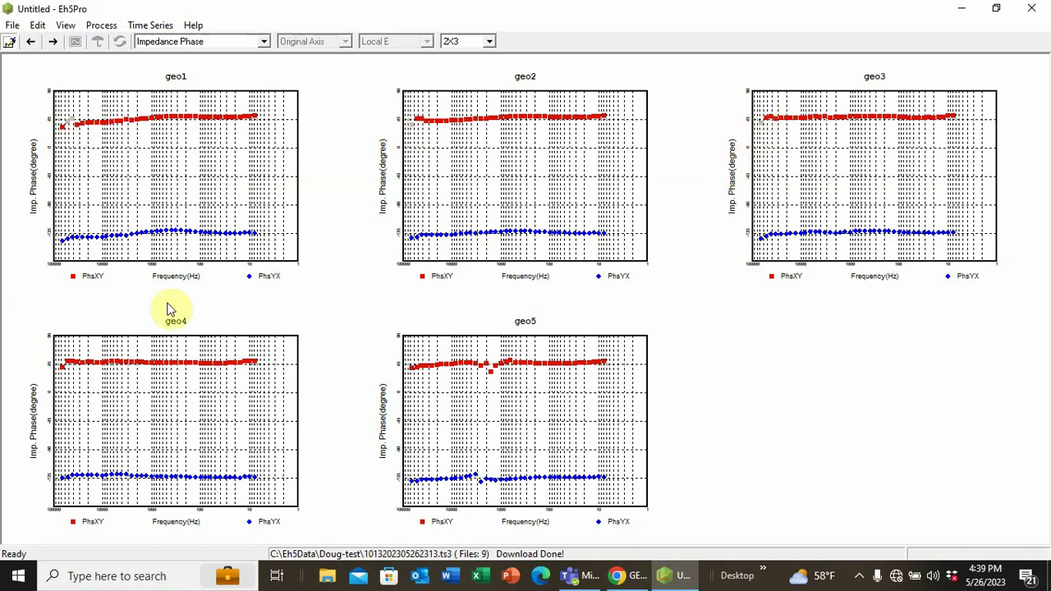
{"action": "left_click", "coordinate": [63, 371]}
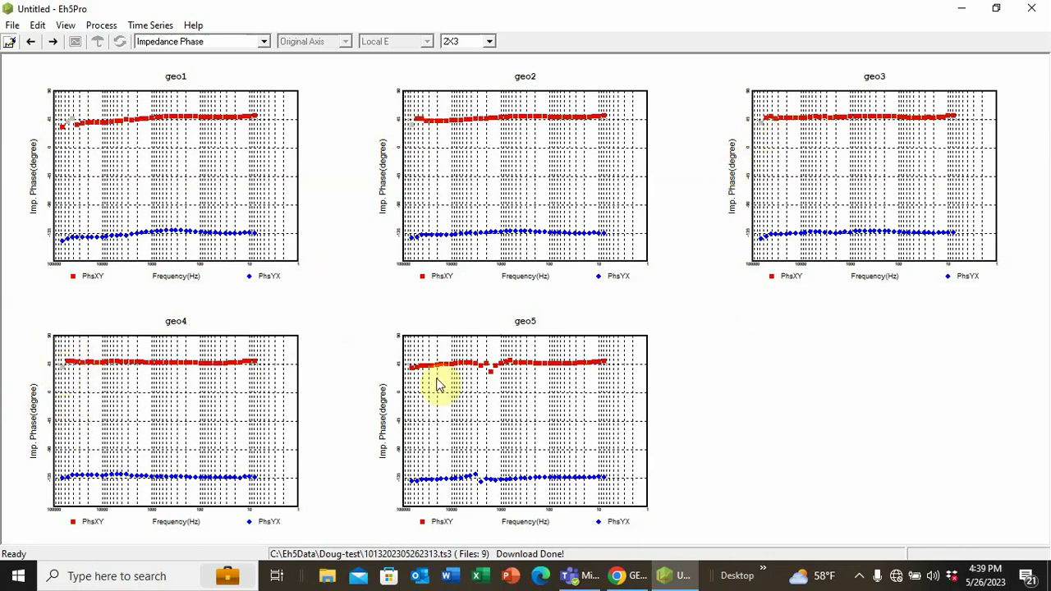
Mask the outlying PhsXY and PhsYX points of geo5 and the high-frequency PhsXY points of geo2.
{"action": "left_click", "coordinate": [489, 372]}
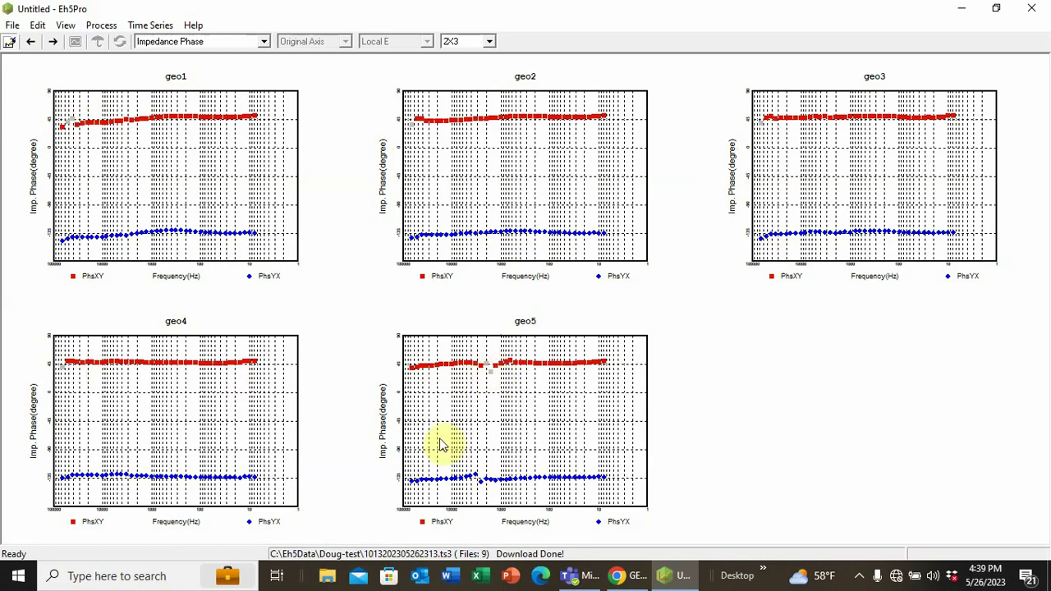
{"action": "left_click", "coordinate": [475, 475]}
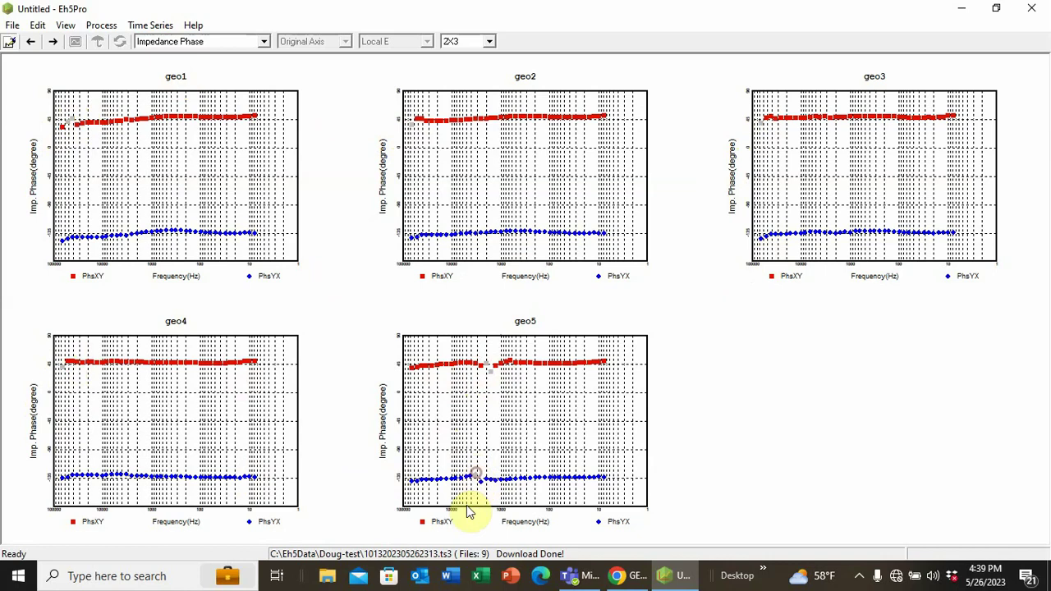
{"action": "left_click", "coordinate": [479, 480]}
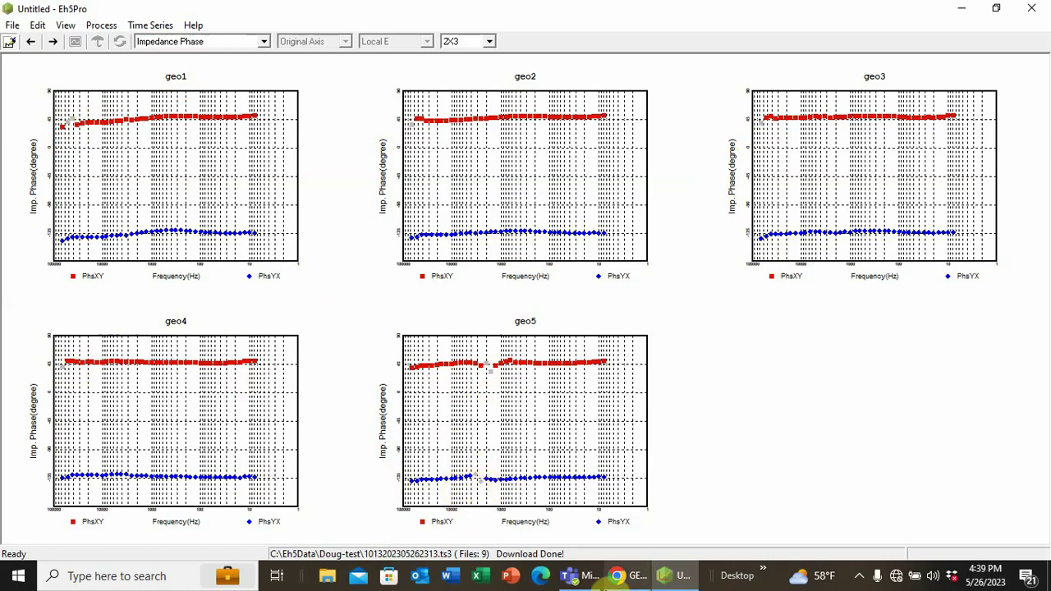
{"action": "mouse_move", "coordinate": [607, 581]}
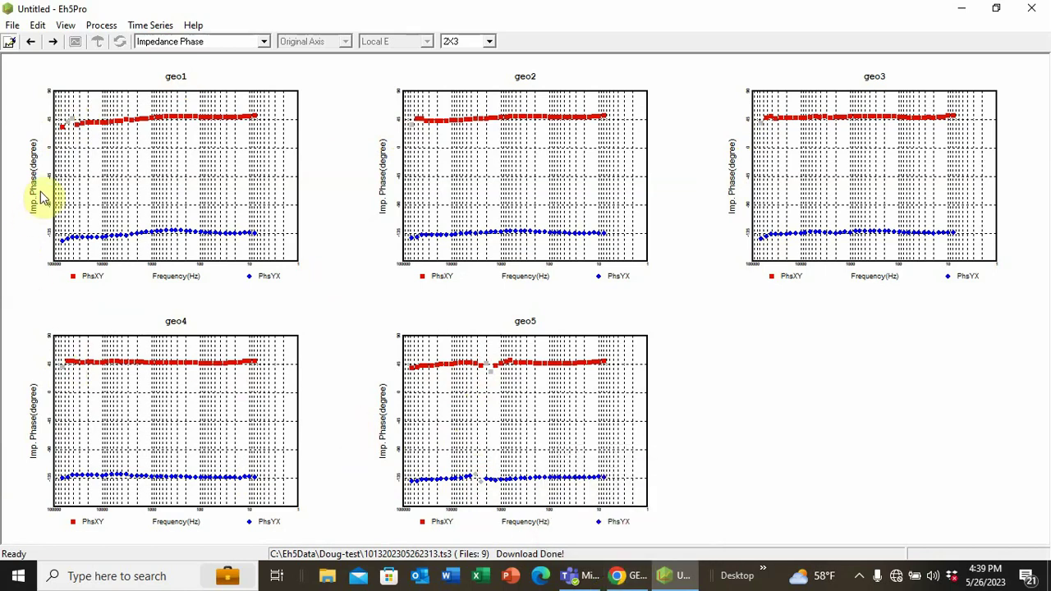
{"action": "left_click", "coordinate": [420, 119]}
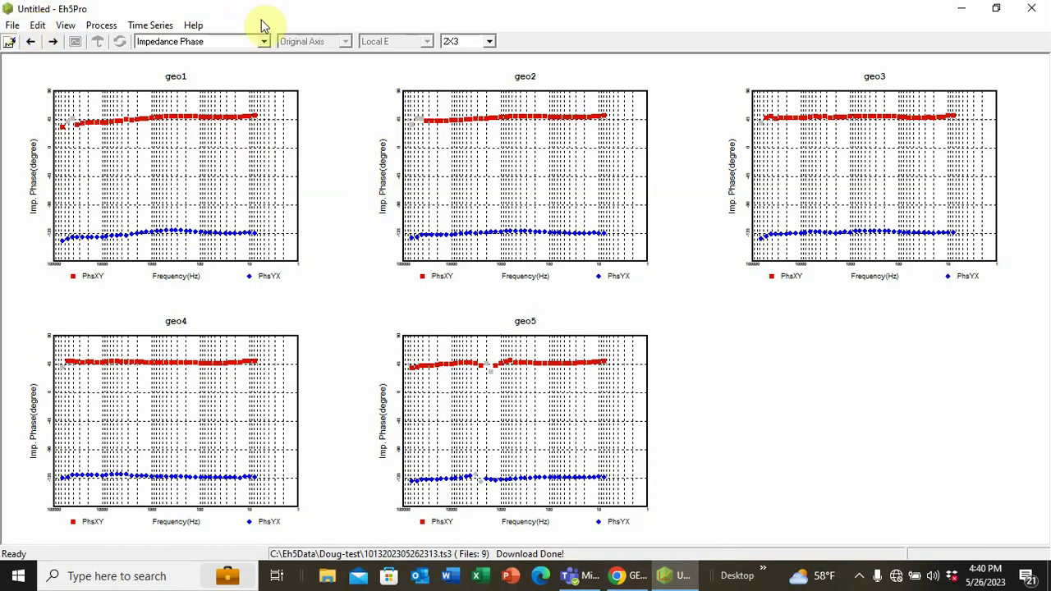
View the Bostick transform plots of all sites and open the impedance curves of geo5.
{"action": "left_click", "coordinate": [264, 44]}
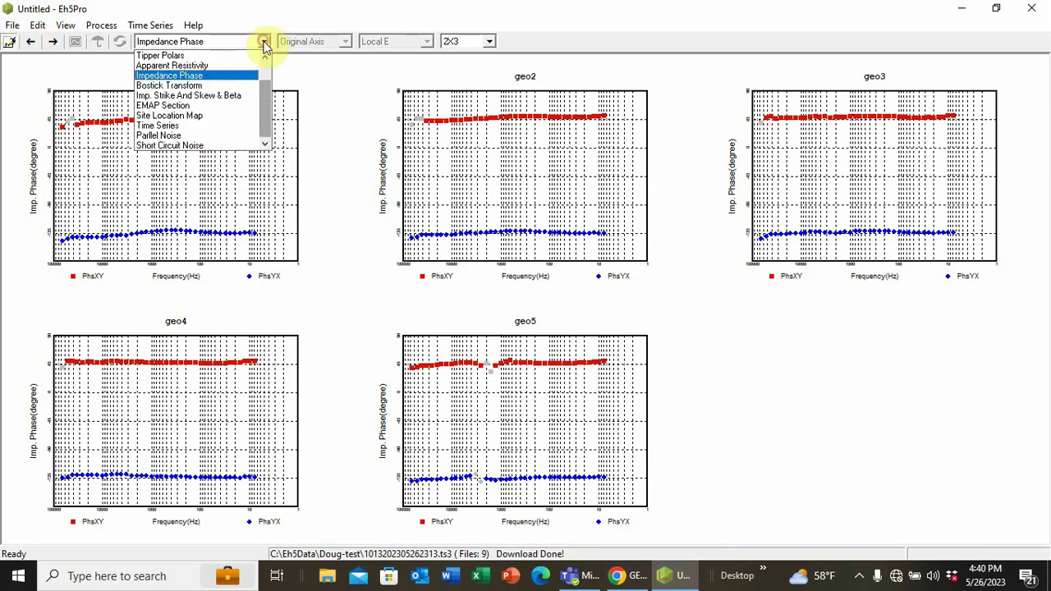
{"action": "left_click", "coordinate": [182, 86]}
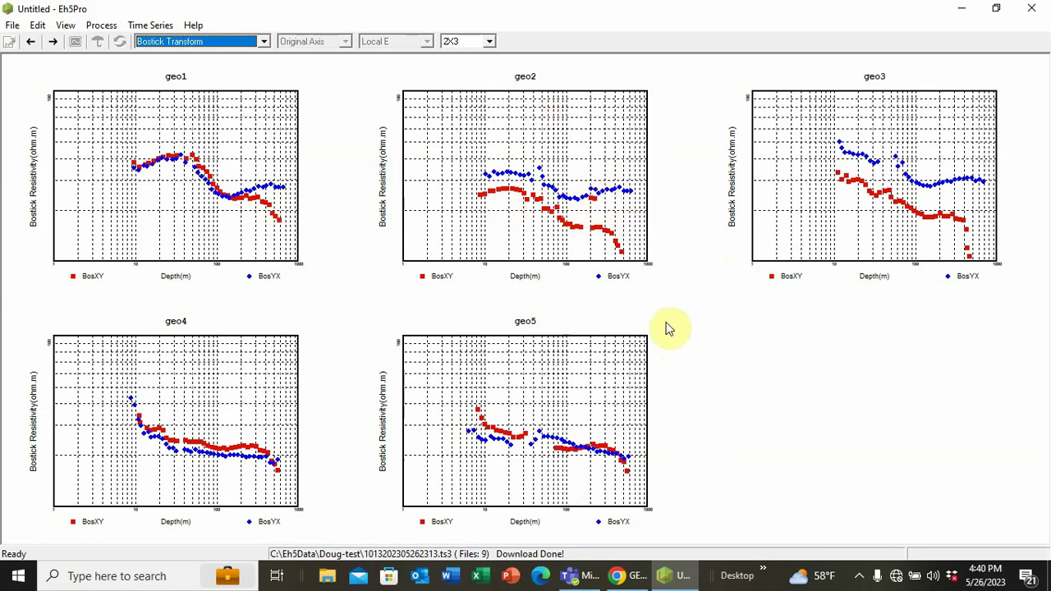
{"action": "left_click", "coordinate": [262, 41]}
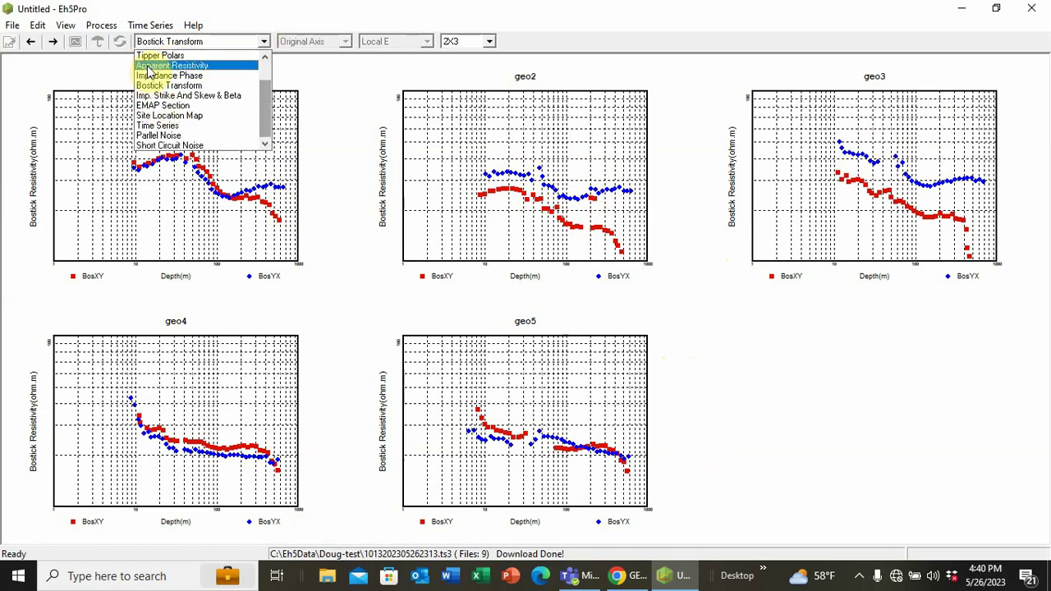
{"action": "left_click_drag", "start_coordinate": [264, 104], "coordinate": [264, 90]}
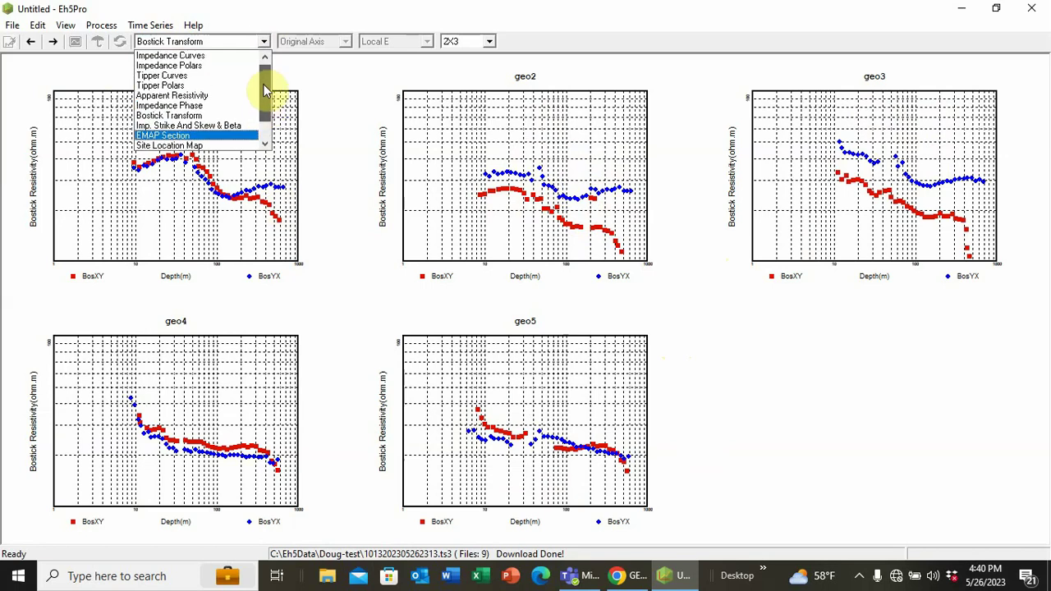
{"action": "left_click", "coordinate": [149, 56]}
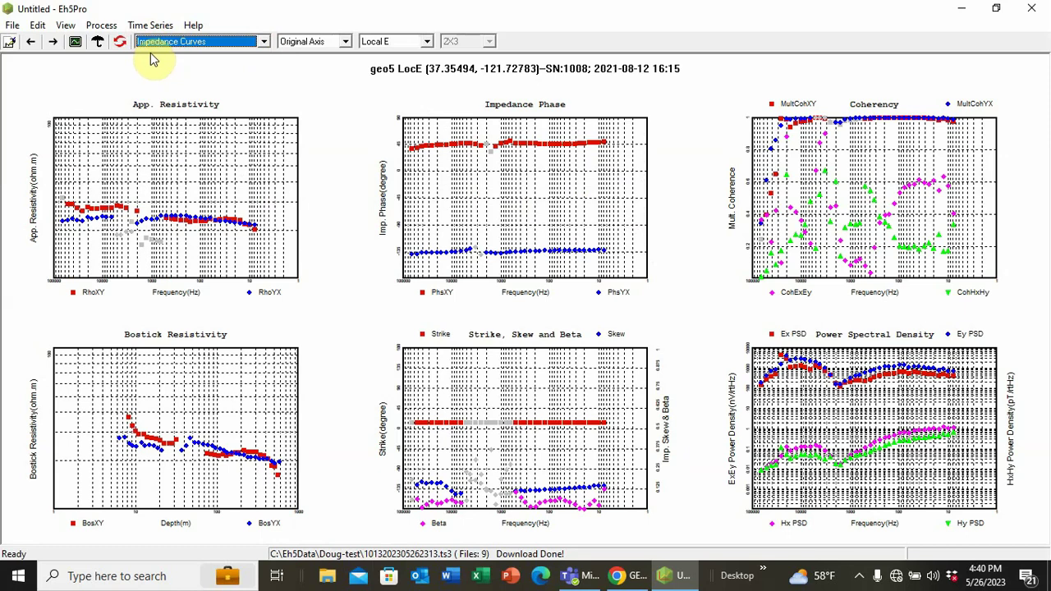
Mask the stray RhoYX points between 1000 and 10000 Hz in geo5's apparent resistivity plot and update the curves.
{"action": "left_click", "coordinate": [135, 231]}
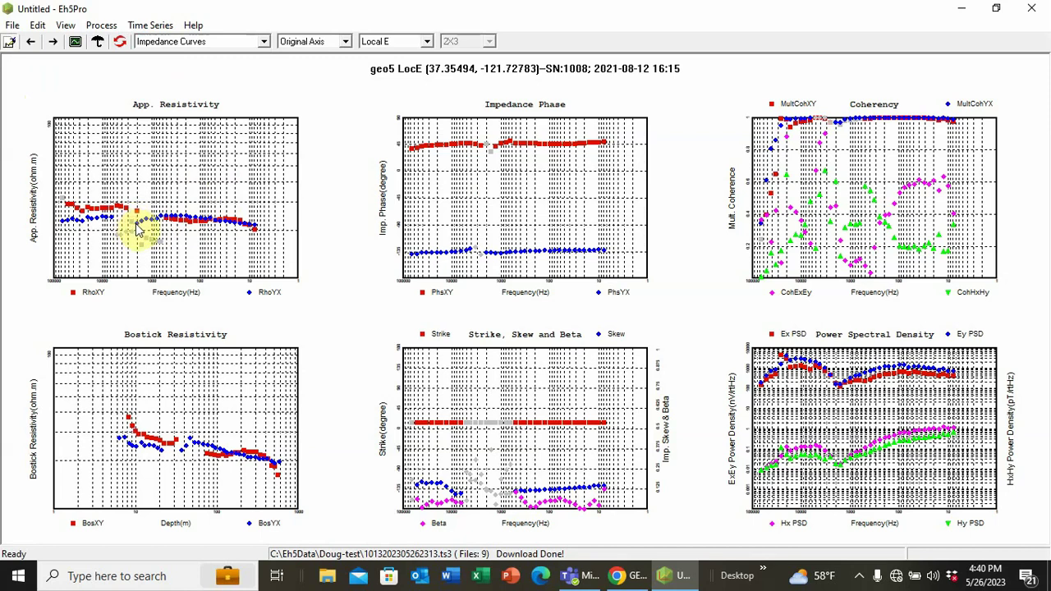
{"action": "left_click", "coordinate": [140, 224]}
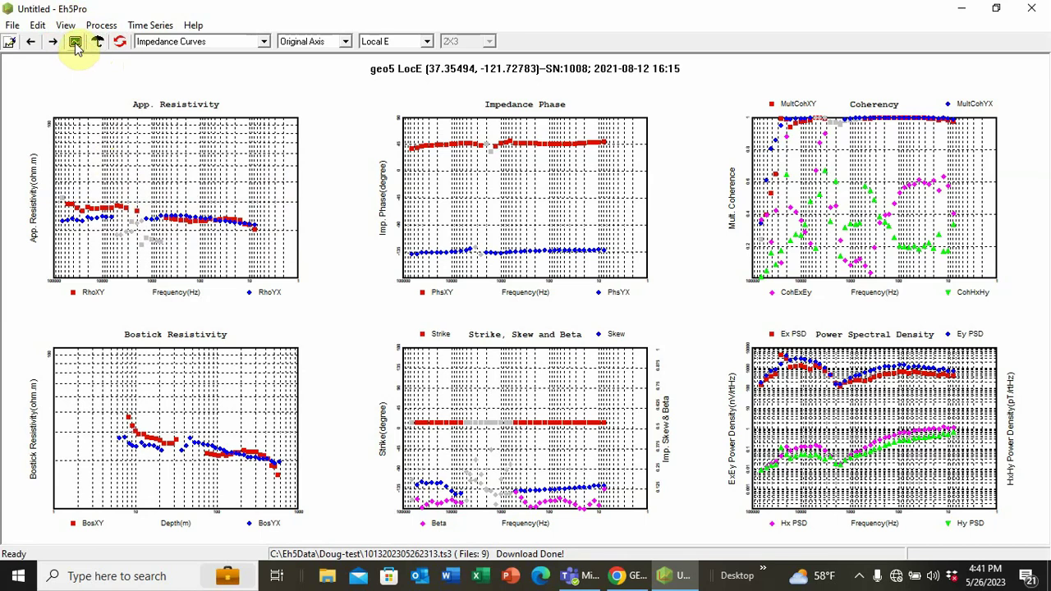
{"action": "left_click", "coordinate": [74, 42]}
{"action": "left_click", "coordinate": [75, 43]}
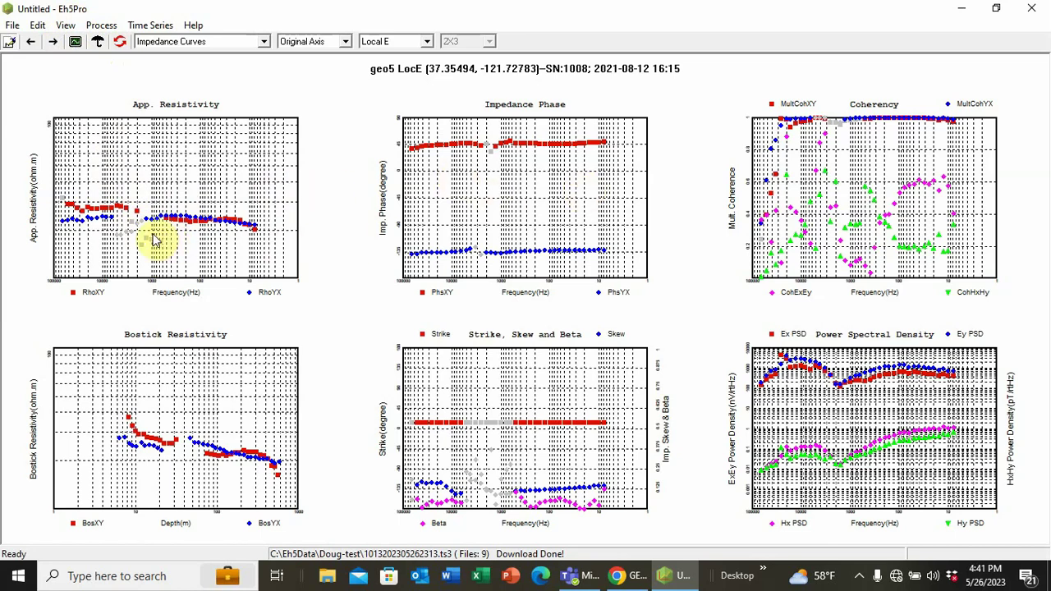
Mask the lowest-frequency RhoXY point of geo5, update the curves and advance to the impedance curves of geo1.
{"action": "left_click", "coordinate": [254, 235]}
{"action": "left_click", "coordinate": [255, 234]}
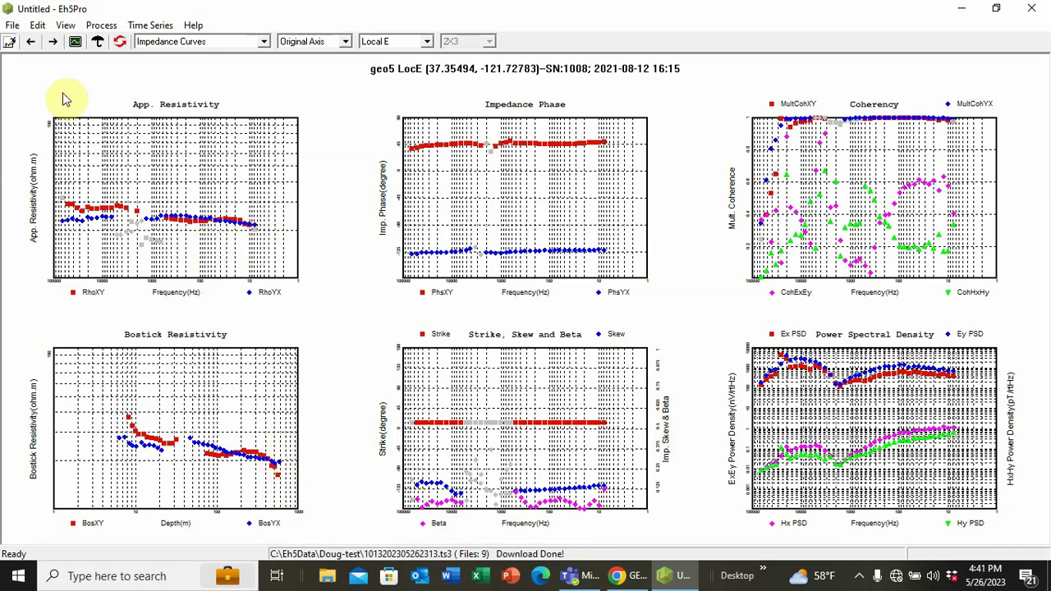
{"action": "left_click", "coordinate": [74, 42]}
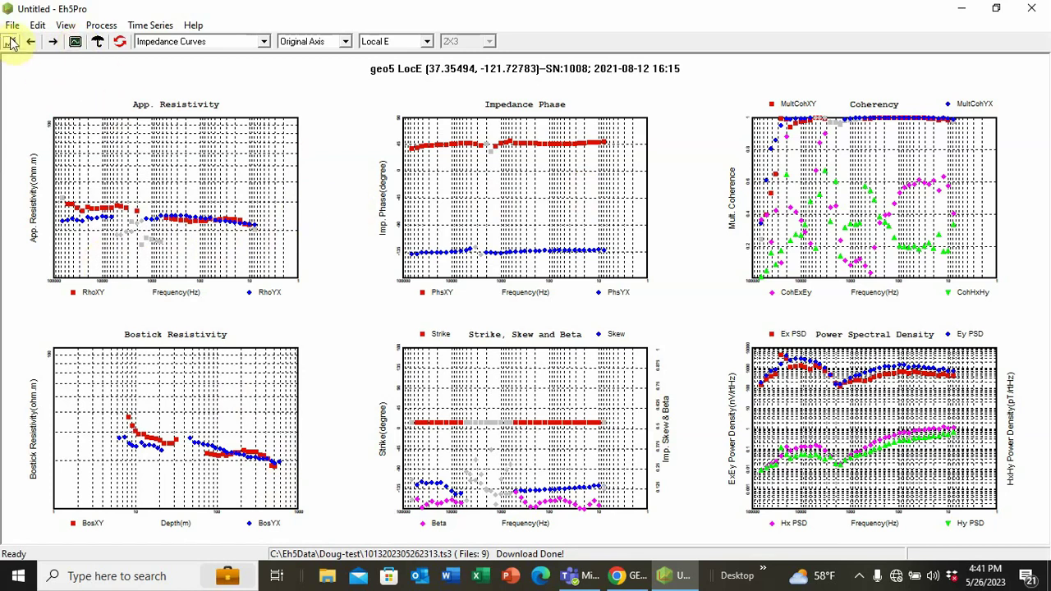
{"action": "left_click", "coordinate": [52, 43]}
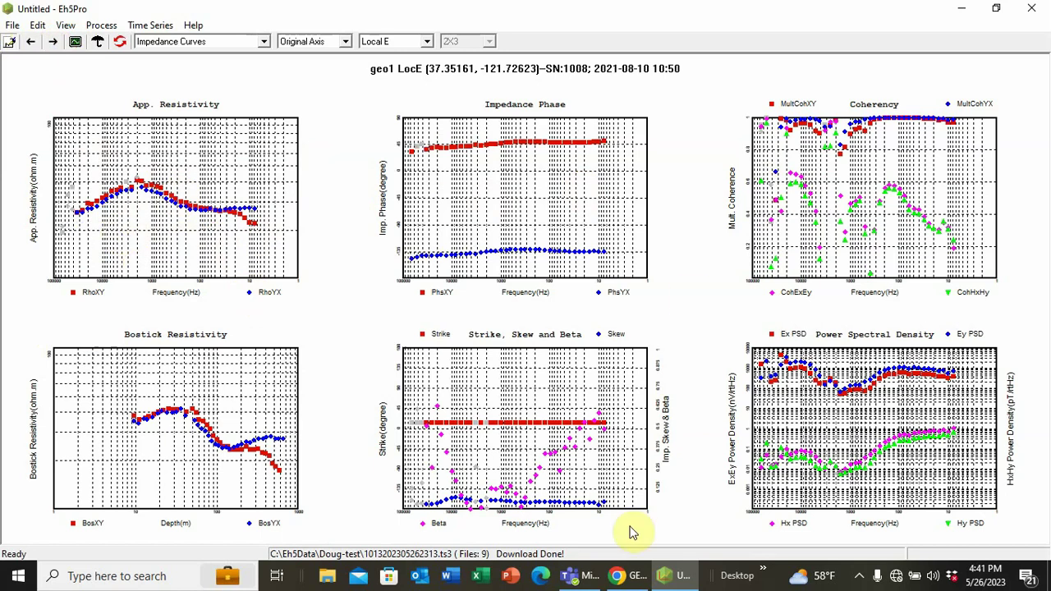
Advance to geo2, mask the stray RhoXY points near 100 Hz in its apparent resistivity plot and update the curves.
{"action": "left_click", "coordinate": [51, 43]}
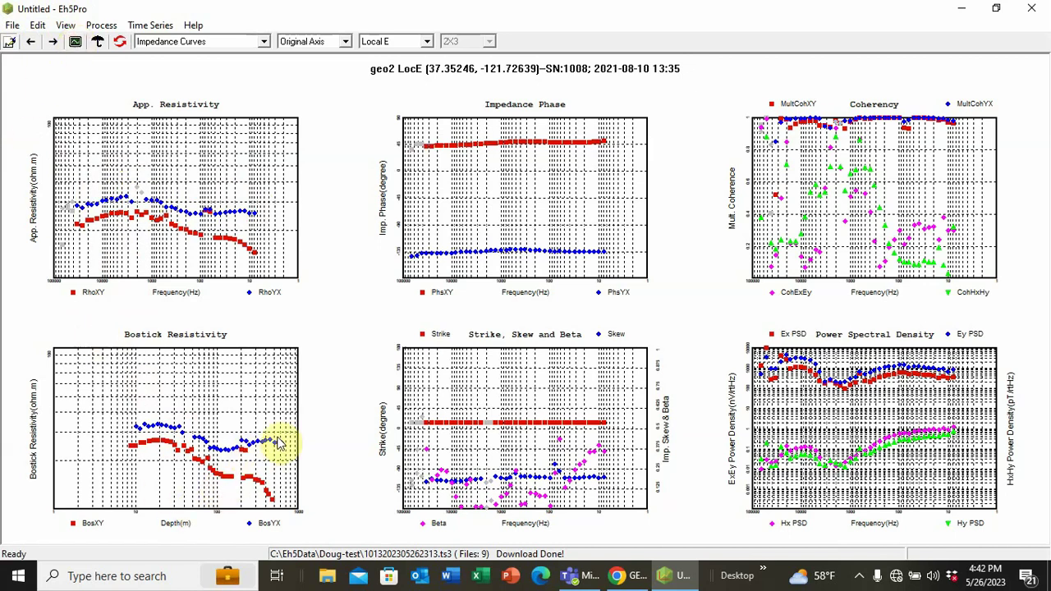
{"action": "left_click", "coordinate": [210, 215]}
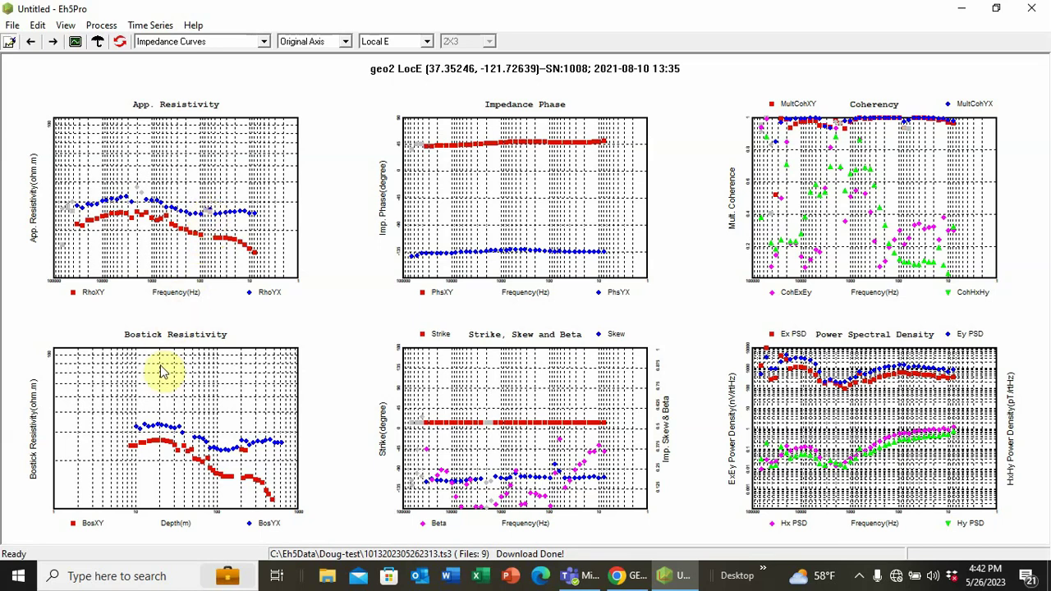
{"action": "left_click", "coordinate": [72, 45]}
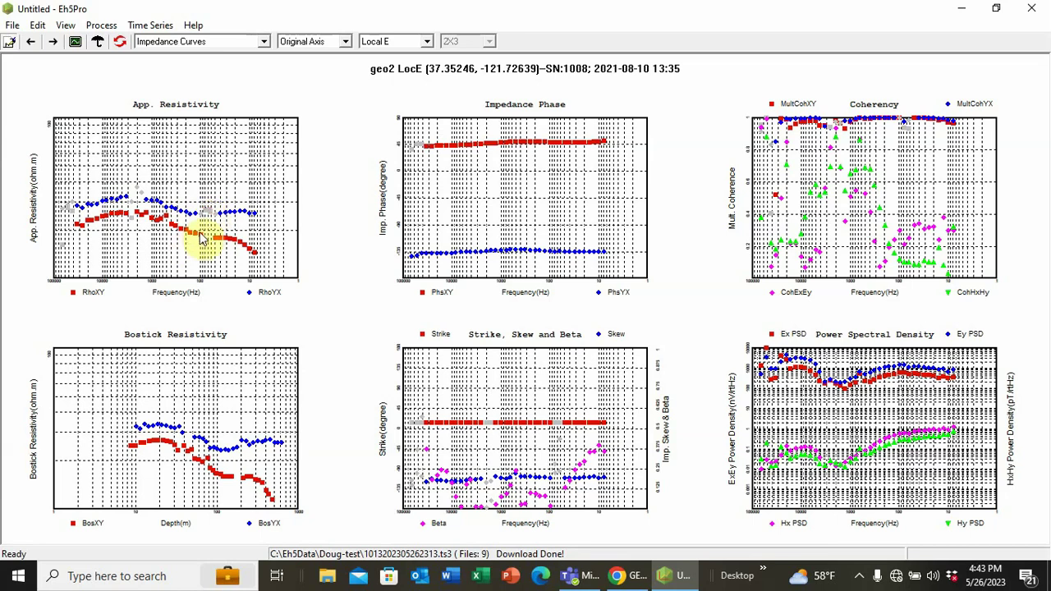
{"action": "left_click", "coordinate": [214, 219]}
{"action": "left_click_drag", "start_coordinate": [214, 220], "coordinate": [197, 232]}
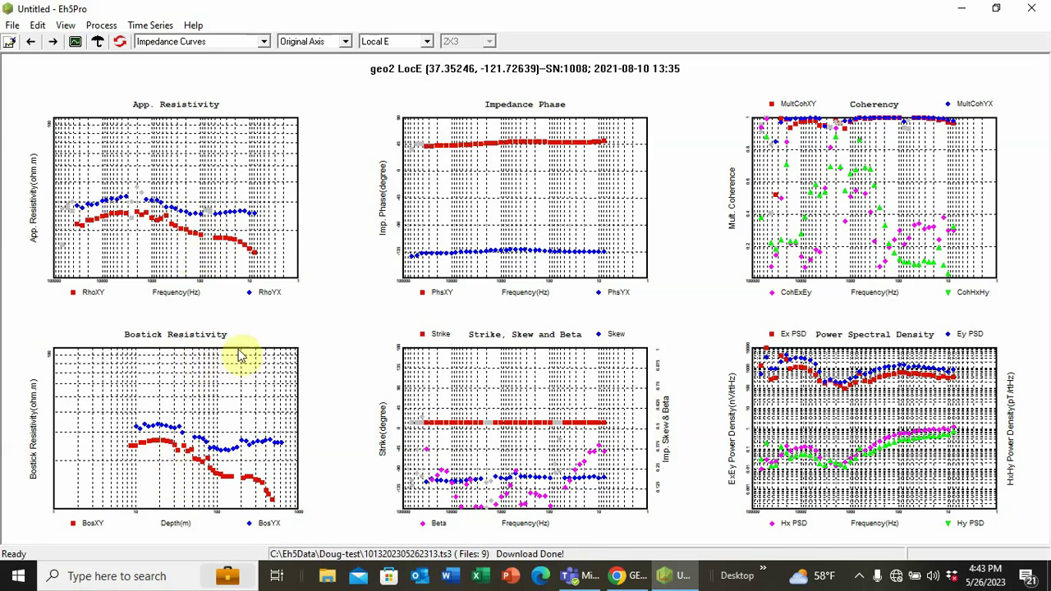
{"action": "left_click", "coordinate": [76, 42]}
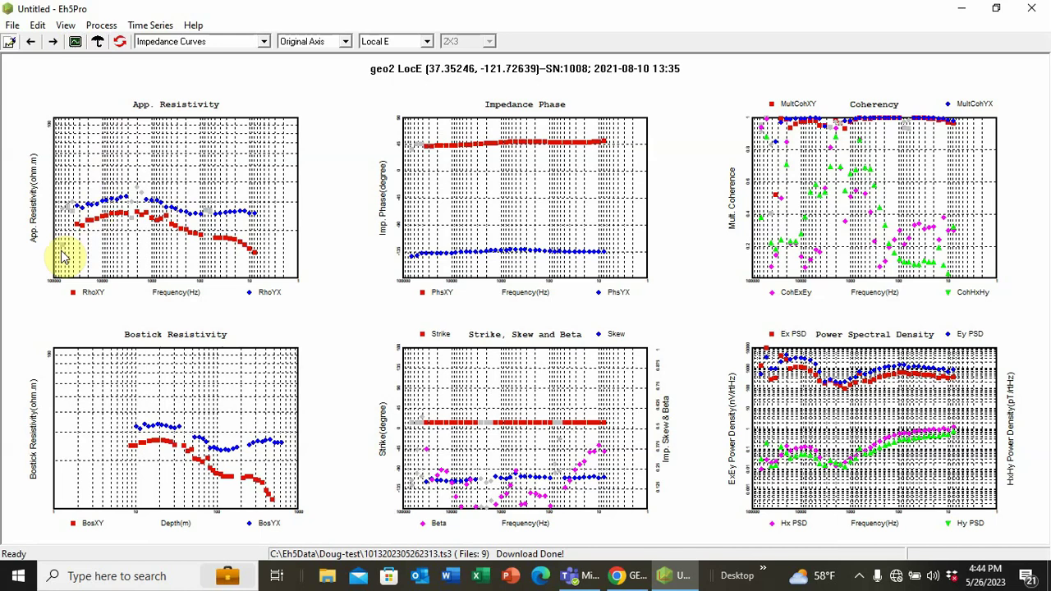
Advance to geo3, mask the lowest-frequency RhoXY points around 10 Hz and update the curves.
{"action": "left_click", "coordinate": [53, 46]}
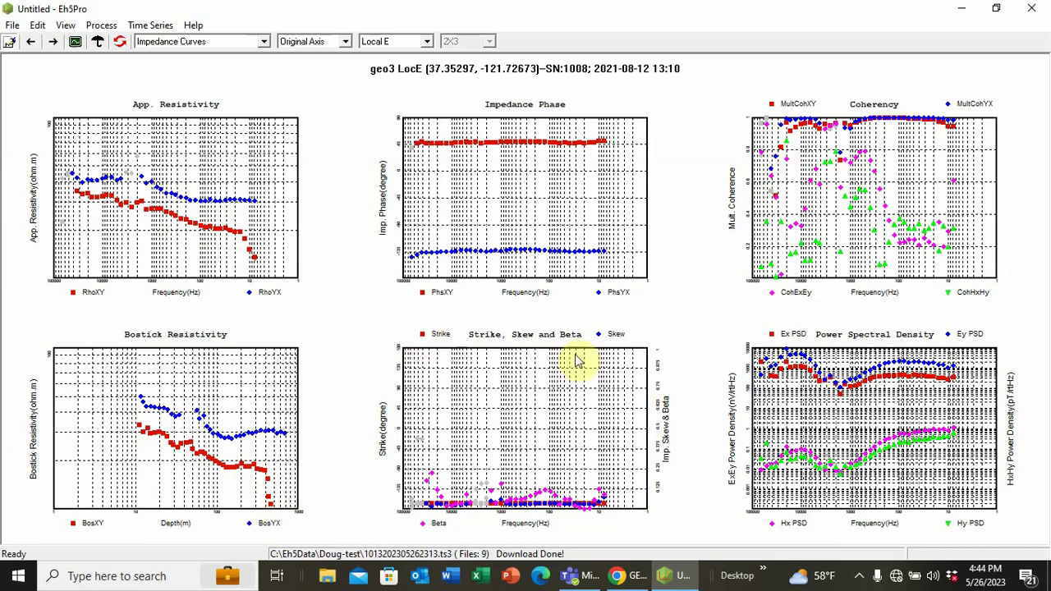
{"action": "left_click", "coordinate": [244, 237]}
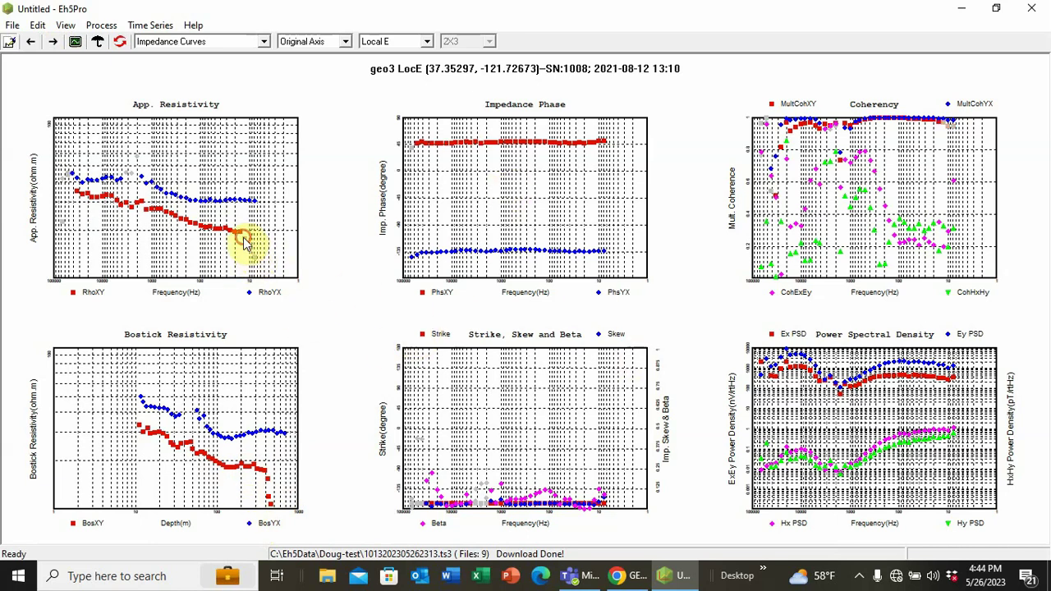
{"action": "left_click", "coordinate": [76, 44]}
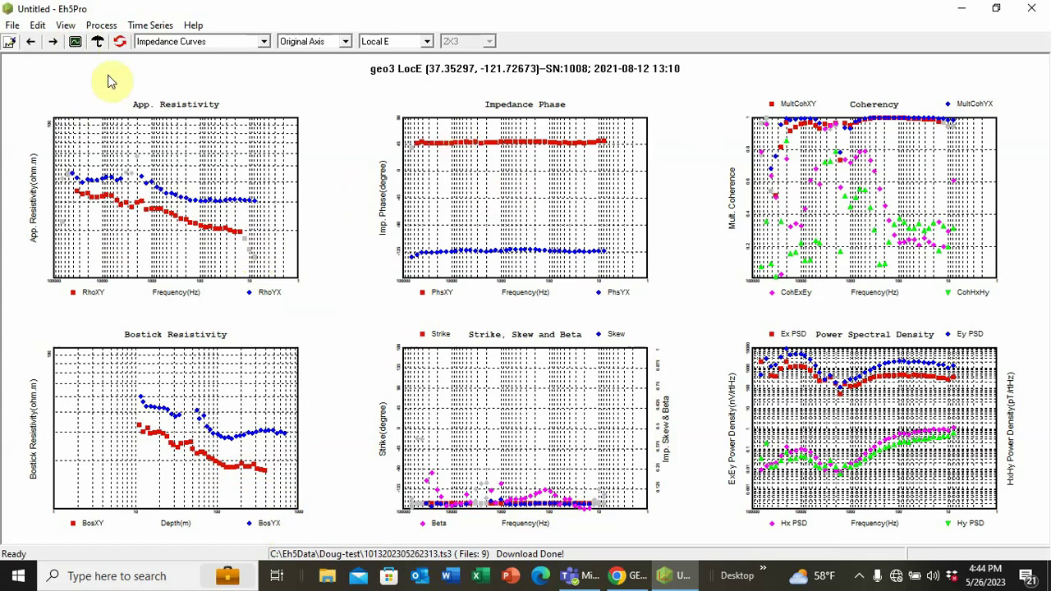
Review the impedance curves of all sites from geo4 through geo5 and return to geo1.
{"action": "left_click", "coordinate": [52, 42]}
{"action": "left_click", "coordinate": [53, 42]}
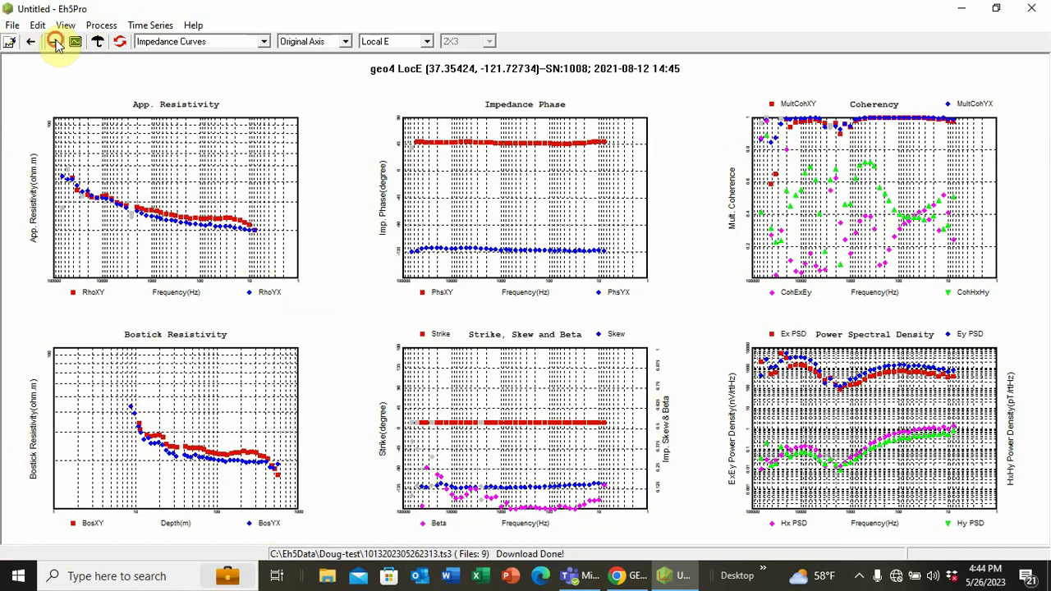
{"action": "left_click", "coordinate": [52, 42]}
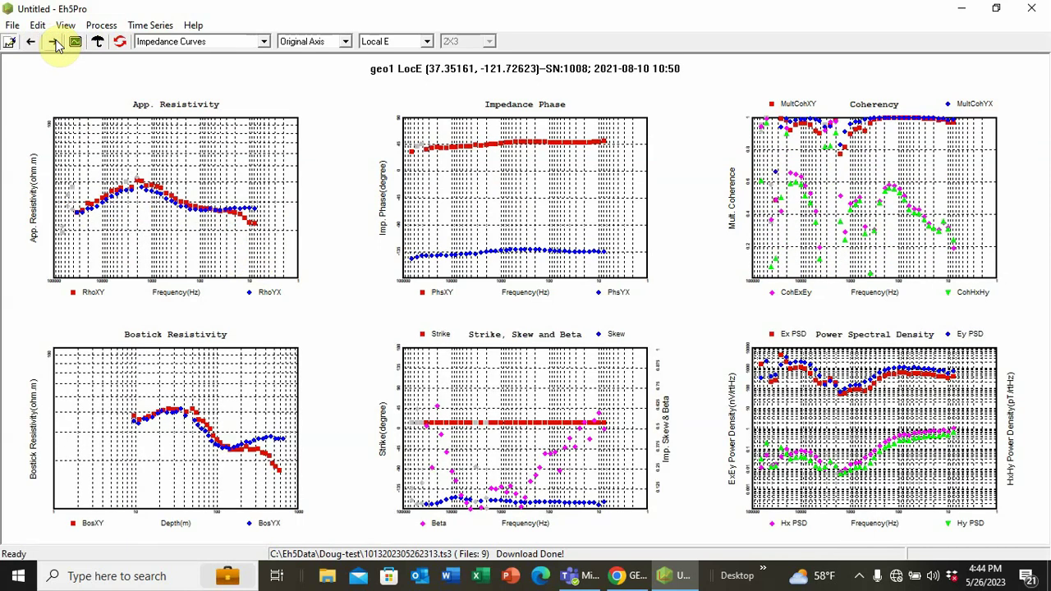
{"action": "left_click", "coordinate": [54, 42]}
{"action": "left_click", "coordinate": [53, 42]}
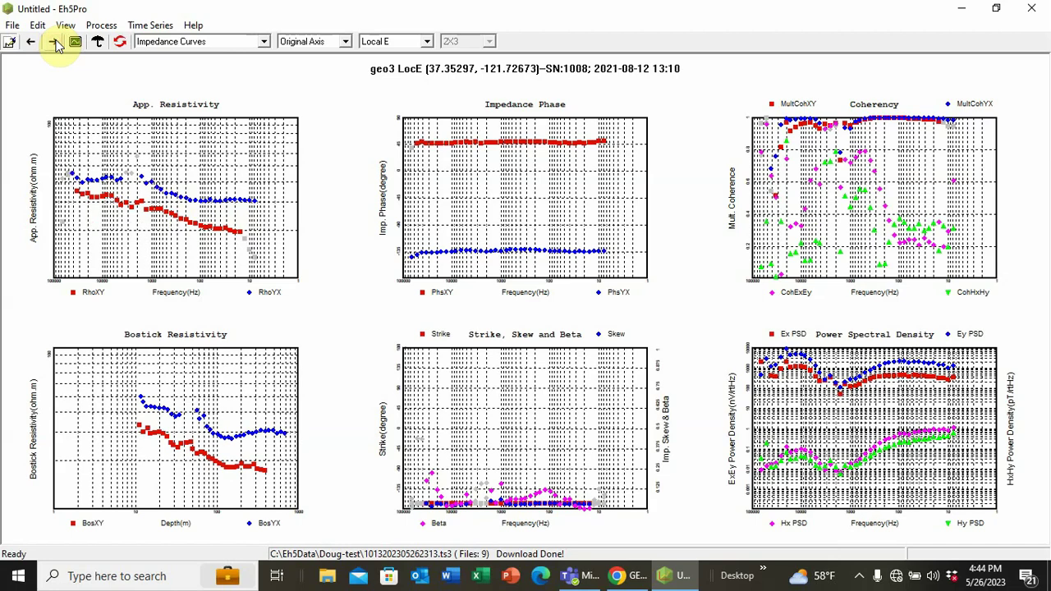
{"action": "left_click", "coordinate": [54, 43]}
{"action": "left_click", "coordinate": [54, 42]}
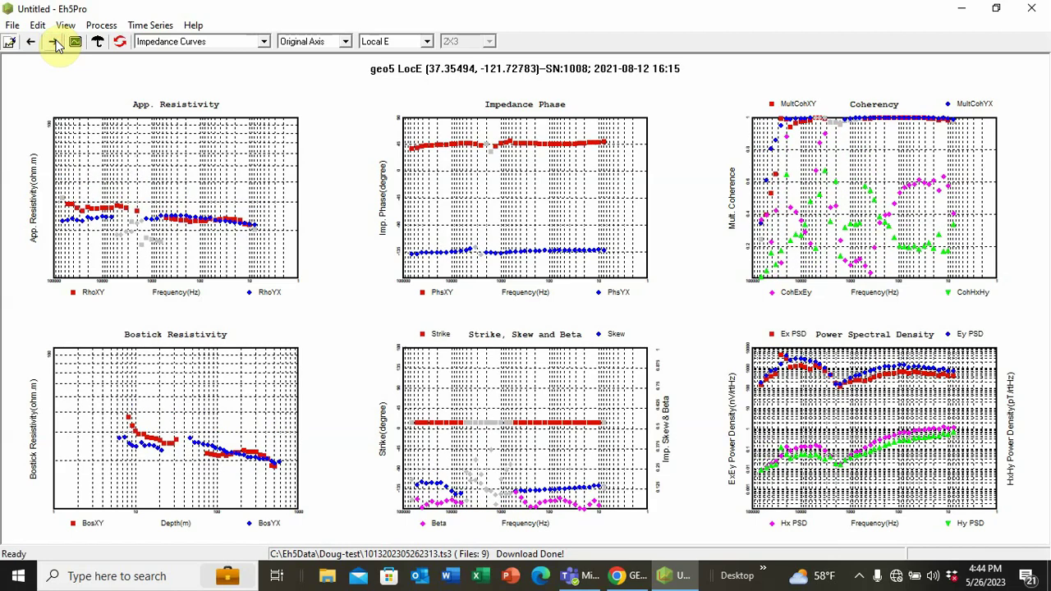
{"action": "left_click", "coordinate": [54, 42]}
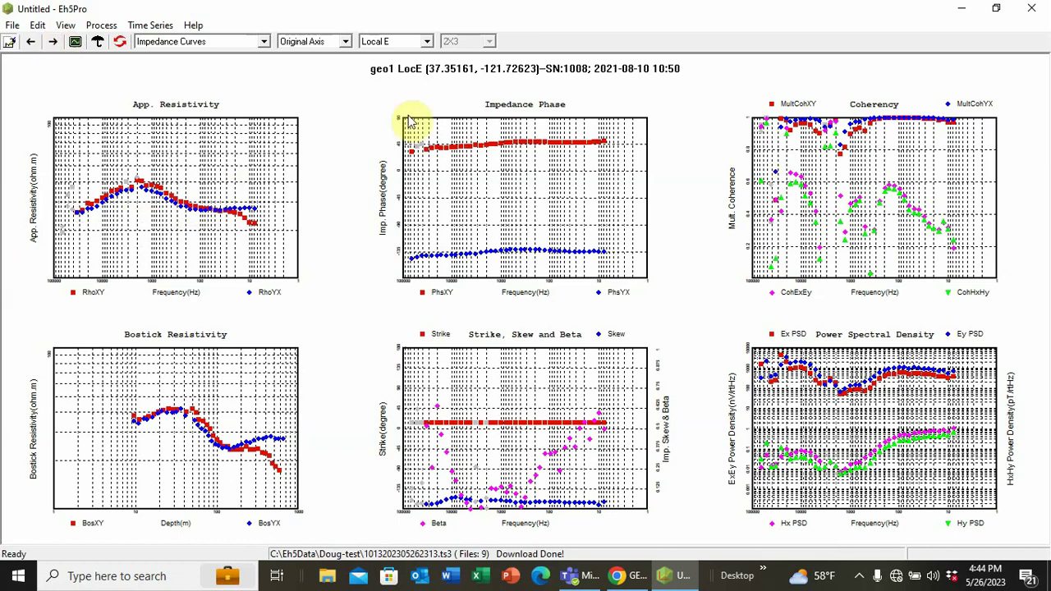
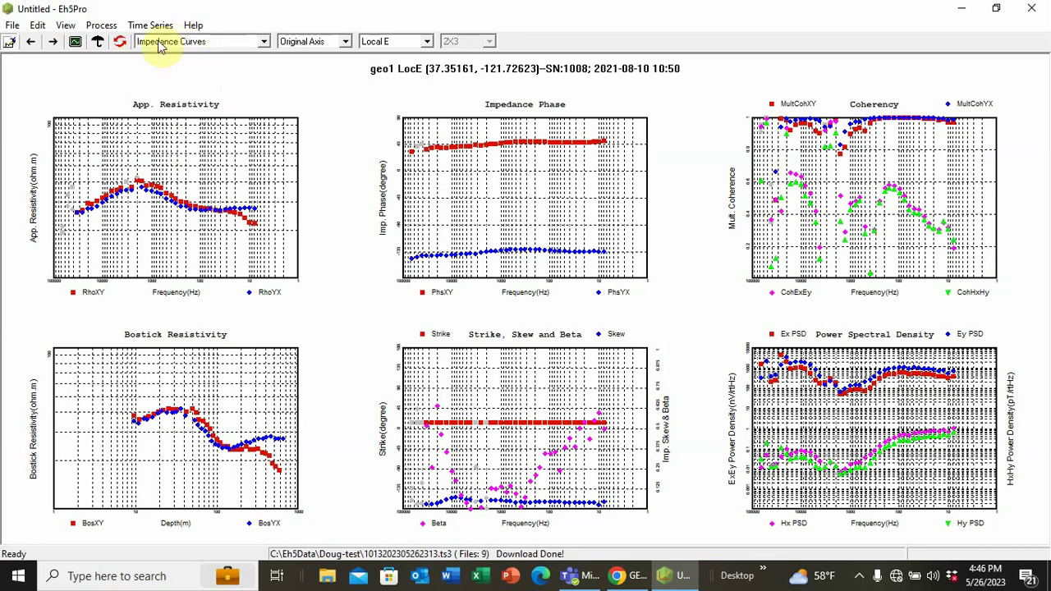
Display the EMAP section with all sites rotated to the profile azimuth.
{"action": "left_click", "coordinate": [262, 43]}
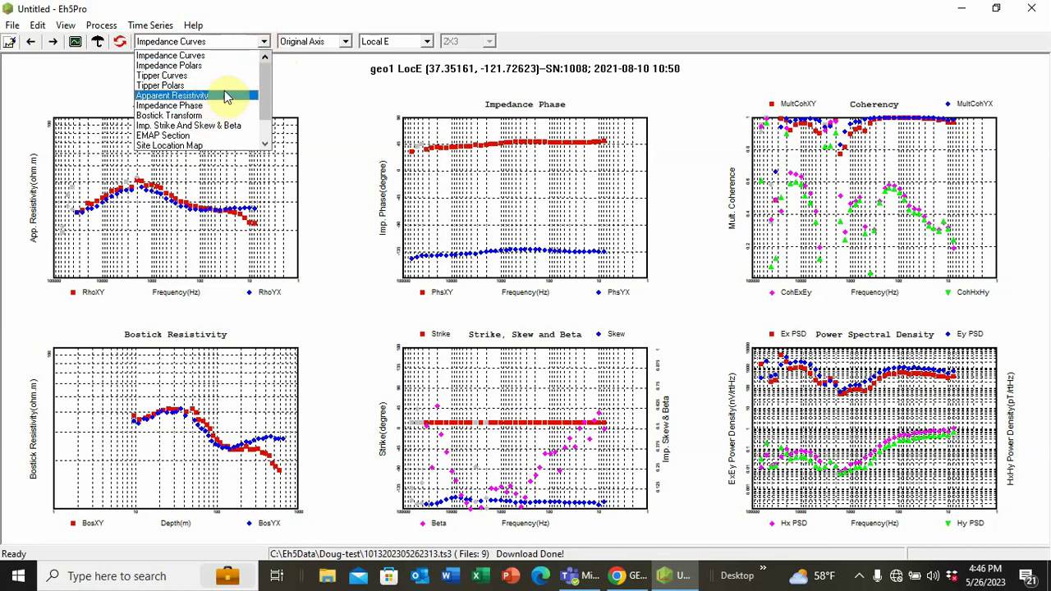
{"action": "left_click_drag", "start_coordinate": [265, 88], "coordinate": [265, 94]}
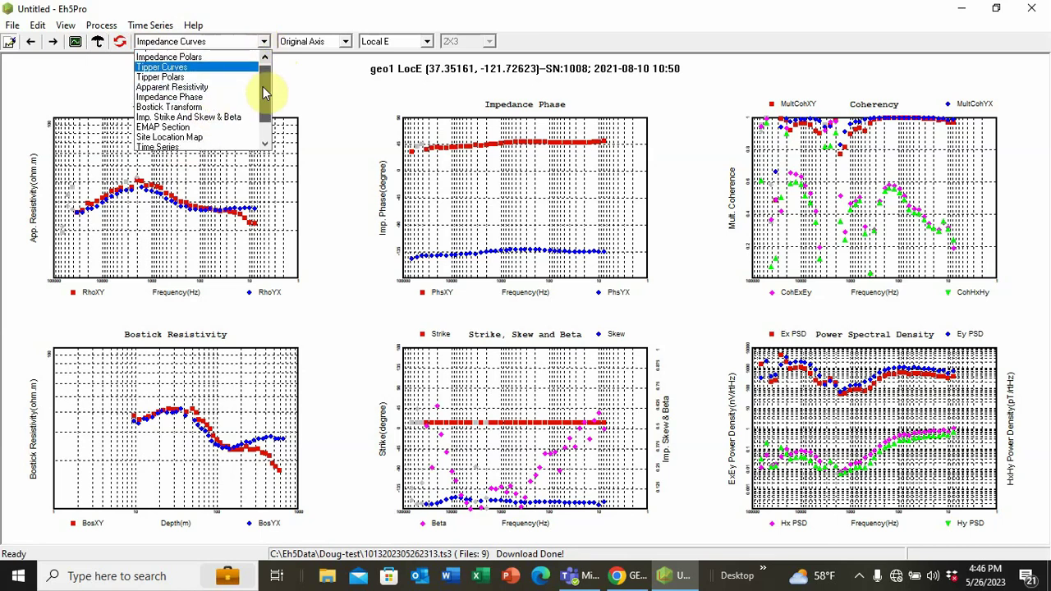
{"action": "left_click", "coordinate": [150, 126]}
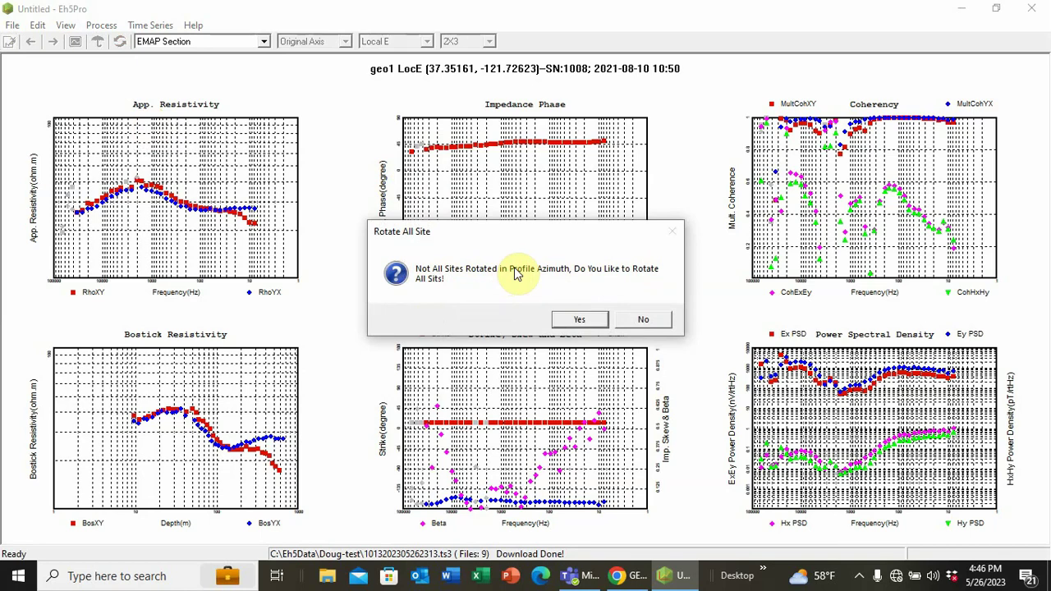
{"action": "left_click", "coordinate": [578, 320]}
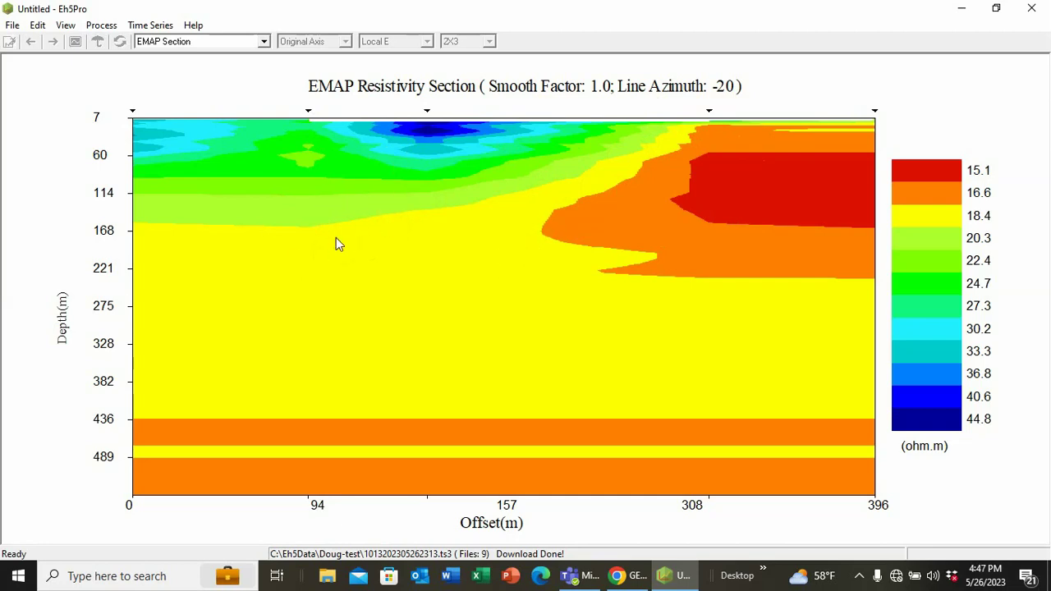
{"action": "left_click", "coordinate": [440, 245]}
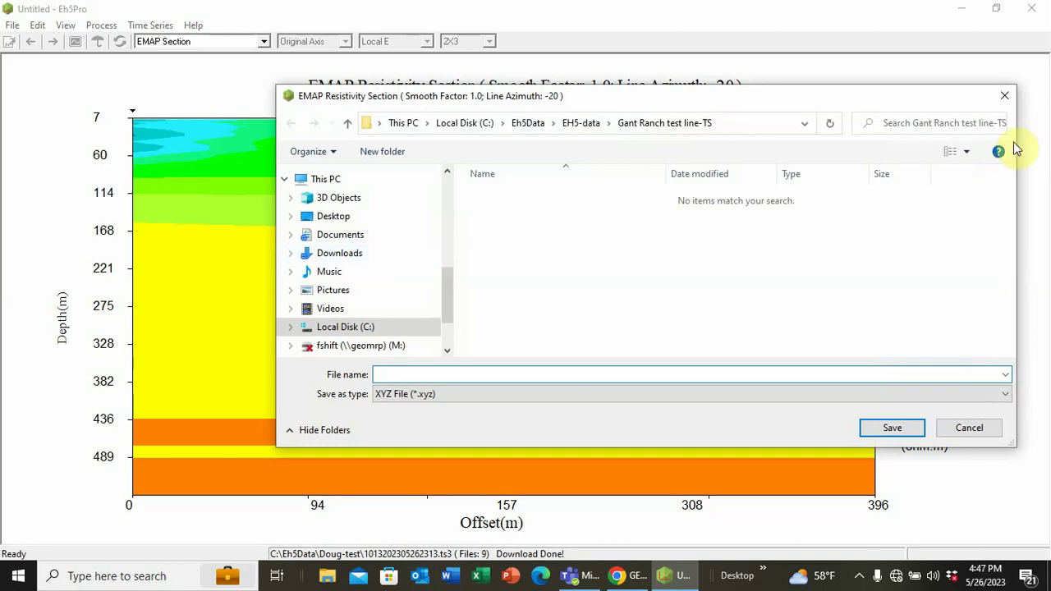
{"action": "left_click", "coordinate": [1003, 99]}
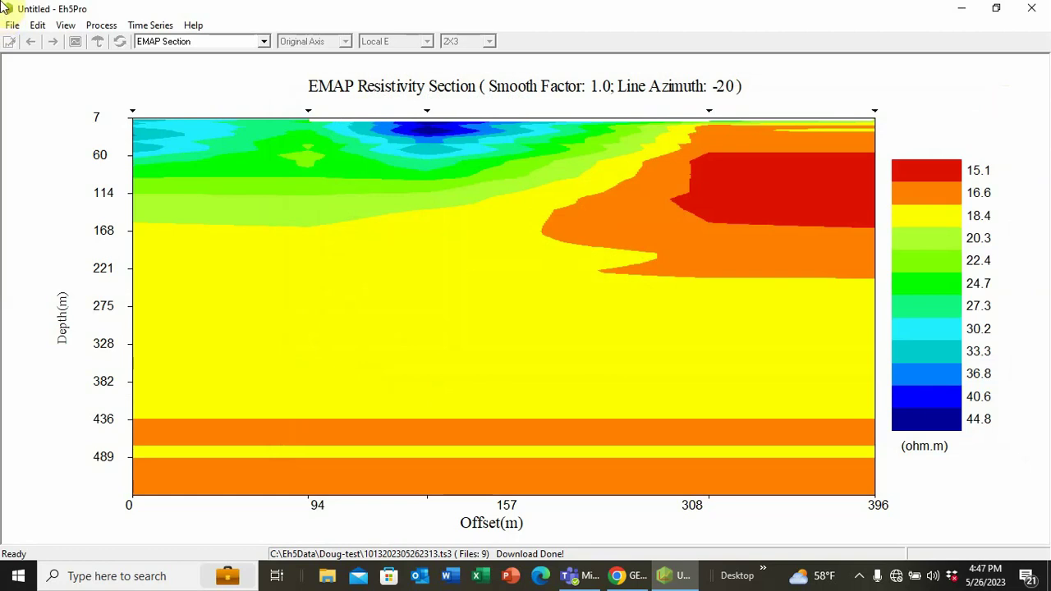
Set the EMAP section's start depth to 7 m and end depth to 500 m.
{"action": "left_click", "coordinate": [66, 25]}
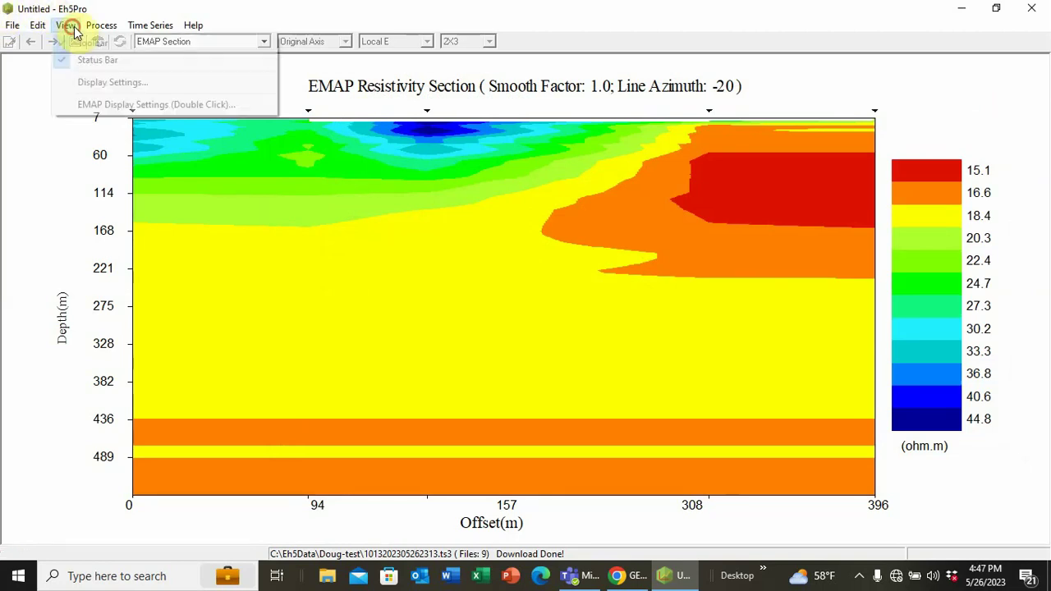
{"action": "left_click", "coordinate": [97, 107]}
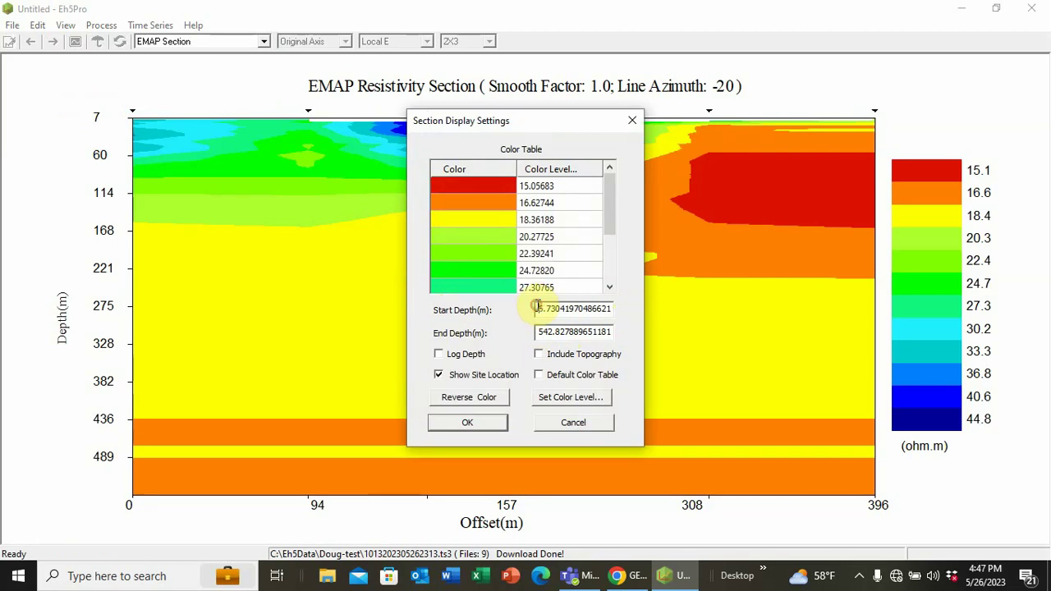
{"action": "left_click_drag", "start_coordinate": [538, 311], "coordinate": [627, 310]}
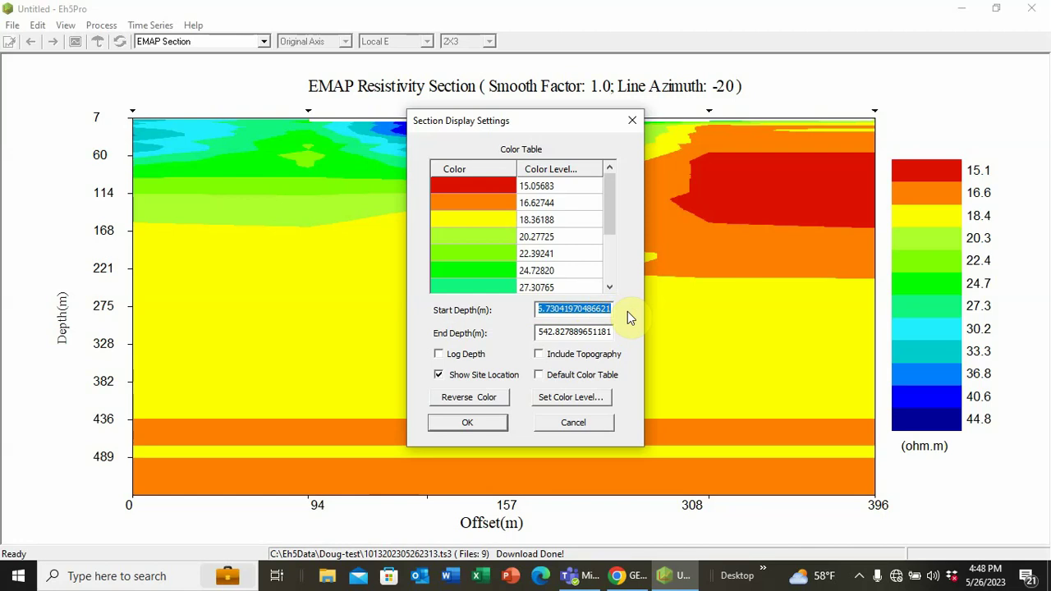
{"action": "type", "text": "7"}
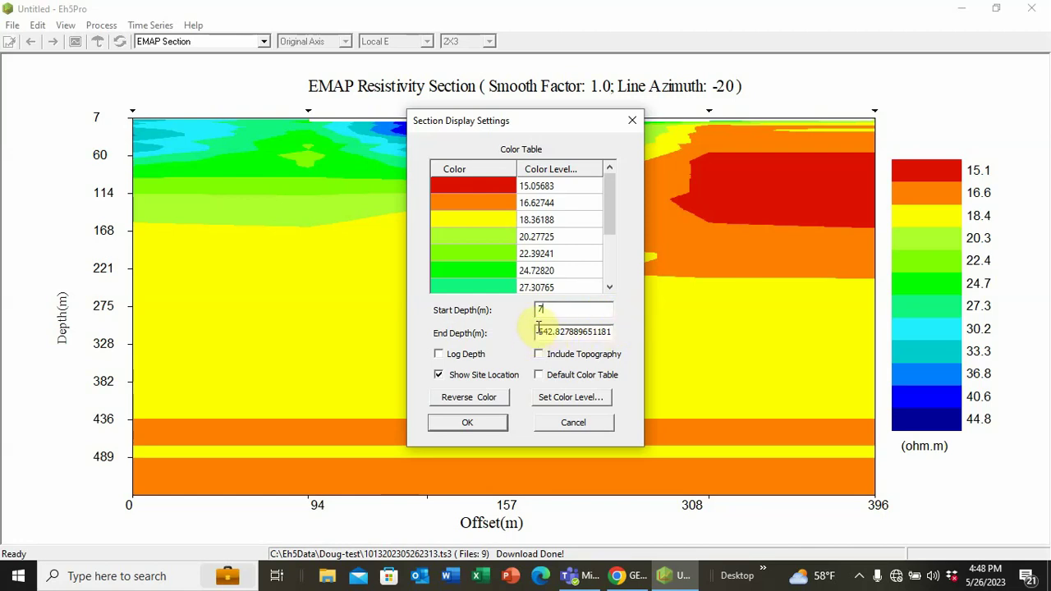
{"action": "left_click_drag", "start_coordinate": [542, 332], "coordinate": [633, 351]}
{"action": "type", "text": "00"}
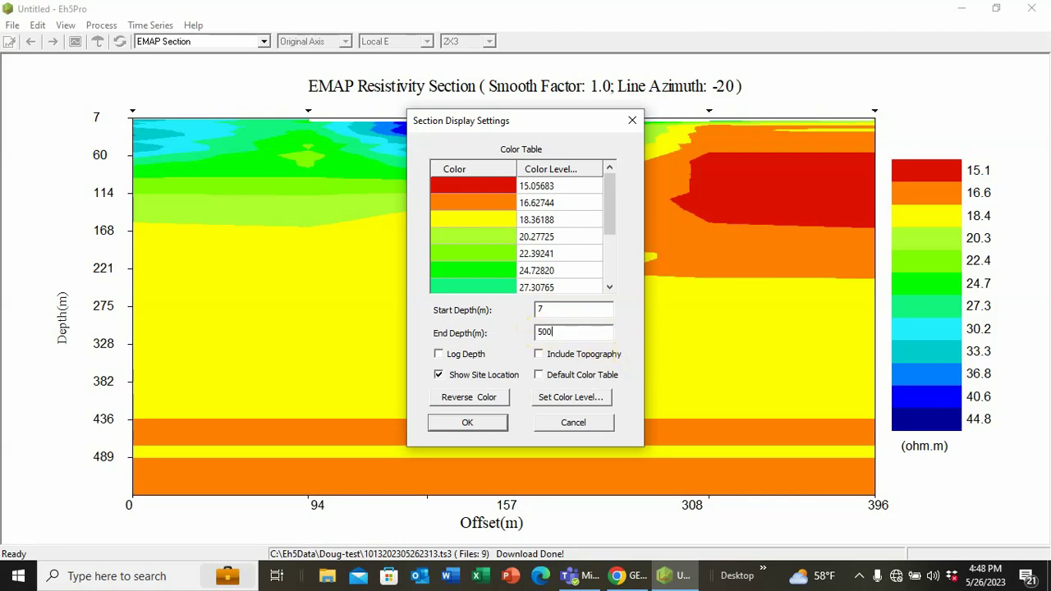
{"action": "left_click", "coordinate": [461, 427]}
{"action": "left_click", "coordinate": [466, 425]}
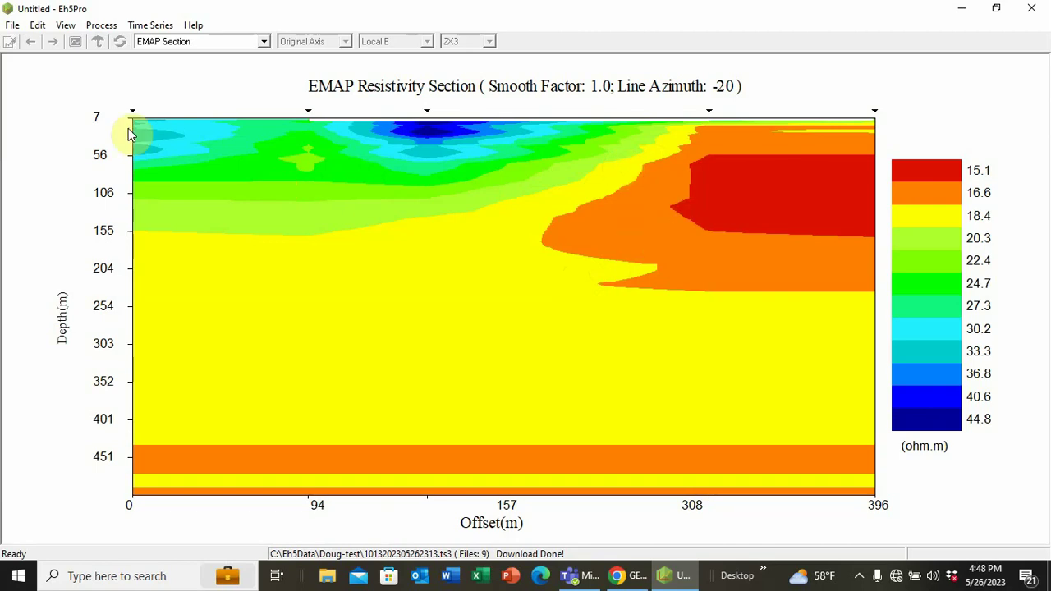
Set the EMAP section's color level range to a minimum of 15 and a maximum of 40.
{"action": "left_click", "coordinate": [64, 26]}
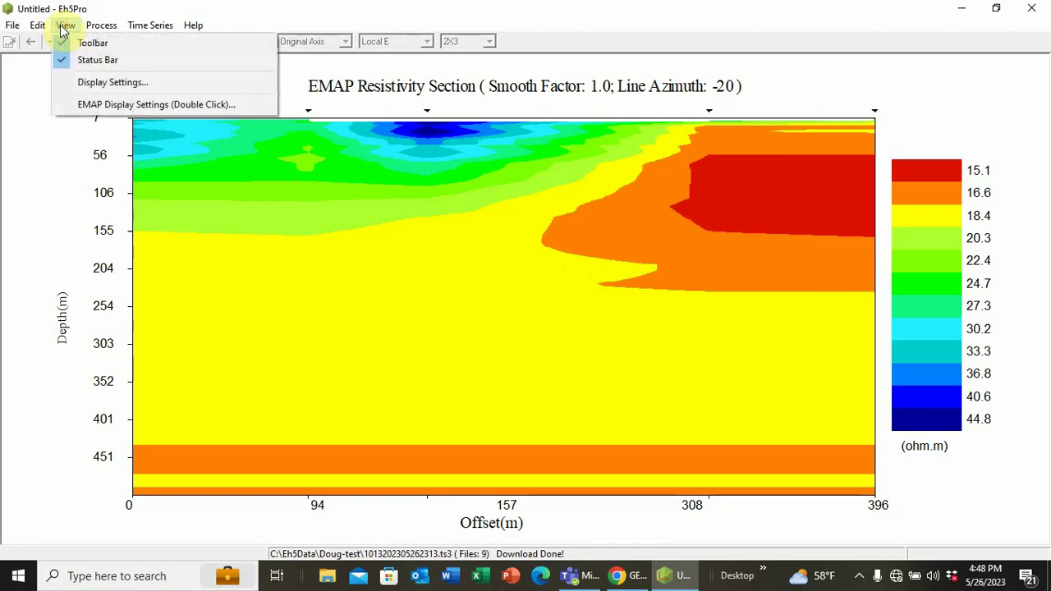
{"action": "left_click", "coordinate": [104, 111]}
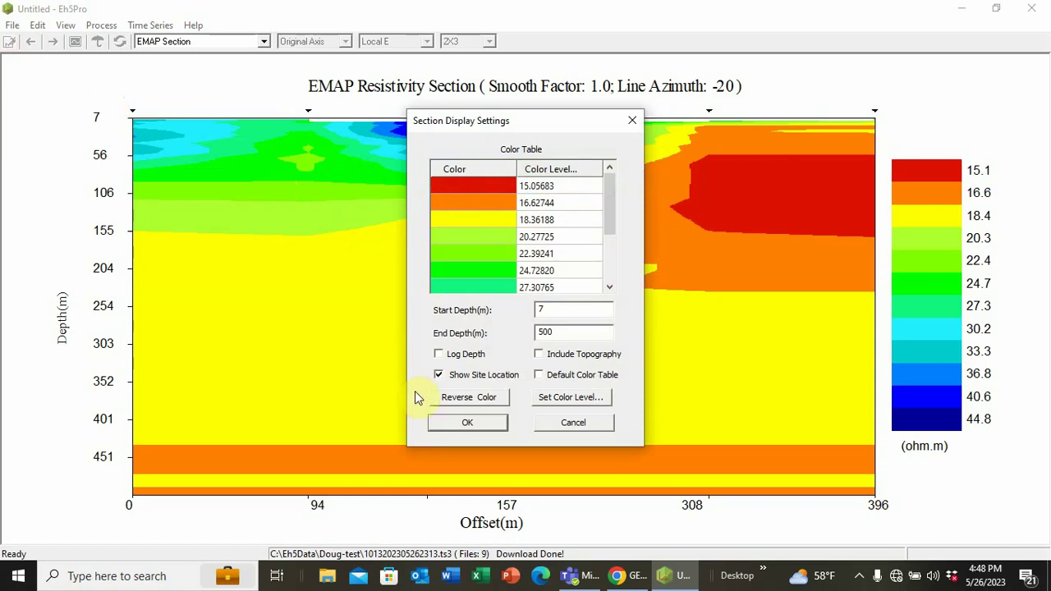
{"action": "left_click", "coordinate": [572, 400]}
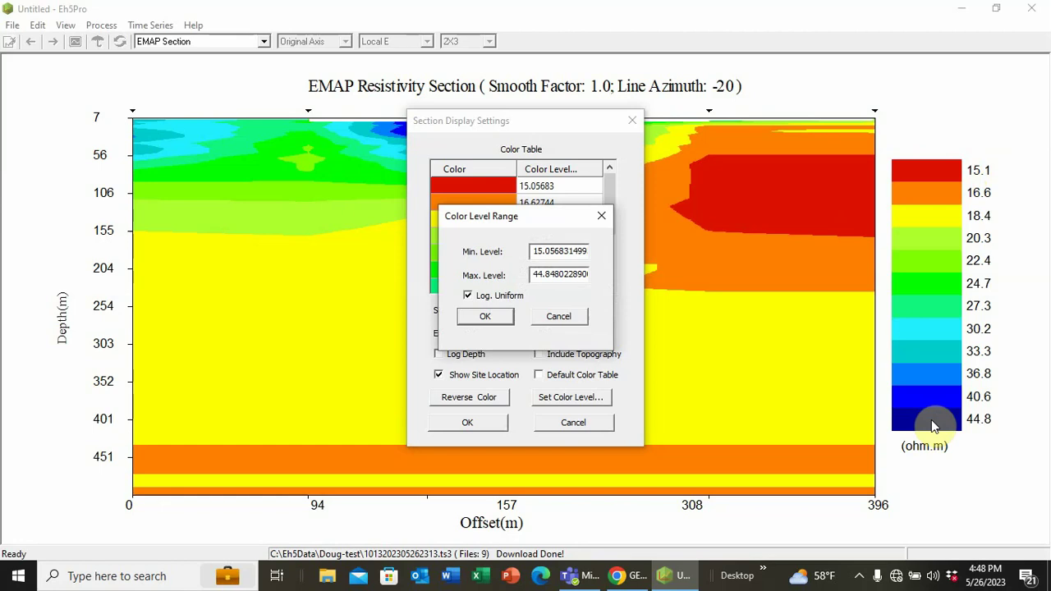
{"action": "left_click", "coordinate": [532, 251]}
{"action": "left_click_drag", "start_coordinate": [532, 251], "coordinate": [634, 257]}
{"action": "type", "text": "15"}
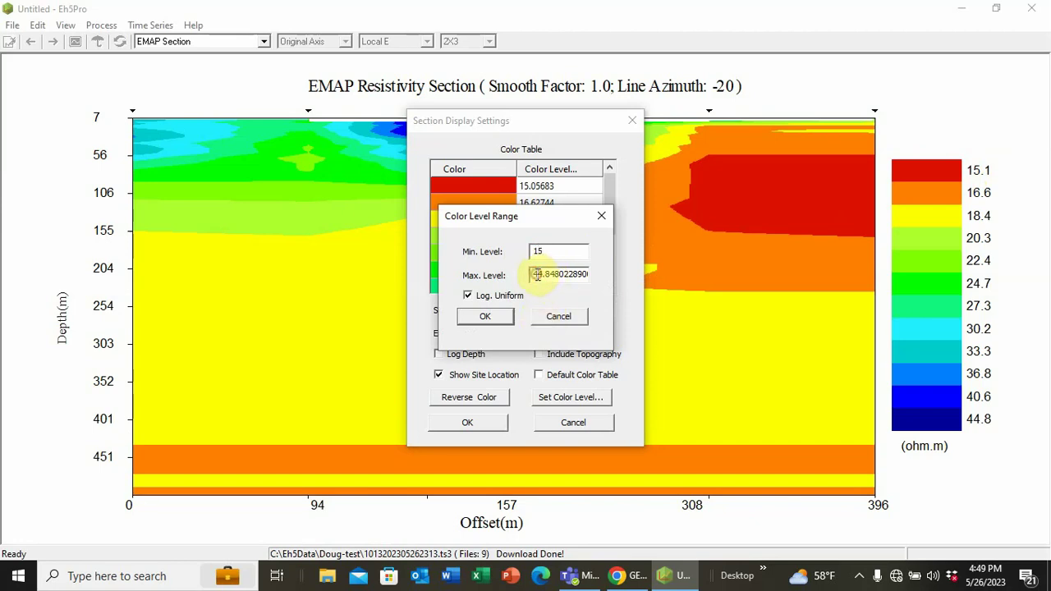
{"action": "left_click_drag", "start_coordinate": [538, 275], "coordinate": [605, 291]}
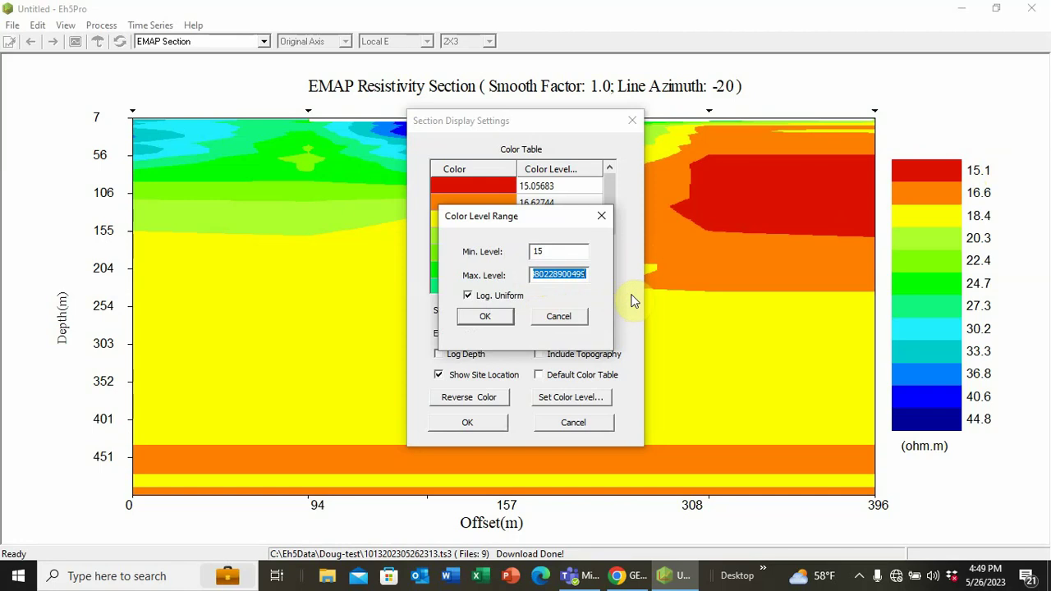
{"action": "type", "text": "40"}
{"action": "left_click", "coordinate": [482, 321]}
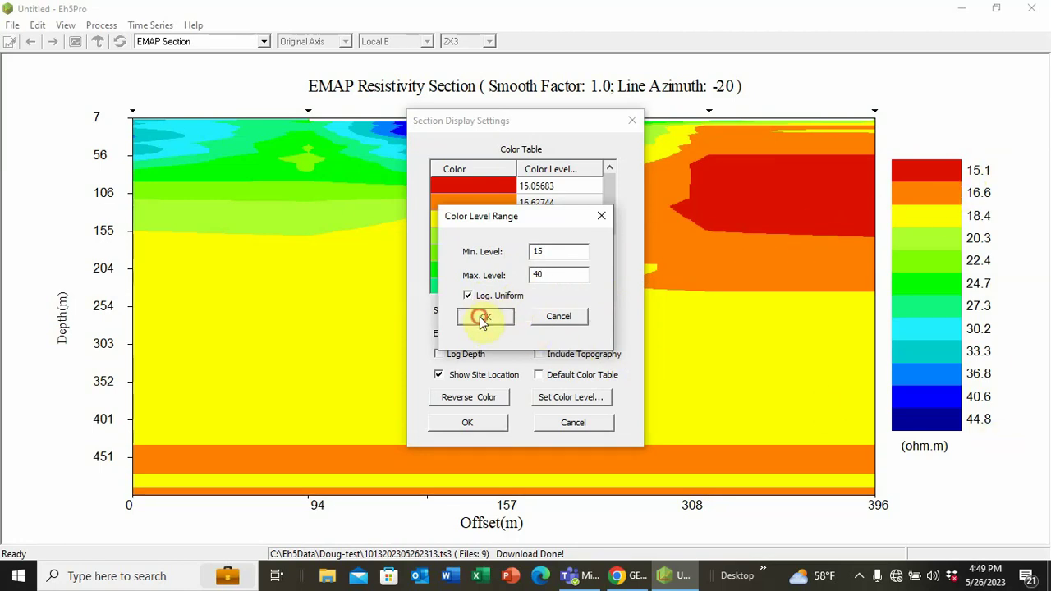
{"action": "left_click", "coordinate": [472, 423]}
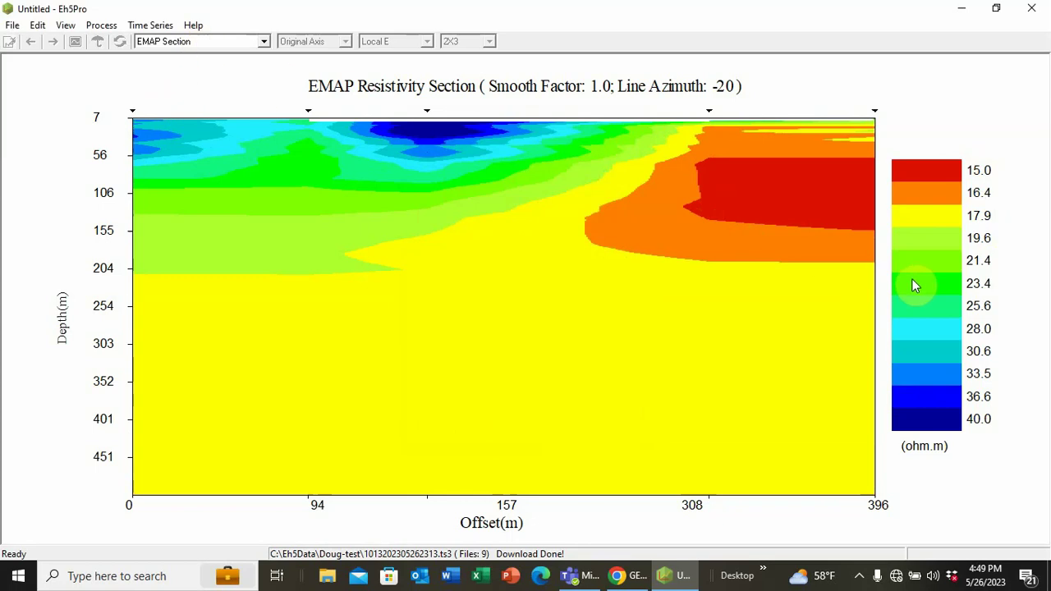
Set the EMAP section's maximum color level to 30.
{"action": "left_click", "coordinate": [62, 25]}
{"action": "left_click", "coordinate": [95, 105]}
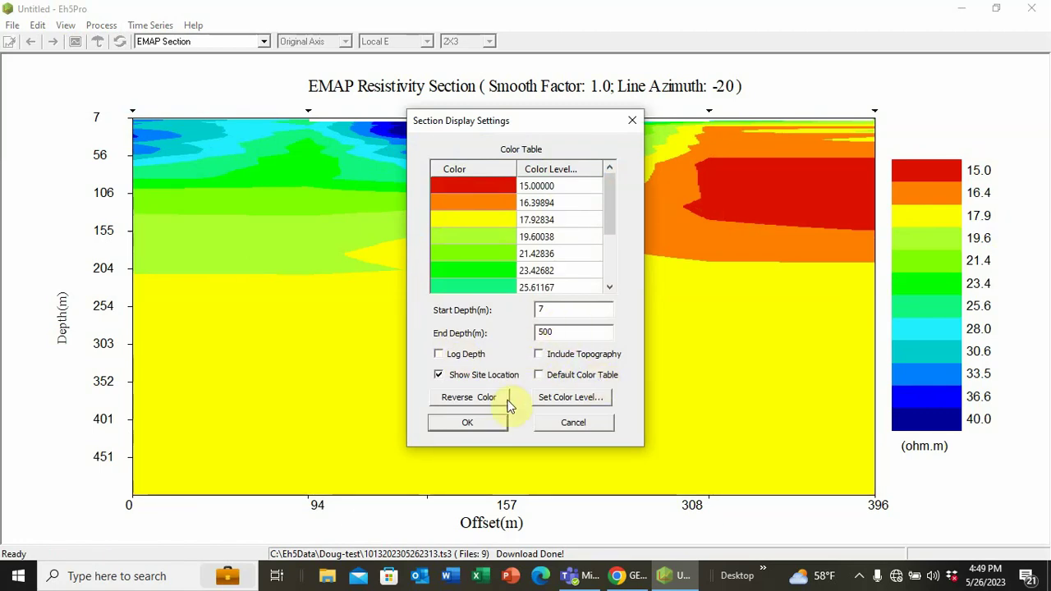
{"action": "left_click", "coordinate": [562, 399]}
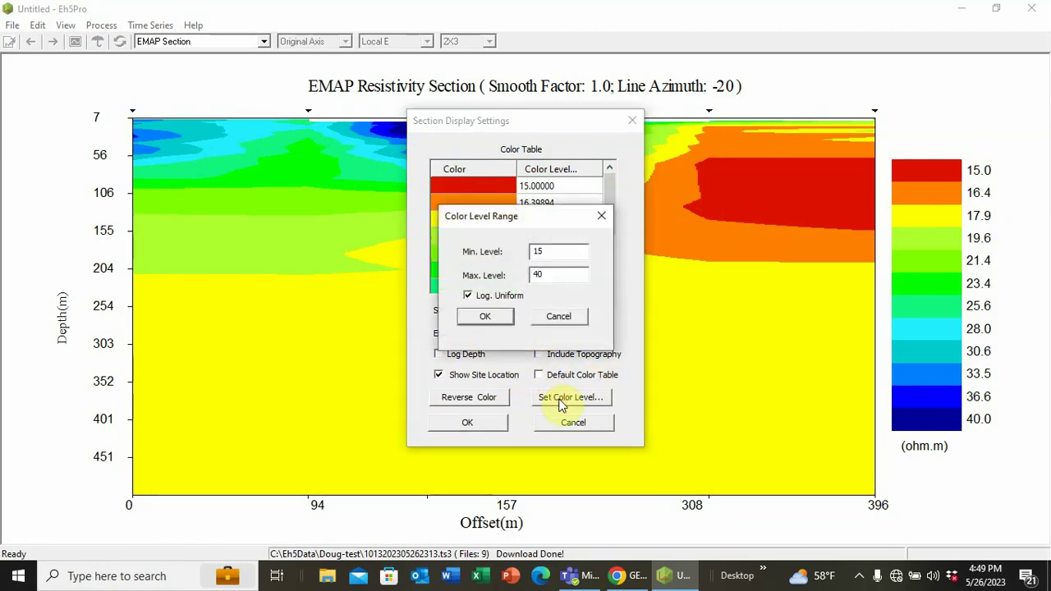
{"action": "double_click", "coordinate": [543, 274]}
{"action": "type", "text": "30"}
{"action": "left_click", "coordinate": [481, 318]}
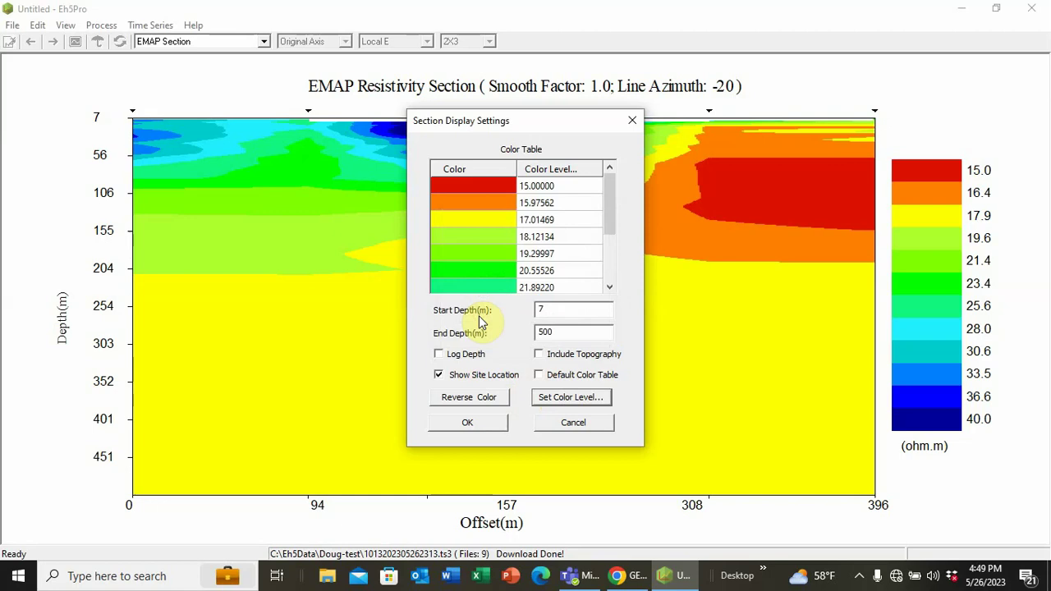
{"action": "left_click", "coordinate": [468, 421]}
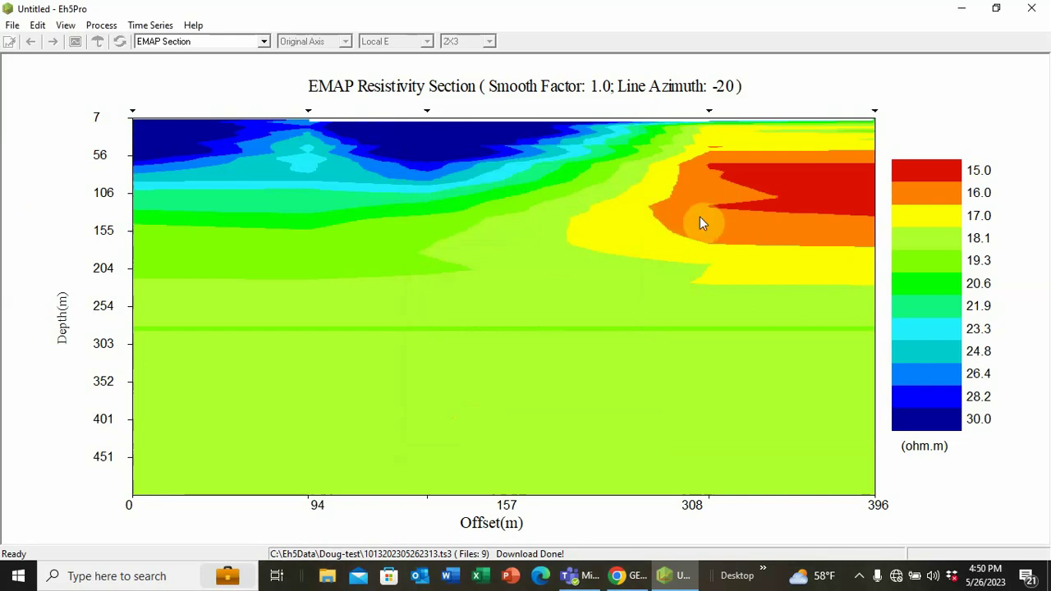
Restore the EMAP section's default color table.
{"action": "left_click", "coordinate": [65, 24]}
{"action": "left_click", "coordinate": [98, 107]}
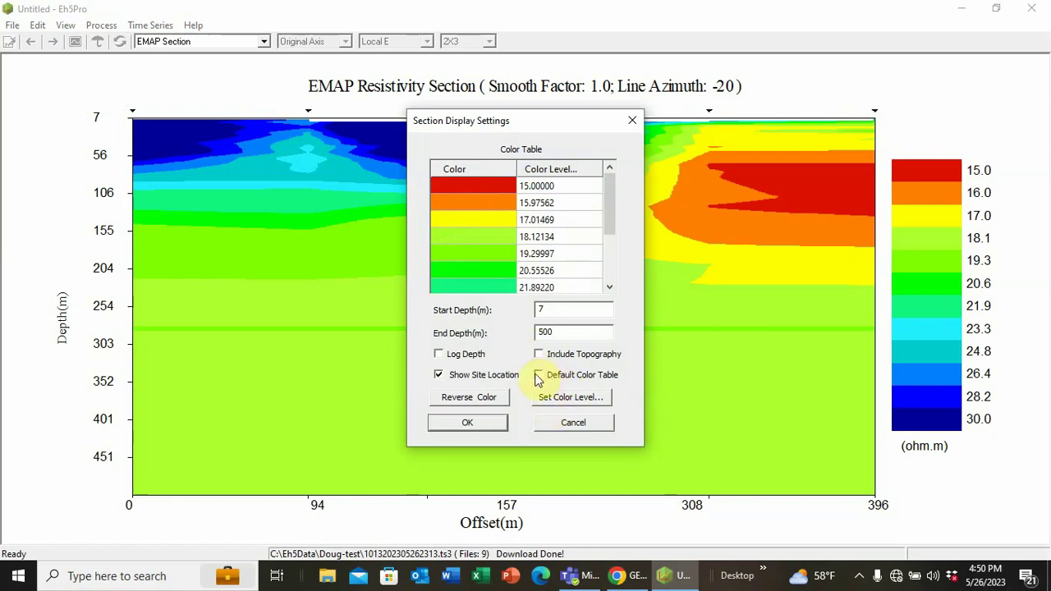
{"action": "left_click", "coordinate": [463, 424]}
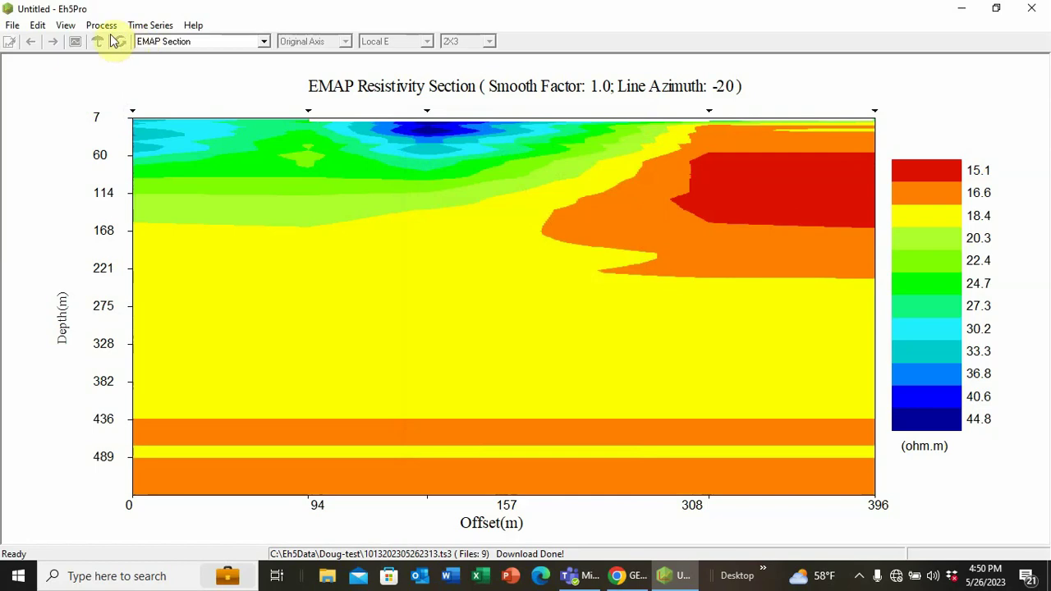
Examine the EMAP section's depth limits and color level range under the default color table.
{"action": "left_click", "coordinate": [66, 26]}
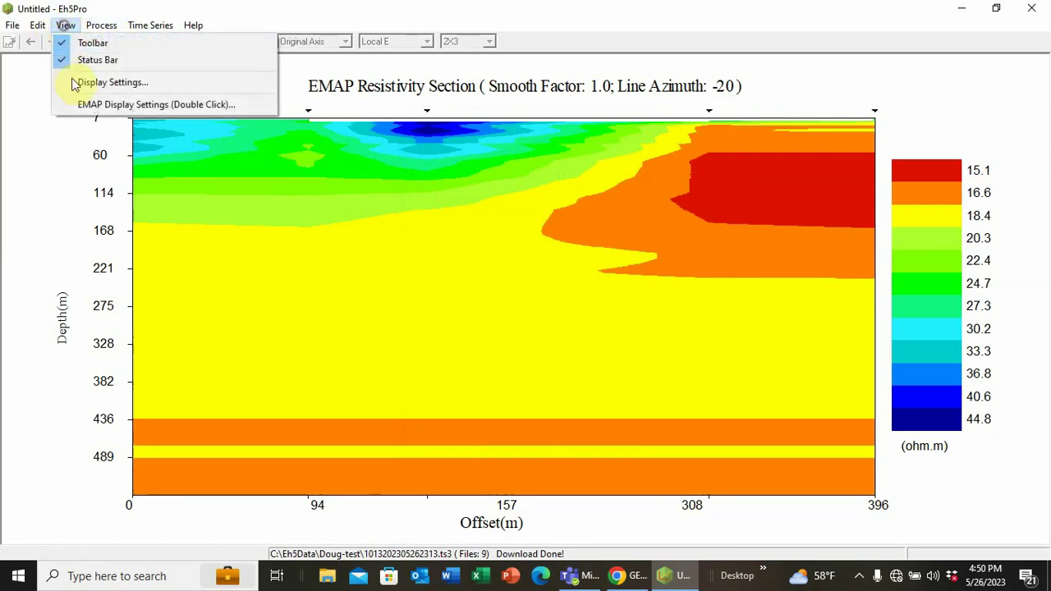
{"action": "left_click", "coordinate": [87, 104]}
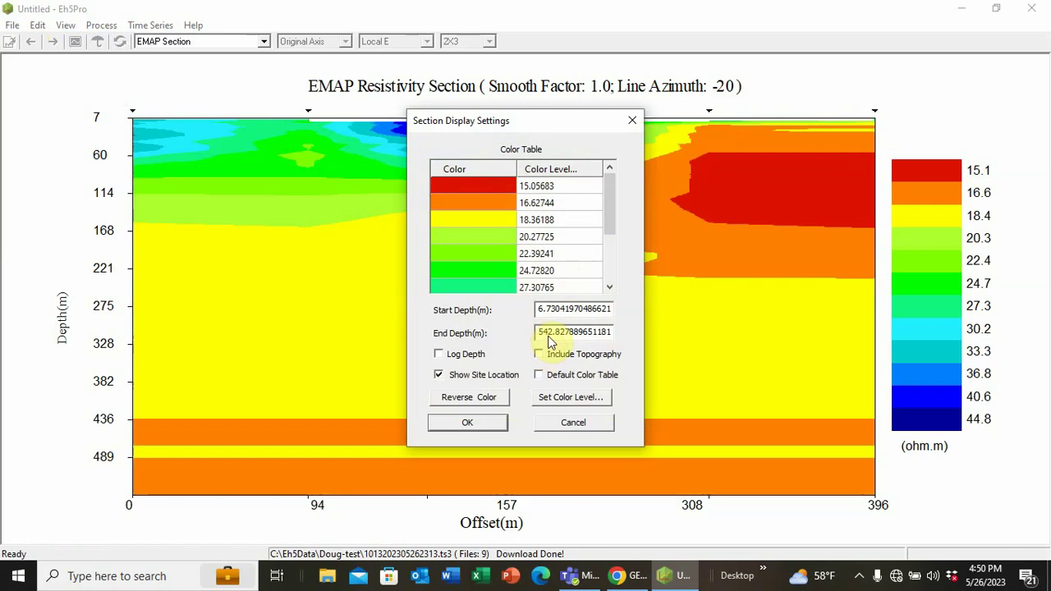
{"action": "left_click", "coordinate": [543, 399]}
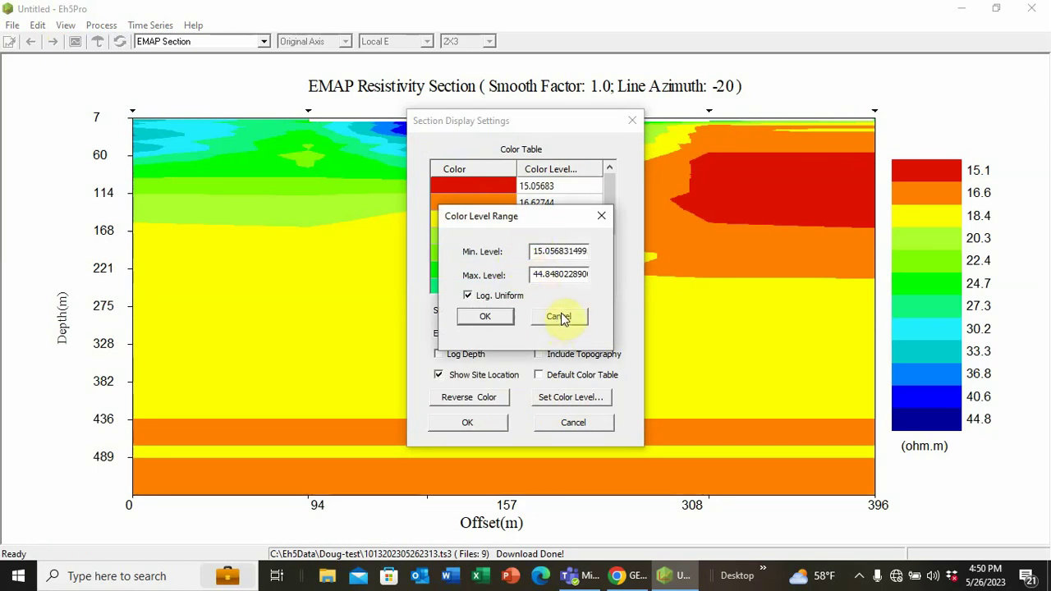
{"action": "left_click", "coordinate": [484, 318]}
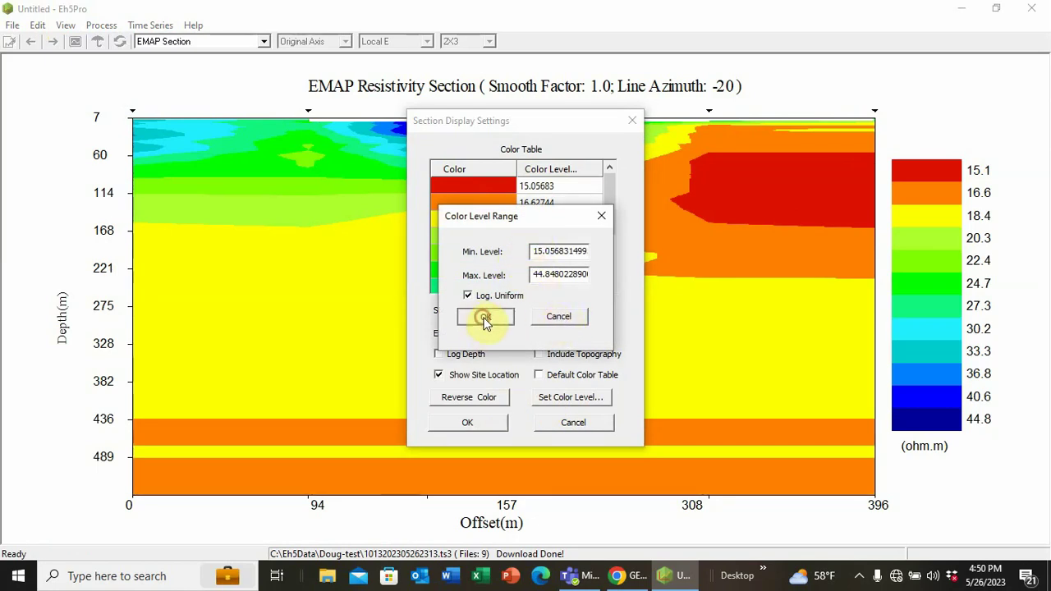
{"action": "left_click", "coordinate": [478, 429]}
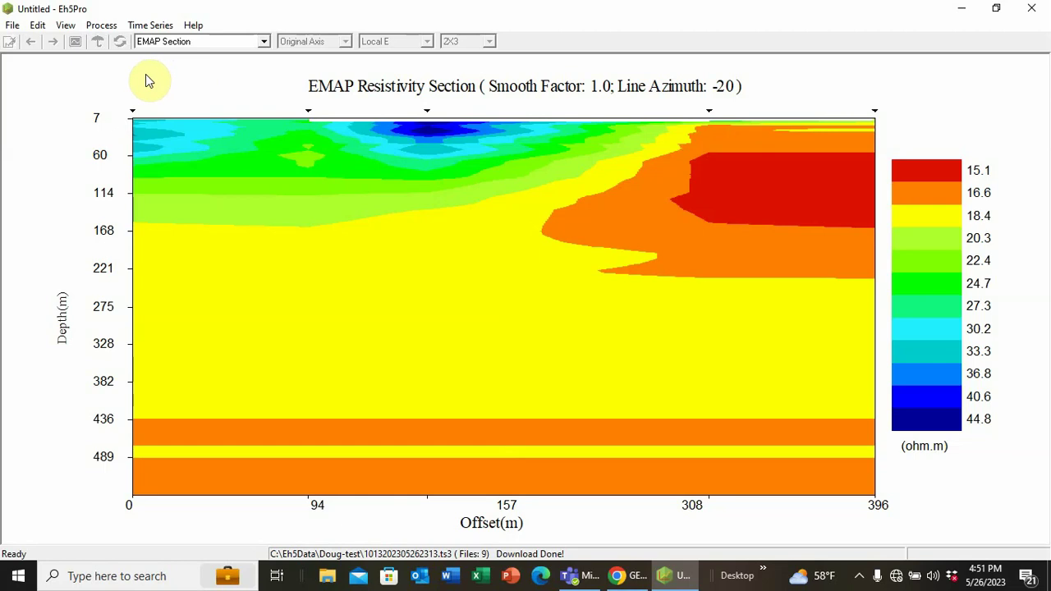
Display the apparent resistivity plots of all sites, and switch the display to the impedance curves of geo1.
{"action": "left_click", "coordinate": [262, 41]}
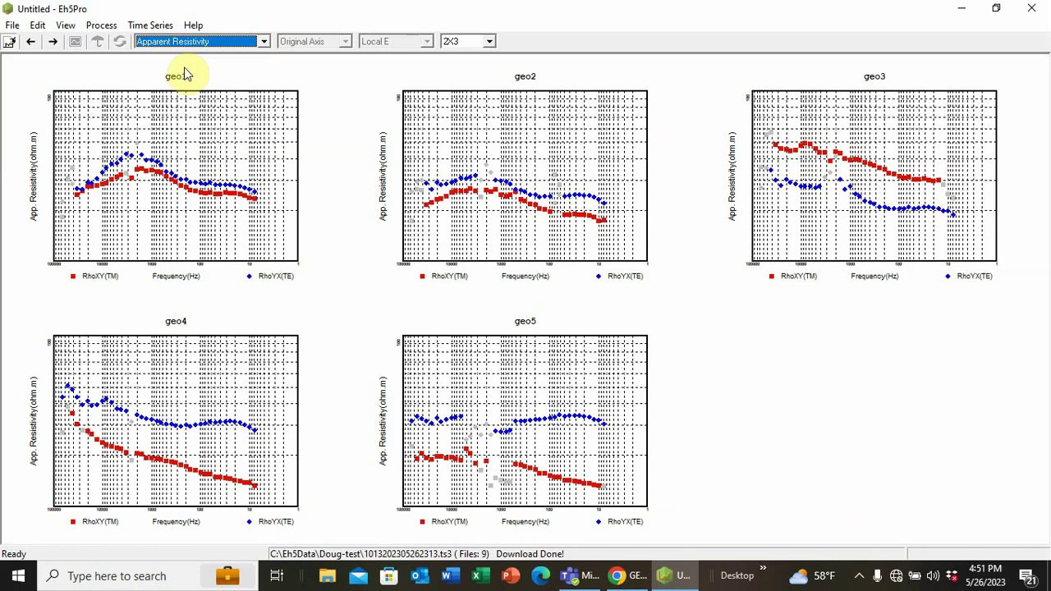
{"action": "left_click", "coordinate": [264, 43]}
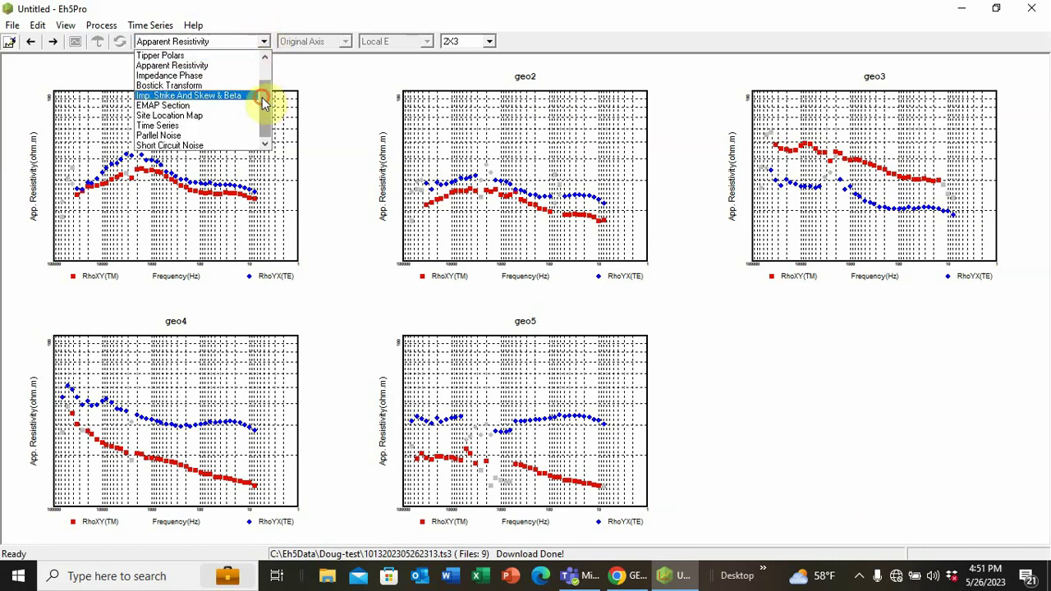
{"action": "scroll", "coordinate": [265, 101], "scroll_direction": "up", "scroll_amount": 1}
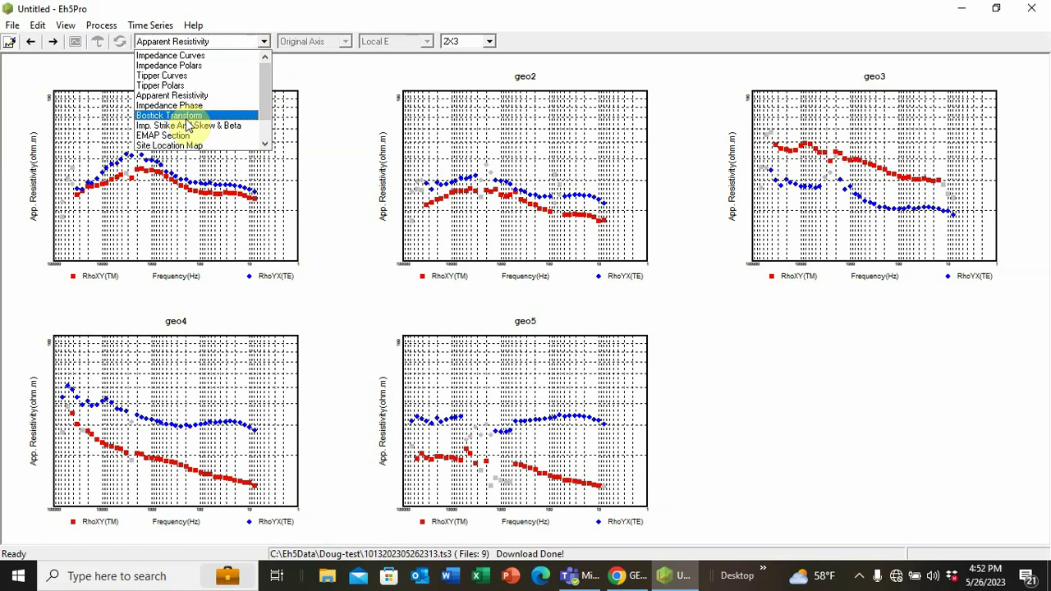
{"action": "left_click", "coordinate": [174, 56]}
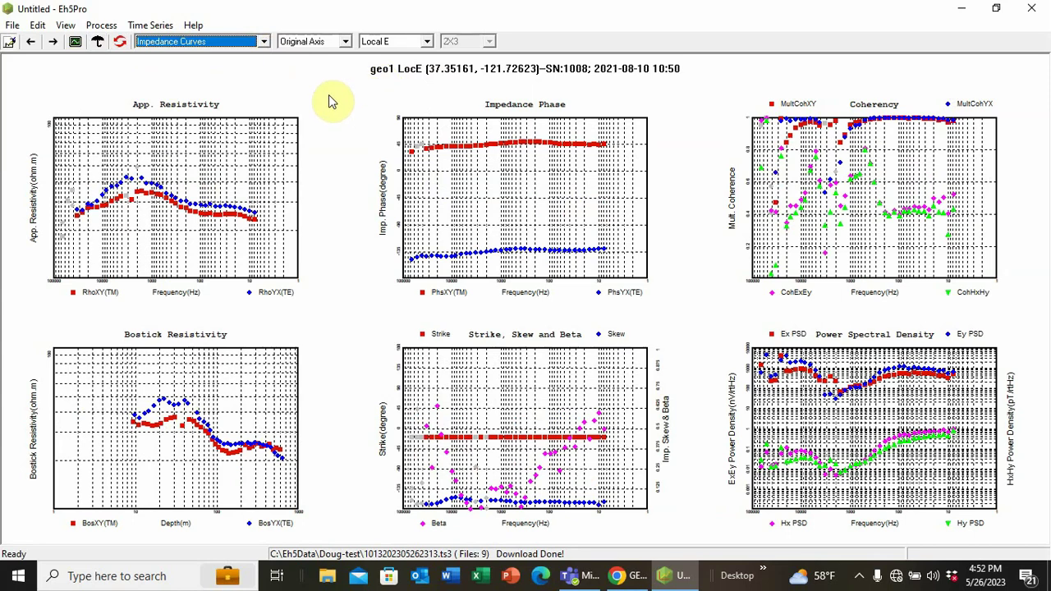
List the time series files of site geo1 and open 1008202108101750.ts1.
{"action": "left_click", "coordinate": [151, 25]}
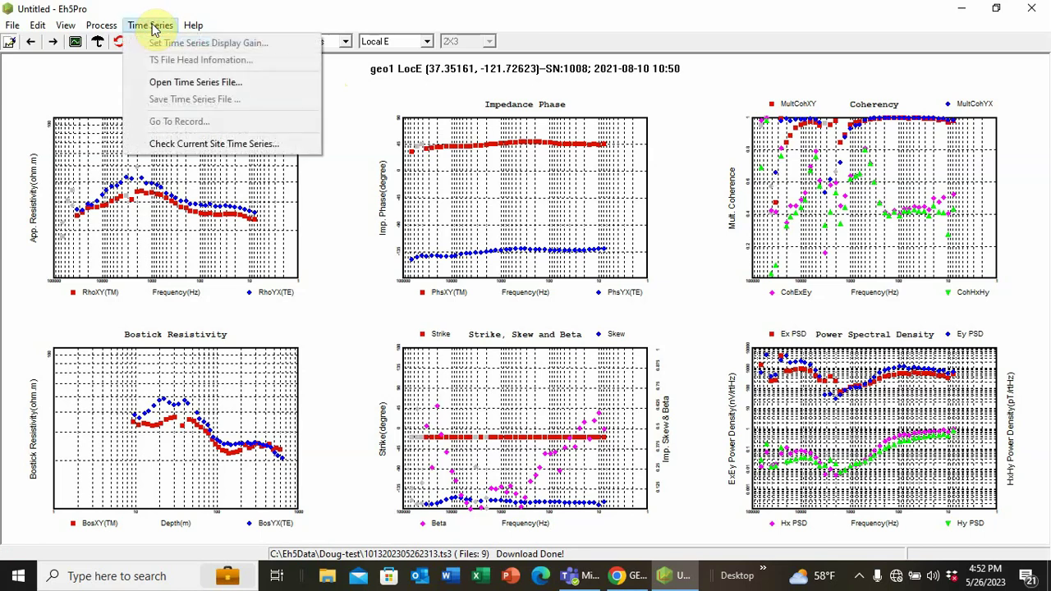
{"action": "left_click", "coordinate": [164, 148]}
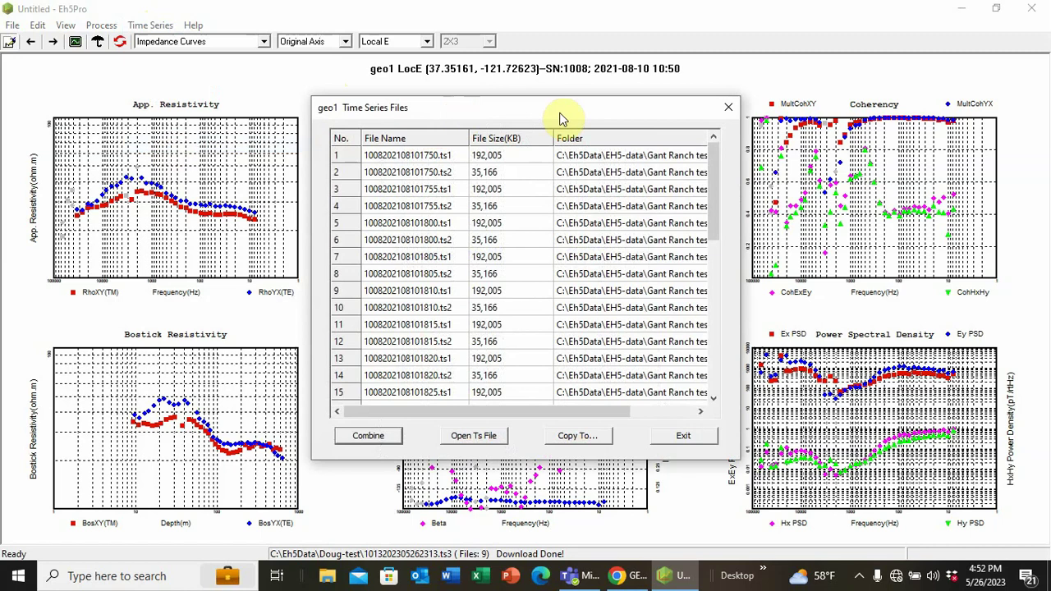
{"action": "left_click_drag", "start_coordinate": [713, 185], "coordinate": [734, 160]}
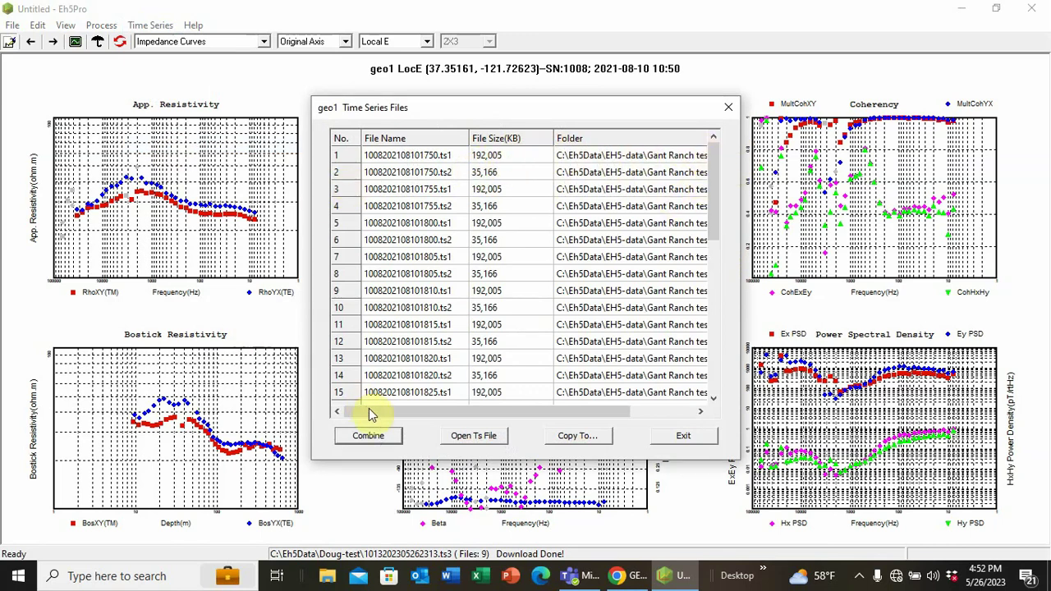
{"action": "left_click_drag", "start_coordinate": [368, 412], "coordinate": [316, 399]}
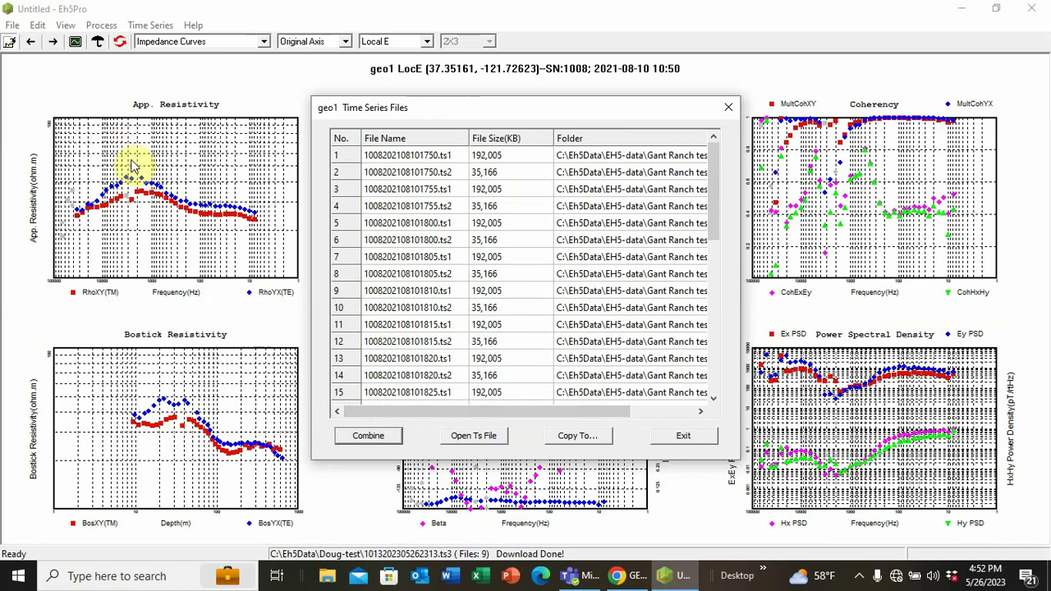
{"action": "left_click", "coordinate": [474, 436]}
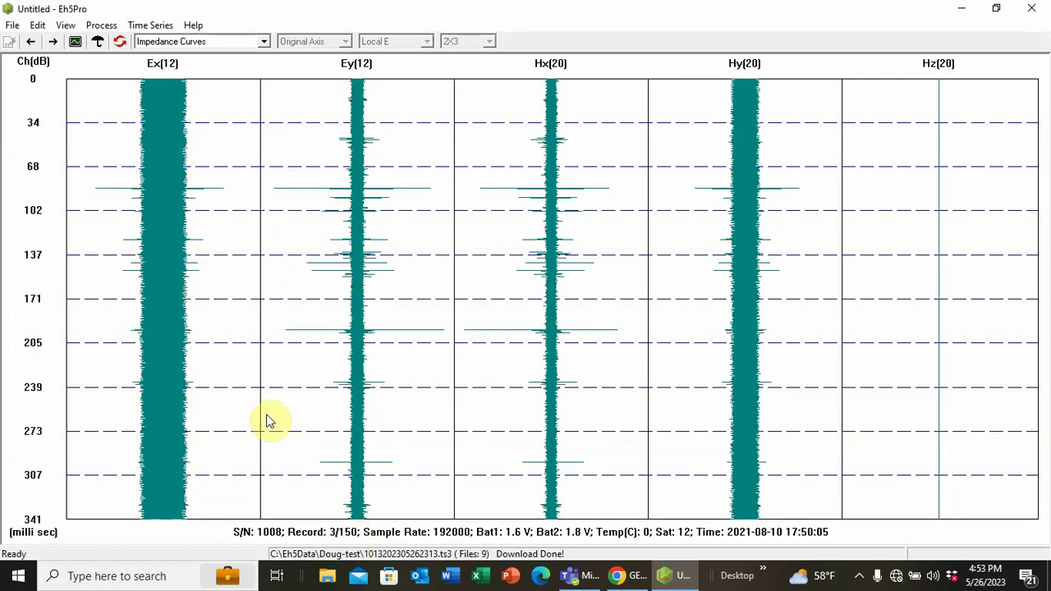
Review the time series records from record 1 through record 27 and disable record 27.
{"action": "key", "text": "Left"}
{"action": "key", "text": "Left"}
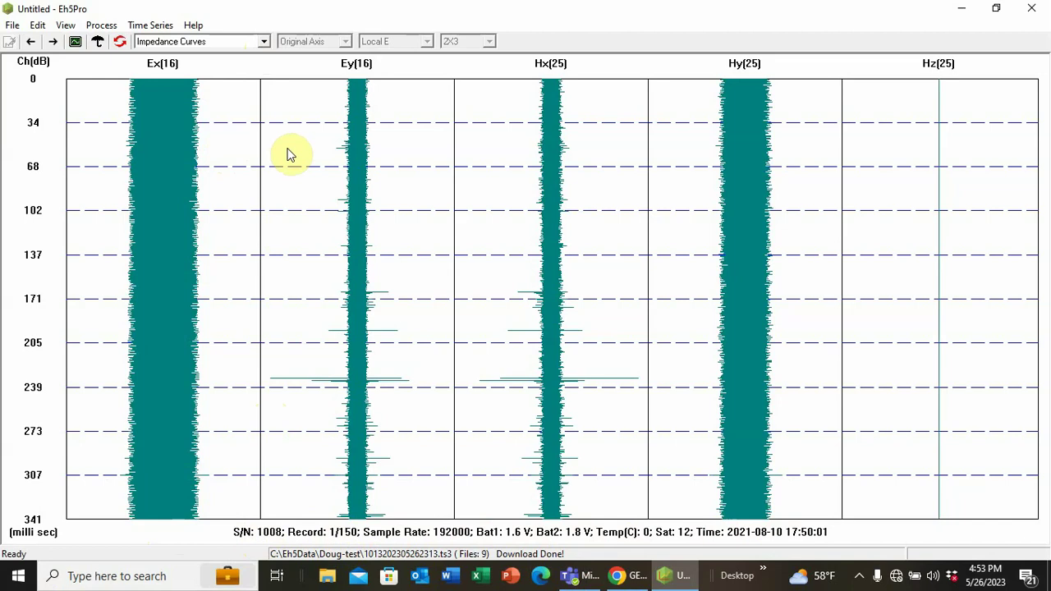
{"action": "key", "text": "Right"}
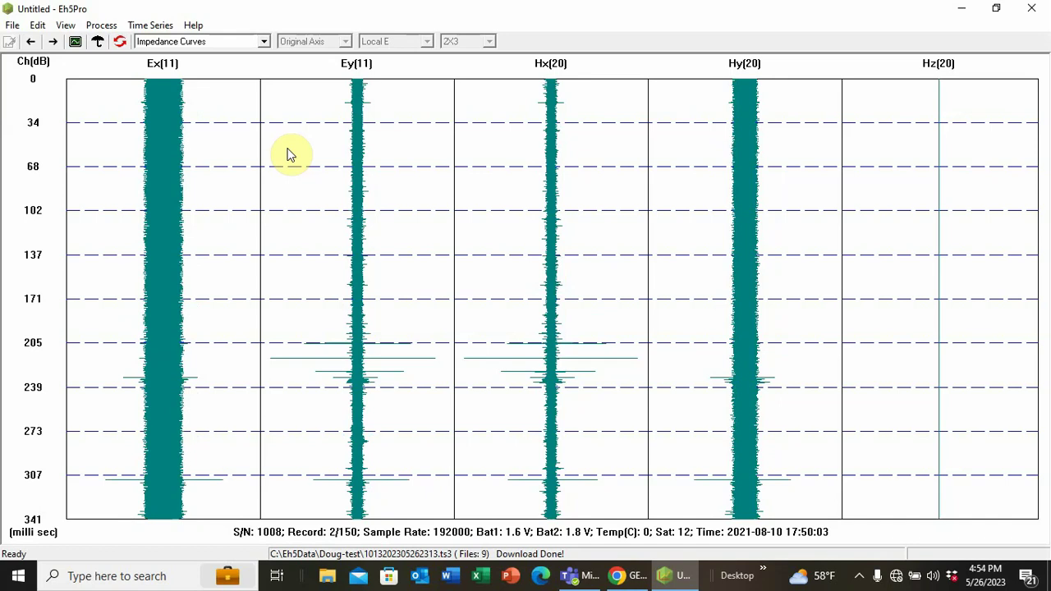
{"action": "key", "text": "Right"}
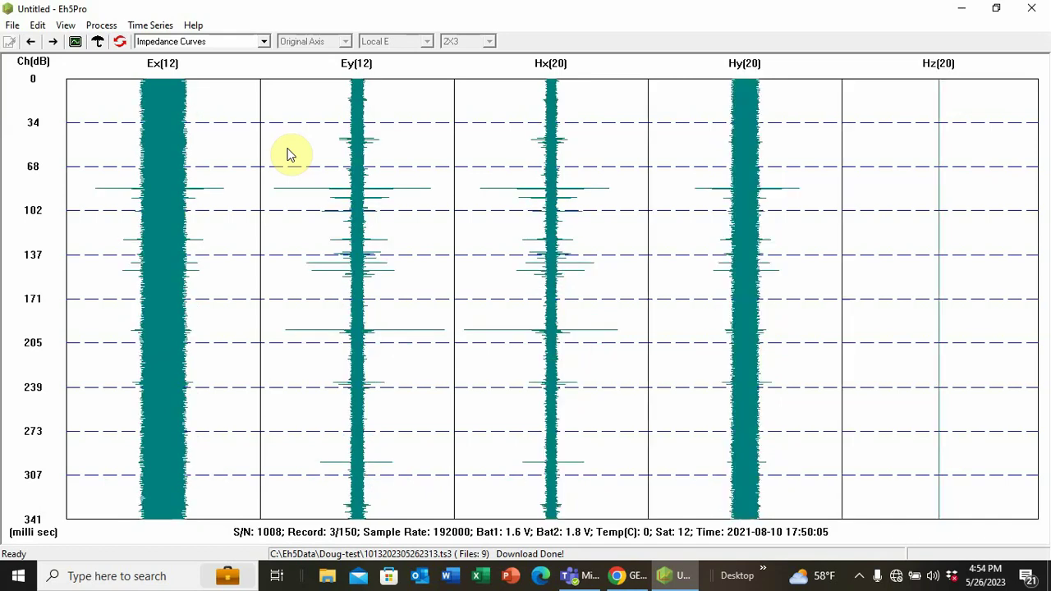
{"action": "key", "text": "Right"}
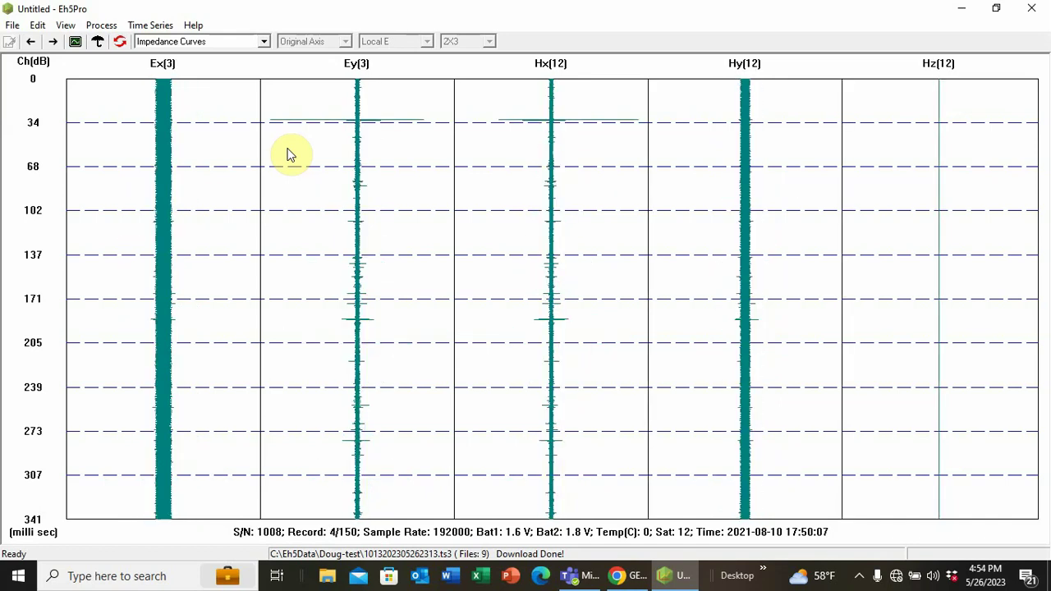
{"action": "key", "text": "Right"}
{"action": "key", "text": "Right"}
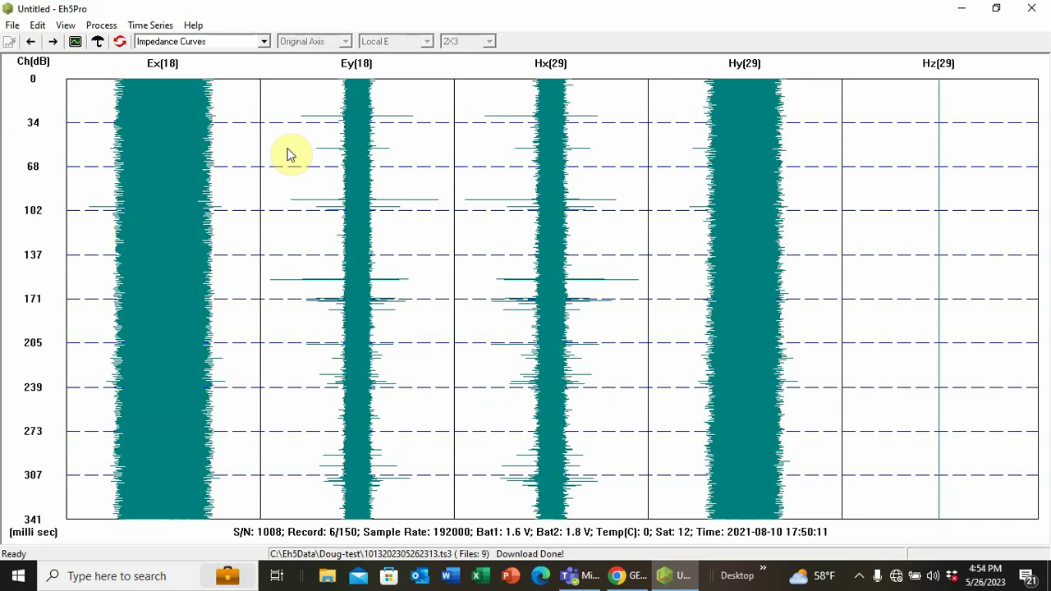
{"action": "key", "text": "Right"}
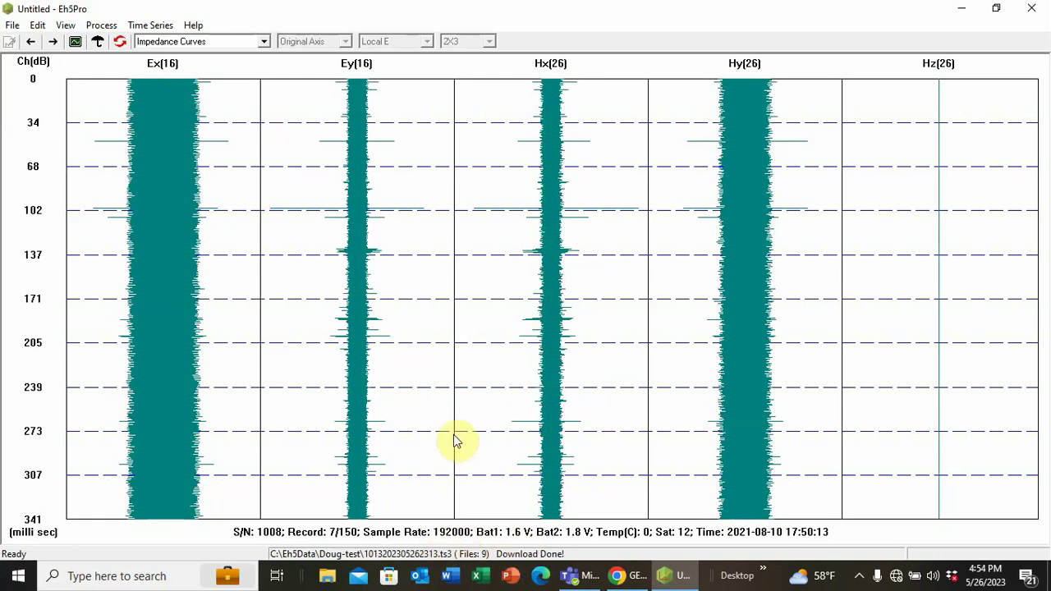
{"action": "key", "text": "Right"}
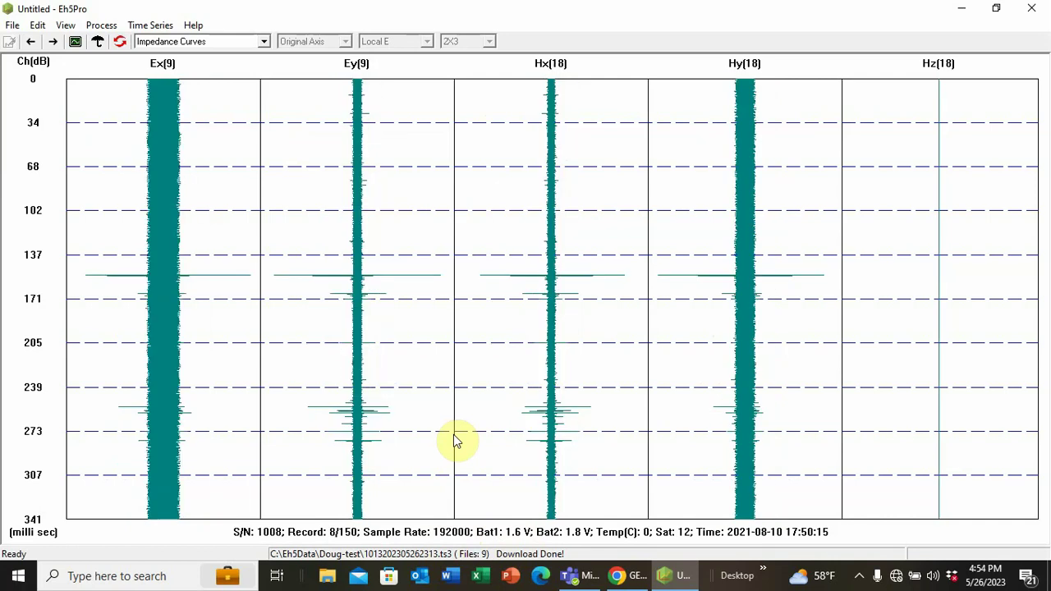
{"action": "key", "text": "Right"}
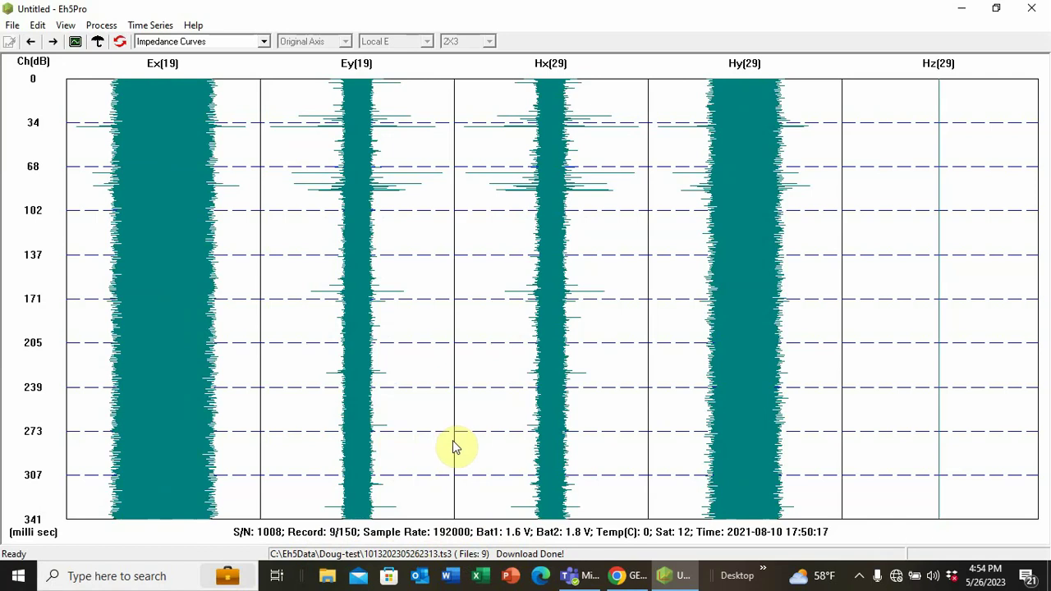
{"action": "key", "text": "Right"}
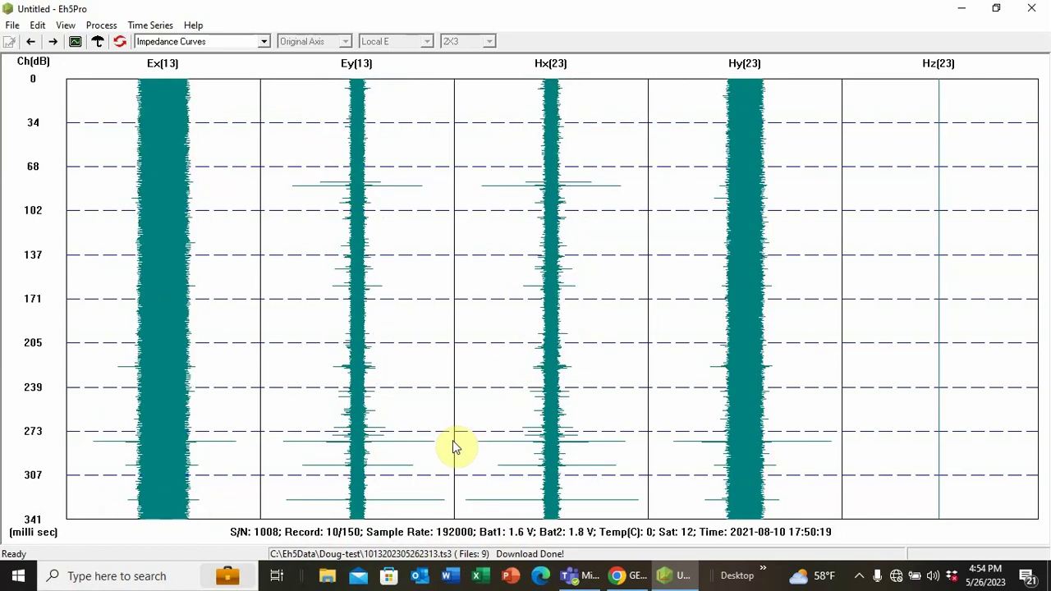
{"action": "key", "text": "Right"}
{"action": "key", "text": "Right"}
{"action": "key", "text": "Right"}
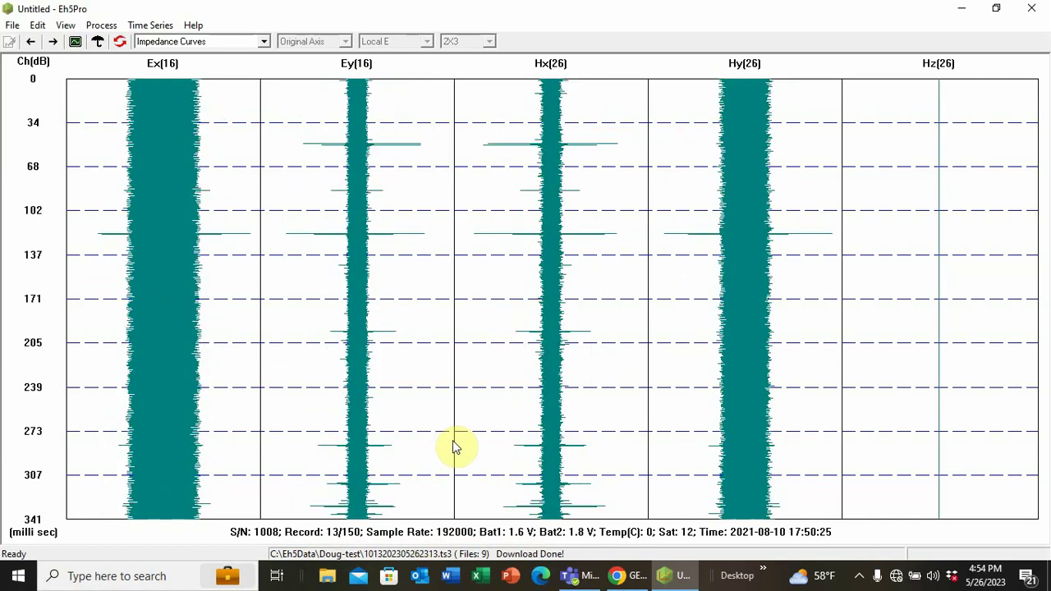
{"action": "key", "text": "Right"}
{"action": "key", "text": "Right"}
{"action": "key", "text": "Right"}
{"action": "key", "text": "Right"}
{"action": "key", "text": "Right"}
{"action": "key", "text": "Right"}
{"action": "key", "text": "Right"}
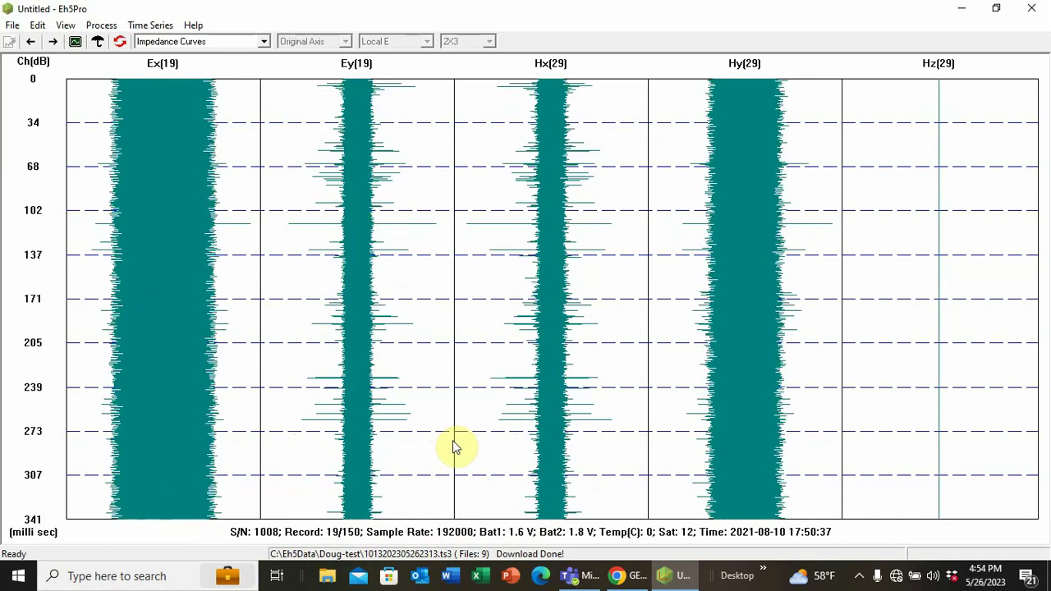
{"action": "key", "text": "Right"}
{"action": "key", "text": "Right"}
{"action": "key", "text": "Right"}
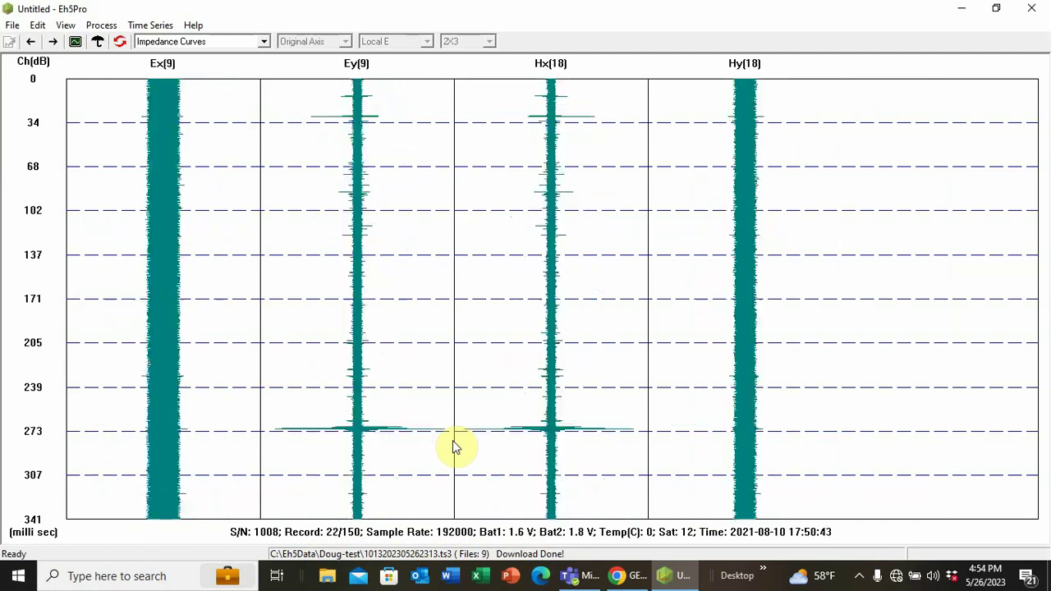
{"action": "key", "text": "Right"}
{"action": "key", "text": "Right"}
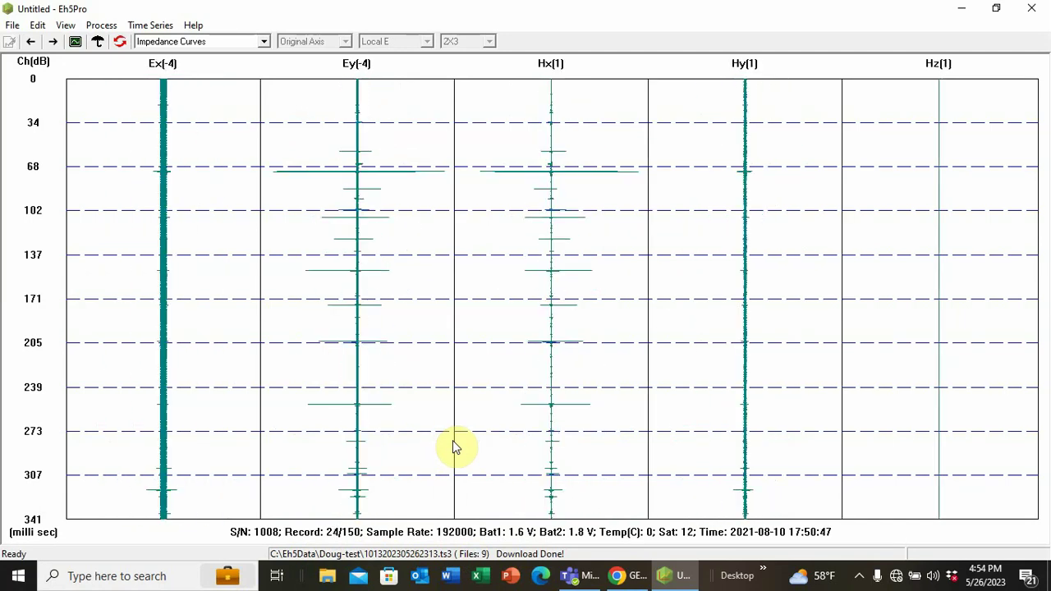
{"action": "key", "text": "Right"}
{"action": "key", "text": "Right"}
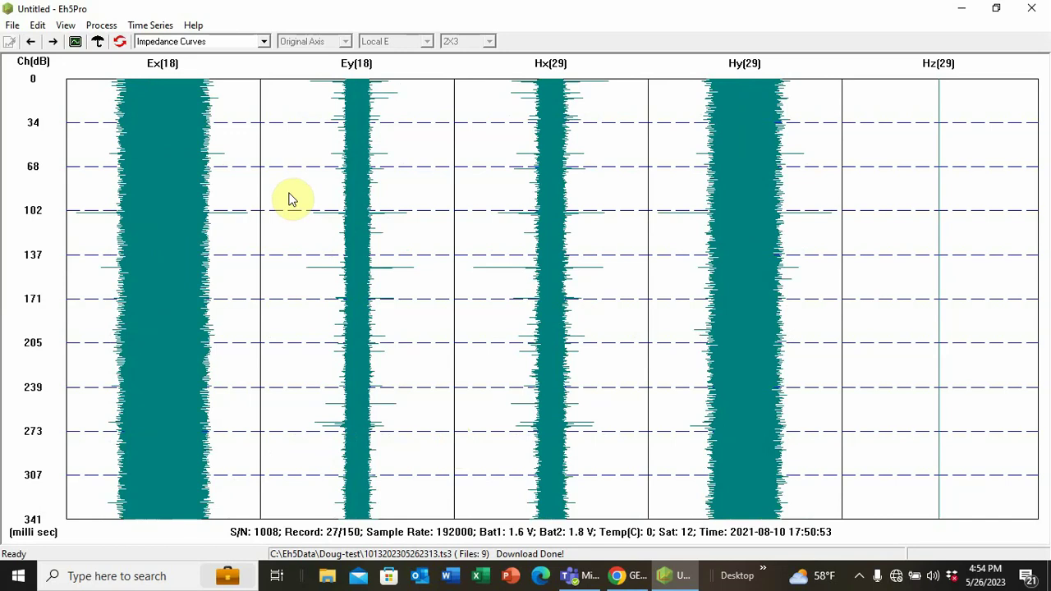
{"action": "key", "text": "Delete"}
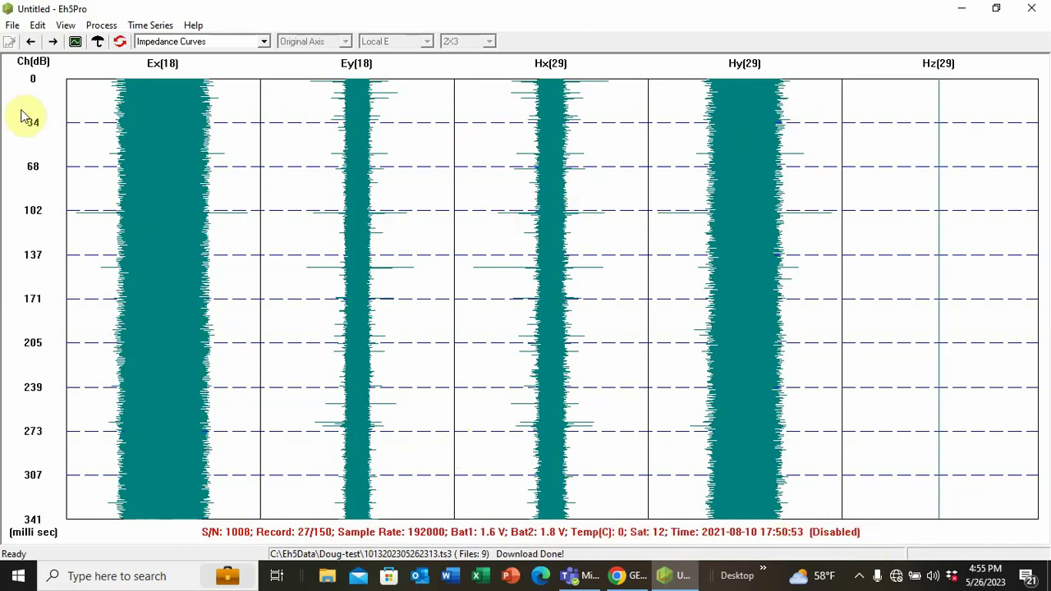
Advance to record 64 of the 192000 Hz time series and disable it.
{"action": "left_click", "coordinate": [413, 200]}
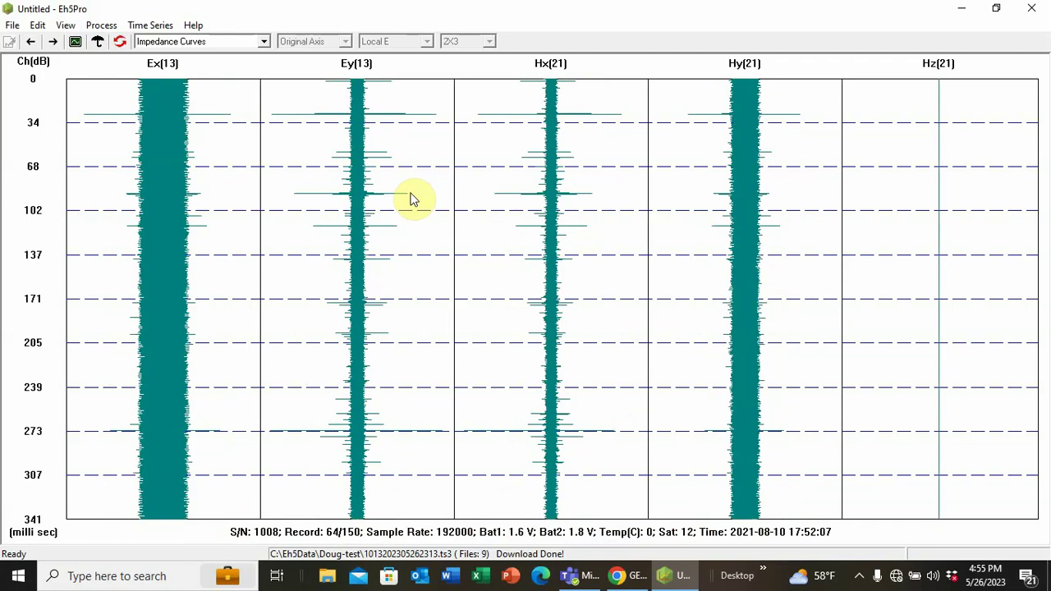
{"action": "left_click", "coordinate": [436, 316]}
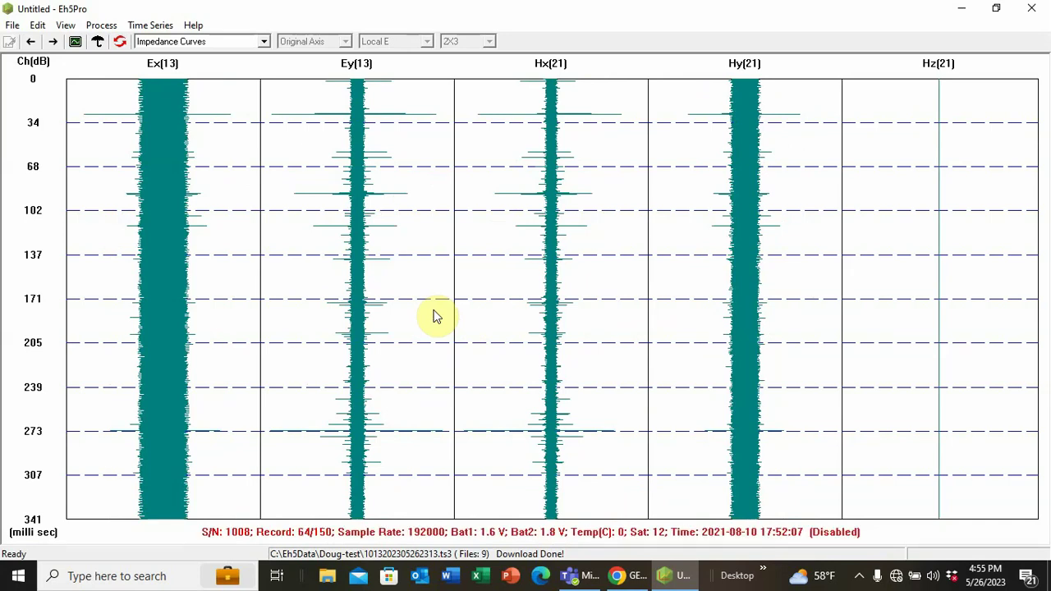
Review the remaining time series records after record 64 for noise, through record 150.
{"action": "key", "text": "Right"}
{"action": "key", "text": "Right"}
{"action": "key", "text": "Right"}
{"action": "key", "text": "Right"}
{"action": "key", "text": "Right"}
{"action": "key", "text": "Right"}
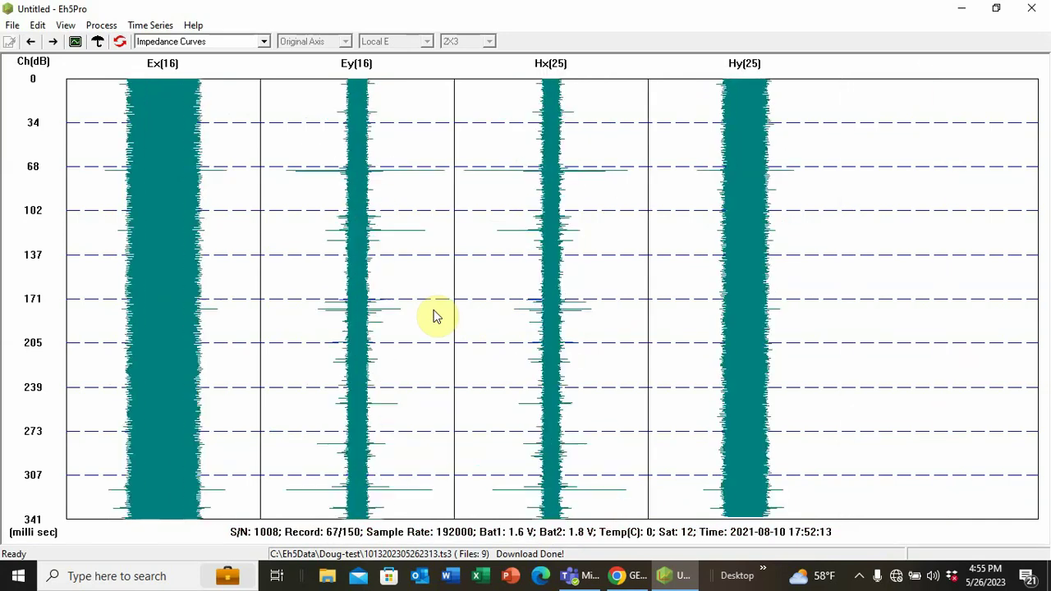
{"action": "key", "text": "Right"}
{"action": "key", "text": "Right"}
{"action": "key", "text": "Right"}
{"action": "key", "text": "Right"}
{"action": "key", "text": "Right"}
{"action": "key", "text": "Right"}
{"action": "key", "text": "Right"}
{"action": "key", "text": "Right"}
{"action": "key", "text": "Right"}
{"action": "key", "text": "Right"}
{"action": "key", "text": "Right"}
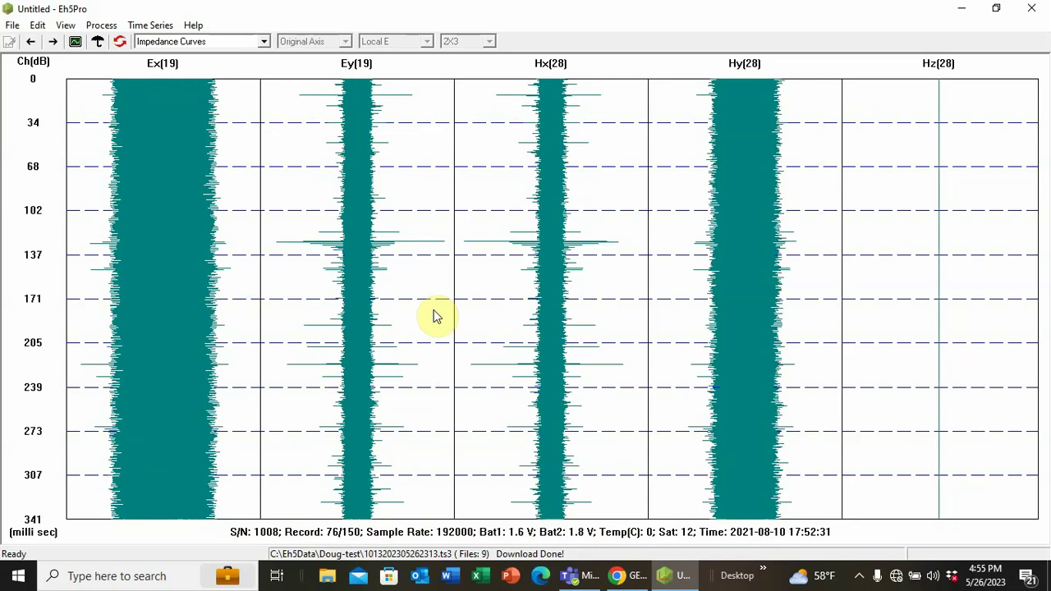
{"action": "key", "text": "Right"}
{"action": "key", "text": "Right"}
{"action": "key", "text": "Right"}
{"action": "key", "text": "Right"}
{"action": "key", "text": "Right"}
{"action": "key", "text": "Right"}
{"action": "key", "text": "Right"}
{"action": "key", "text": "Right"}
{"action": "key", "text": "Right"}
{"action": "key", "text": "Right"}
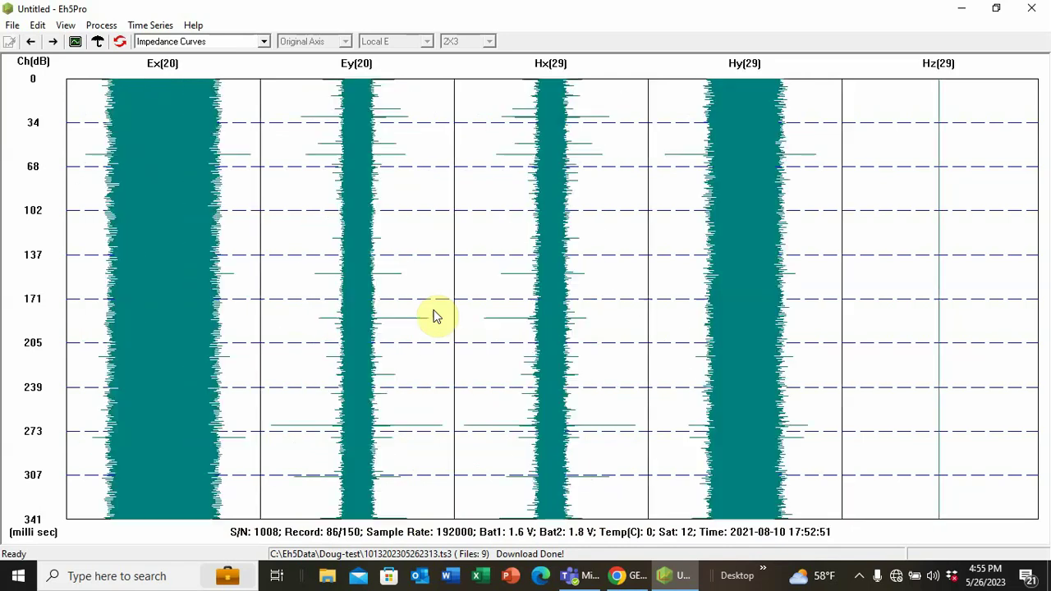
{"action": "key", "text": "Right"}
{"action": "key", "text": "Right"}
{"action": "key", "text": "Right"}
{"action": "key", "text": "Right"}
{"action": "key", "text": "Right"}
{"action": "key", "text": "Right"}
{"action": "key", "text": "Right"}
{"action": "key", "text": "Right"}
{"action": "key", "text": "Right"}
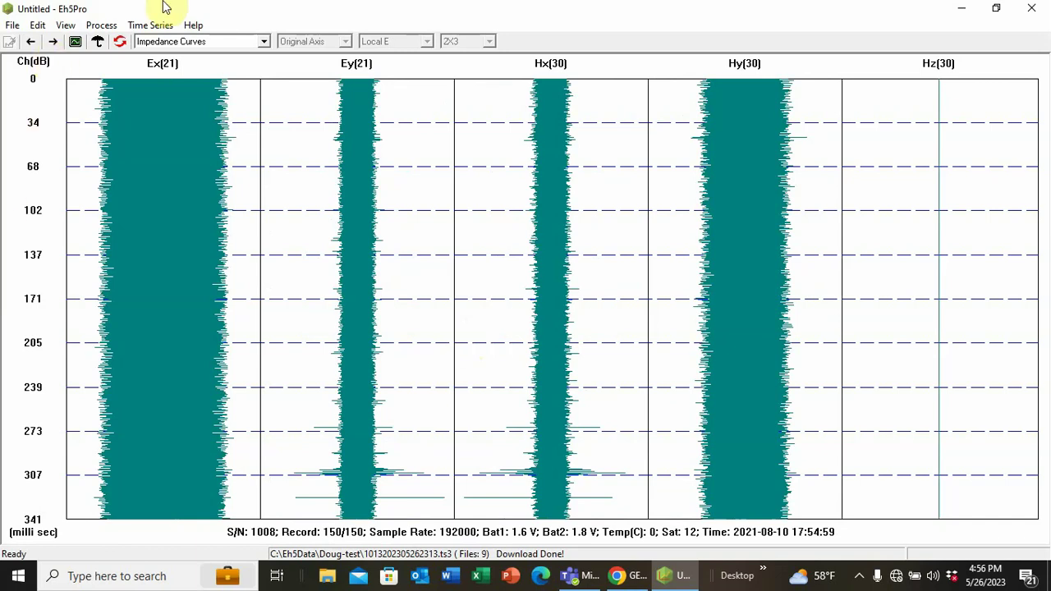
Check the save options for the time series file 1008202108101750.TS1 and close them without saving.
{"action": "left_click", "coordinate": [150, 27]}
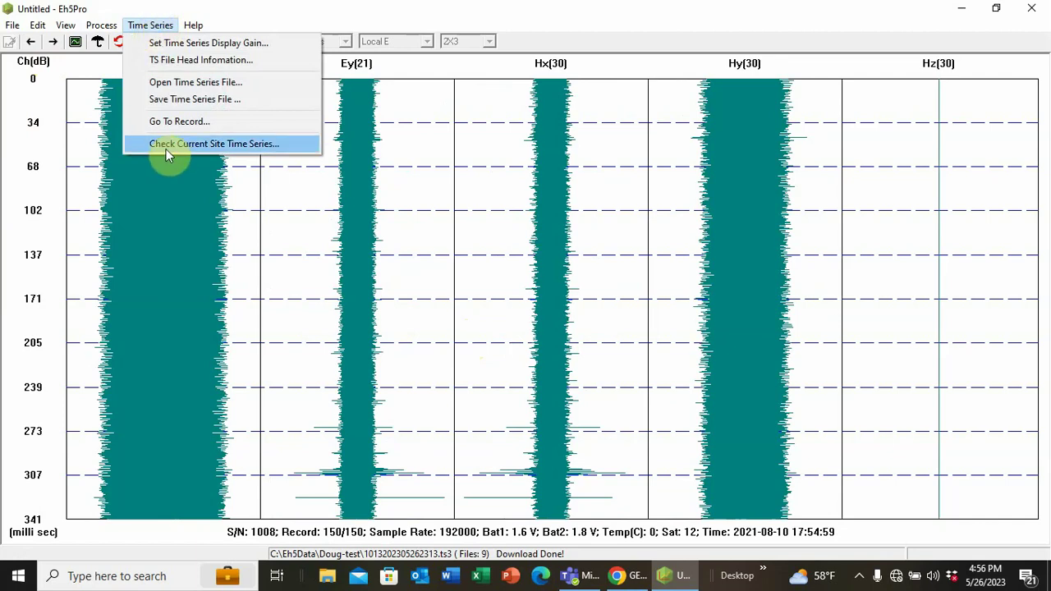
{"action": "left_click", "coordinate": [195, 99]}
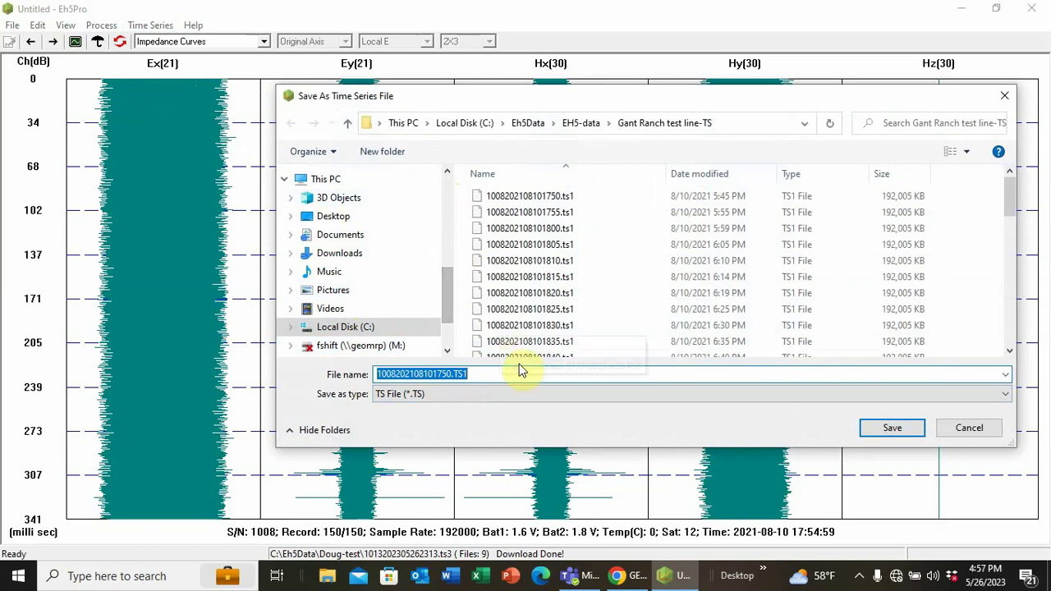
{"action": "left_click", "coordinate": [977, 429]}
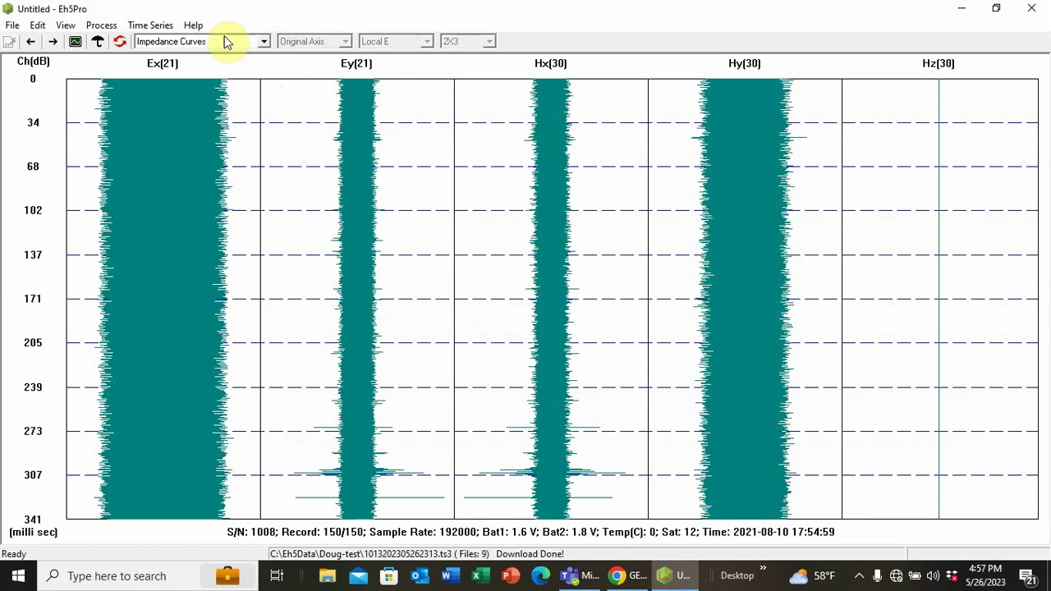
Open the time series file 1008202108101750.ts2 from the Gant Ranch test line-TS folder.
{"action": "left_click", "coordinate": [161, 26]}
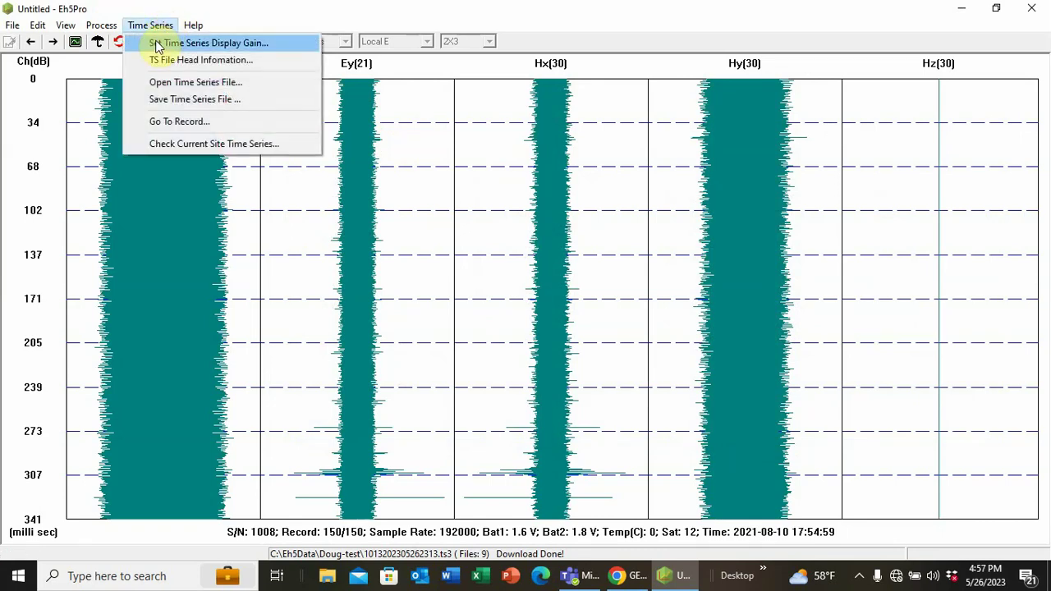
{"action": "left_click", "coordinate": [165, 85]}
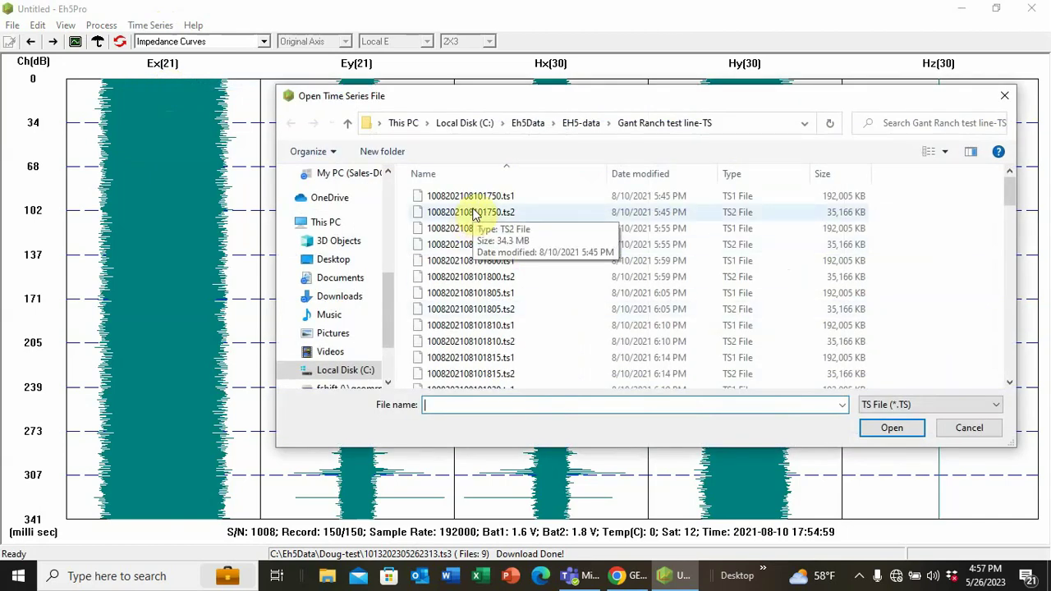
{"action": "left_click", "coordinate": [474, 212]}
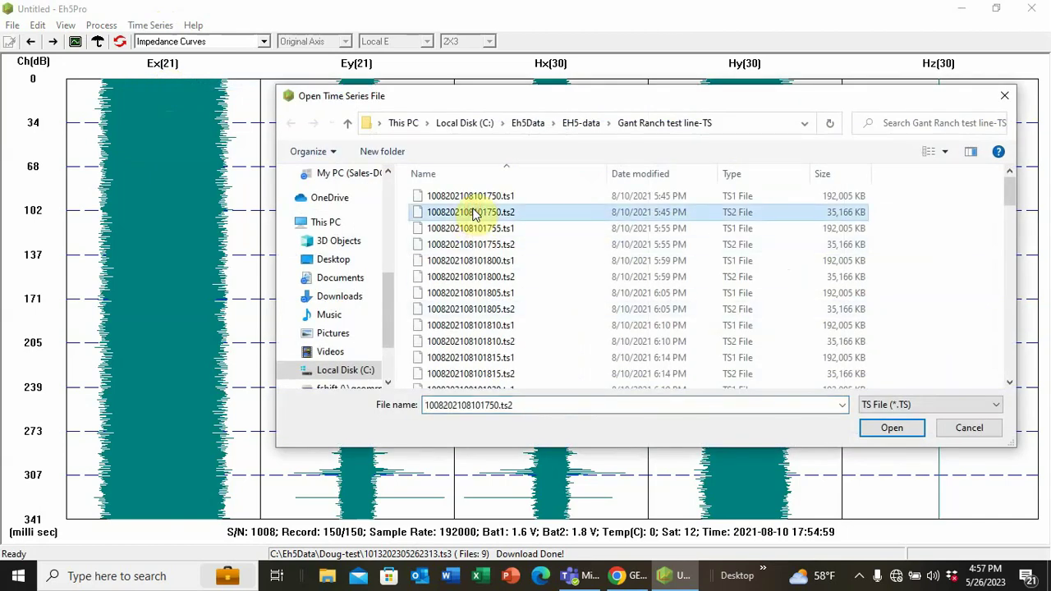
{"action": "left_click", "coordinate": [872, 428]}
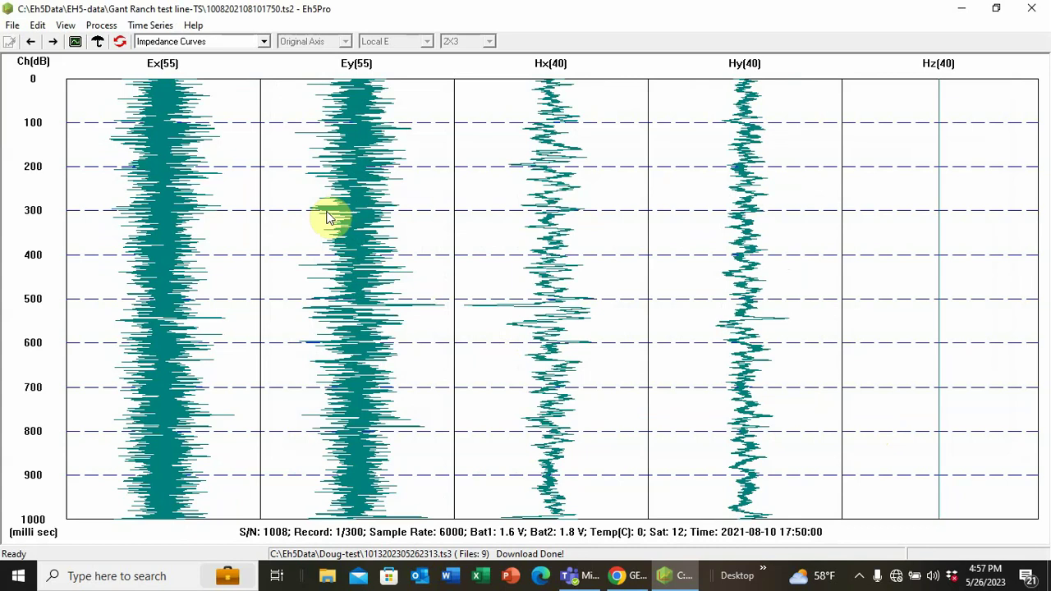
Review the records of the .ts2 time series from record 1 through record 15.
{"action": "key", "text": "Right"}
{"action": "key", "text": "Right"}
{"action": "key", "text": "Right"}
{"action": "key", "text": "Right"}
{"action": "key", "text": "Right"}
{"action": "key", "text": "Right"}
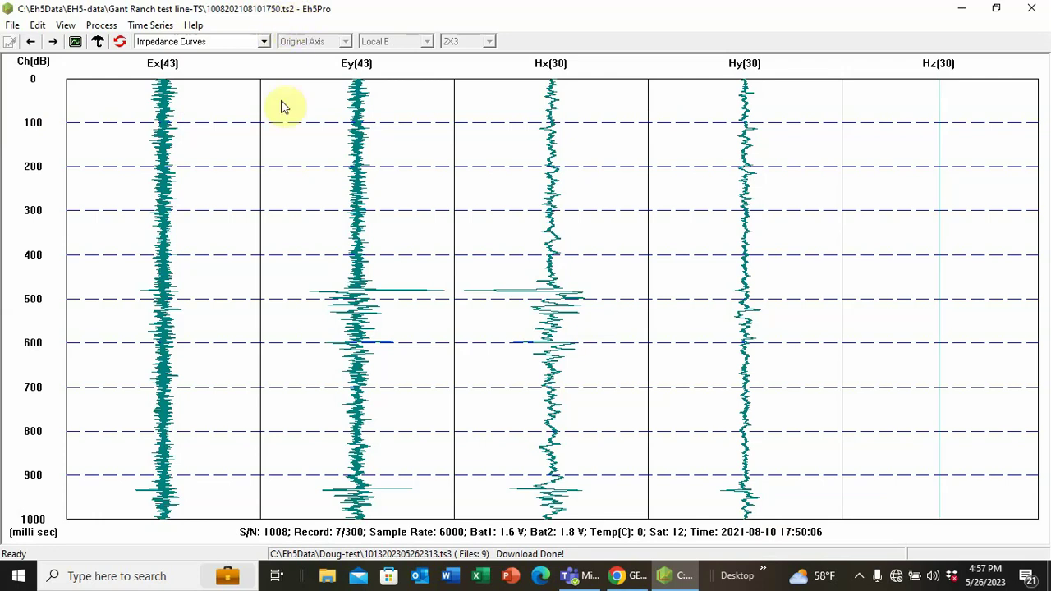
{"action": "scroll", "coordinate": [279, 164], "scroll_direction": "down", "scroll_amount": 8}
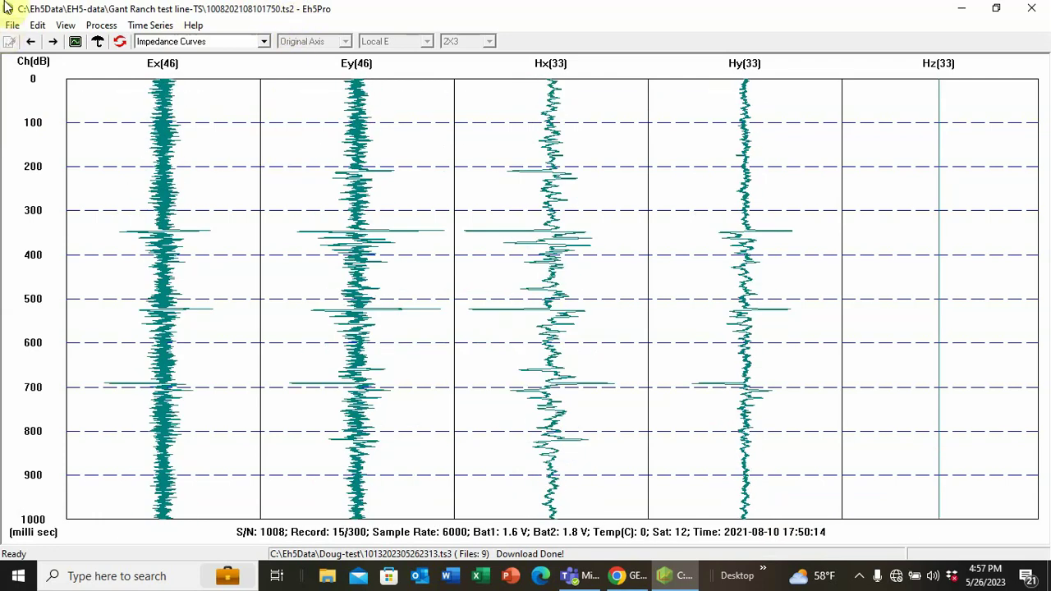
Examine the time series display gain options and close them without changes.
{"action": "left_click", "coordinate": [166, 27]}
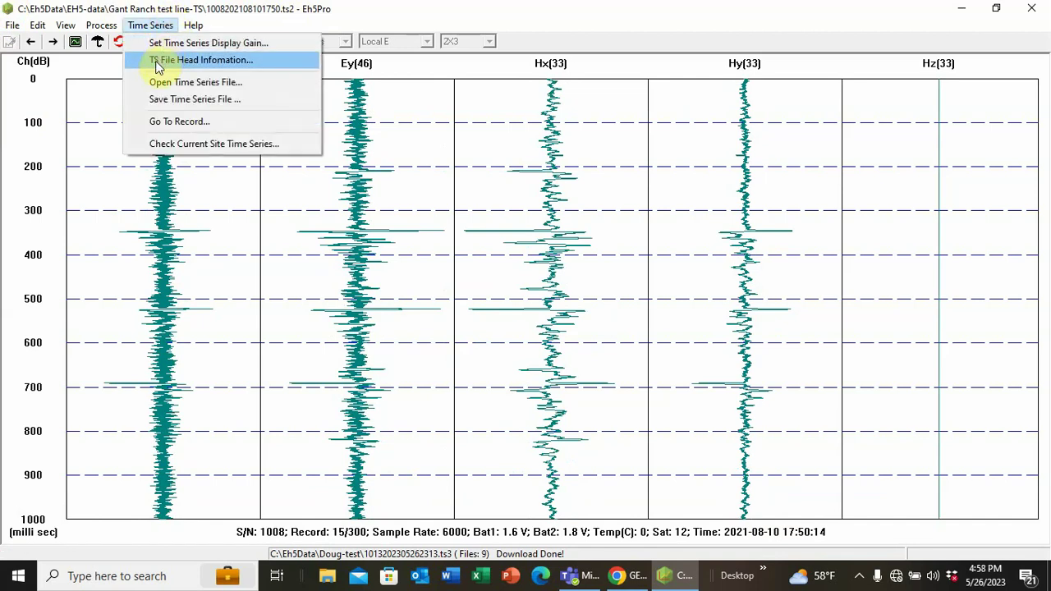
{"action": "left_click", "coordinate": [169, 43]}
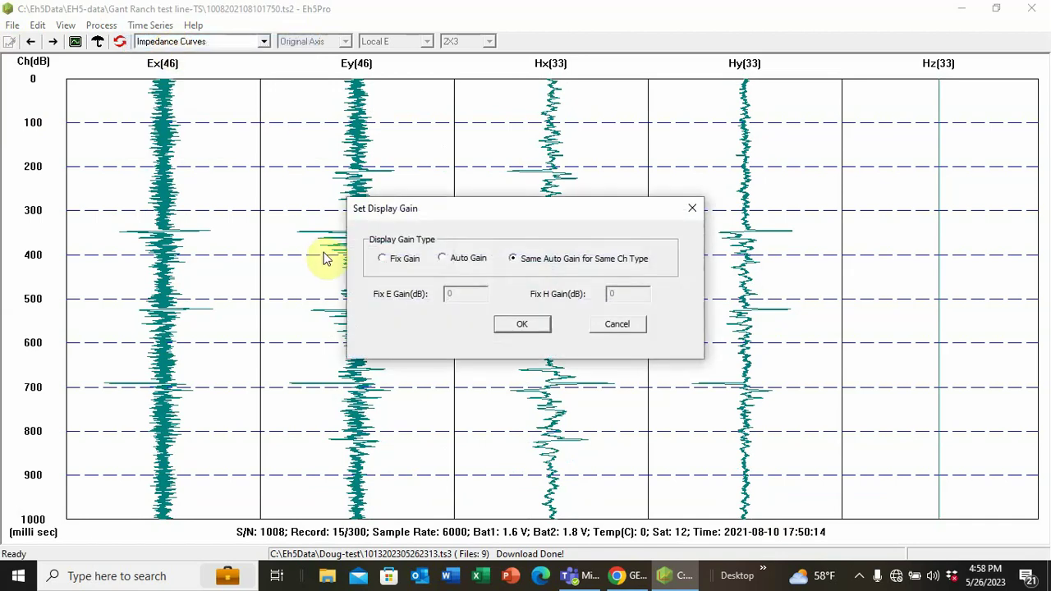
{"action": "left_click", "coordinate": [614, 324]}
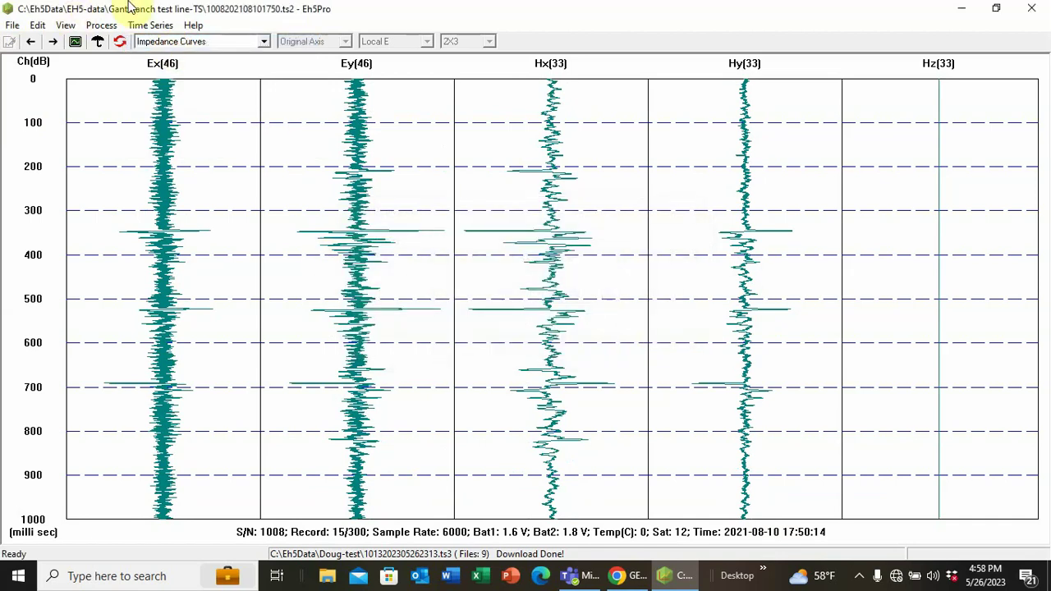
Look through the list of time series files in the Gant Ranch test line-TS folder without opening one.
{"action": "left_click", "coordinate": [154, 26]}
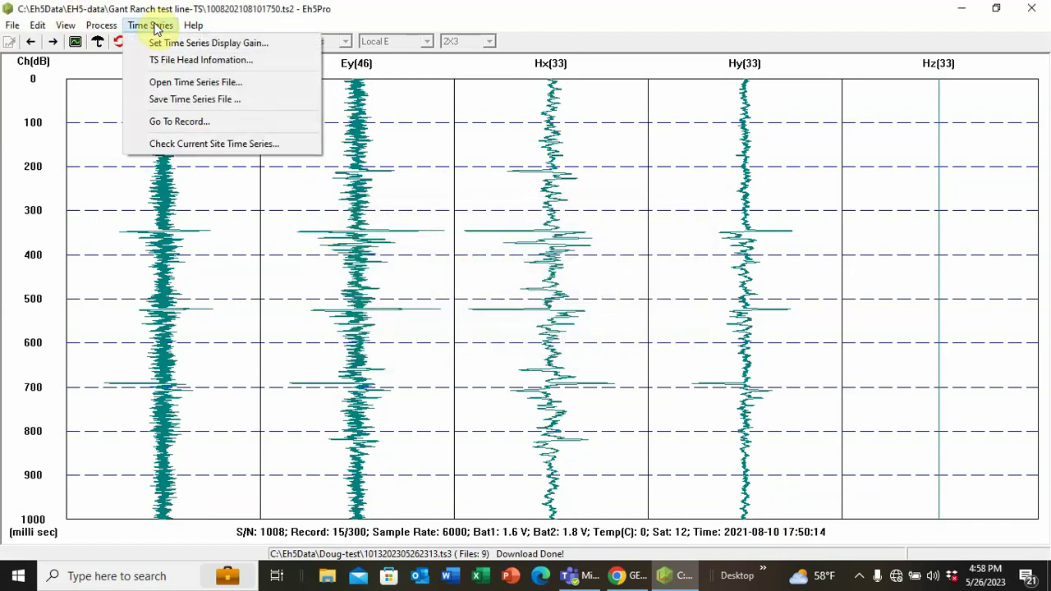
{"action": "left_click", "coordinate": [154, 86]}
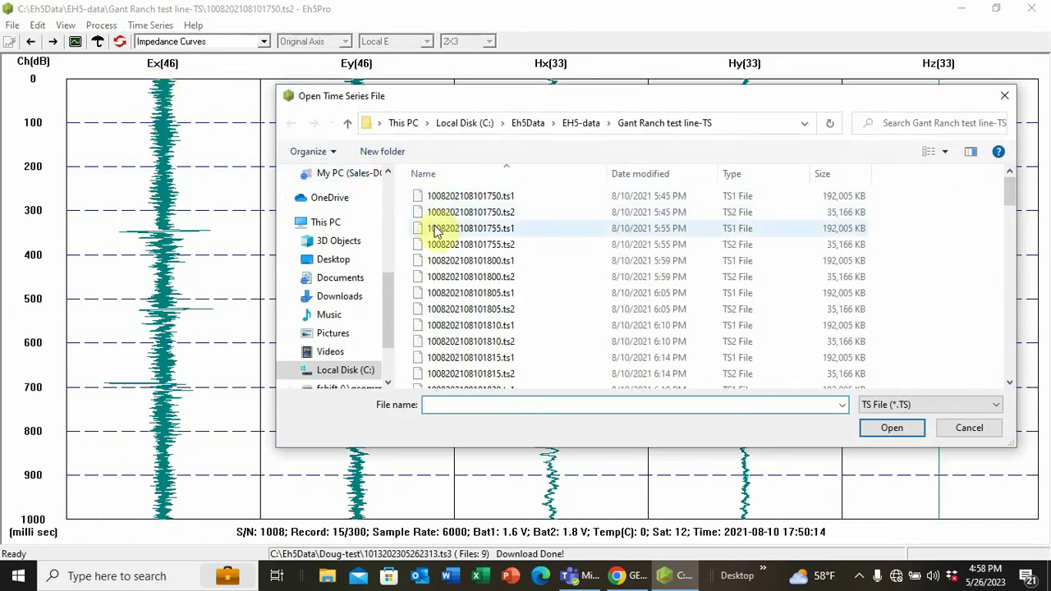
{"action": "scroll", "coordinate": [444, 308], "scroll_direction": "down", "scroll_amount": 10}
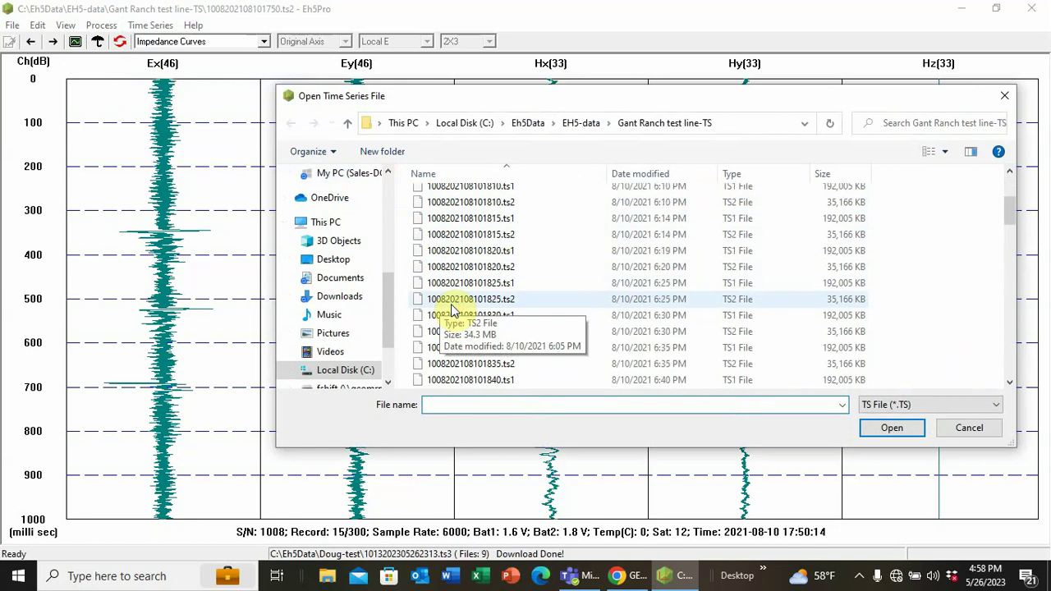
{"action": "scroll", "coordinate": [451, 307], "scroll_direction": "down", "scroll_amount": 2}
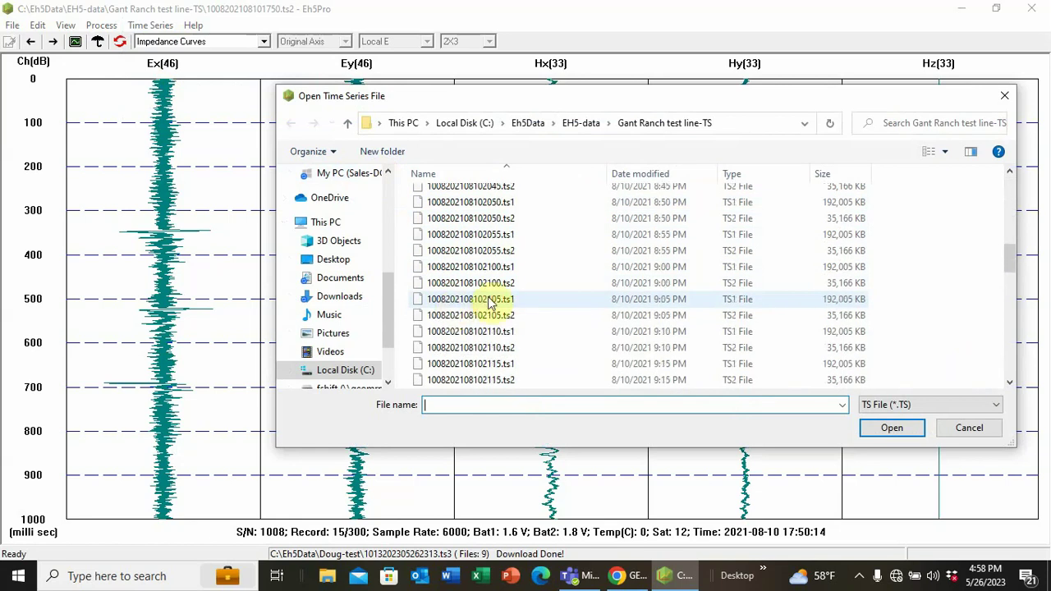
{"action": "left_click", "coordinate": [969, 430]}
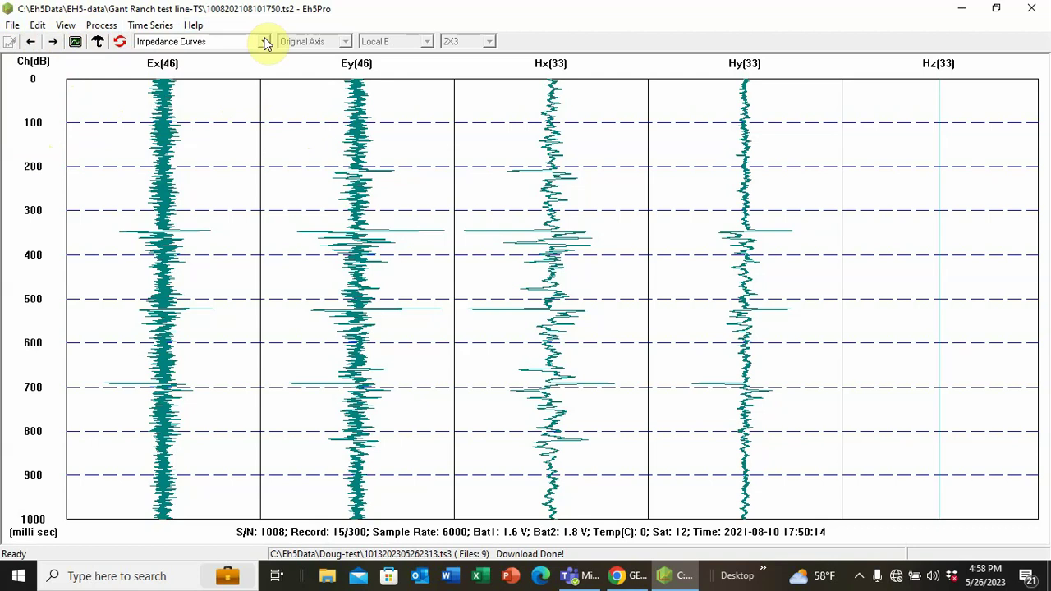
Display the apparent resistivity plots of all sites and save the project as Survey-test-training in the Gant Ranch test line-TS folder.
{"action": "left_click", "coordinate": [264, 41]}
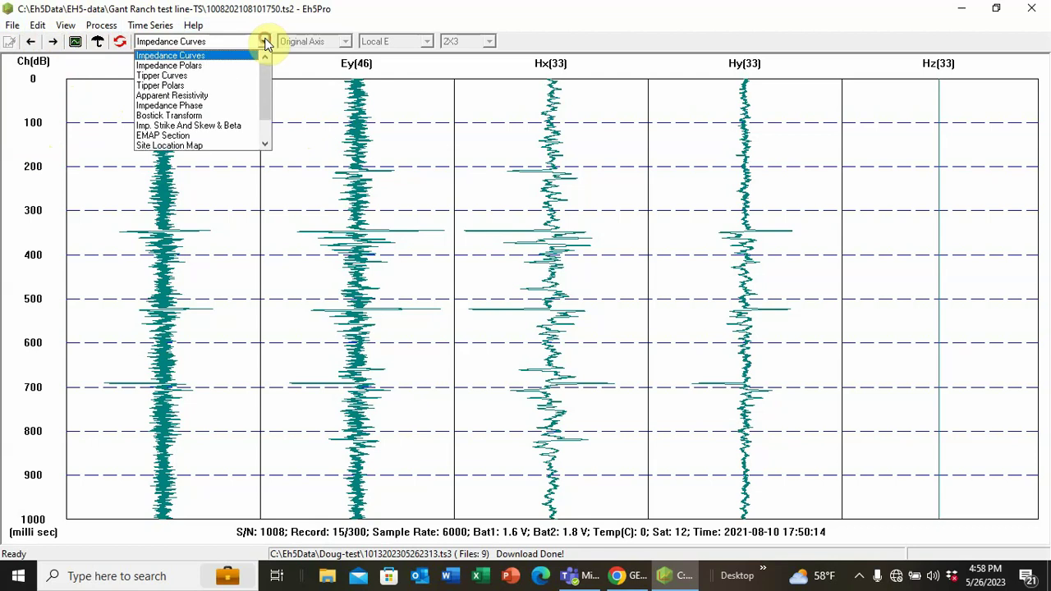
{"action": "left_click", "coordinate": [171, 96]}
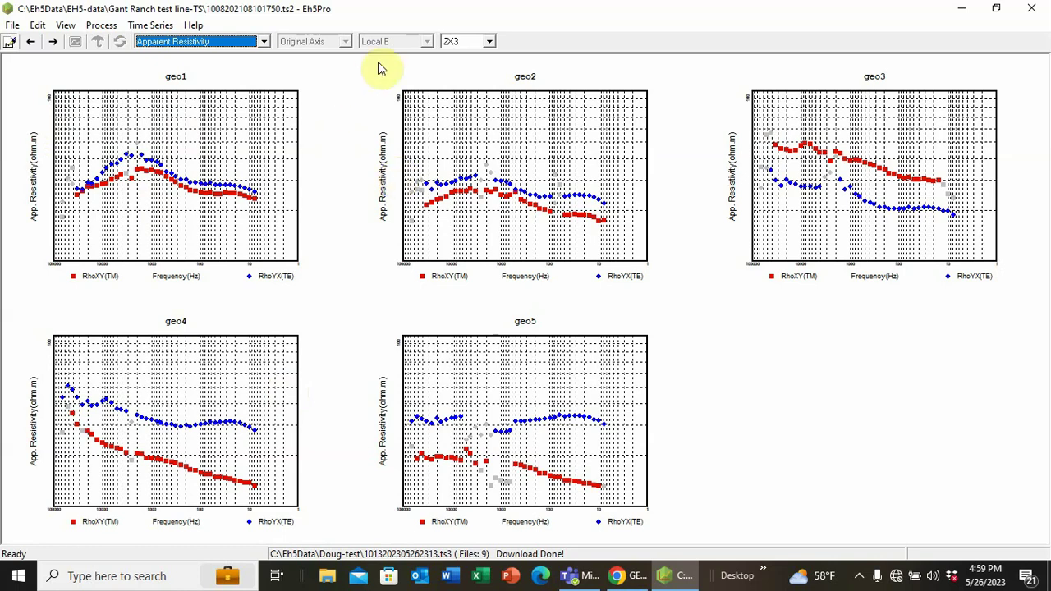
{"action": "left_click", "coordinate": [10, 25]}
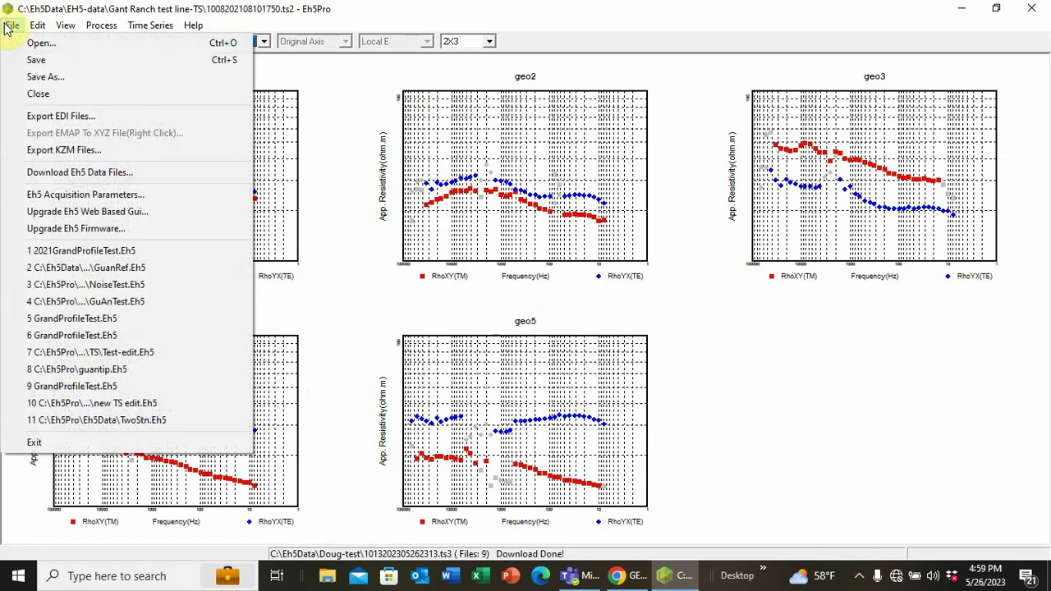
{"action": "left_click", "coordinate": [38, 81]}
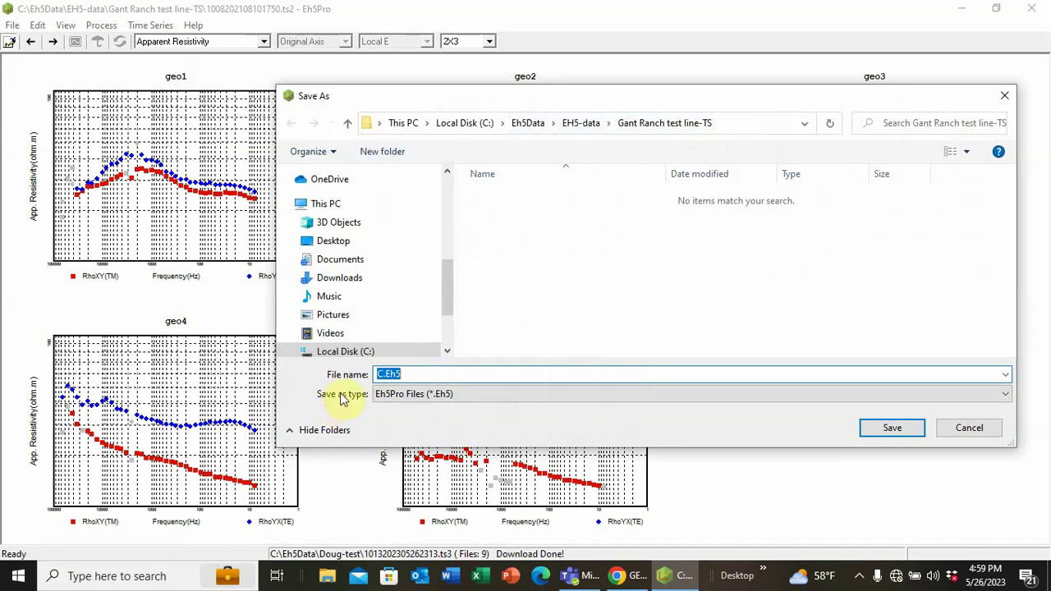
{"action": "left_click", "coordinate": [408, 373]}
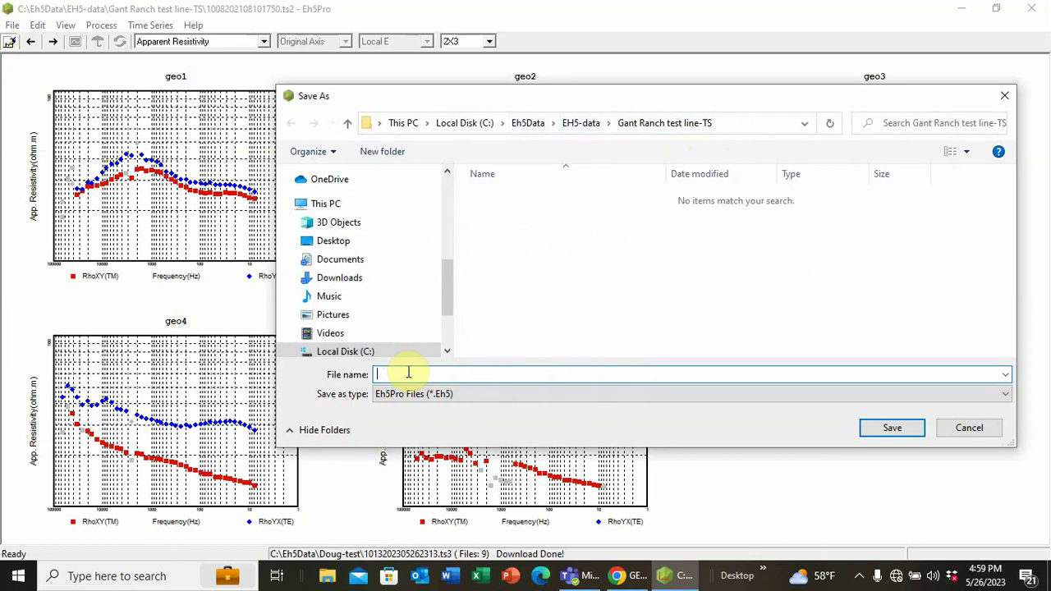
{"action": "type", "text": "Survey-test-"}
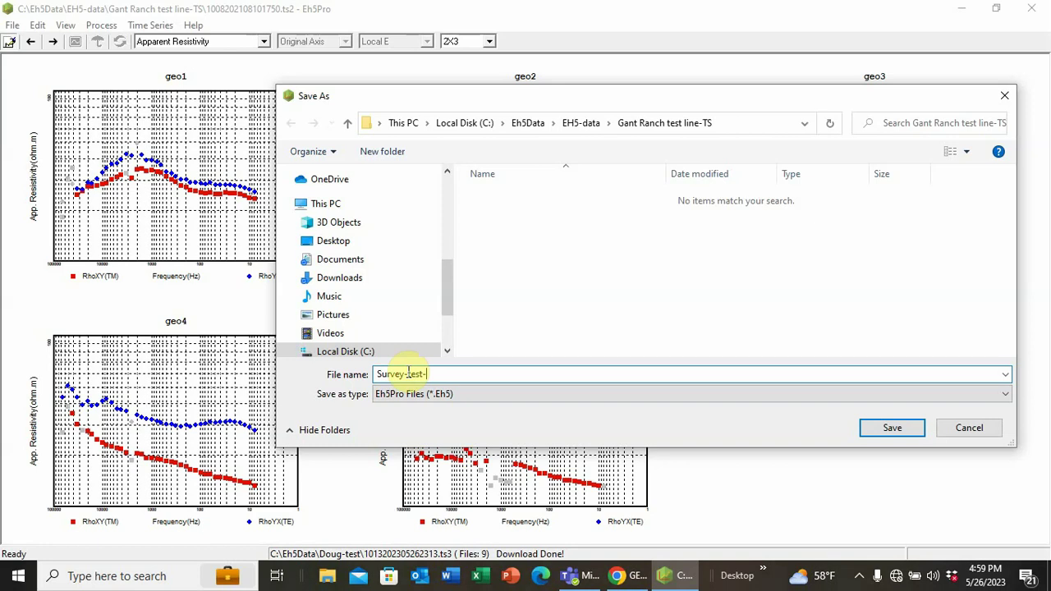
{"action": "type", "text": "training"}
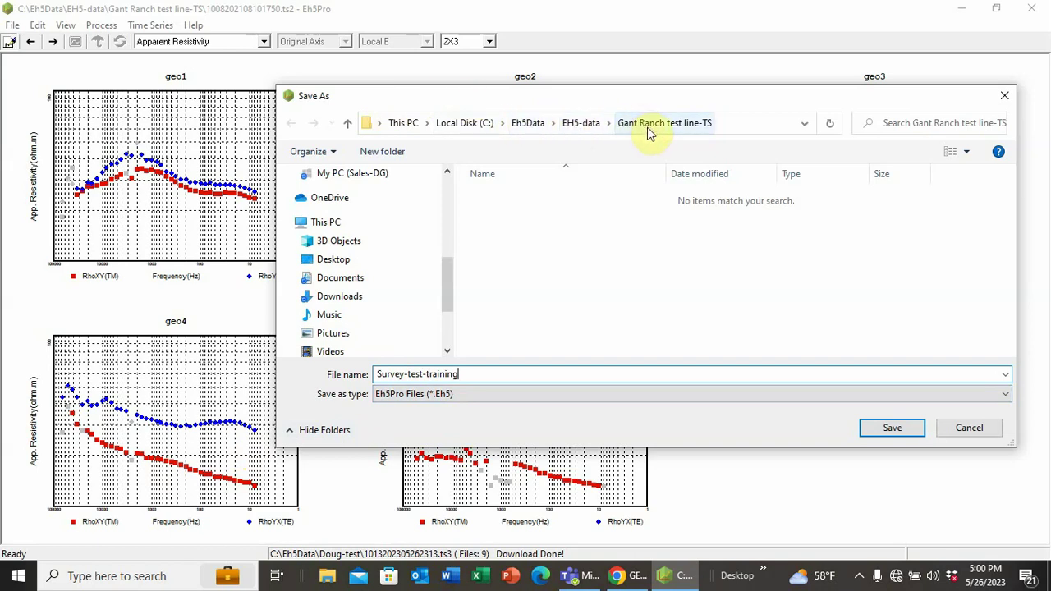
{"action": "left_click", "coordinate": [890, 429]}
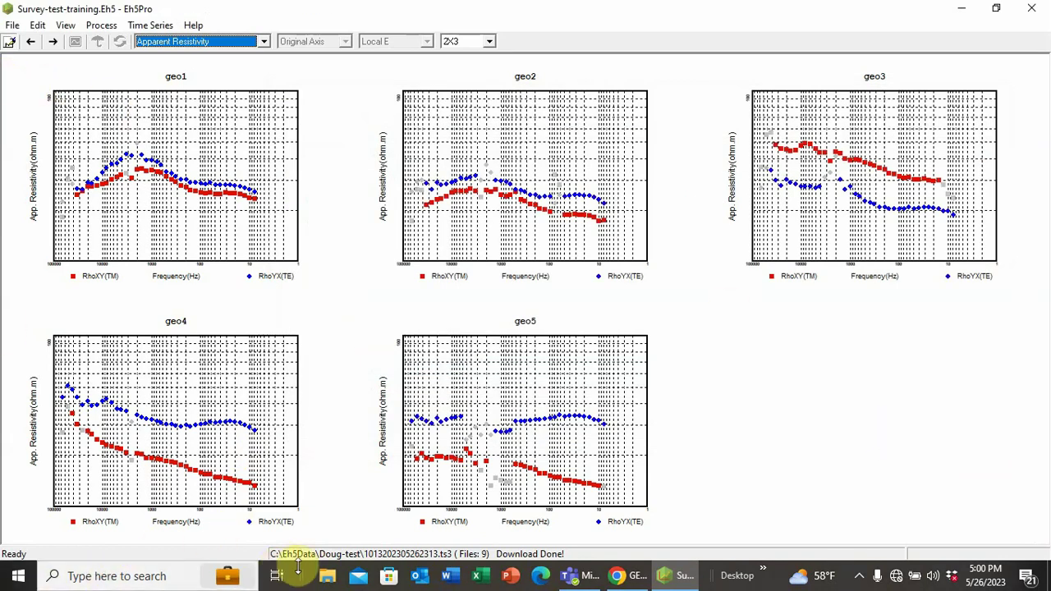
Switch to File Explorer and open the Eh5Data folder on Local Disk (C:).
{"action": "left_click", "coordinate": [326, 578]}
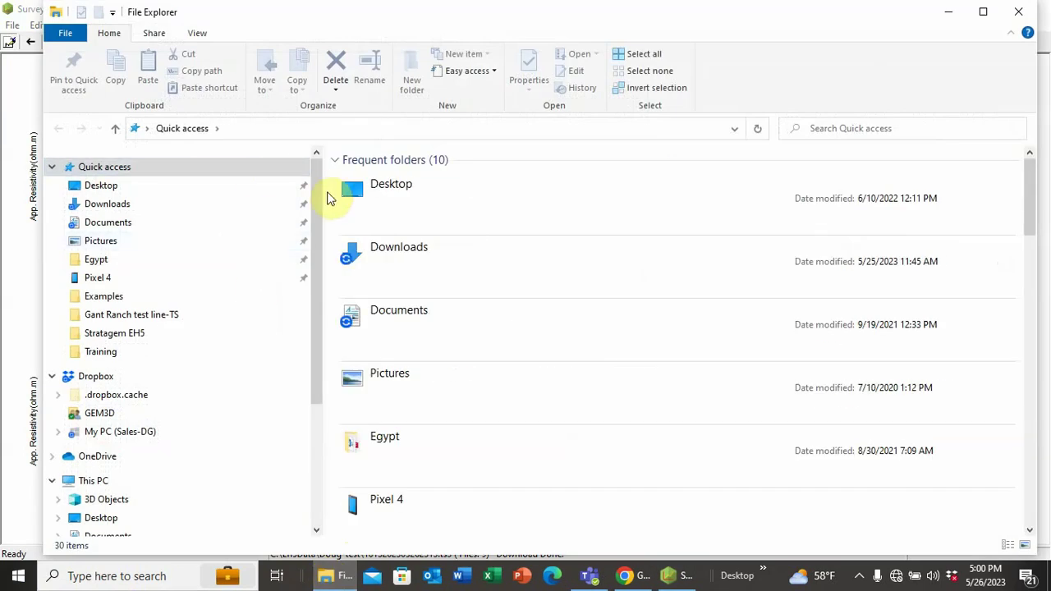
{"action": "left_click_drag", "start_coordinate": [315, 209], "coordinate": [353, 329]}
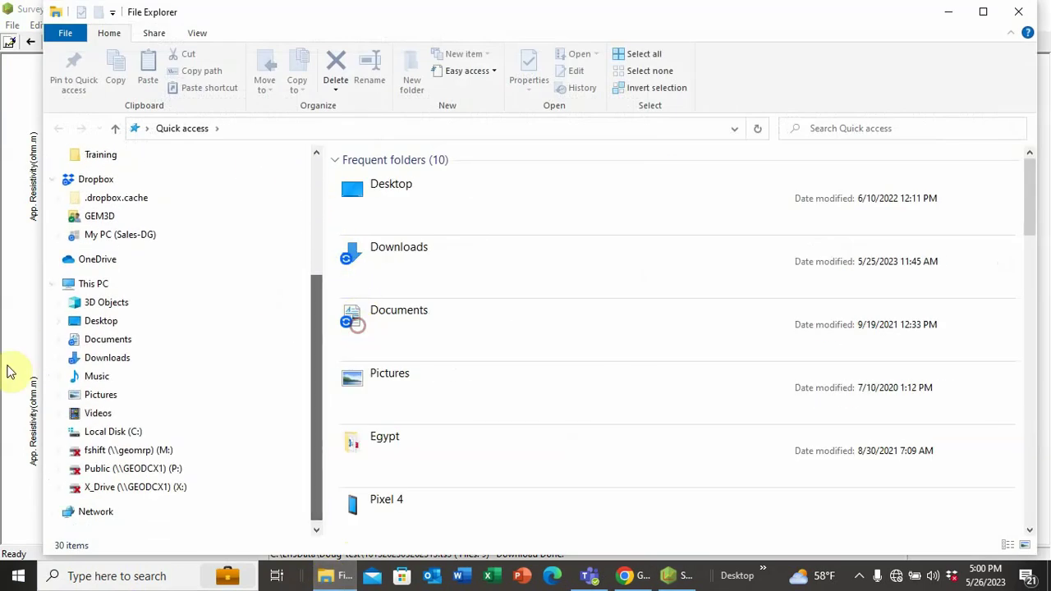
{"action": "left_click", "coordinate": [88, 431]}
{"action": "scroll", "coordinate": [399, 357], "scroll_direction": "down", "scroll_amount": 1}
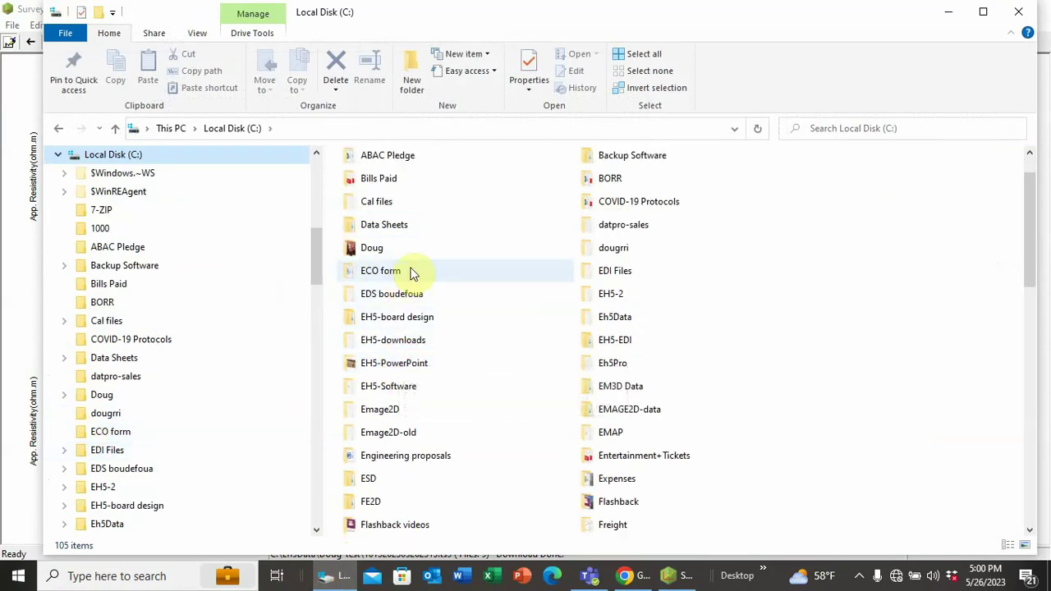
{"action": "left_click", "coordinate": [611, 318]}
{"action": "double_click", "coordinate": [612, 318]}
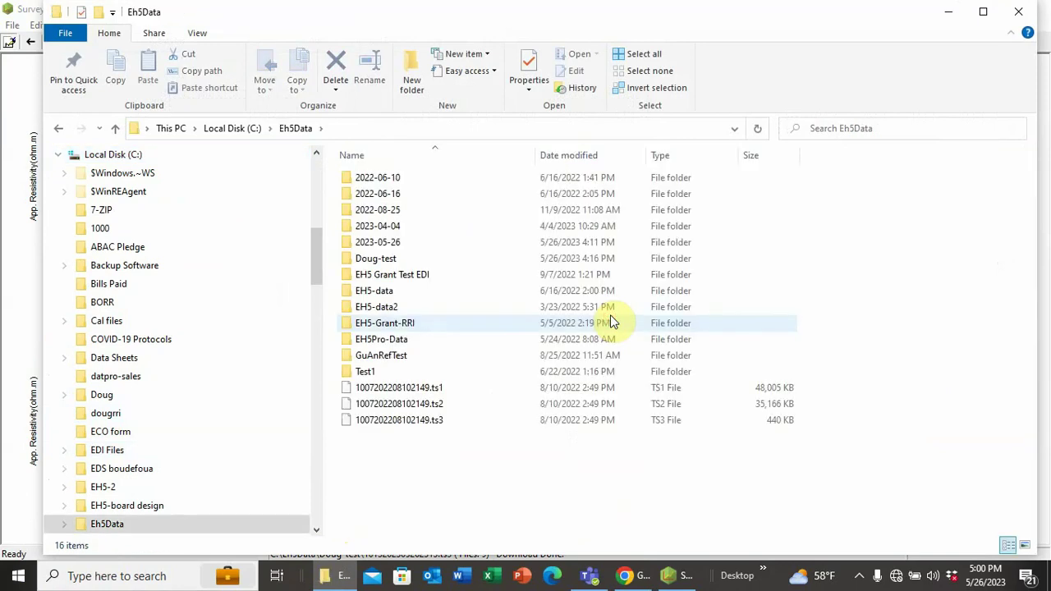
Locate the saved Survey-test-training.Eh5 project file in the Gant Ranch test line-TS folder inside EH5-data.
{"action": "double_click", "coordinate": [367, 294]}
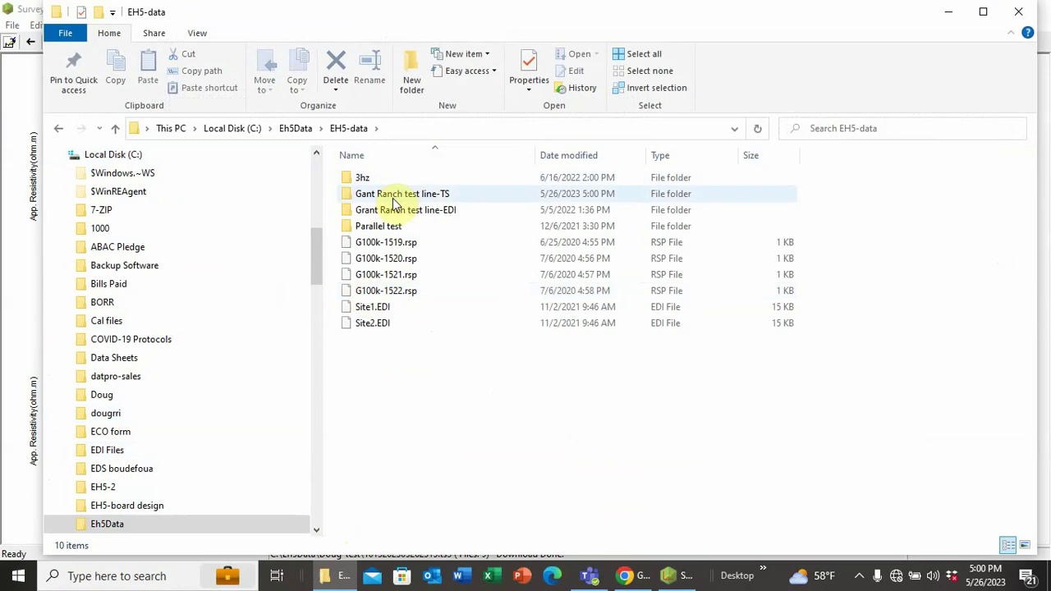
{"action": "mouse_move", "coordinate": [393, 200]}
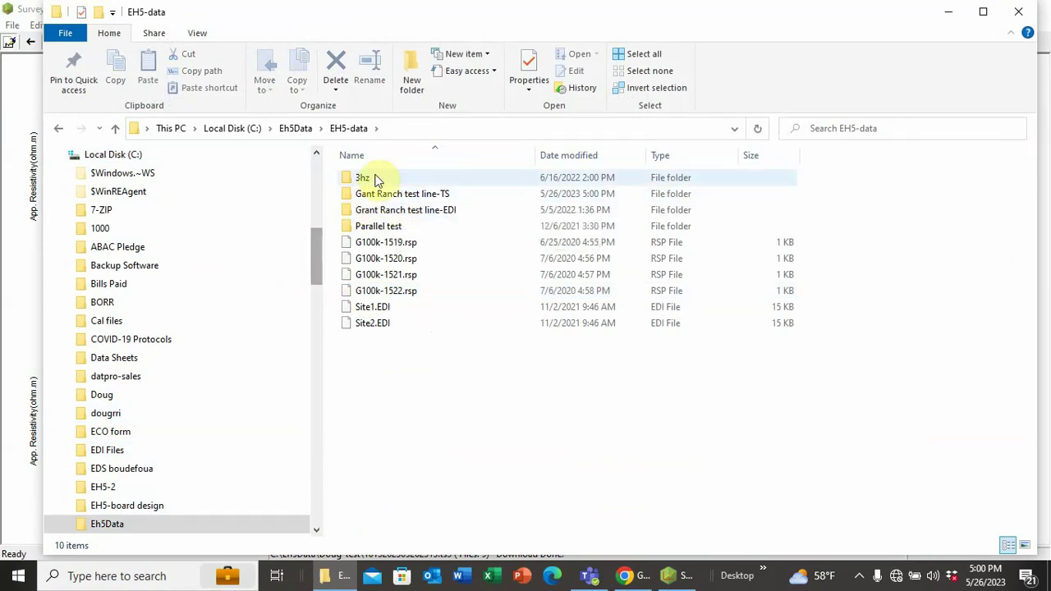
{"action": "double_click", "coordinate": [382, 197]}
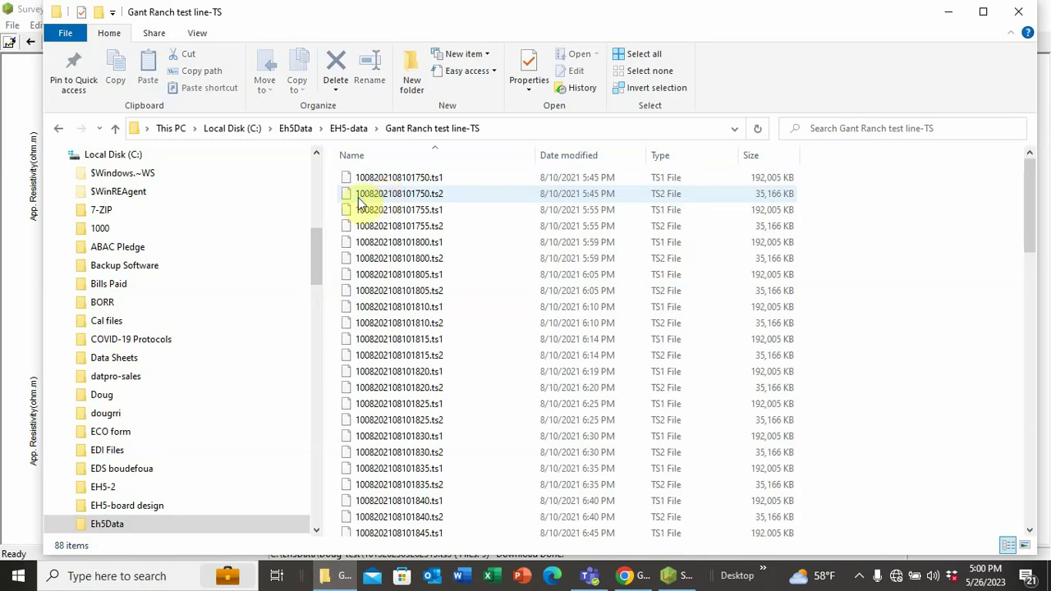
{"action": "left_click", "coordinate": [1032, 226]}
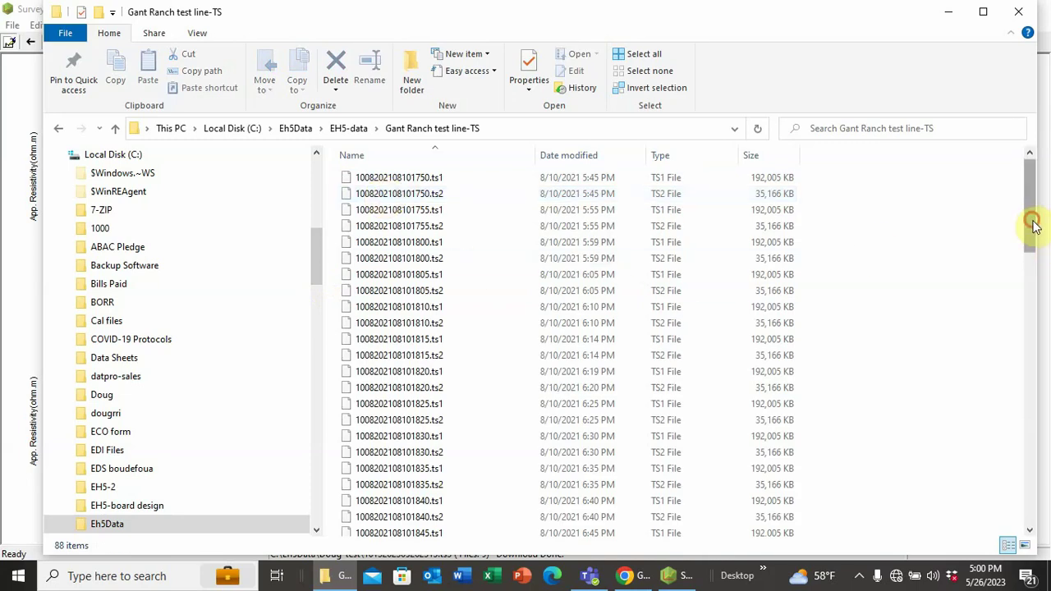
{"action": "left_click_drag", "start_coordinate": [1032, 226], "coordinate": [1045, 546]}
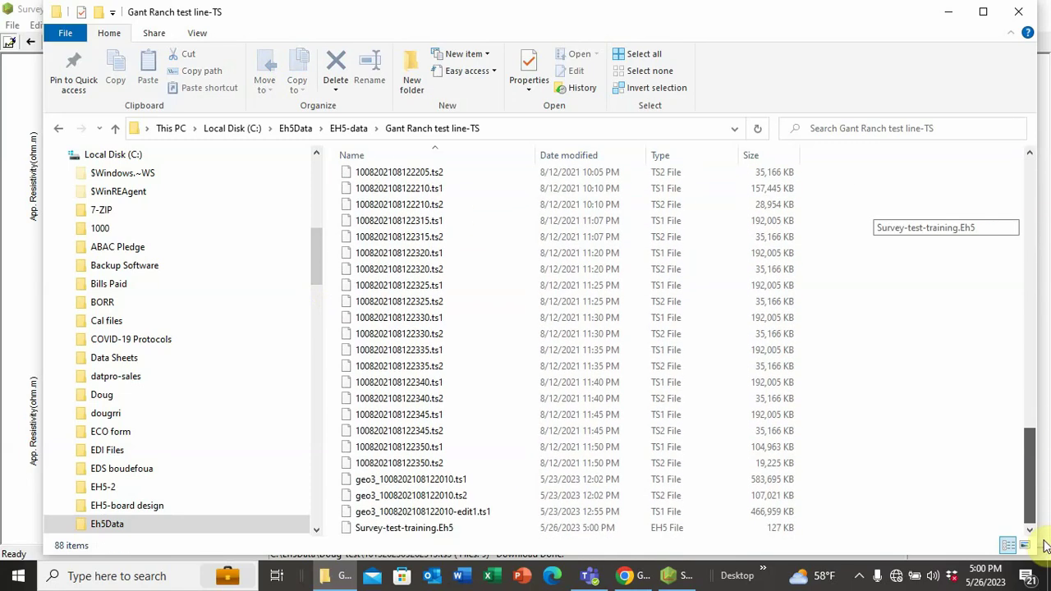
{"action": "left_click", "coordinate": [380, 529]}
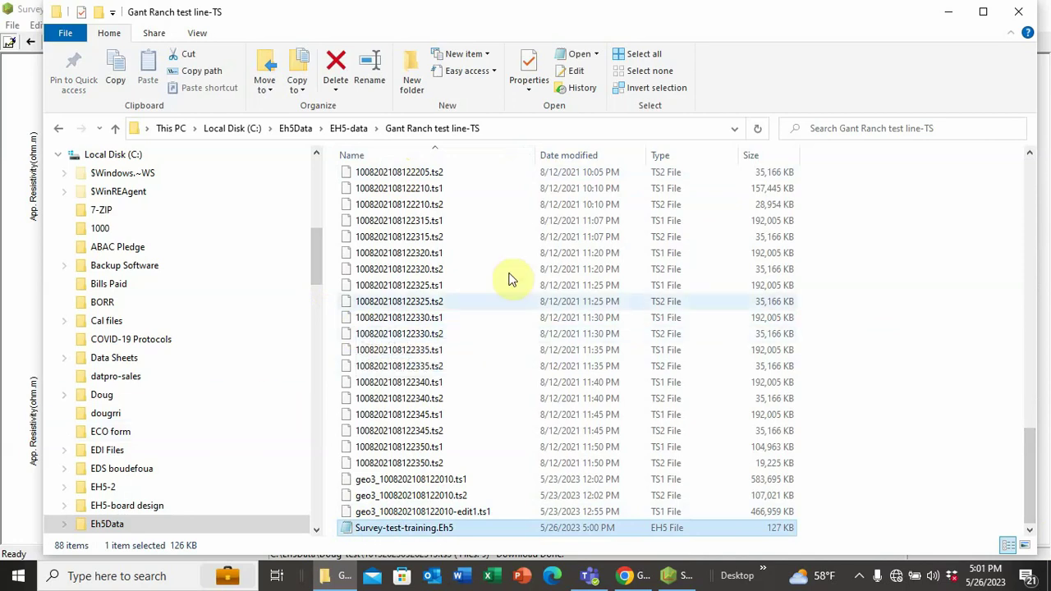
Inspect the contents of Survey-test-training.Eh5 in Notepad, close it, and close File Explorer to return to Eh5Pro.
{"action": "double_click", "coordinate": [368, 532]}
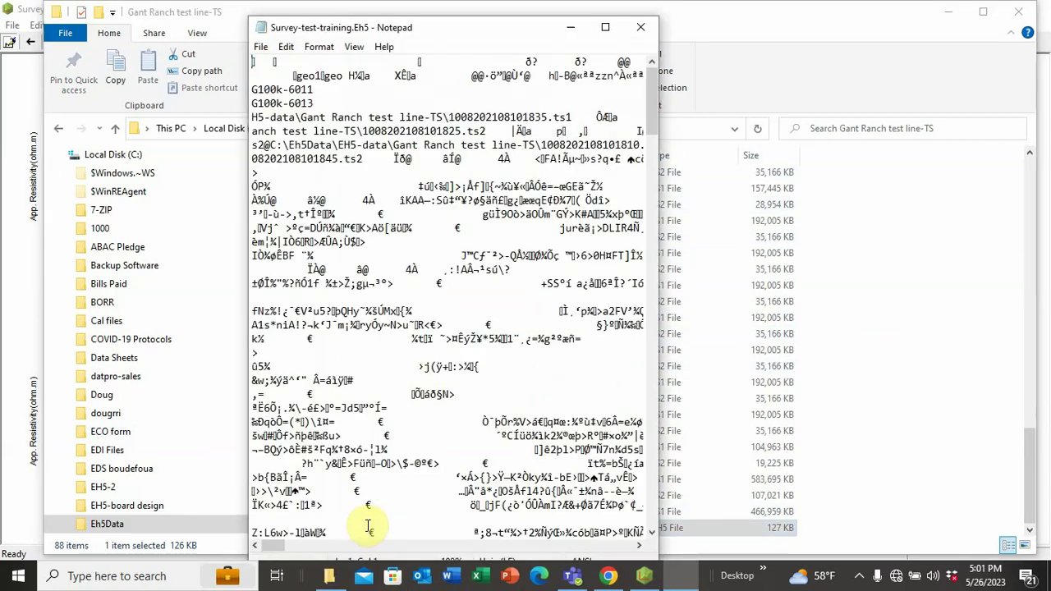
{"action": "left_click", "coordinate": [640, 27]}
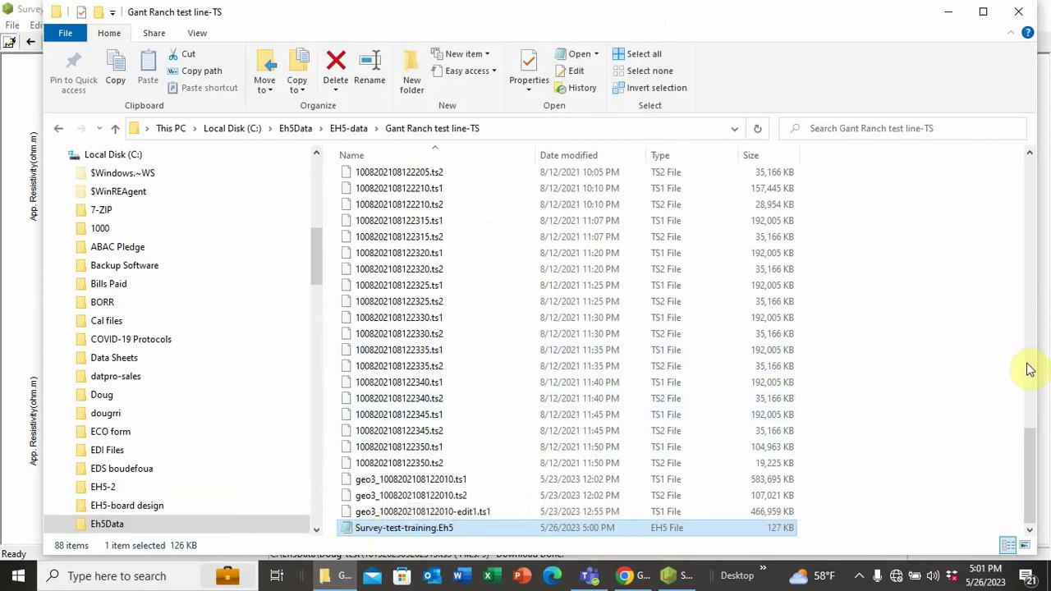
{"action": "left_click_drag", "start_coordinate": [1034, 462], "coordinate": [1046, 558]}
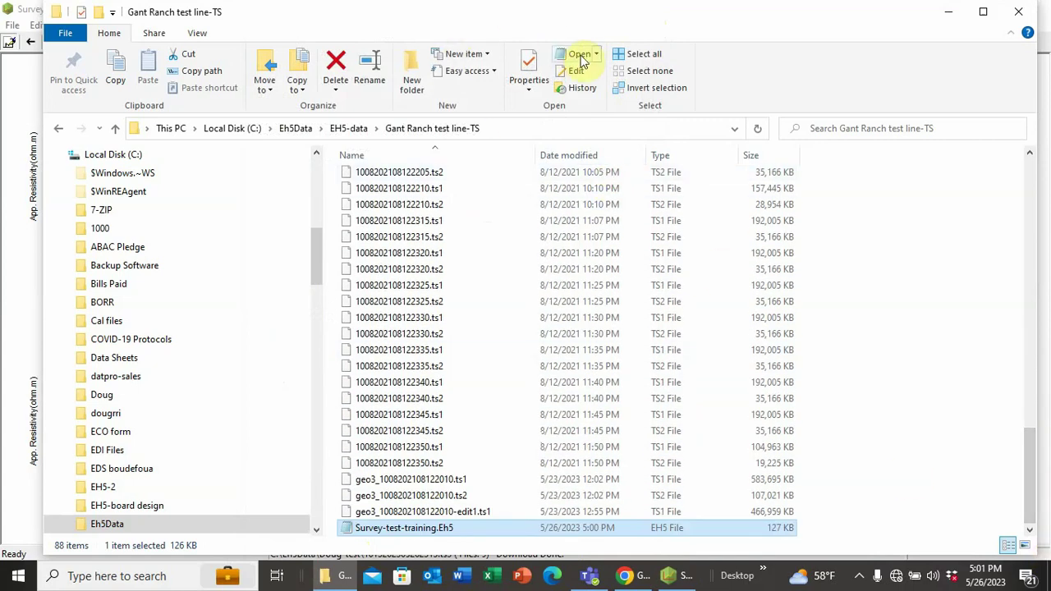
{"action": "left_click", "coordinate": [1026, 15]}
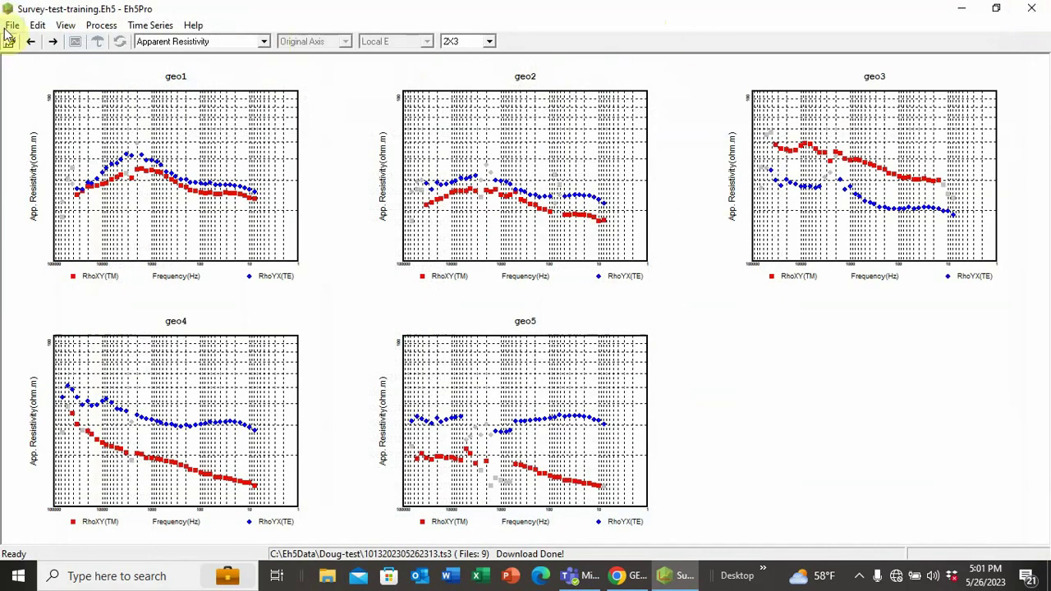
Open the Survey-test-training.Eh5 project from the Gant Ranch test line-TS folder.
{"action": "left_click", "coordinate": [12, 27]}
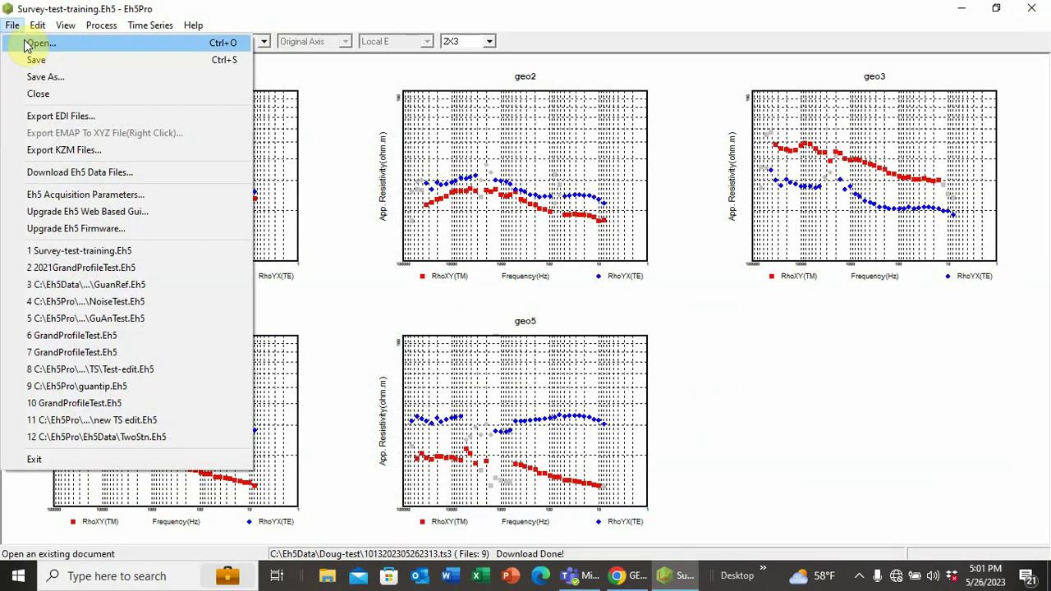
{"action": "left_click", "coordinate": [27, 45]}
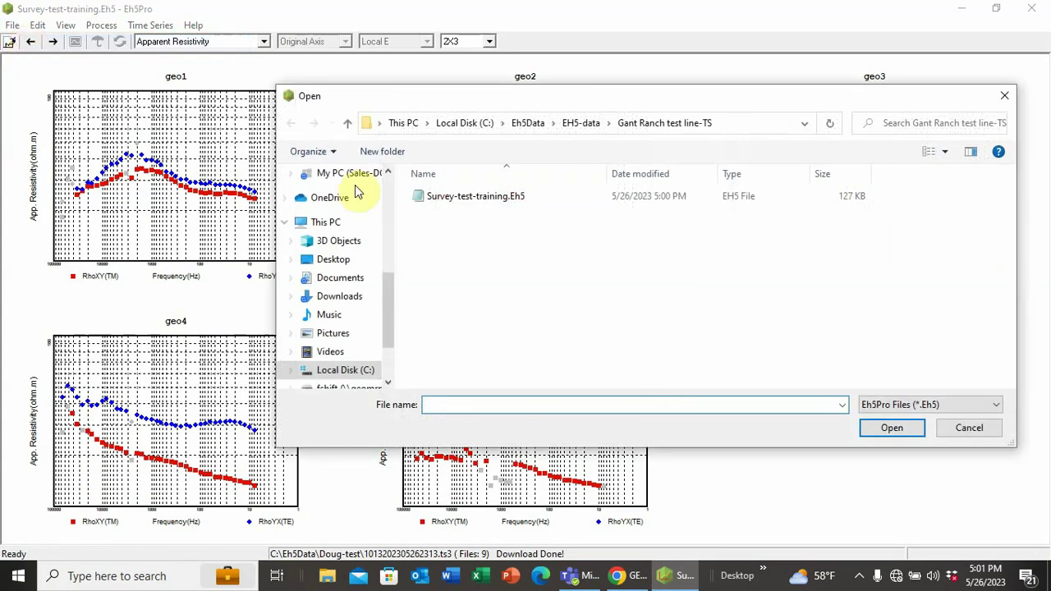
{"action": "left_click", "coordinate": [458, 204]}
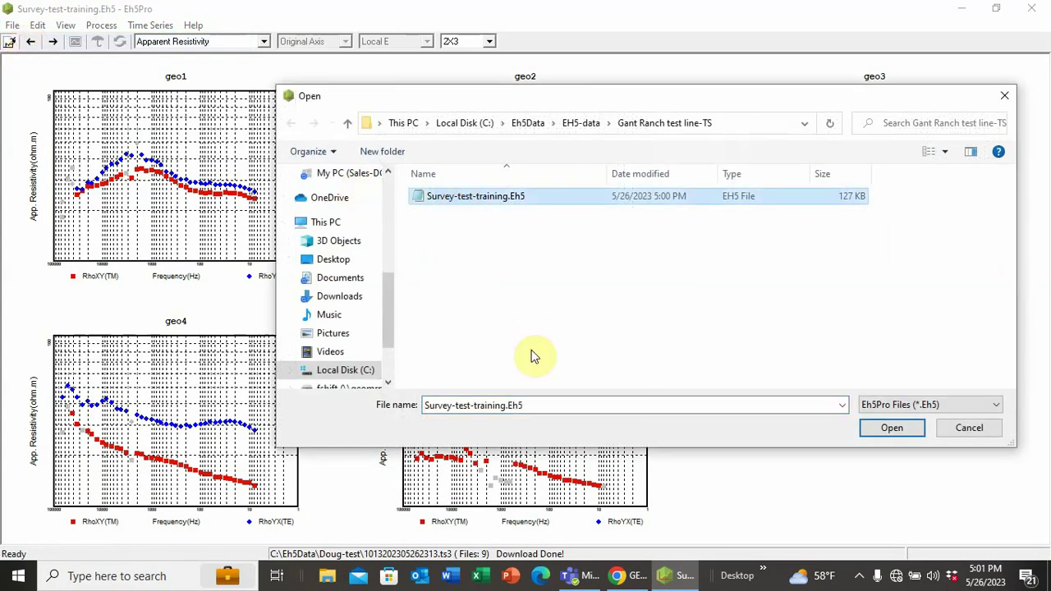
{"action": "left_click", "coordinate": [890, 428]}
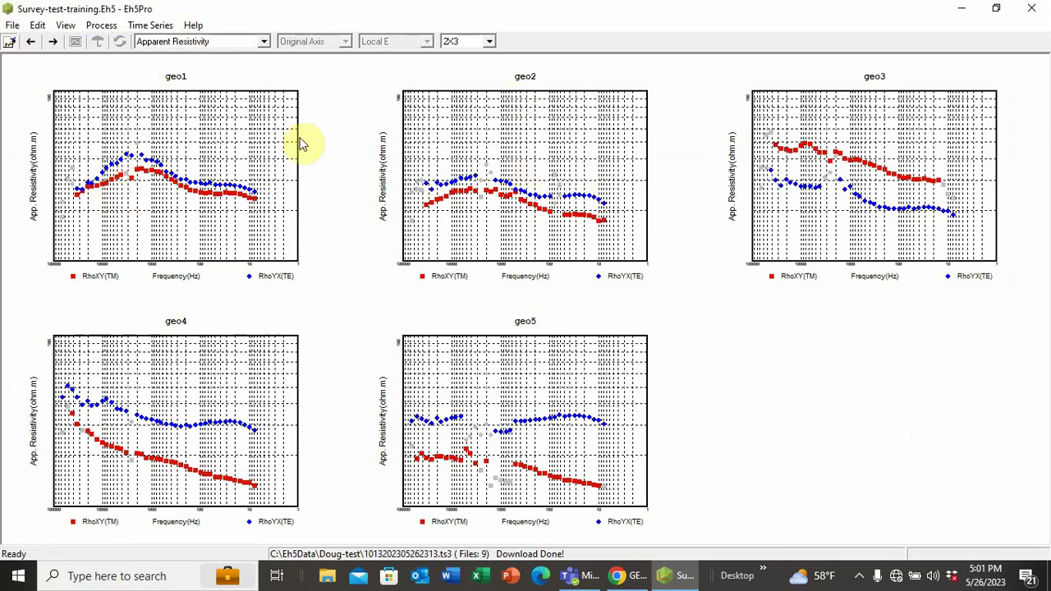
Display the Bostick Transform plots of all sites and switch the display to Impedance Curves.
{"action": "left_click", "coordinate": [263, 41]}
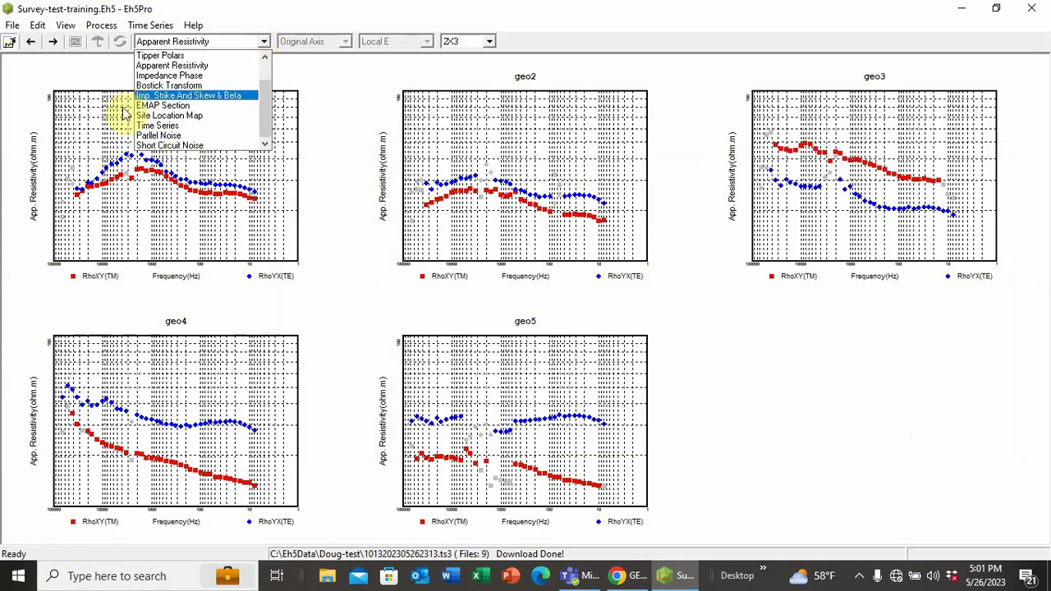
{"action": "left_click", "coordinate": [168, 86]}
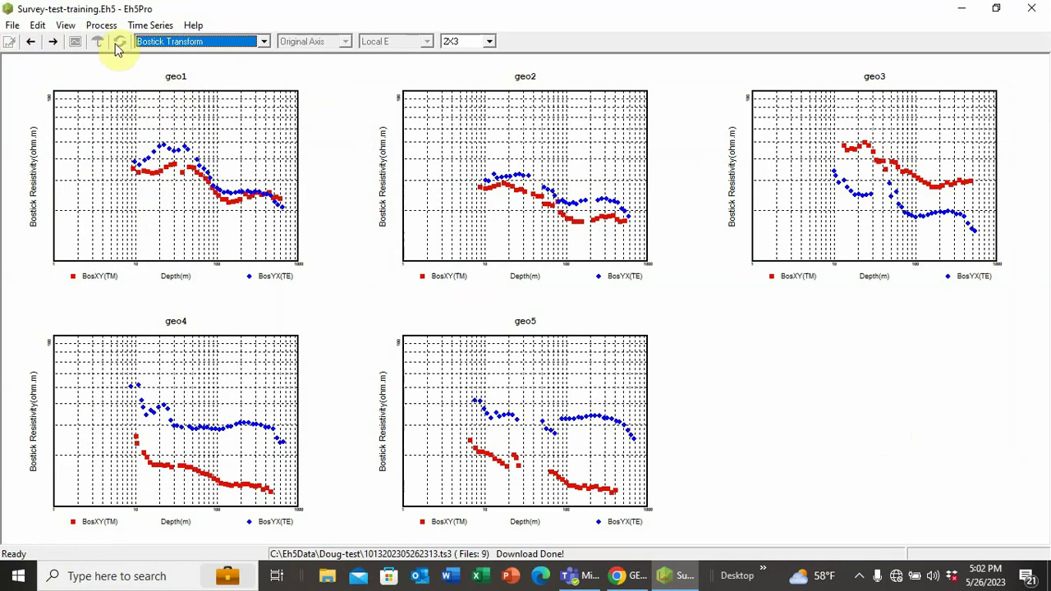
{"action": "left_click", "coordinate": [262, 41]}
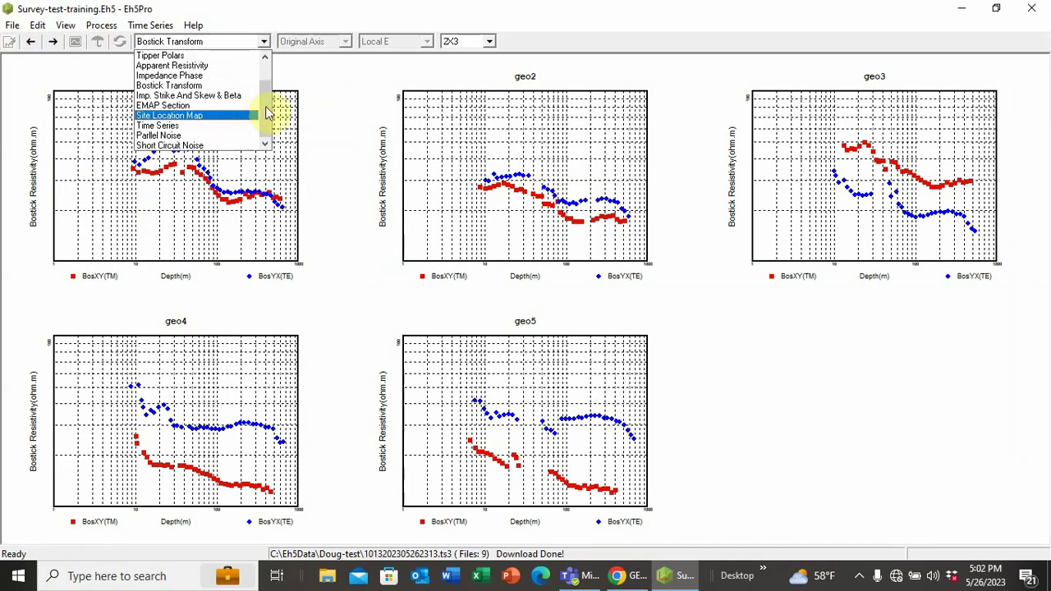
{"action": "left_click_drag", "start_coordinate": [266, 106], "coordinate": [263, 68]}
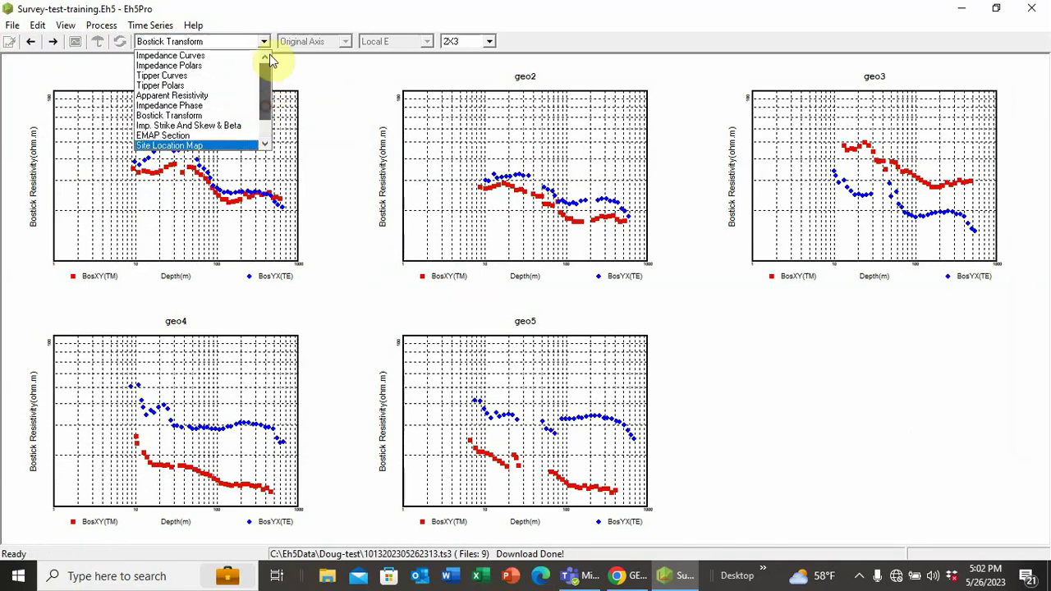
{"action": "left_click", "coordinate": [171, 56]}
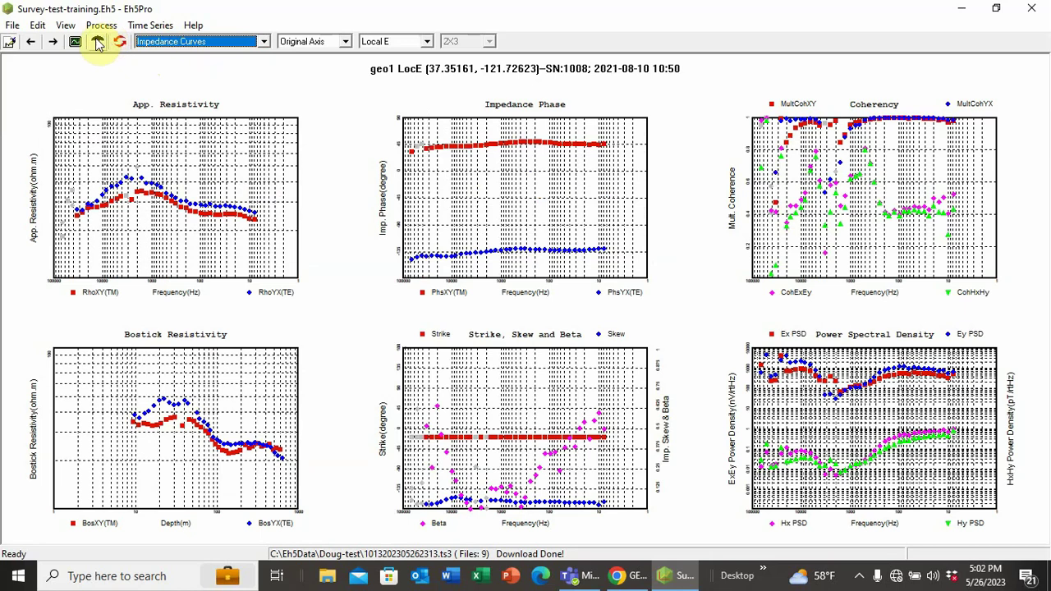
Review the impedance curves of geo2 and geo3, return to geo1, and pick the RhoYX point near its apparent resistivity peak.
{"action": "left_click", "coordinate": [53, 42]}
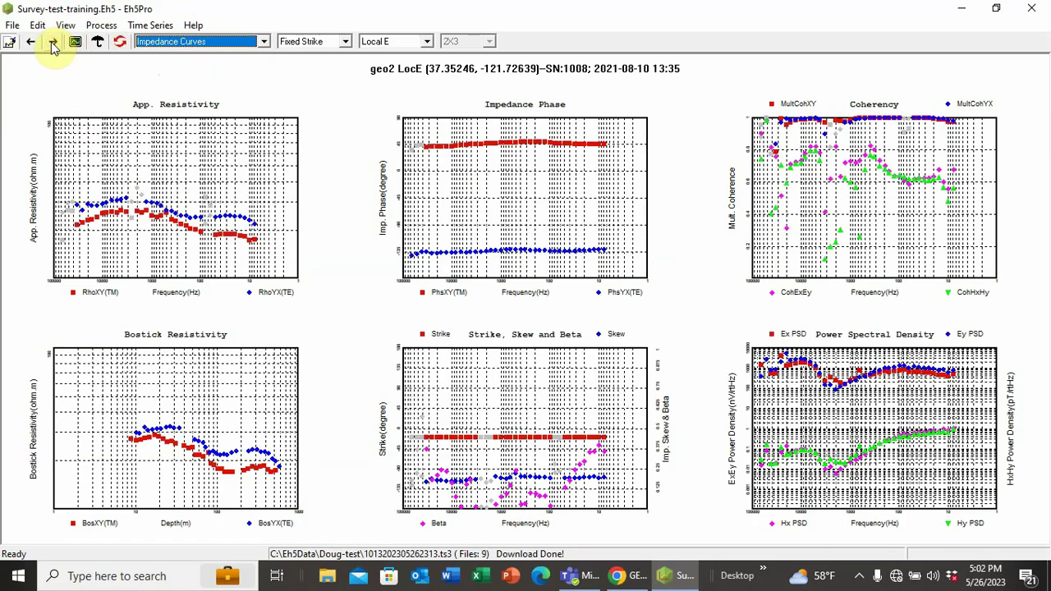
{"action": "left_click", "coordinate": [53, 42]}
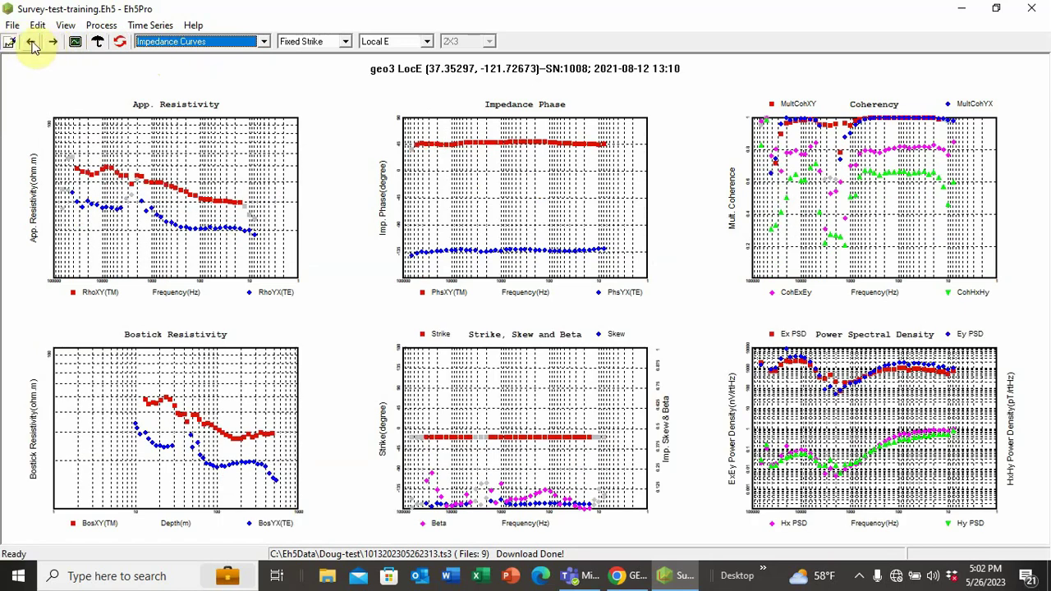
{"action": "left_click", "coordinate": [31, 42]}
{"action": "left_click", "coordinate": [31, 42]}
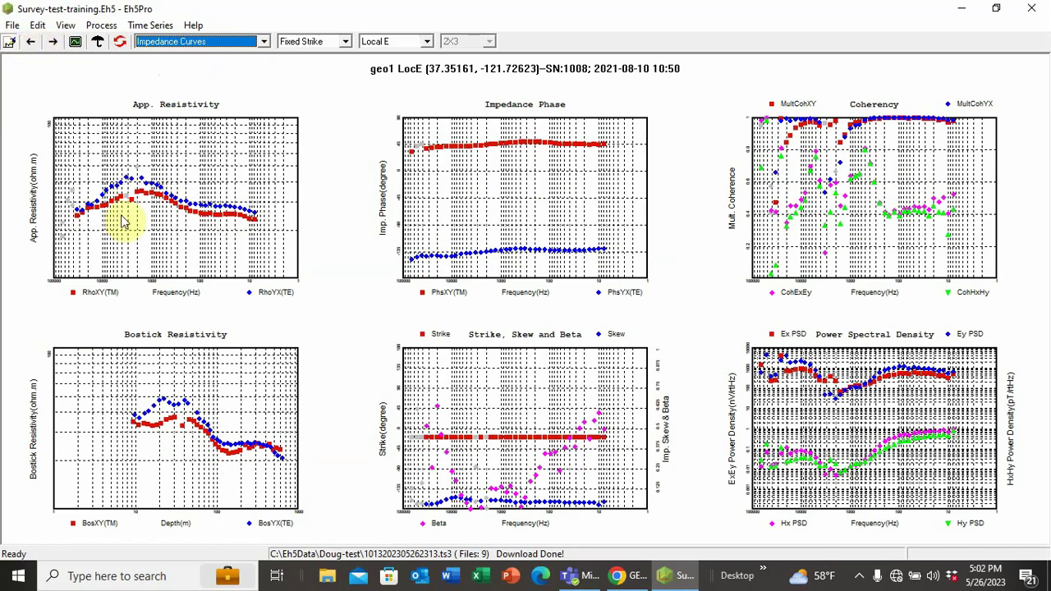
{"action": "left_click", "coordinate": [130, 177]}
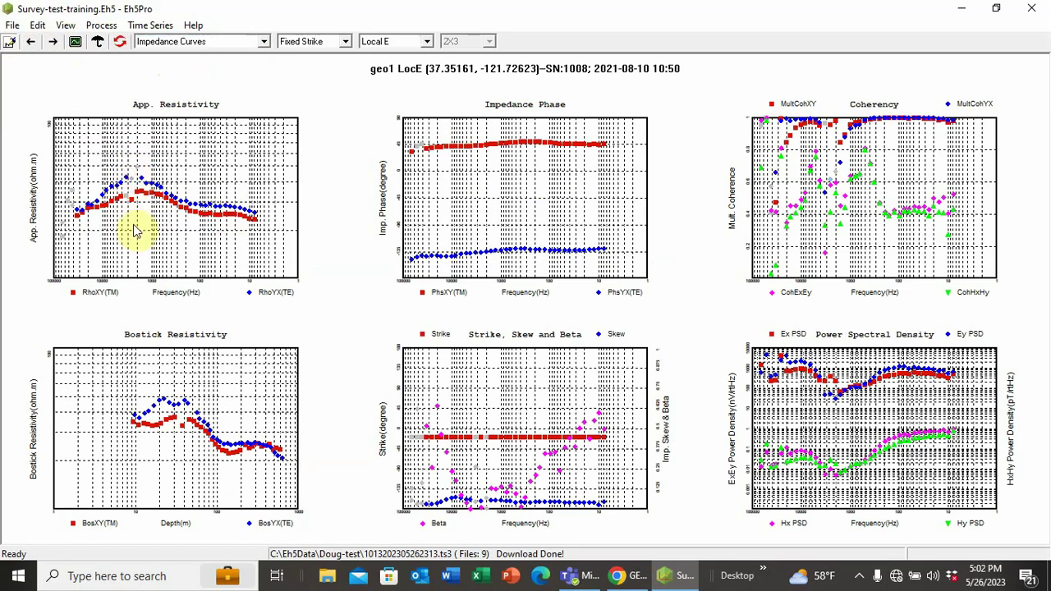